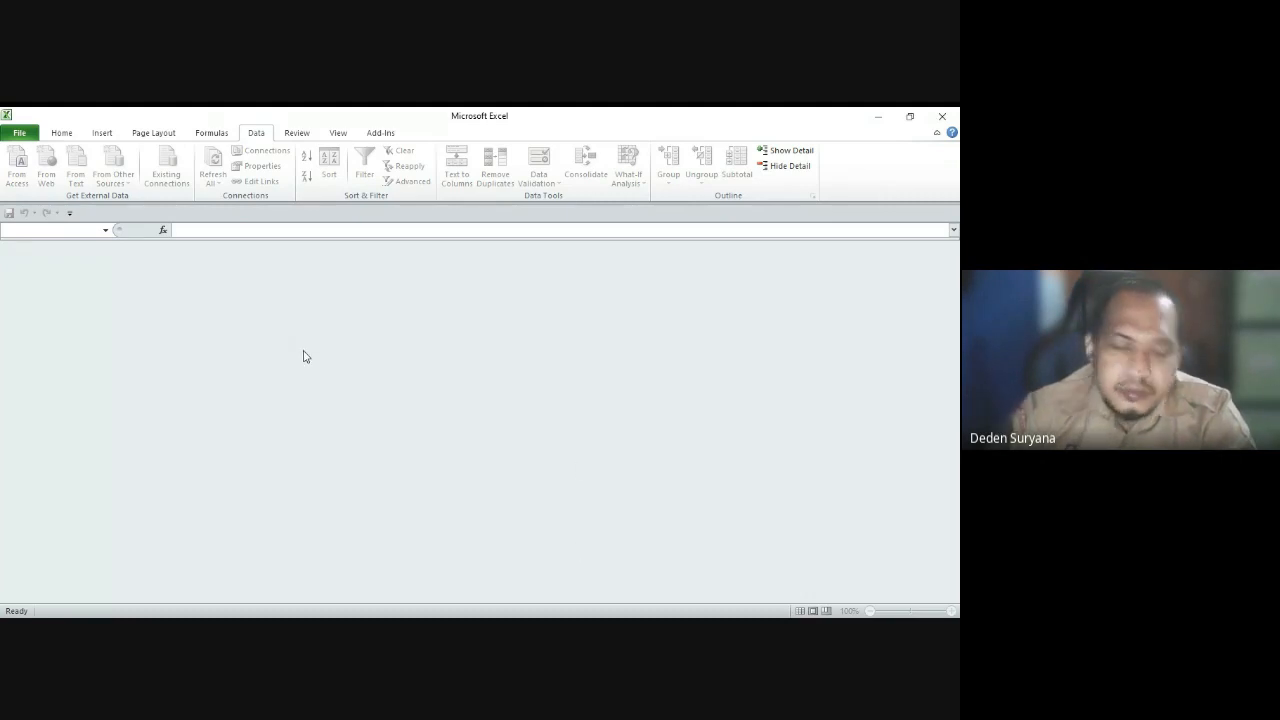
Step: Create the new blank workbook Book1 and select cell D4
left_click(17, 133)
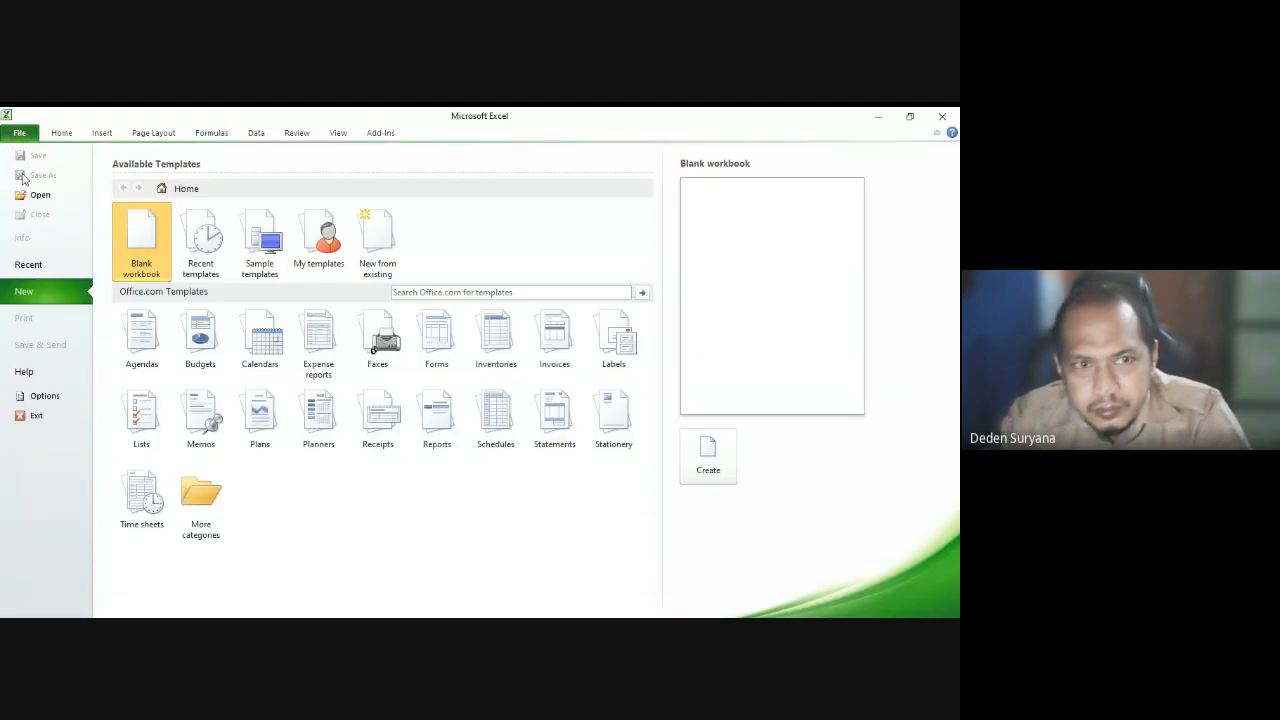
double_click(136, 246)
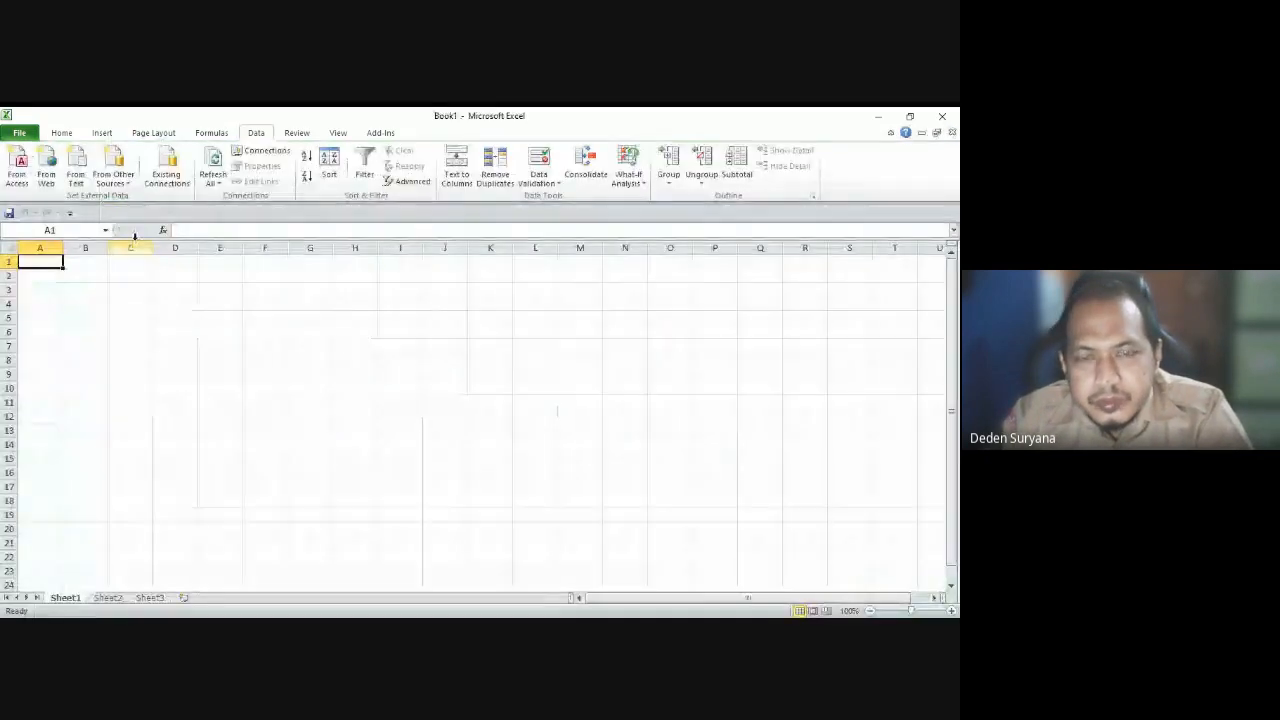
left_click(192, 306)
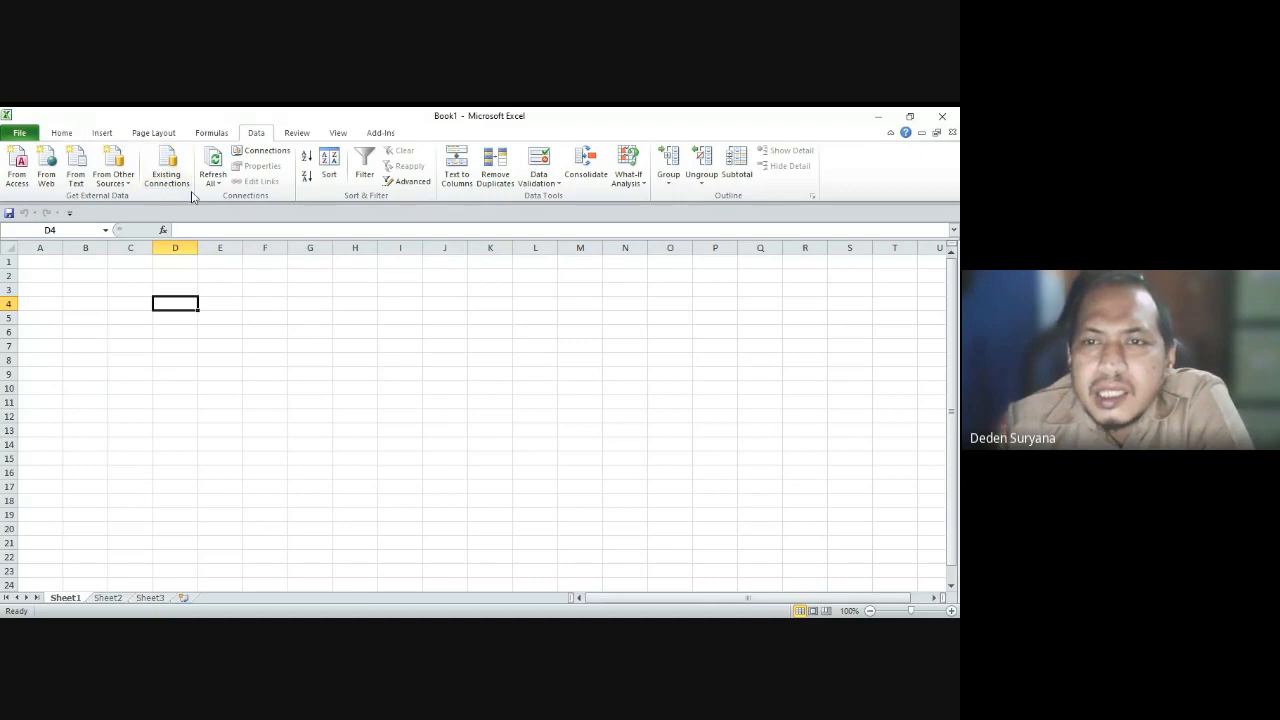
Step: Switch to the Home tab of the Excel ribbon
left_click(58, 134)
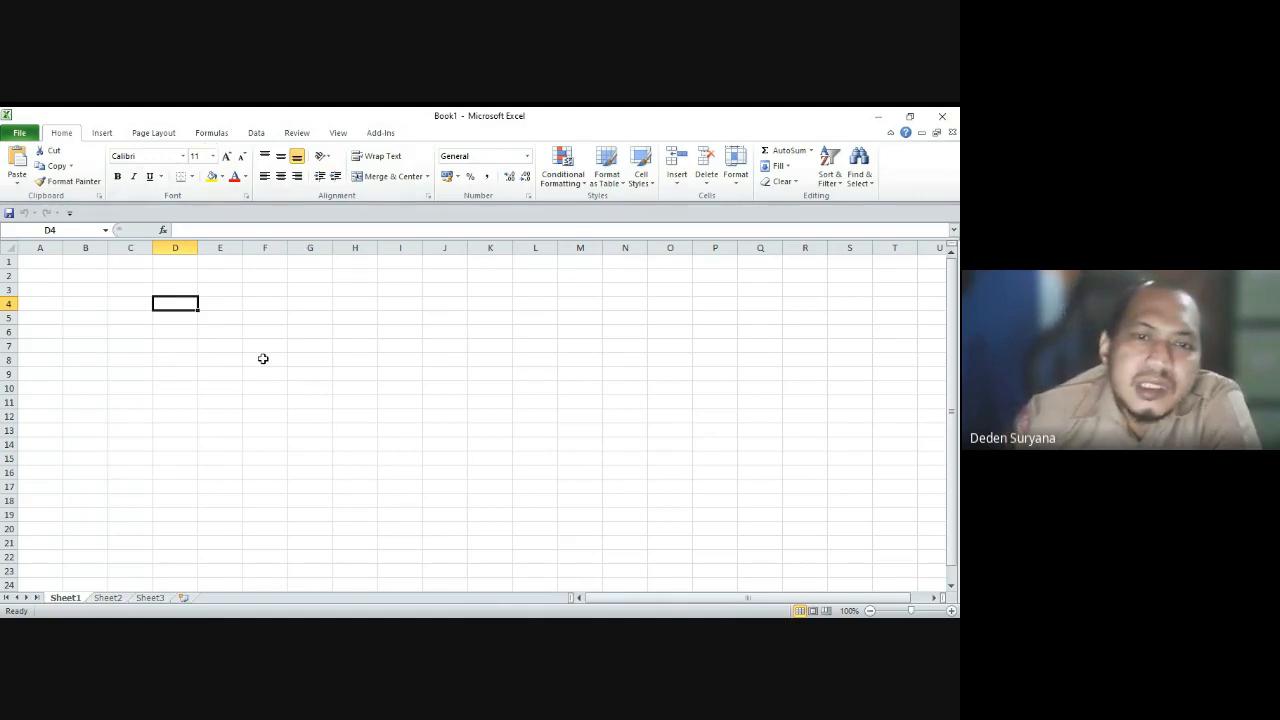
left_click(88, 300)
left_click(70, 286)
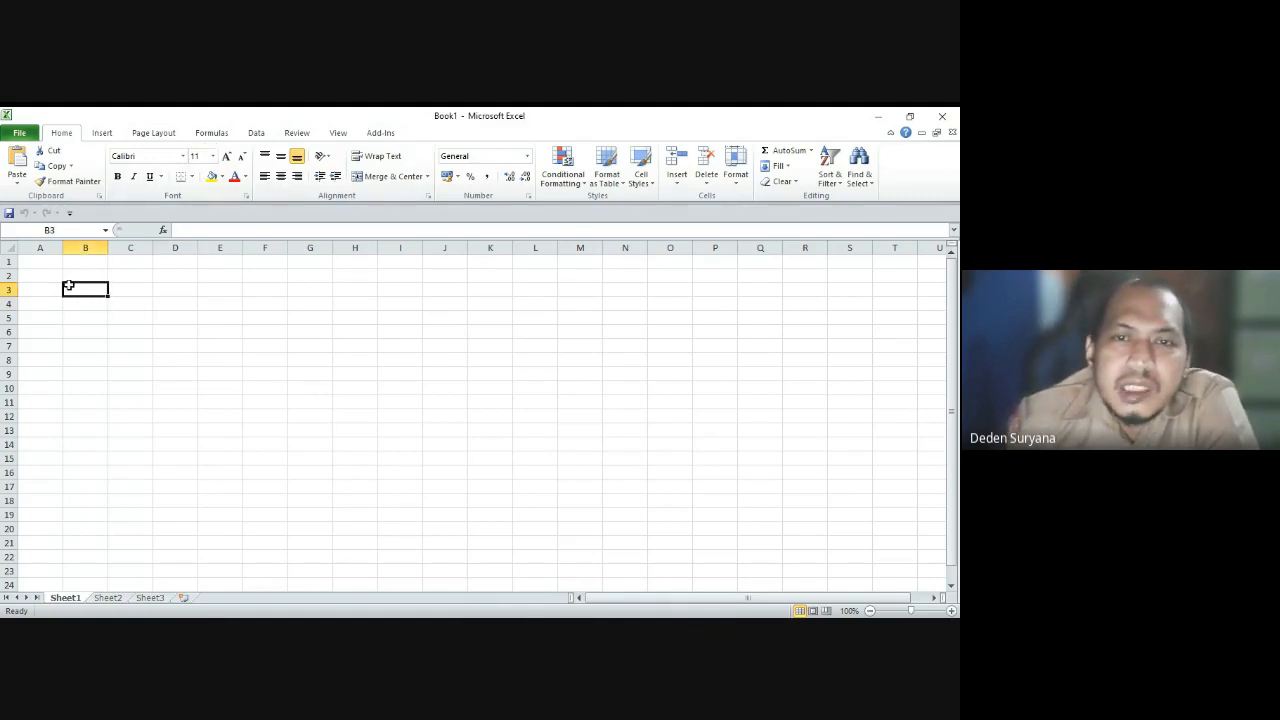
left_click(101, 134)
left_click(145, 134)
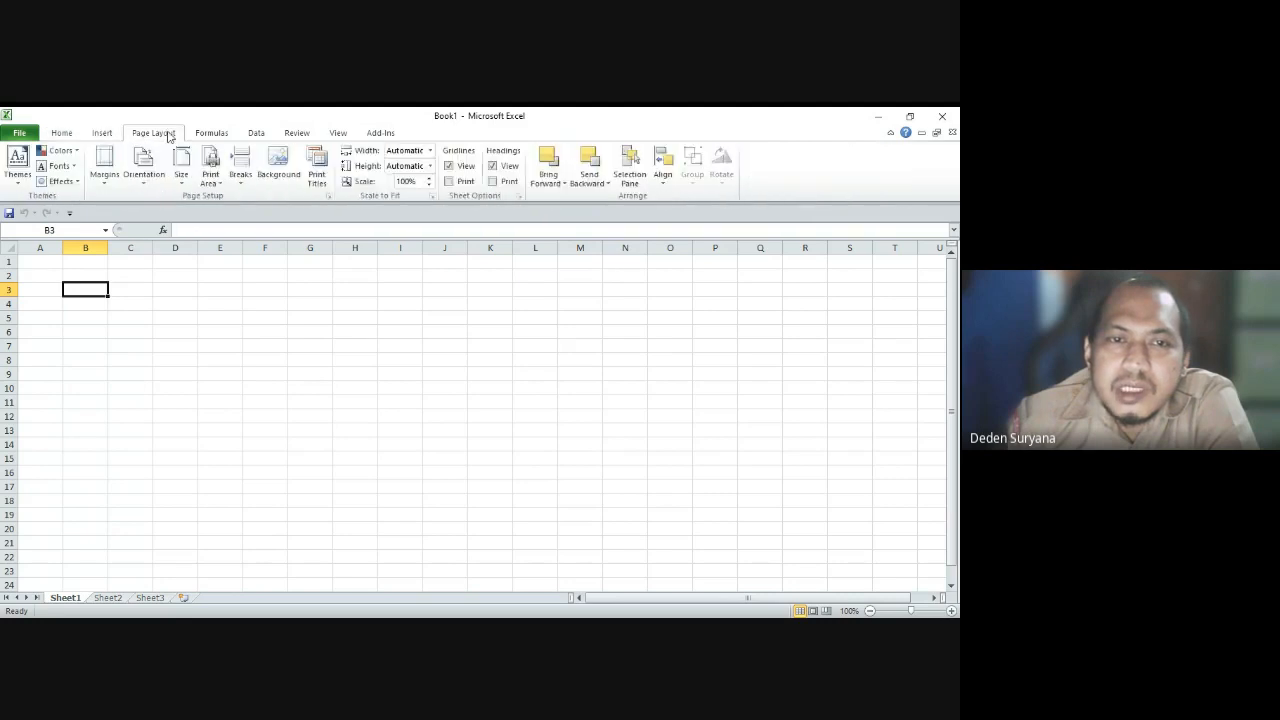
left_click(210, 133)
left_click(153, 133)
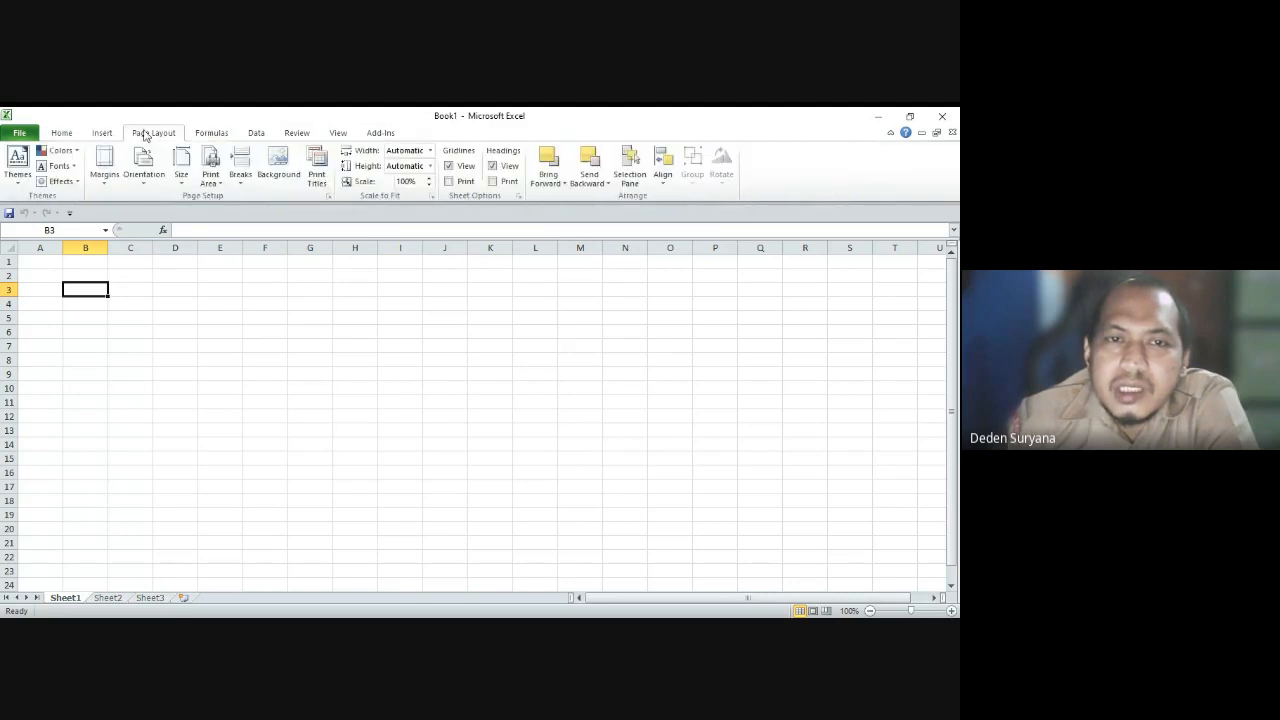
left_click(103, 133)
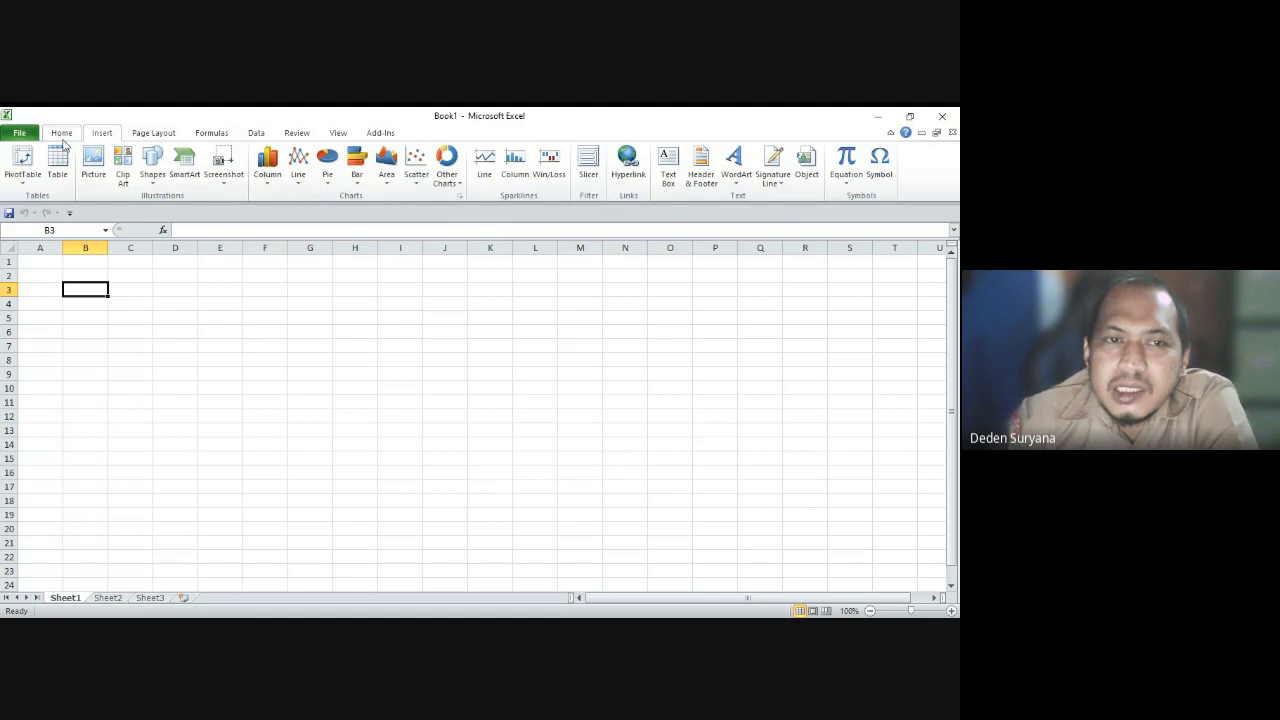
left_click(61, 133)
left_click(163, 329)
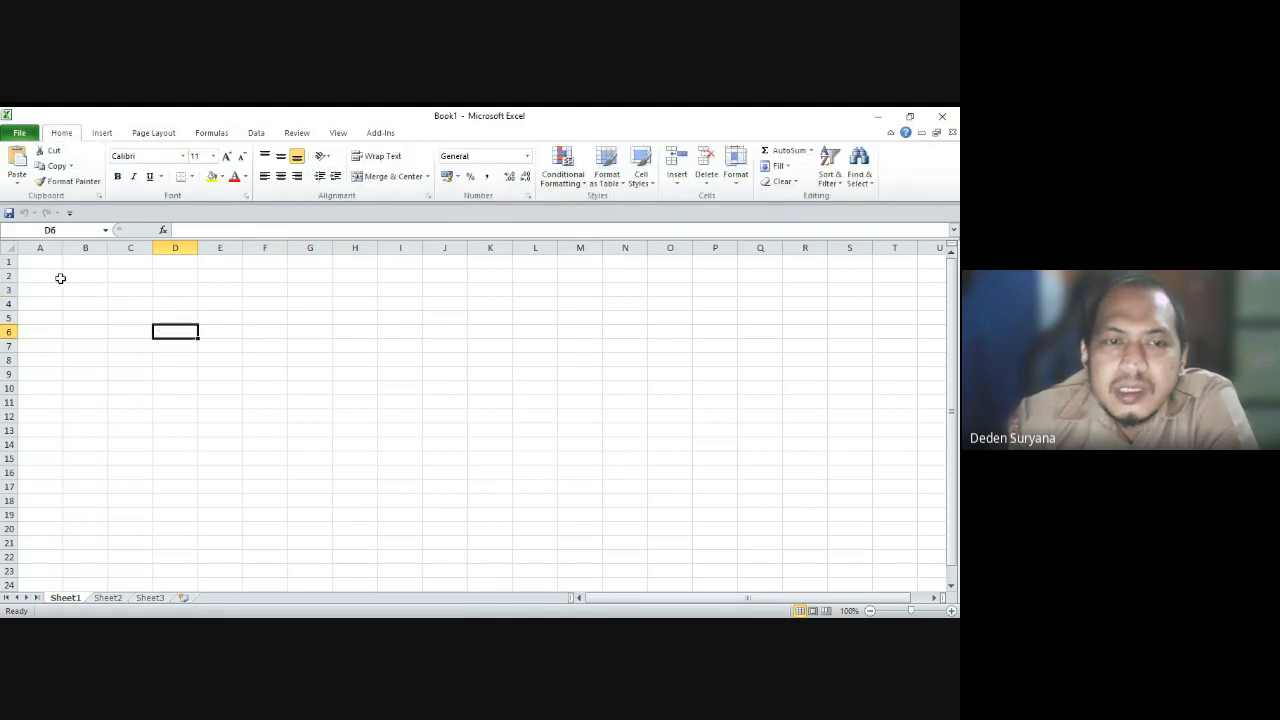
left_click(57, 277)
left_click(130, 301)
left_click(46, 259)
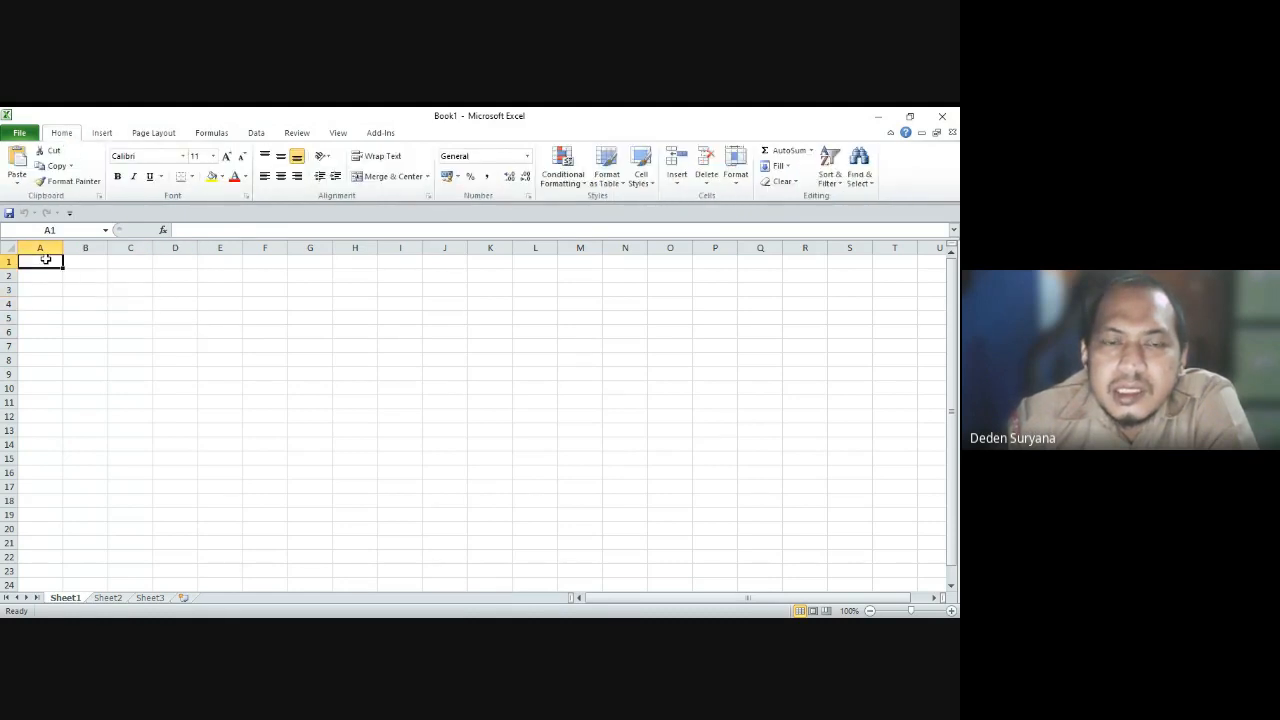
left_click(83, 263)
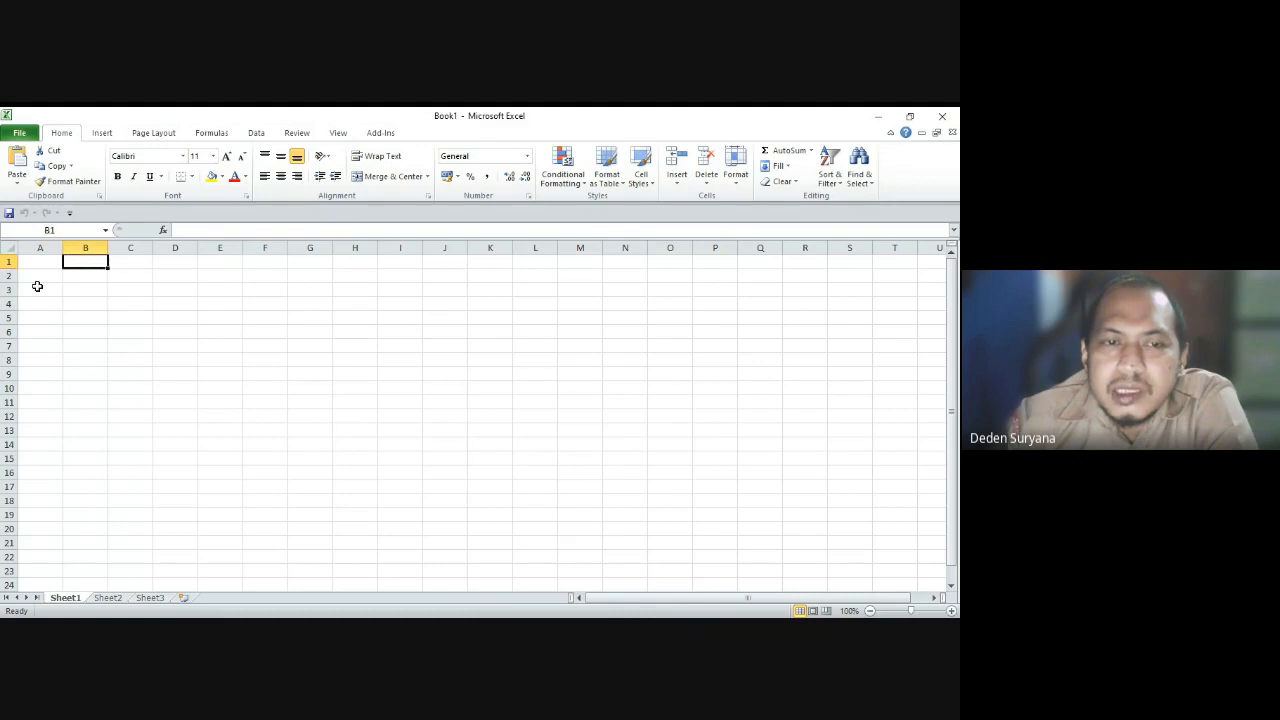
left_click(38, 287)
left_click(110, 289)
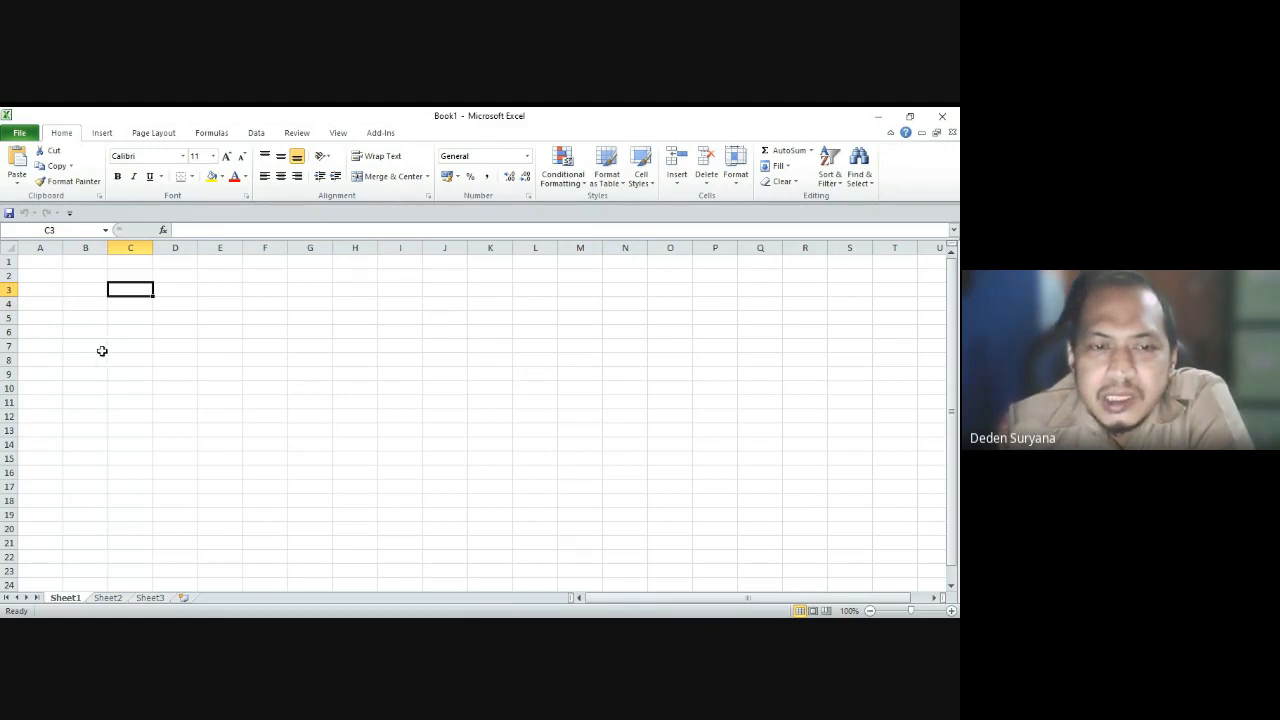
key("alt+Tab")
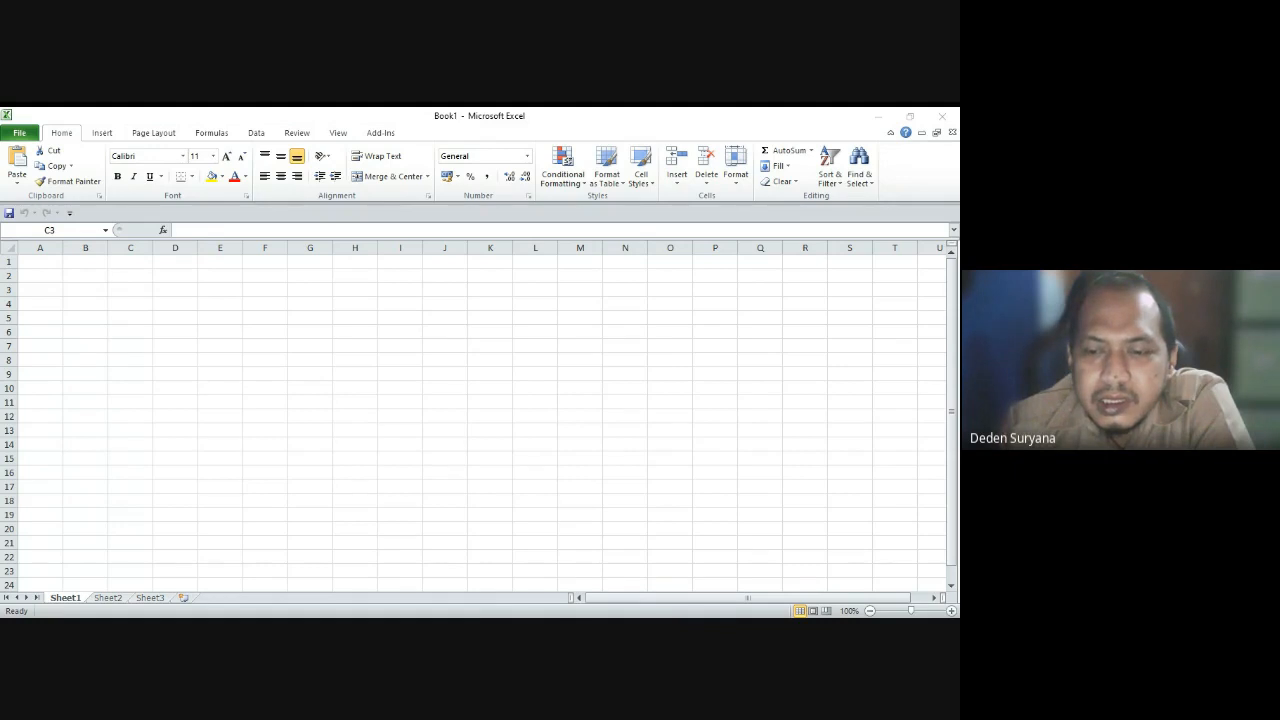
key("alt+Tab")
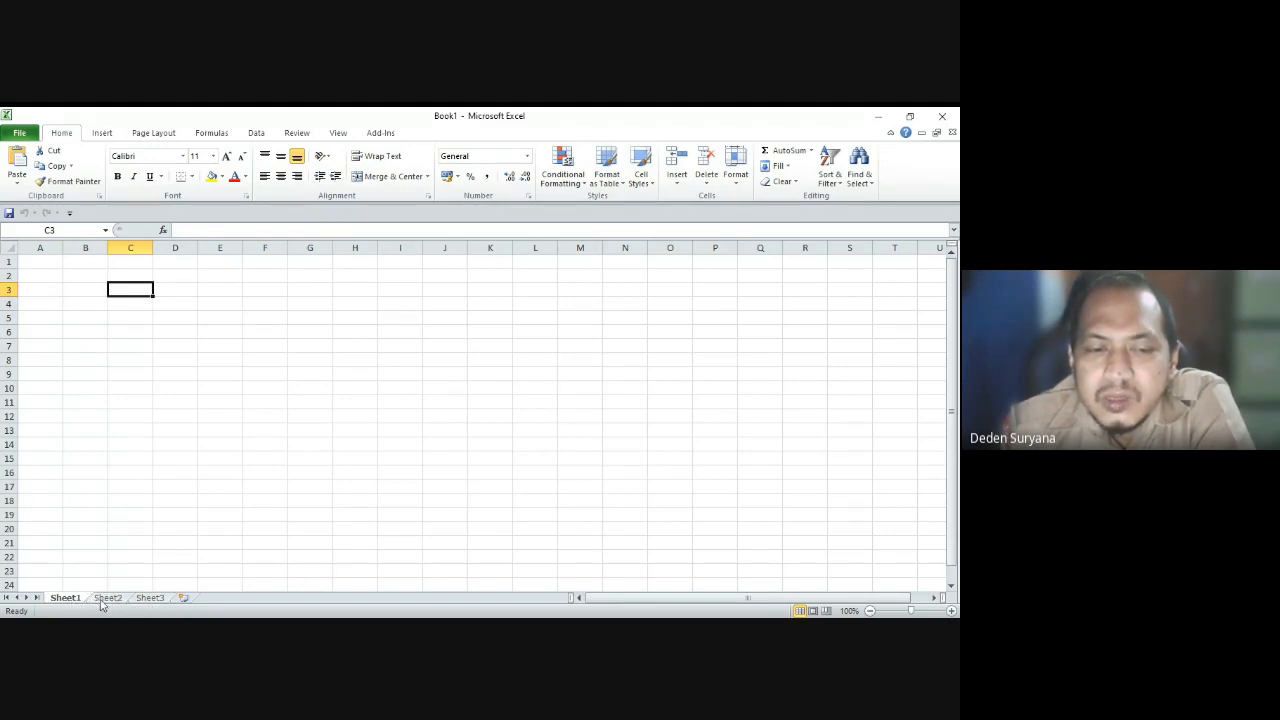
Step: Insert Sheet4 and rename Sheet1 to 'Latihan 1'
left_click(183, 598)
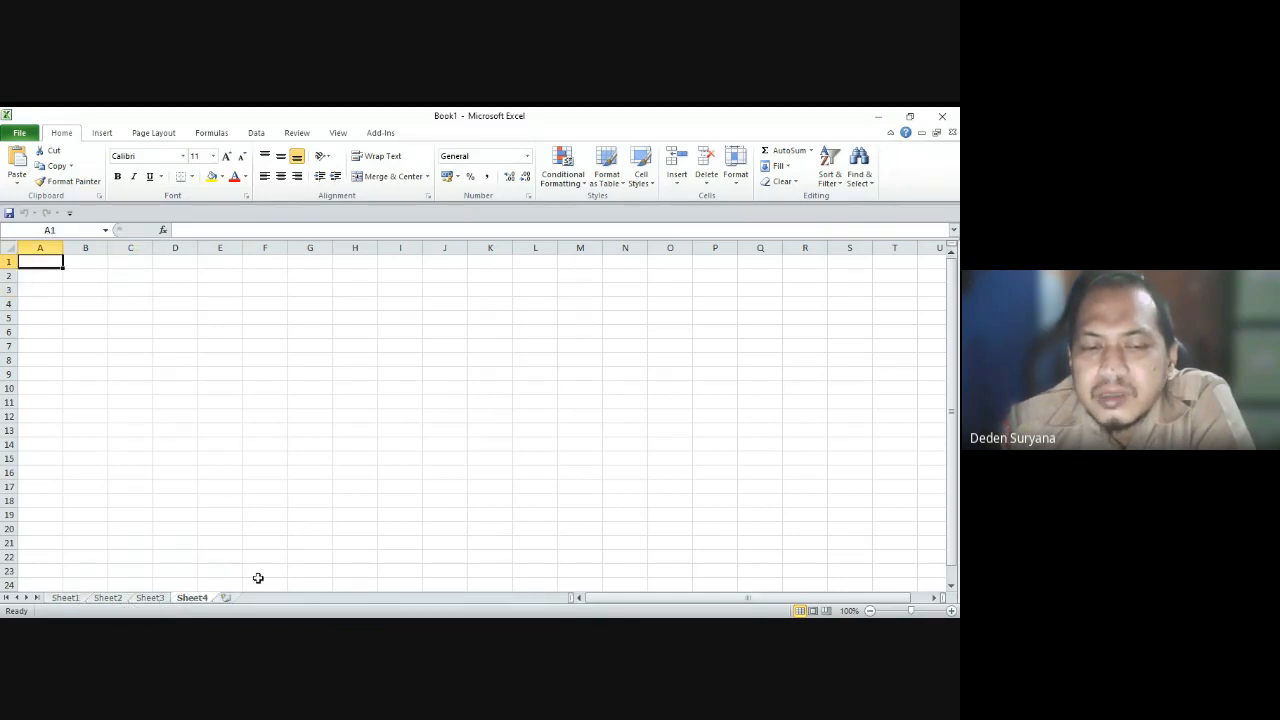
left_click(65, 597)
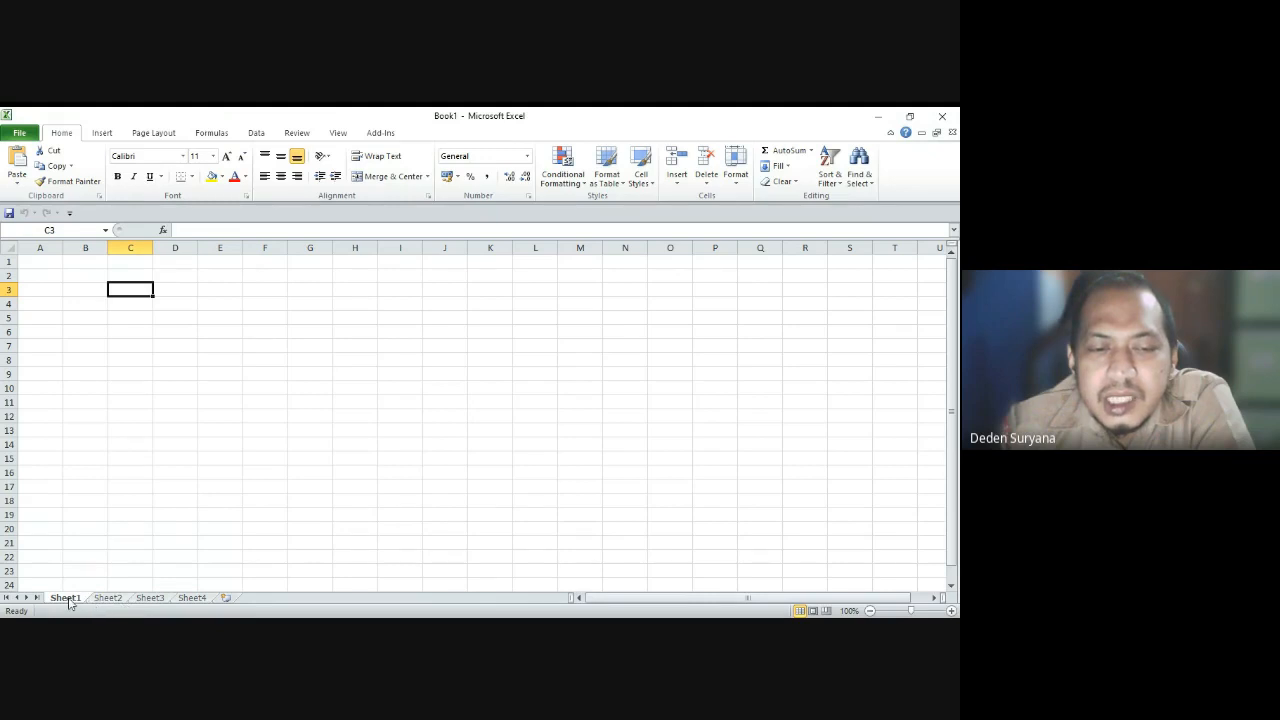
right_click(69, 599)
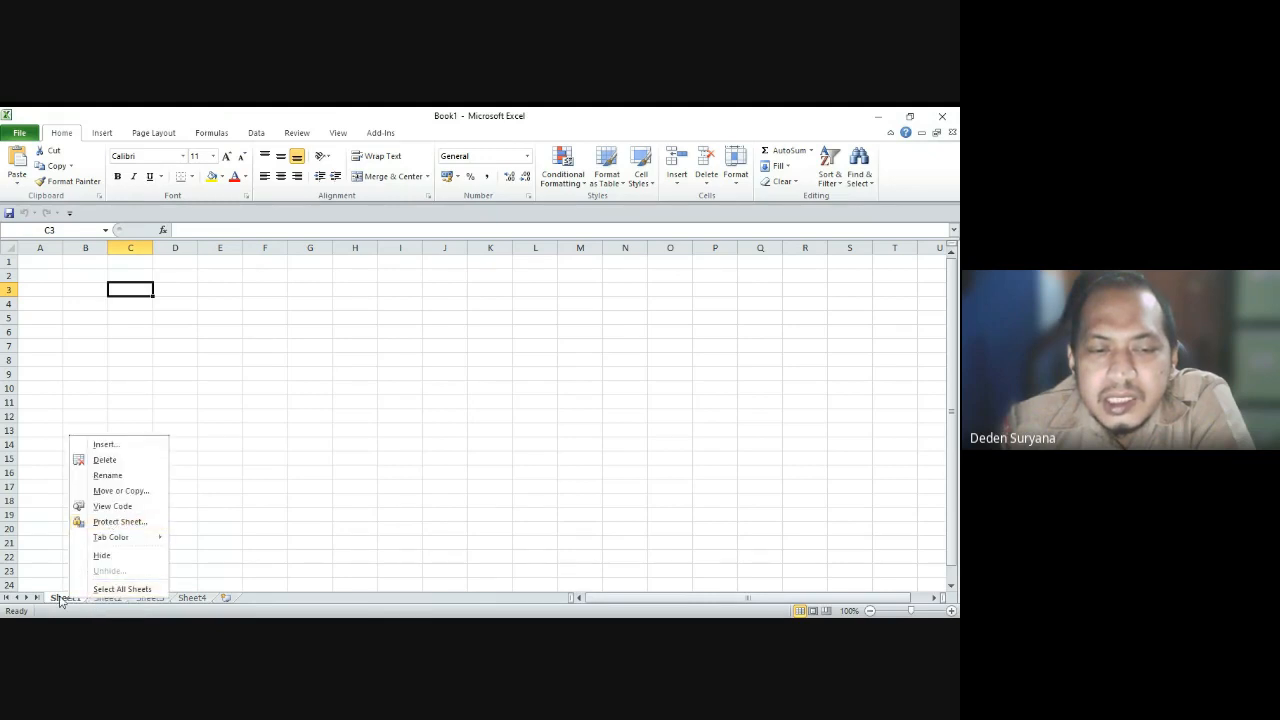
left_click(95, 476)
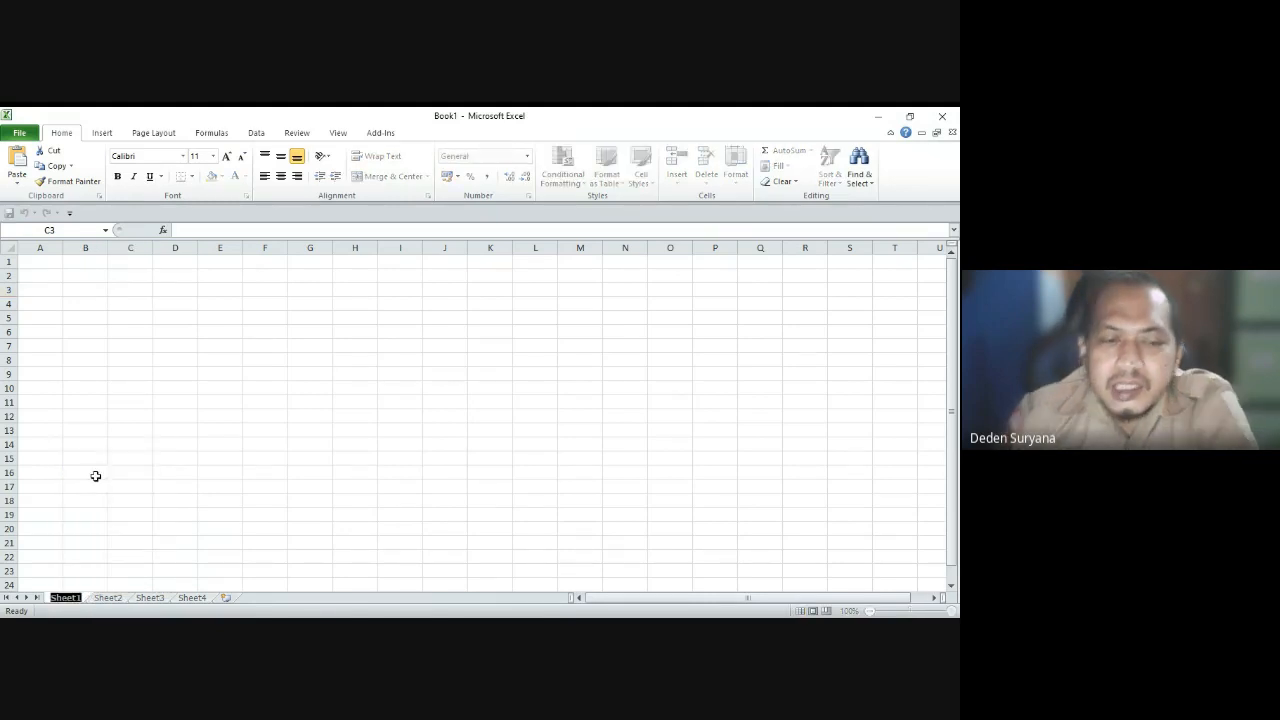
type("Latihan")
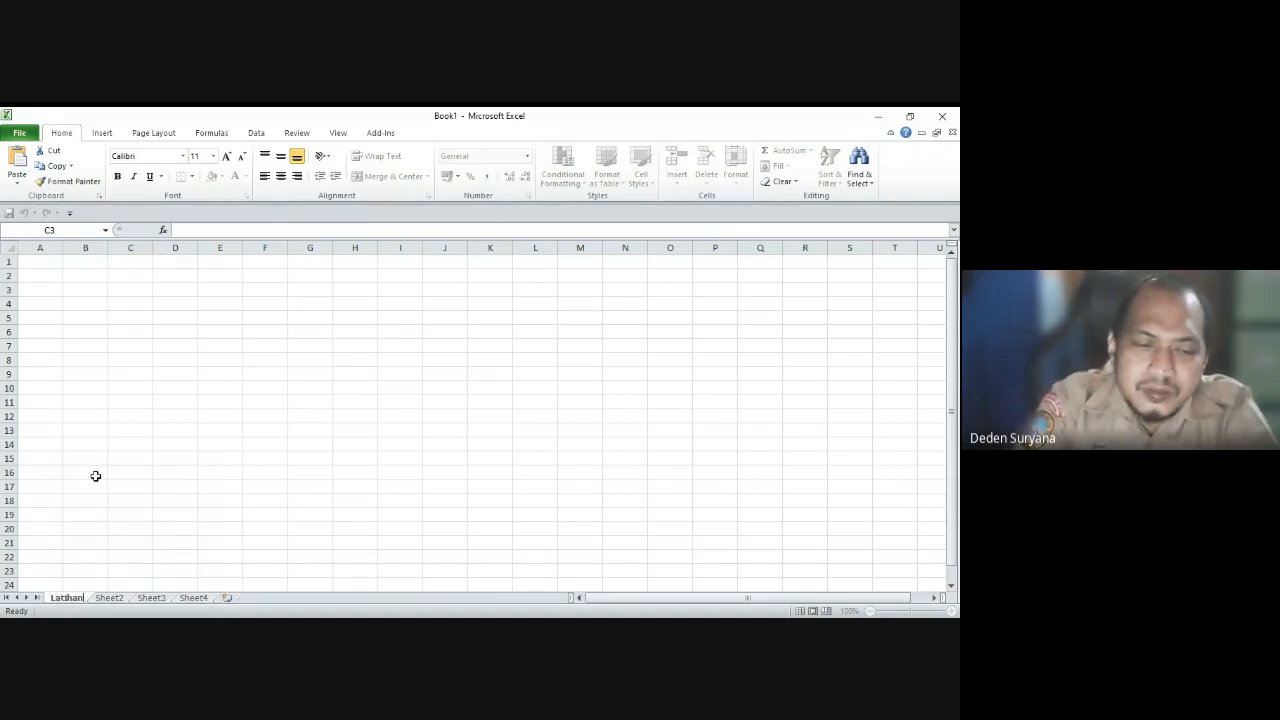
type(" 1")
left_click(95, 476)
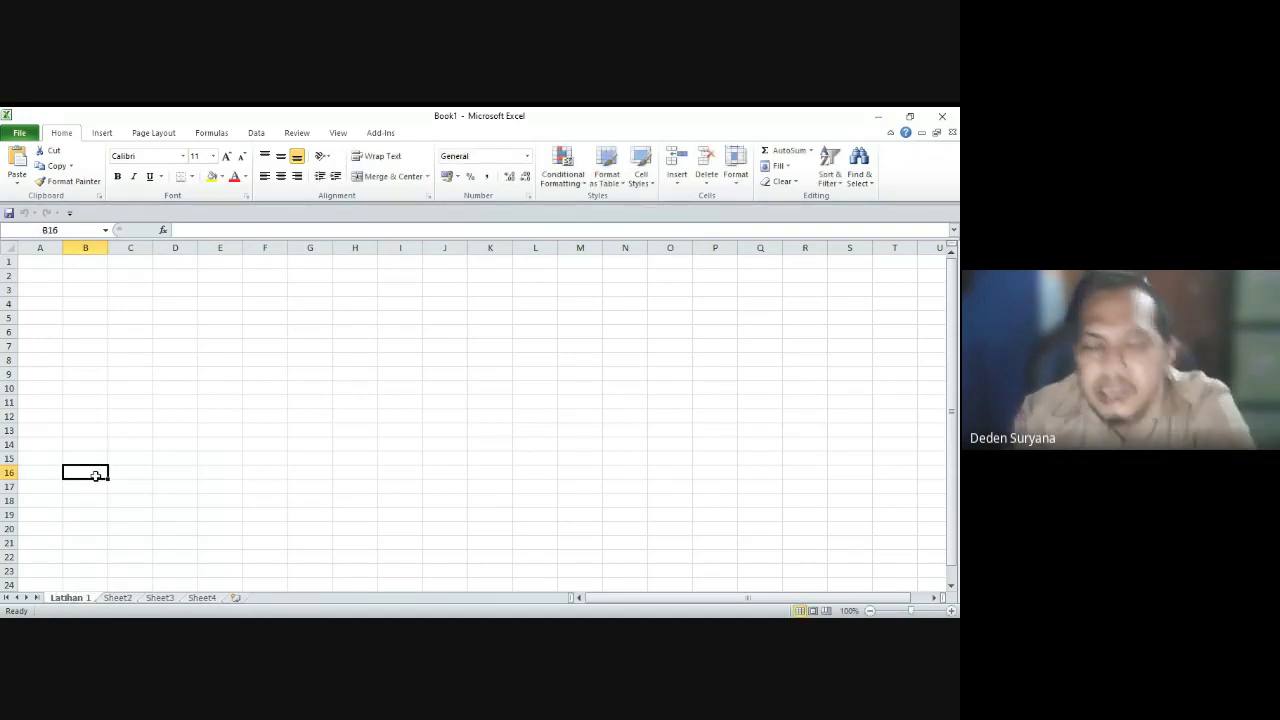
Step: Colour the Latihan 1 sheet tab red
right_click(87, 602)
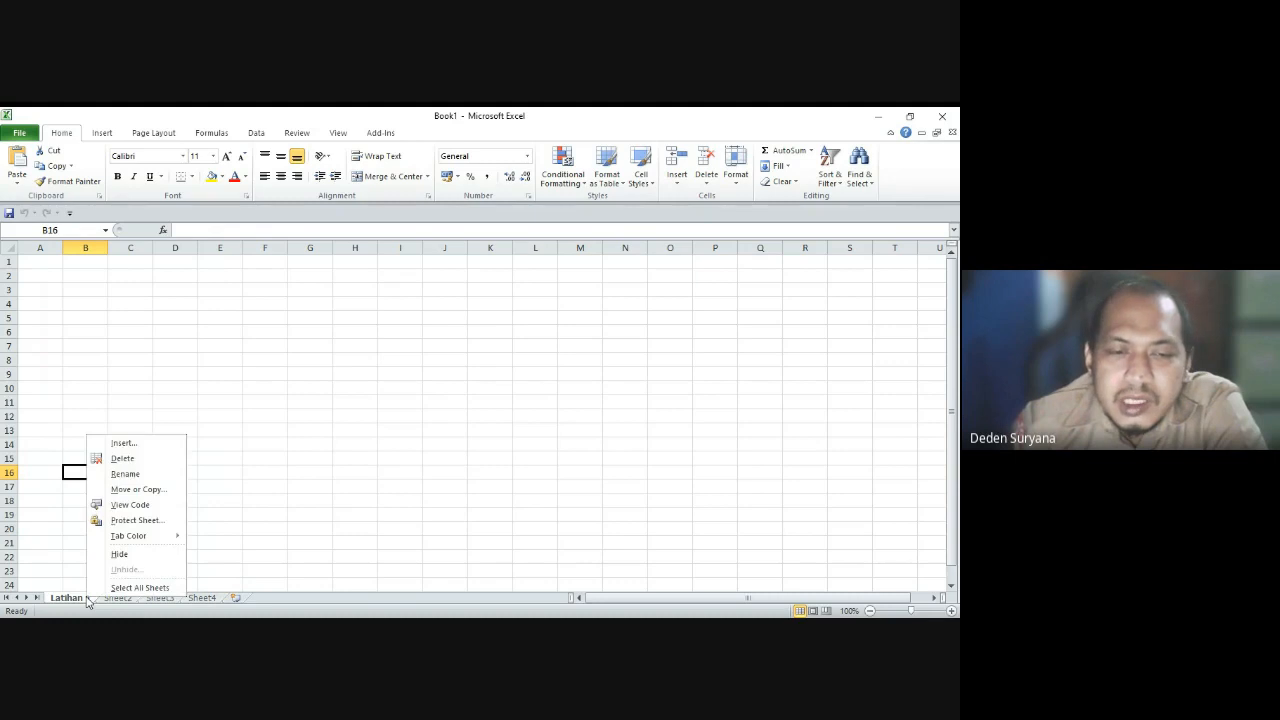
mouse_move(134, 538)
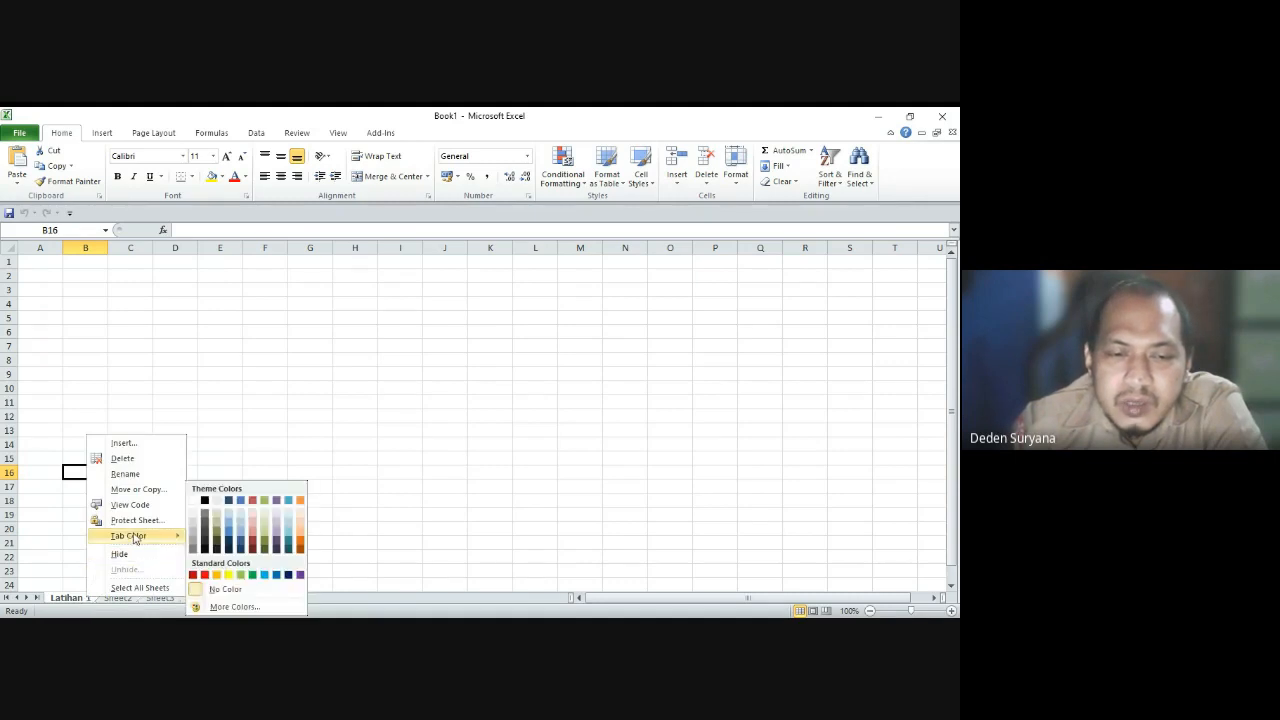
left_click(205, 574)
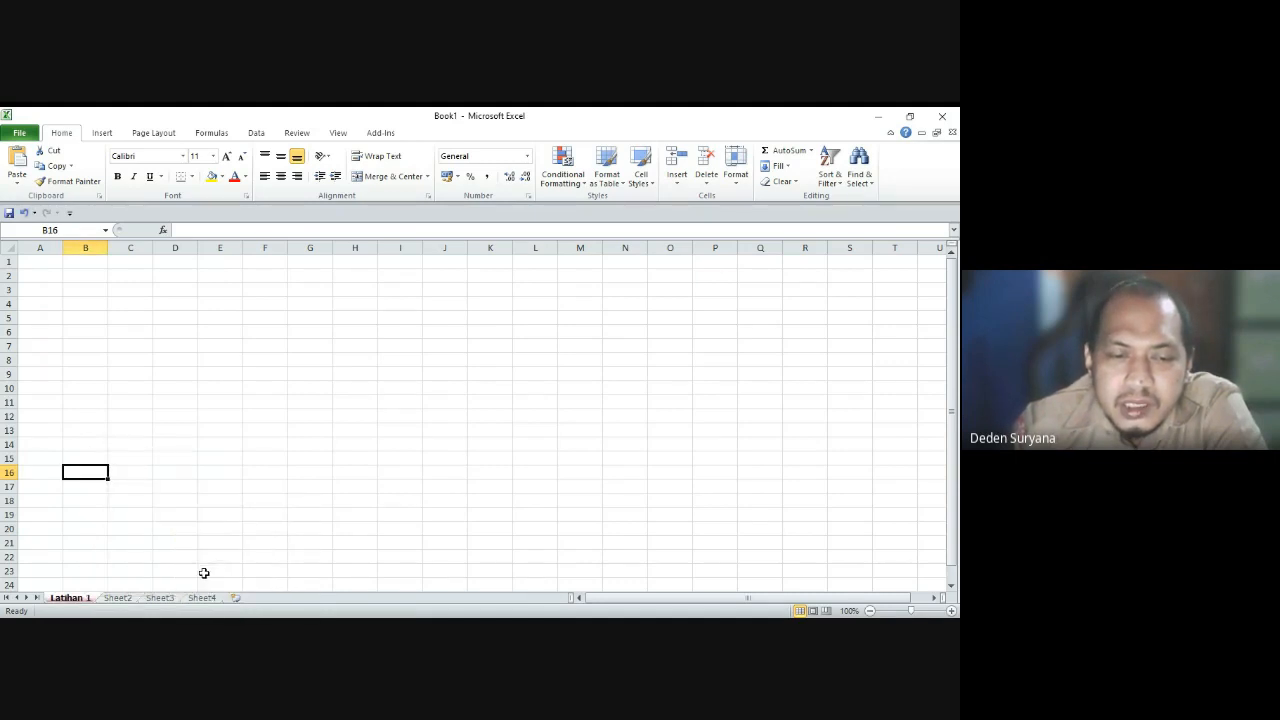
left_click(174, 472)
Step: Flip through the sheets, then colour the Sheet2 tab orange
left_click(160, 598)
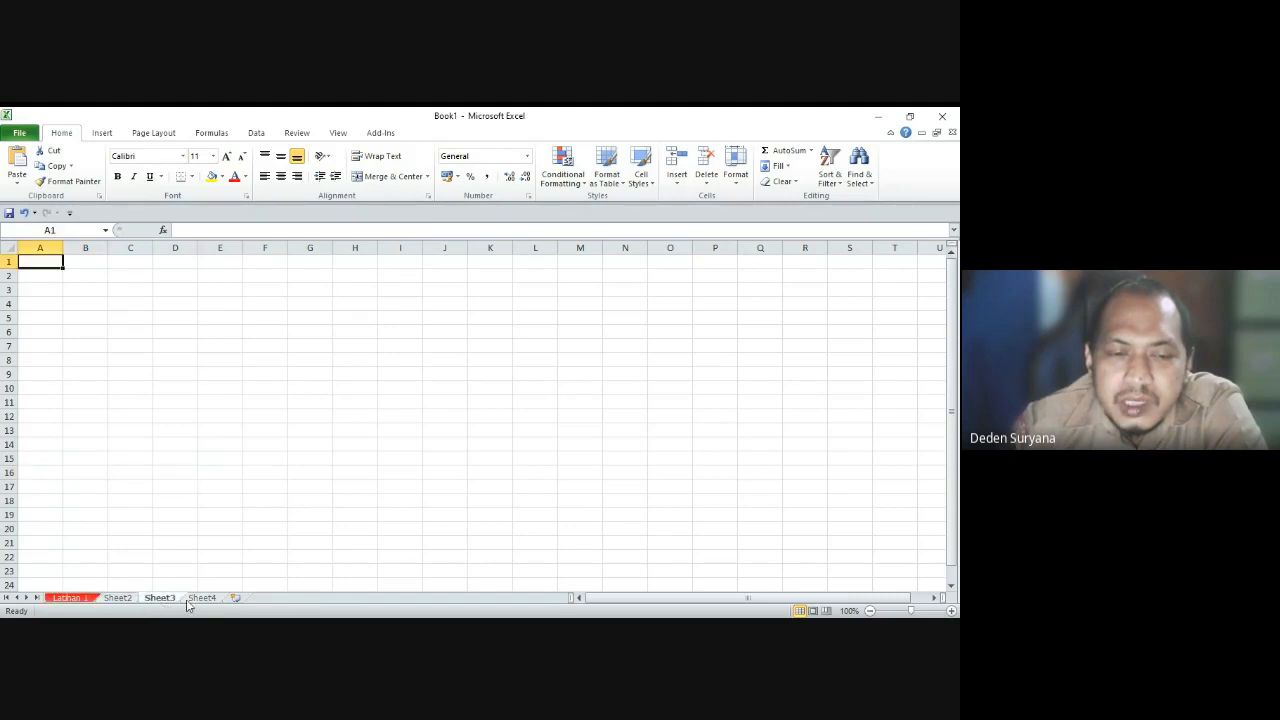
left_click(195, 598)
left_click(82, 598)
left_click(113, 598)
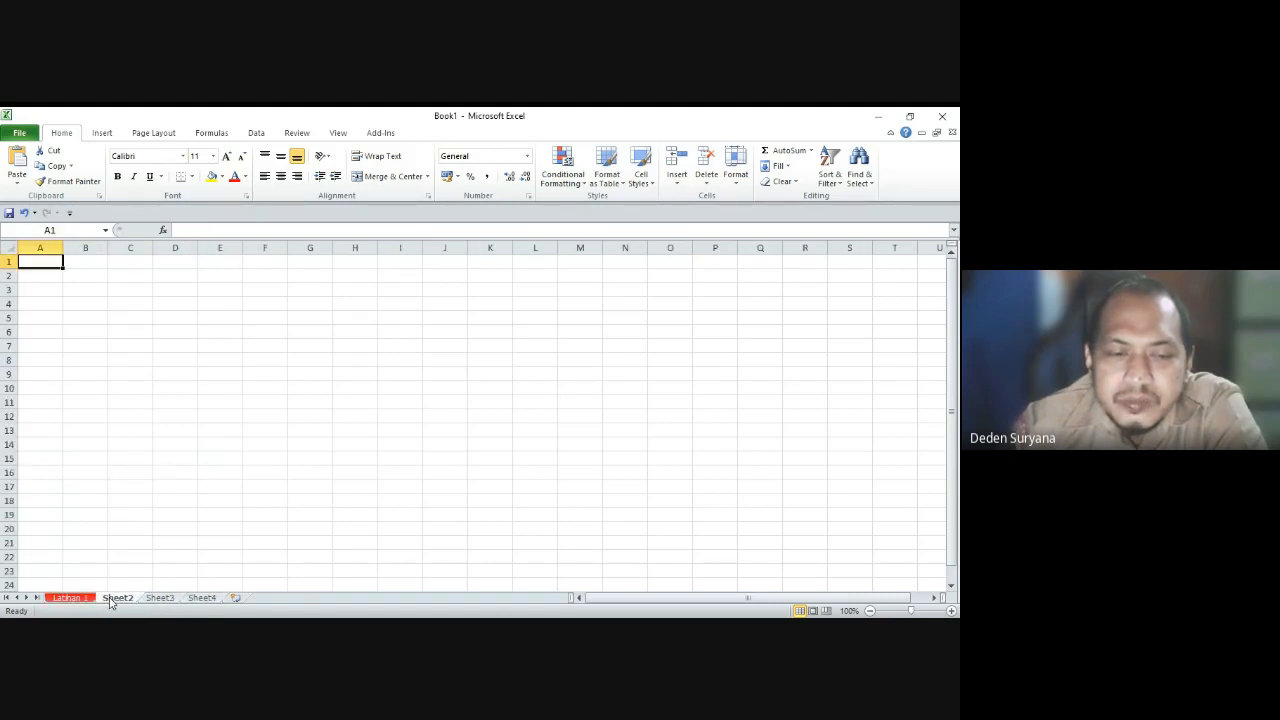
right_click(113, 598)
mouse_move(193, 541)
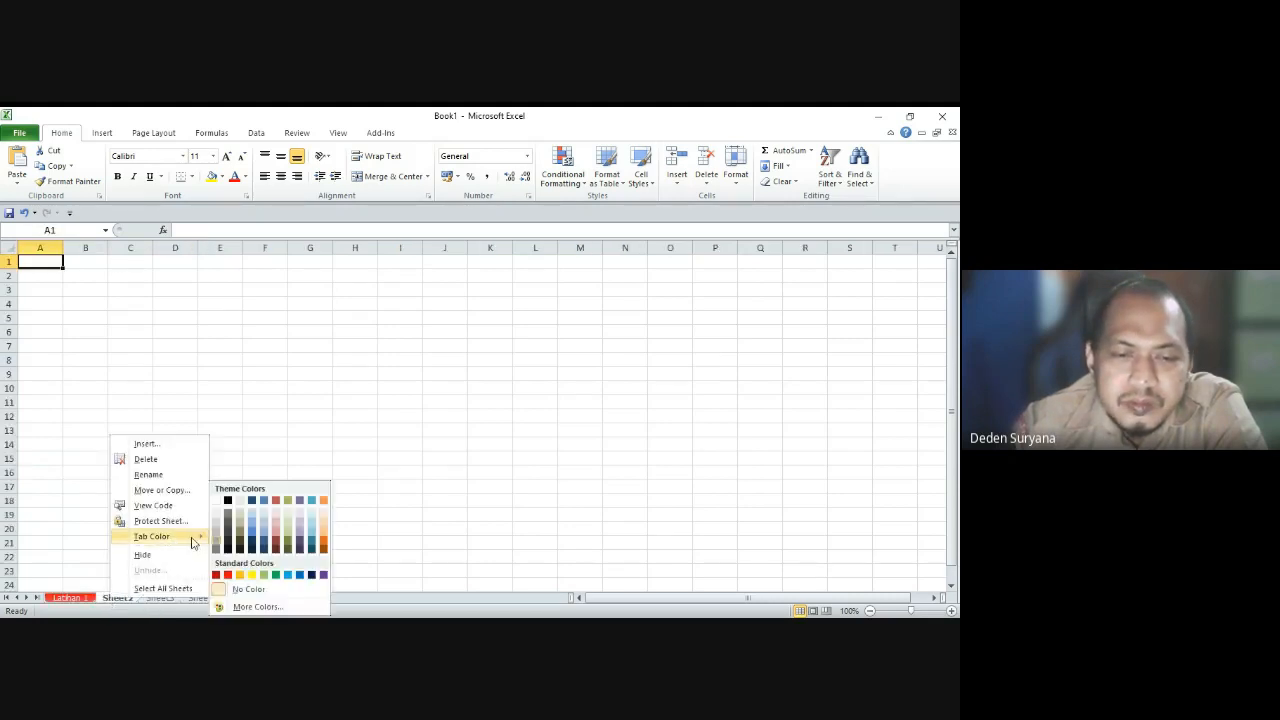
left_click(240, 576)
Step: Colour the Sheet3 tab green
left_click(163, 599)
right_click(163, 599)
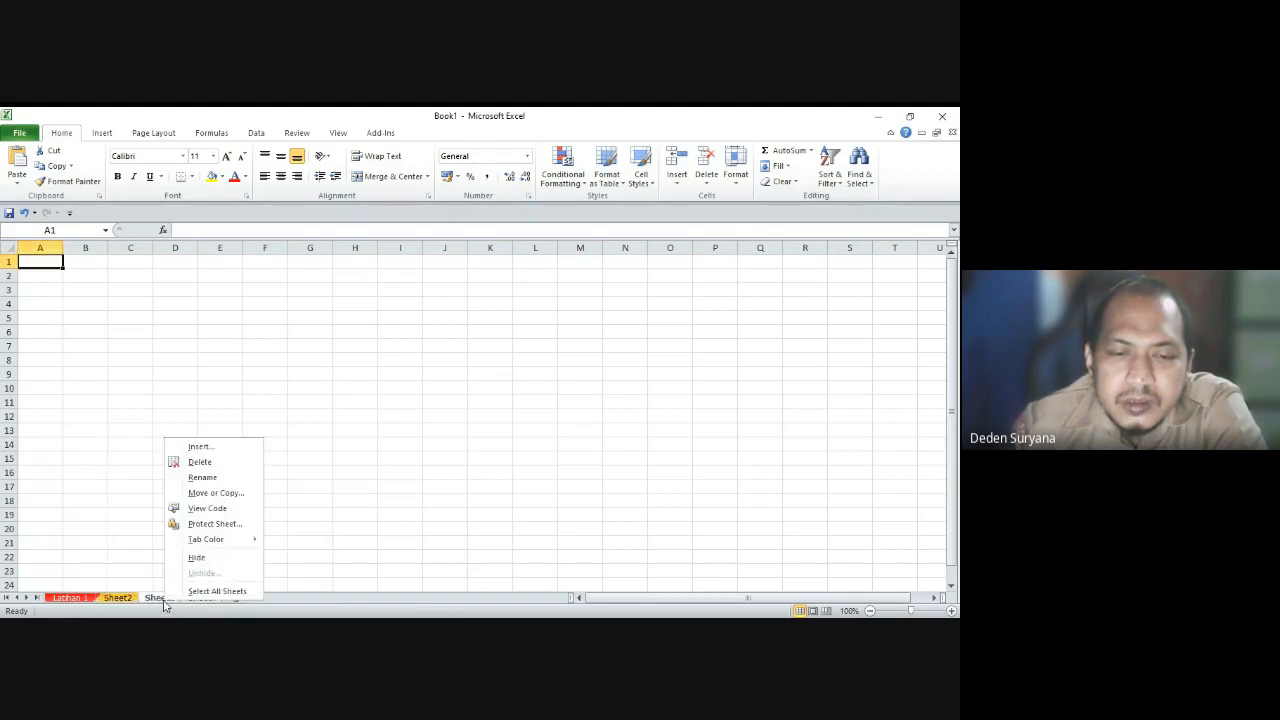
mouse_move(246, 541)
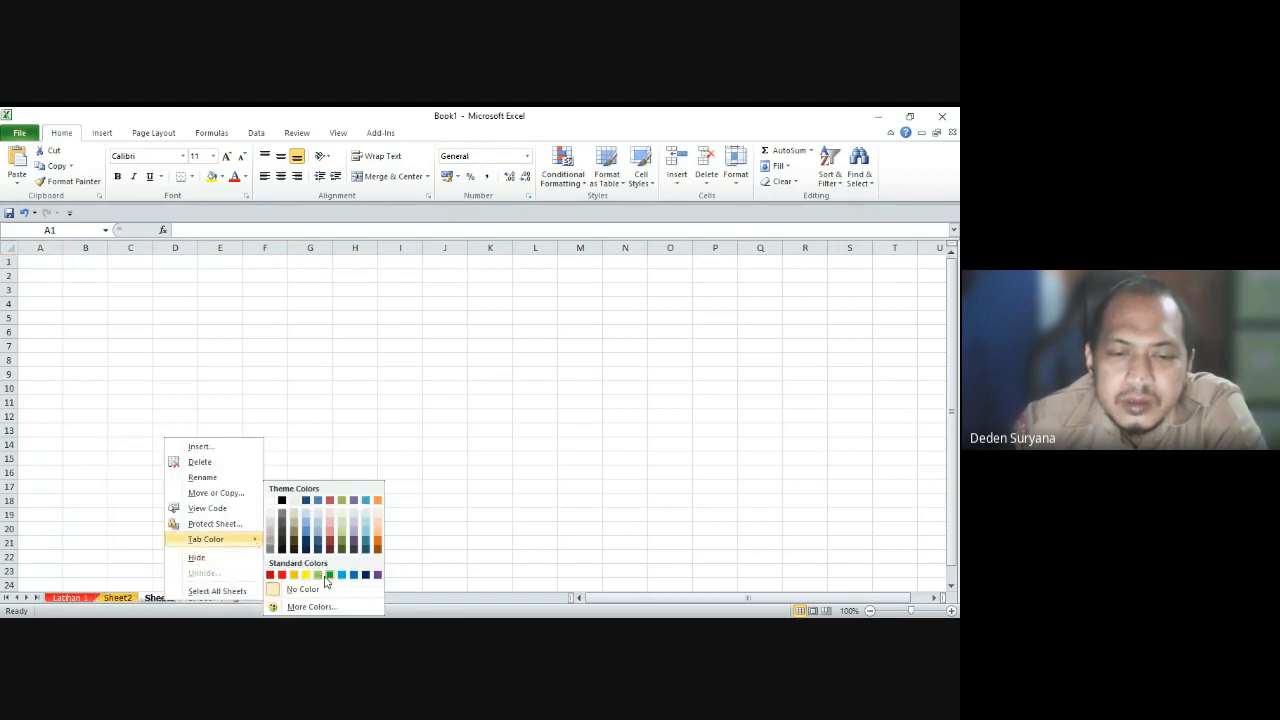
left_click(323, 576)
Step: Look through Sheet2, Sheet3 and Sheet4, then return to Latihan 1 at cell A2
left_click(64, 598)
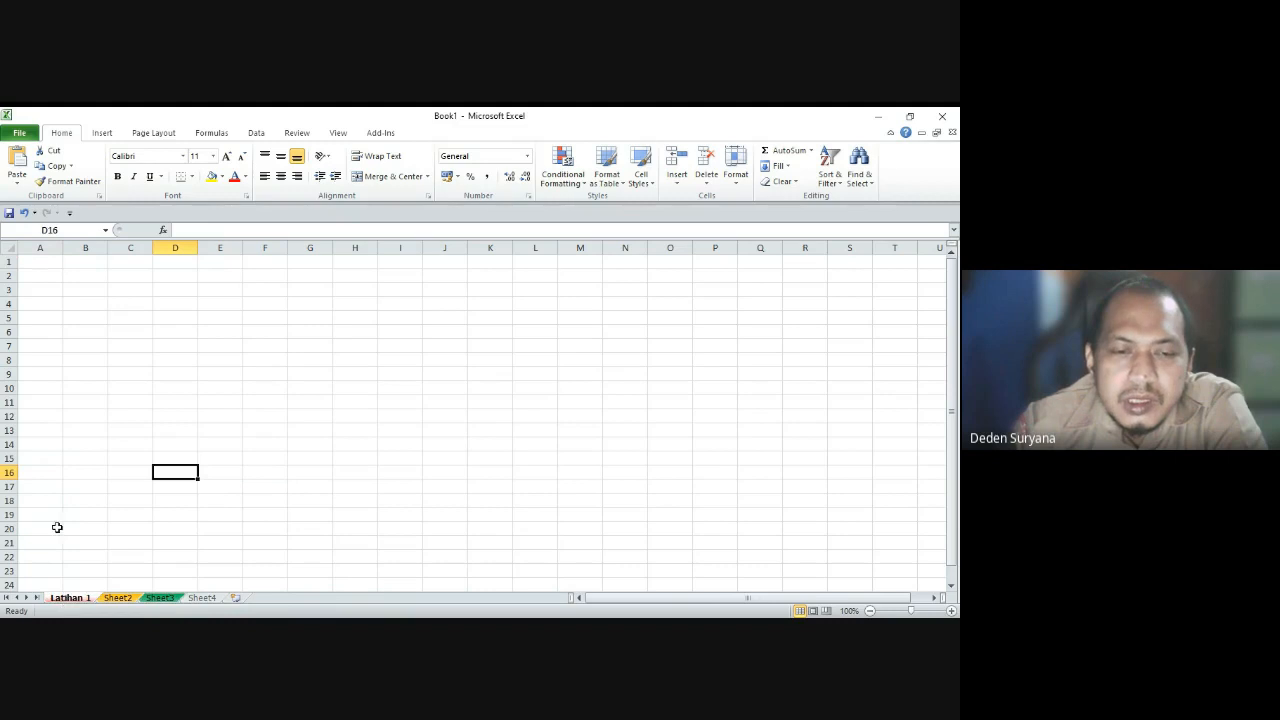
left_click(117, 598)
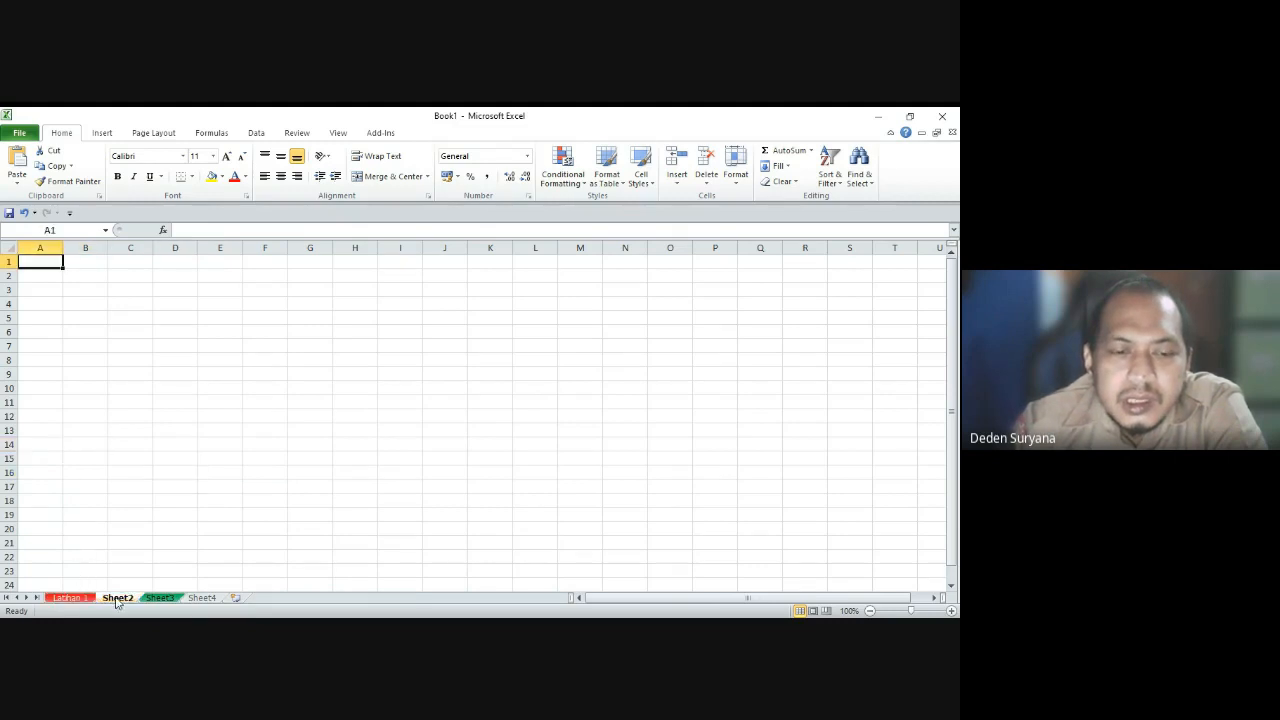
left_click(82, 598)
left_click(117, 598)
left_click(156, 598)
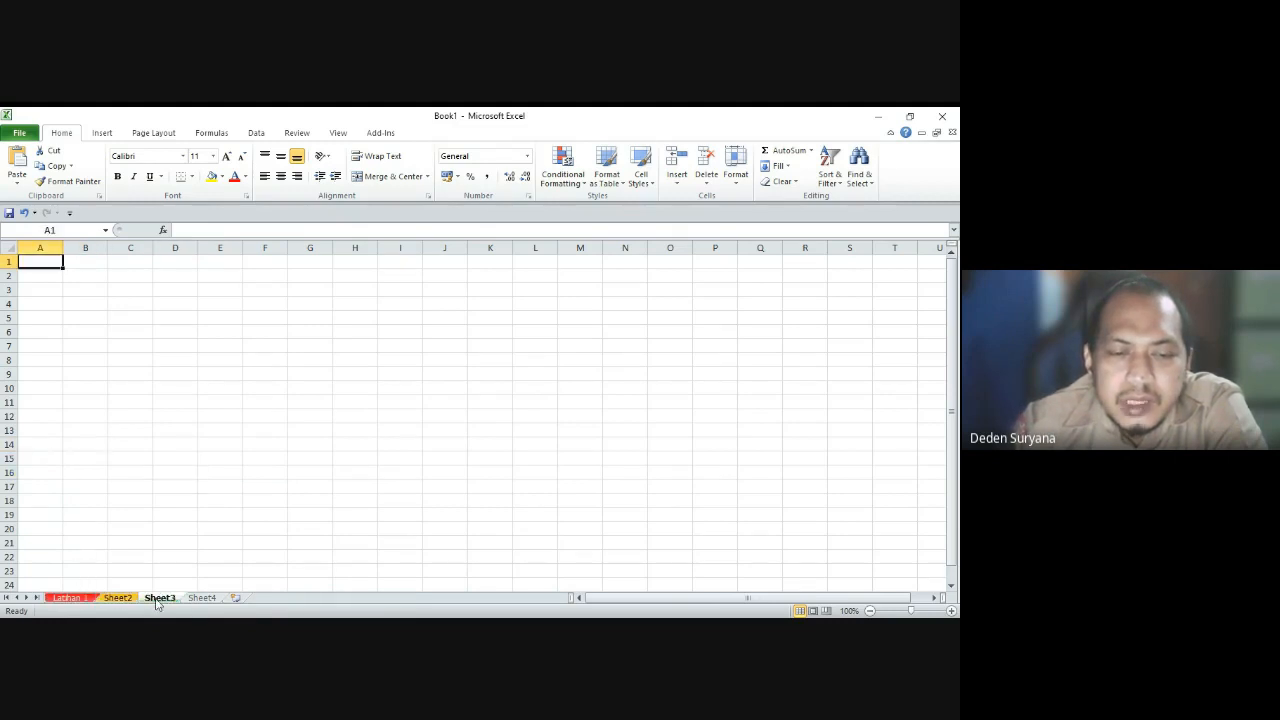
left_click(201, 598)
left_click(66, 598)
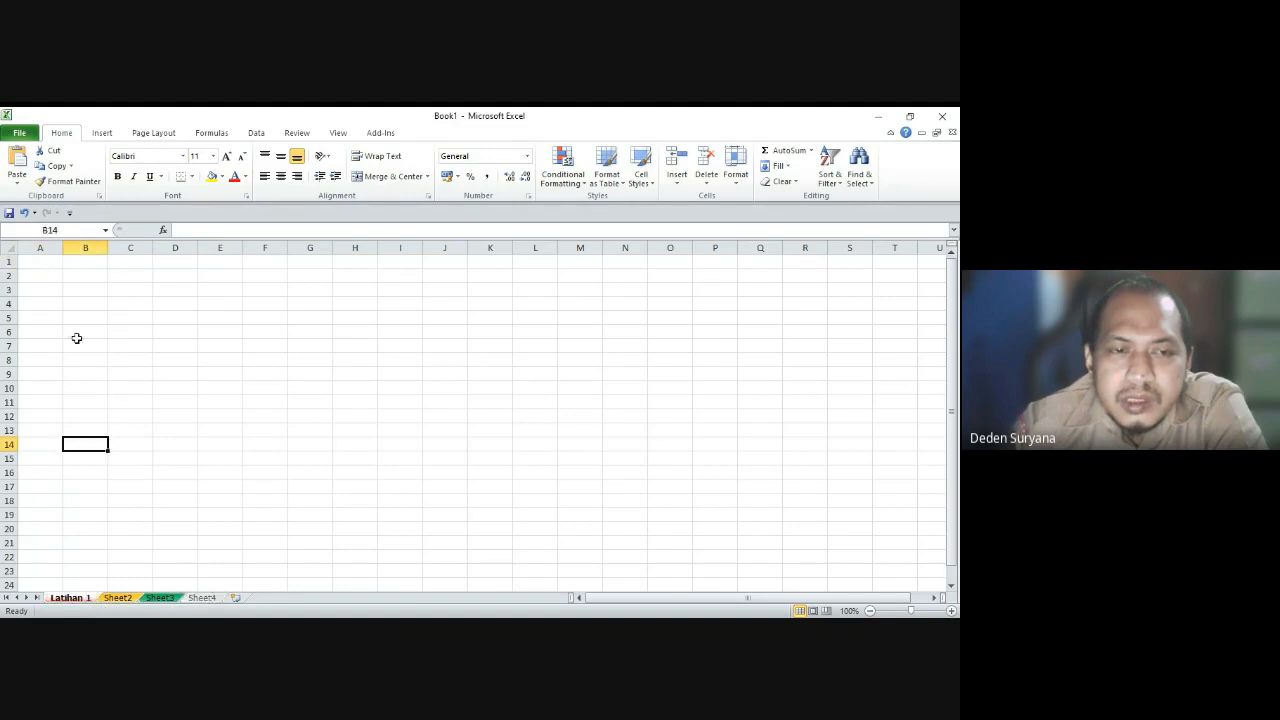
left_click(65, 304)
left_click(46, 276)
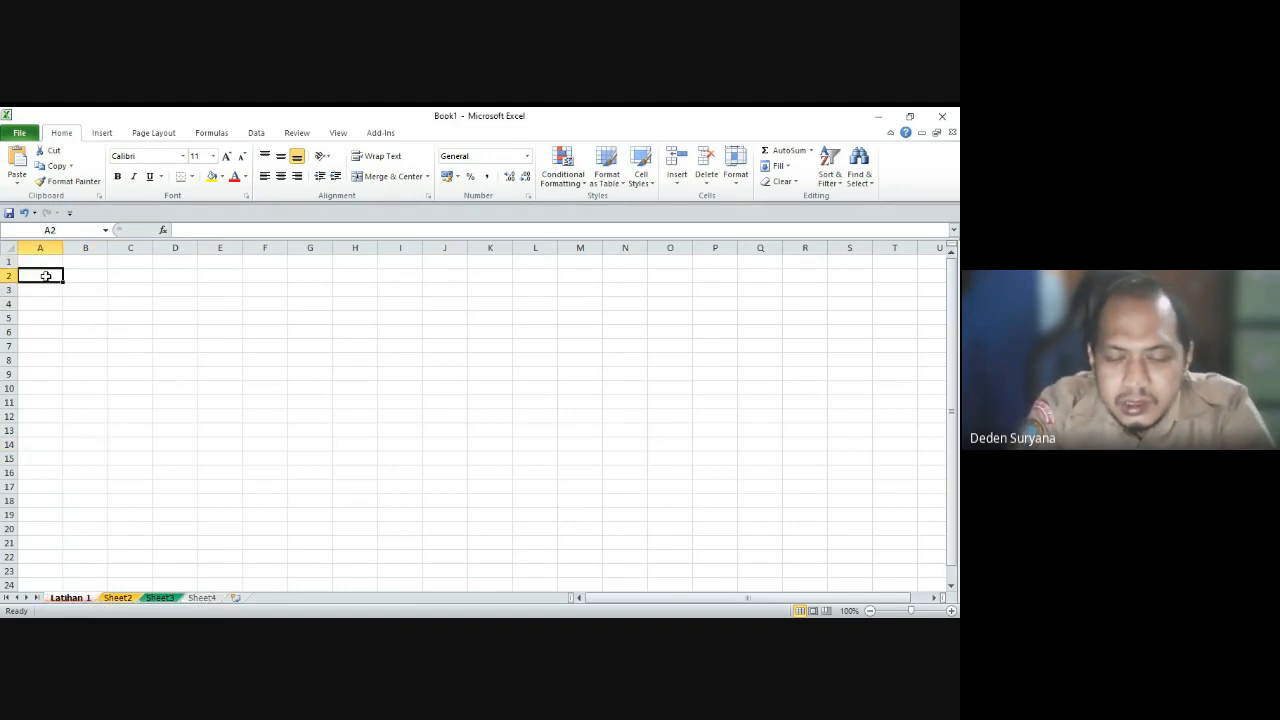
type("latihan")
key("Return")
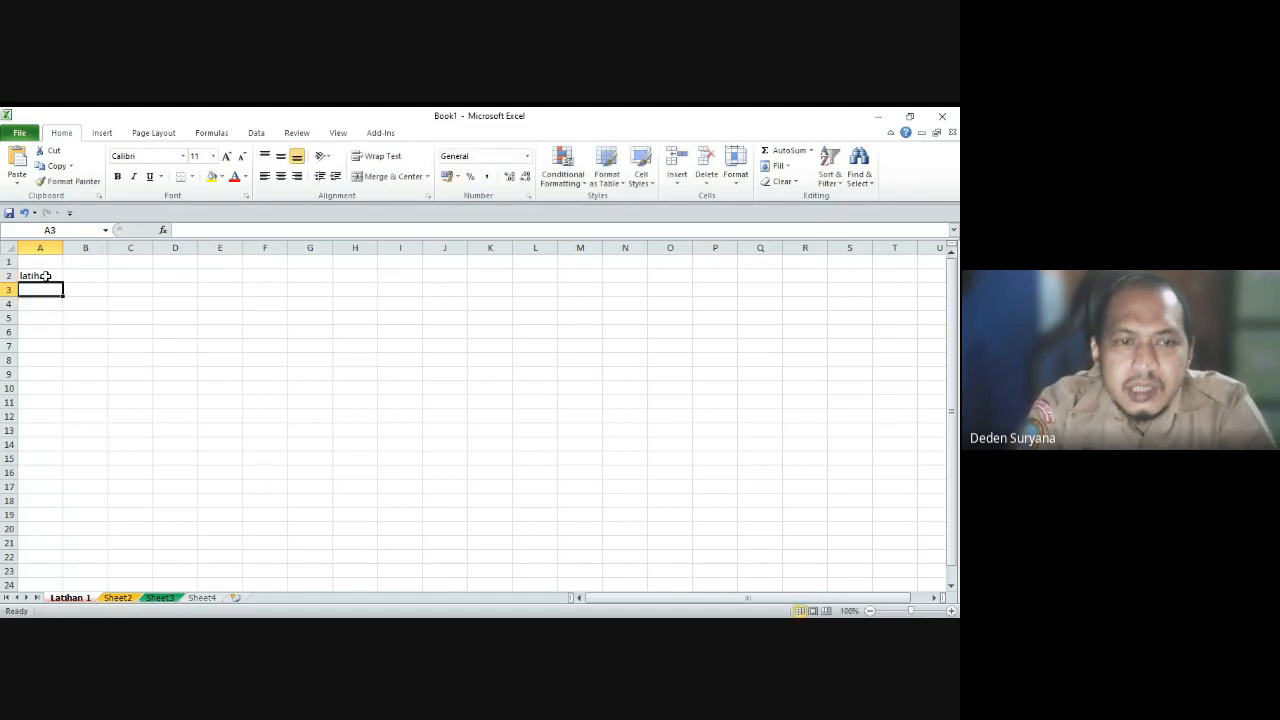
left_click(117, 598)
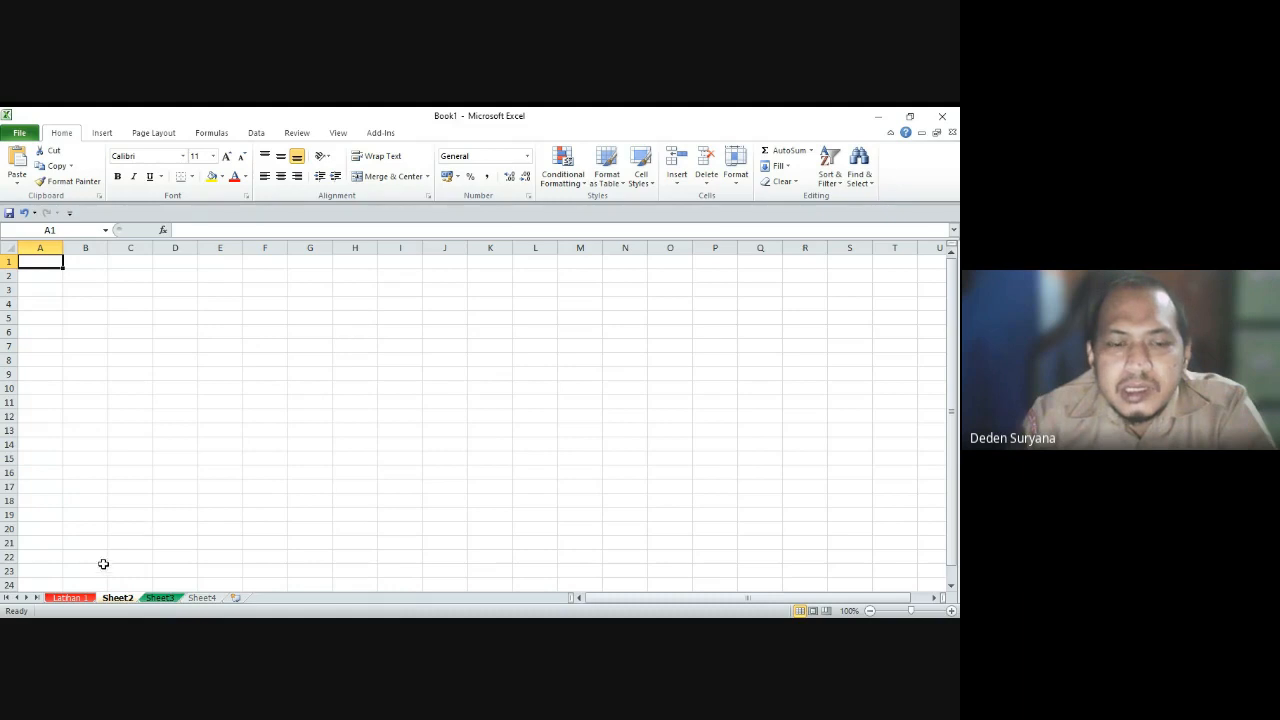
left_click(81, 598)
left_click(36, 276)
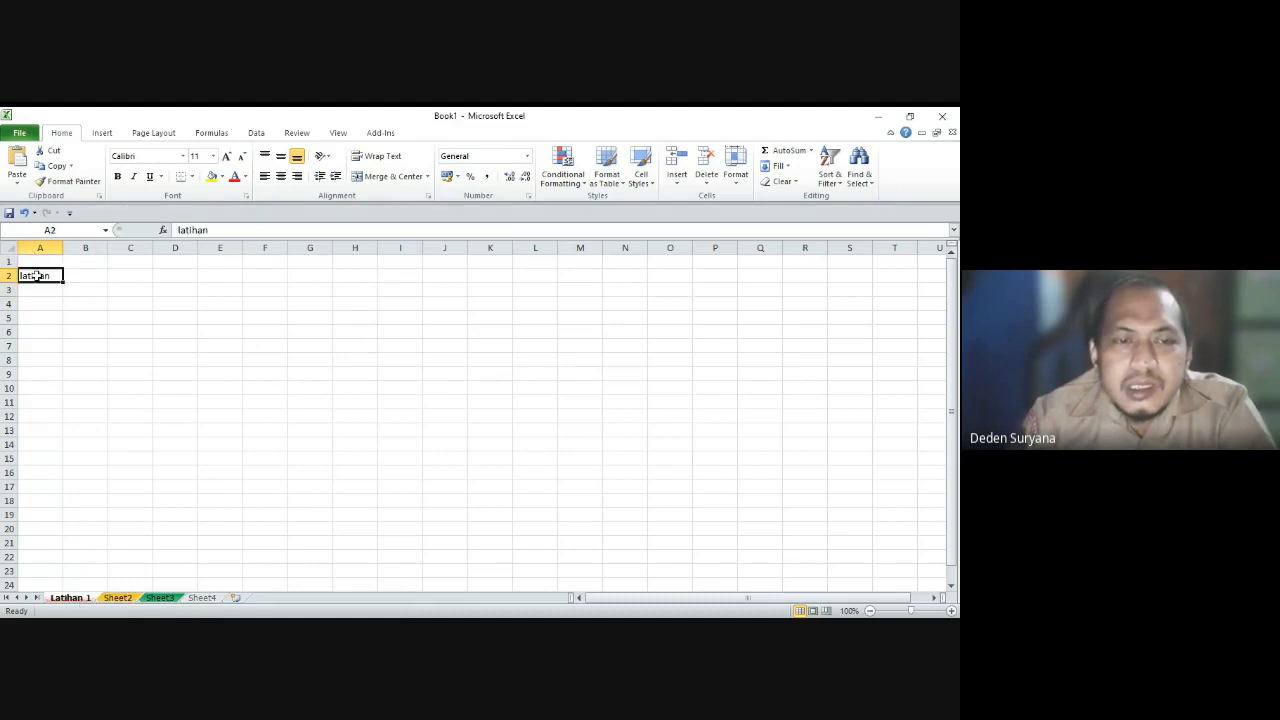
key("Delete")
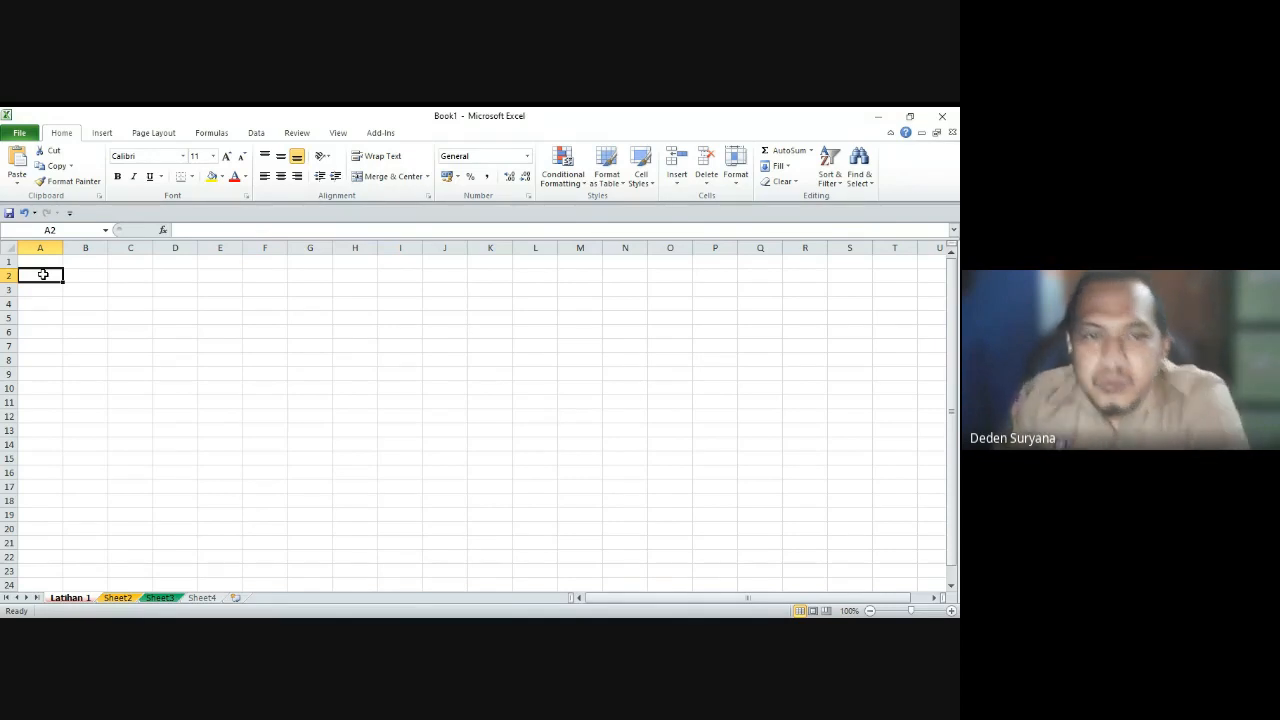
left_click(40, 260)
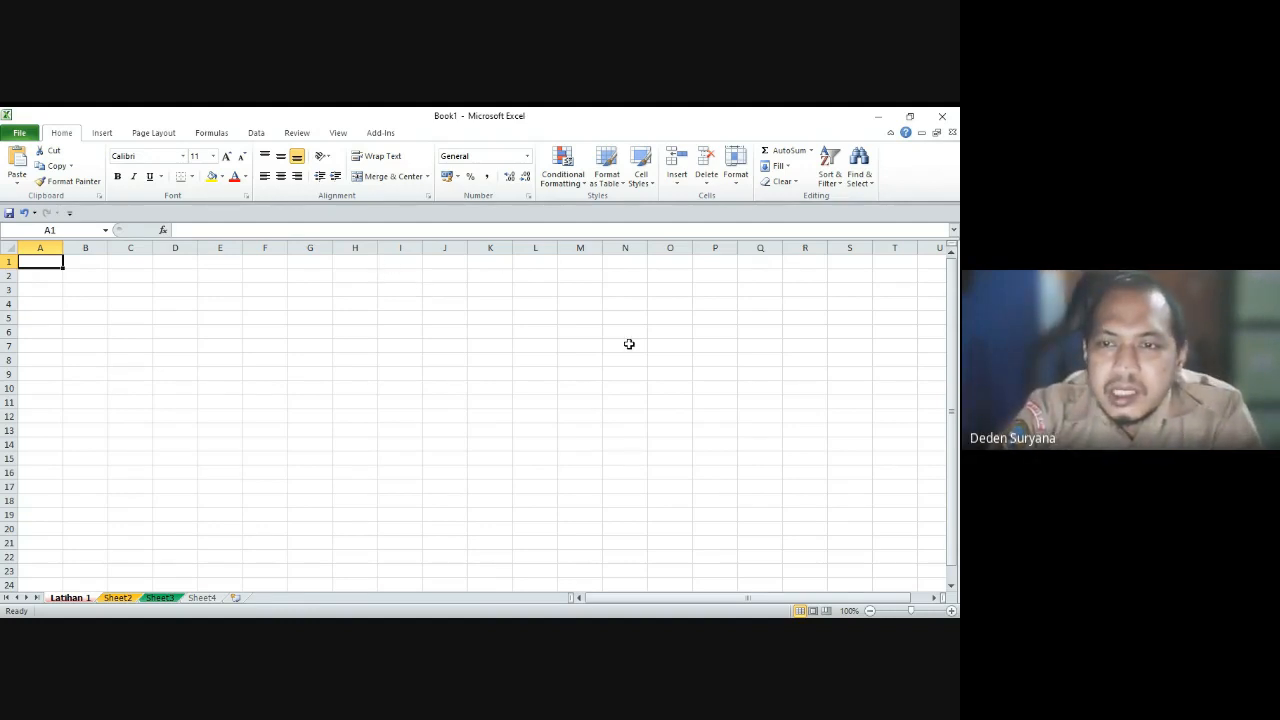
key("ctrl+Right")
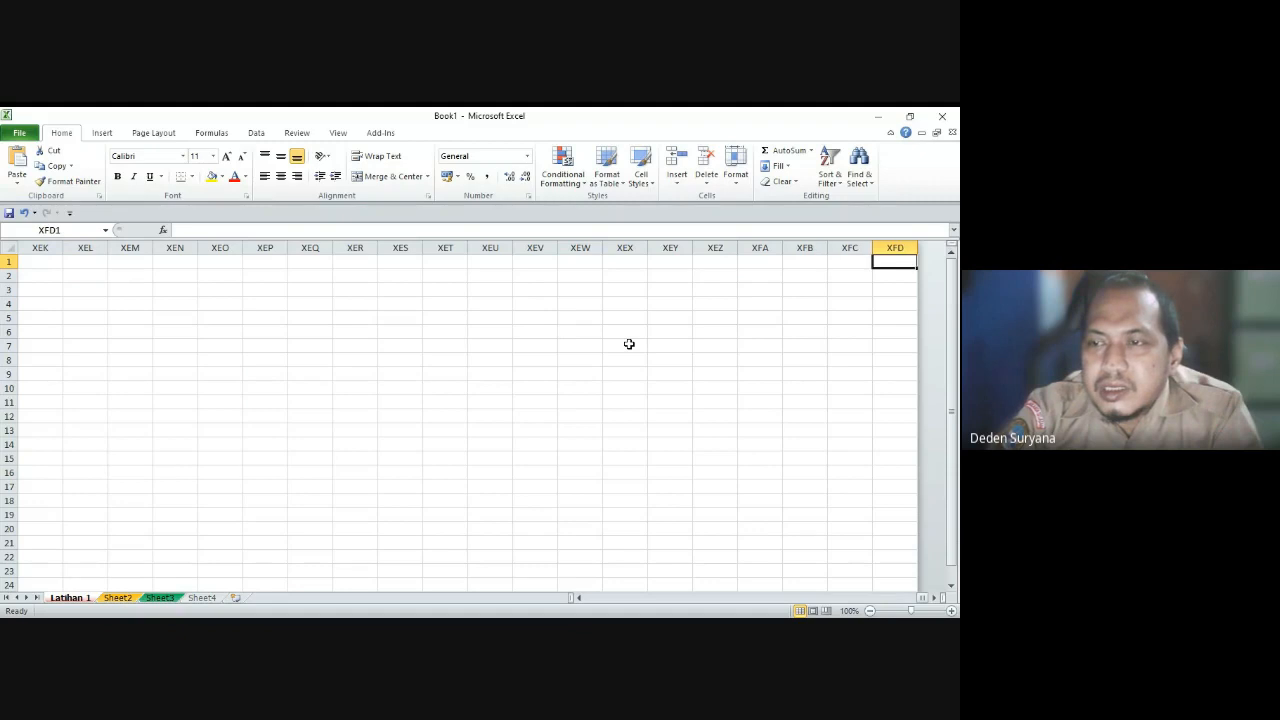
key("Left")
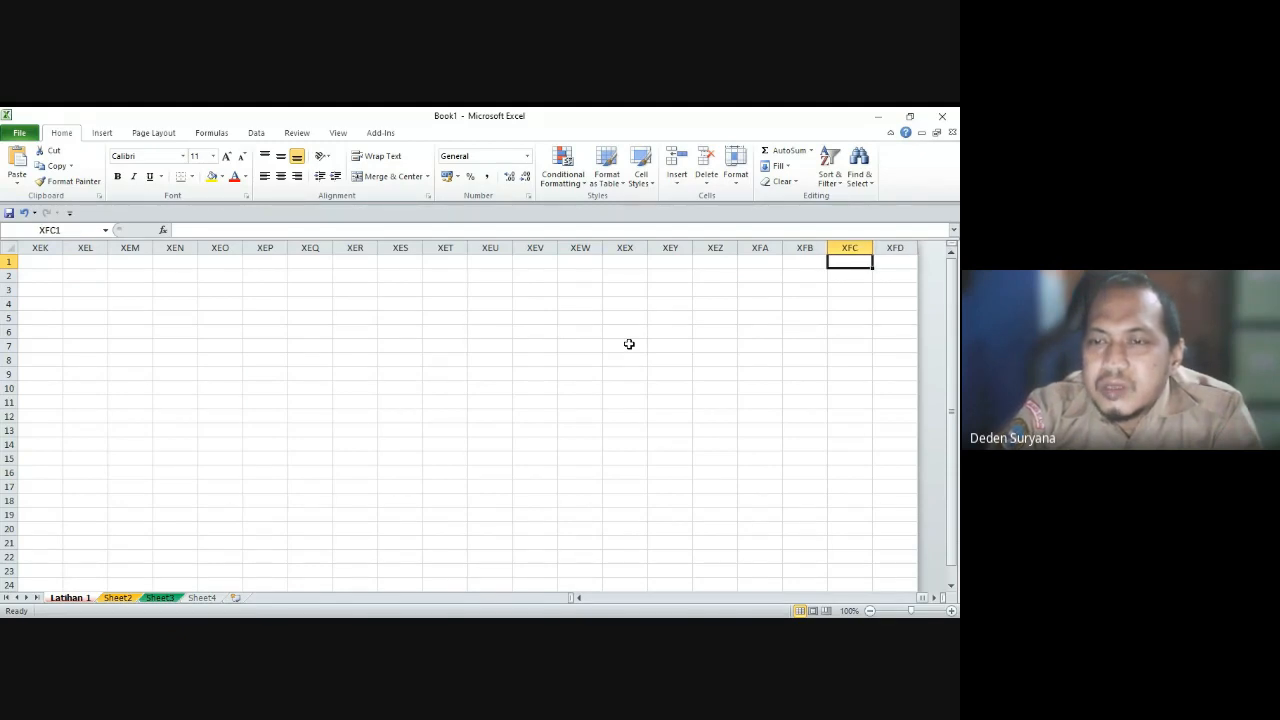
key("Right")
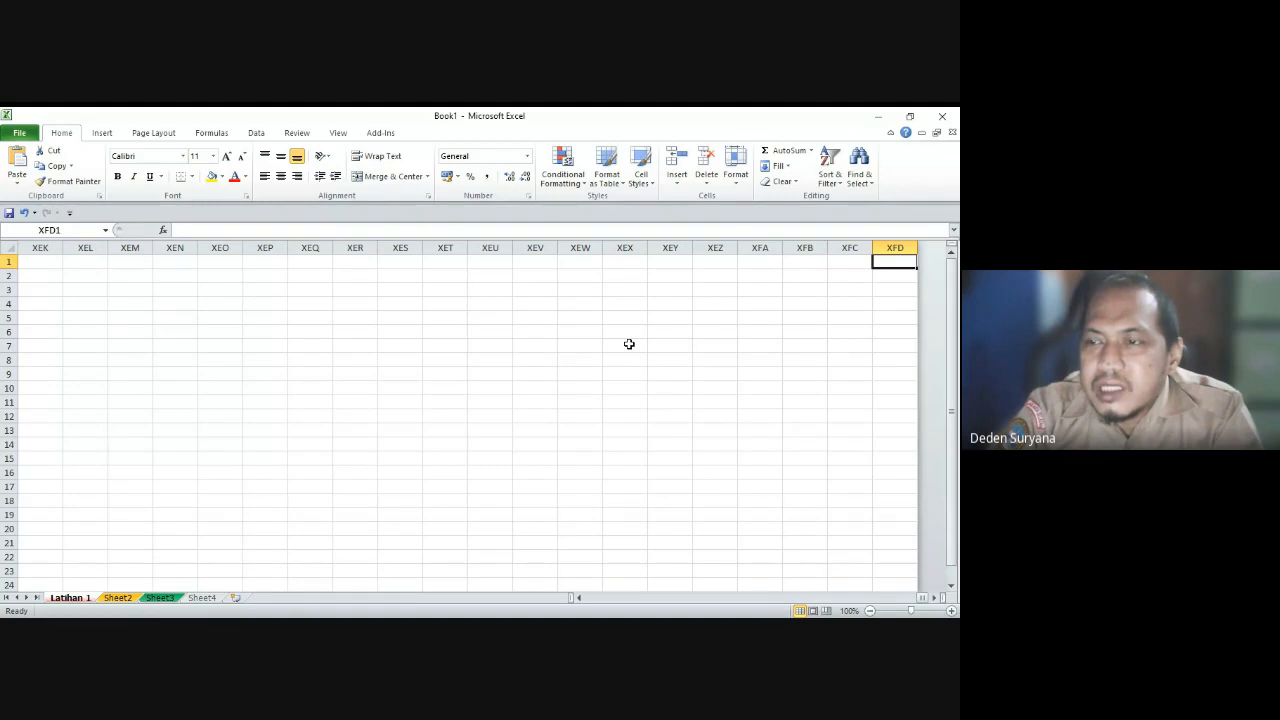
key("ctrl+Home")
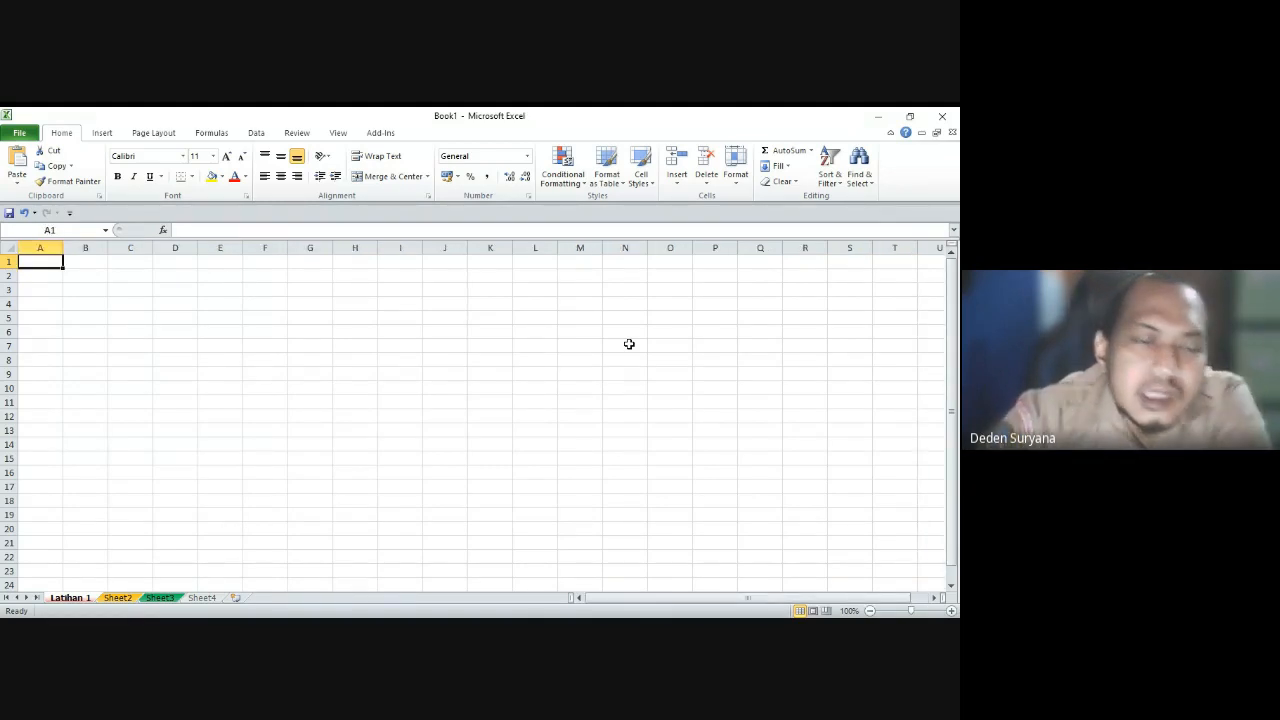
key("Down")
key("Down")
key("Down")
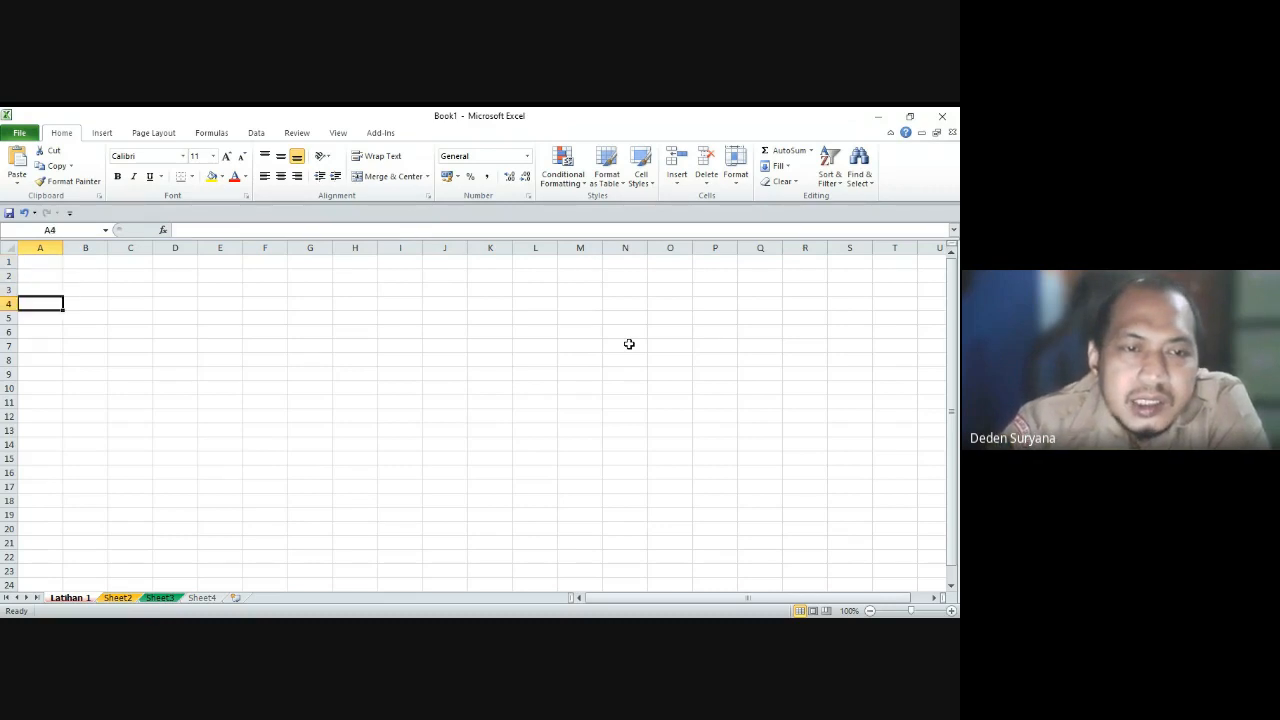
key("Up")
key("Up")
key("Up")
key("Down")
key("Down")
key("Down")
key("Down")
key("Down")
key("Down")
key("Down")
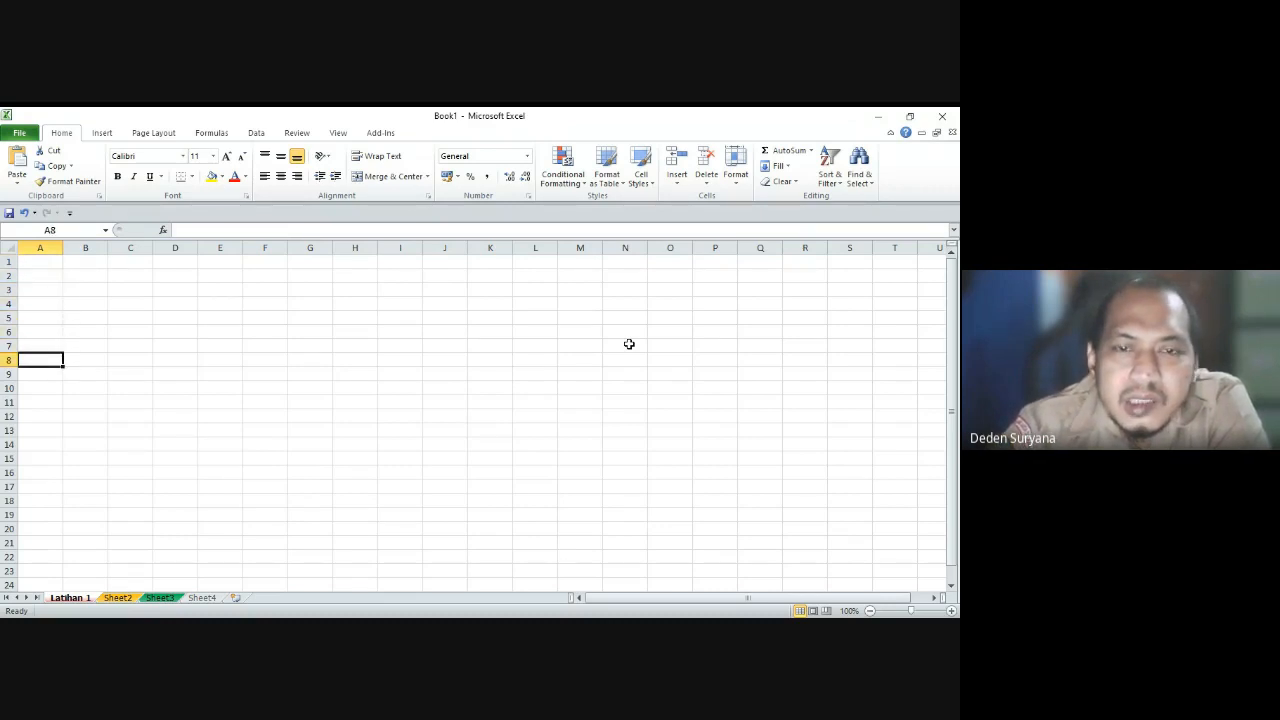
key("Down")
key("Down")
key("Up")
key("Up")
key("Up")
key("Up")
key("Up")
key("Up")
key("Up")
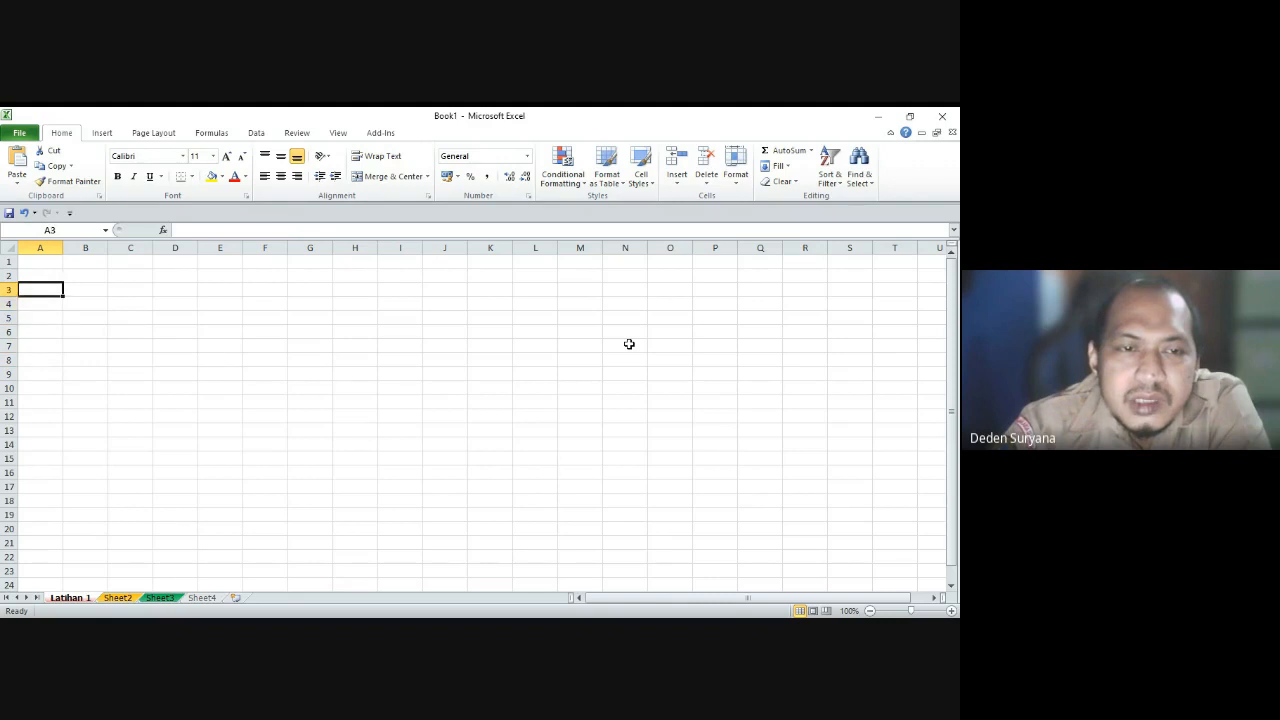
key("Up")
key("Down")
key("Down")
key("Down")
key("Down")
key("Down")
key("Up")
key("Up")
key("Up")
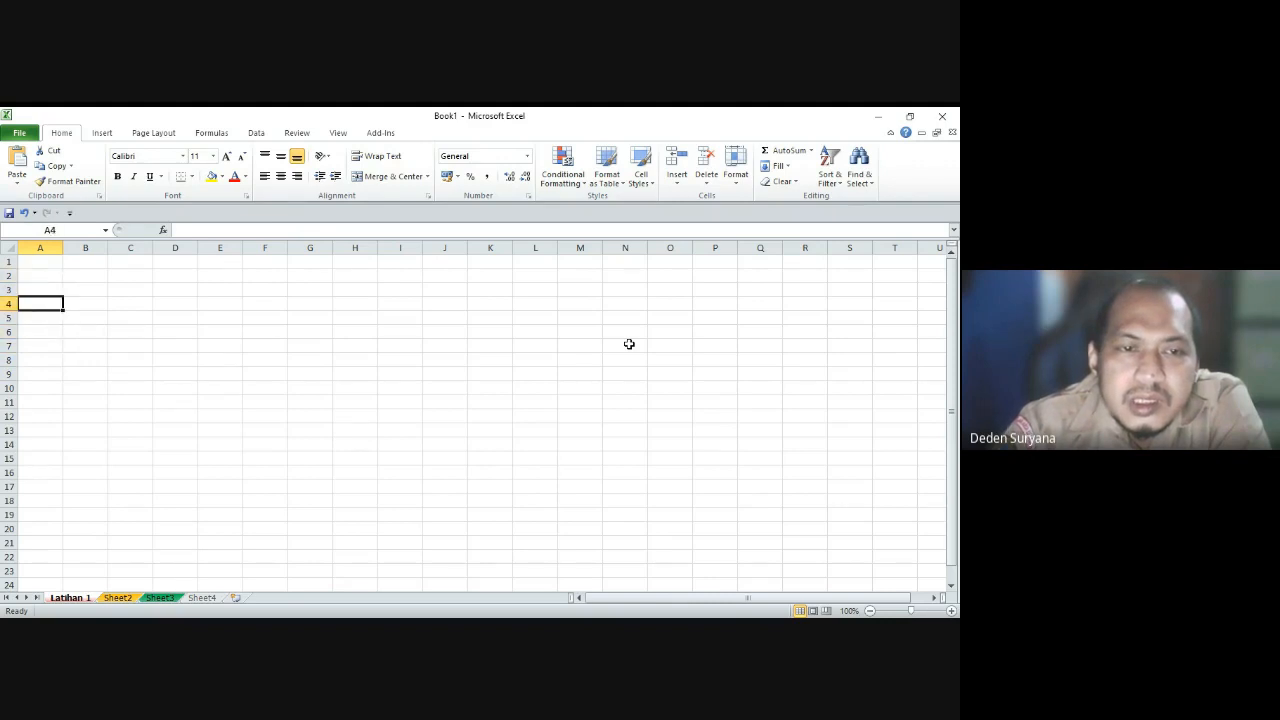
key("Up")
key("Up")
key("Up")
key("Down")
key("Down")
key("Down")
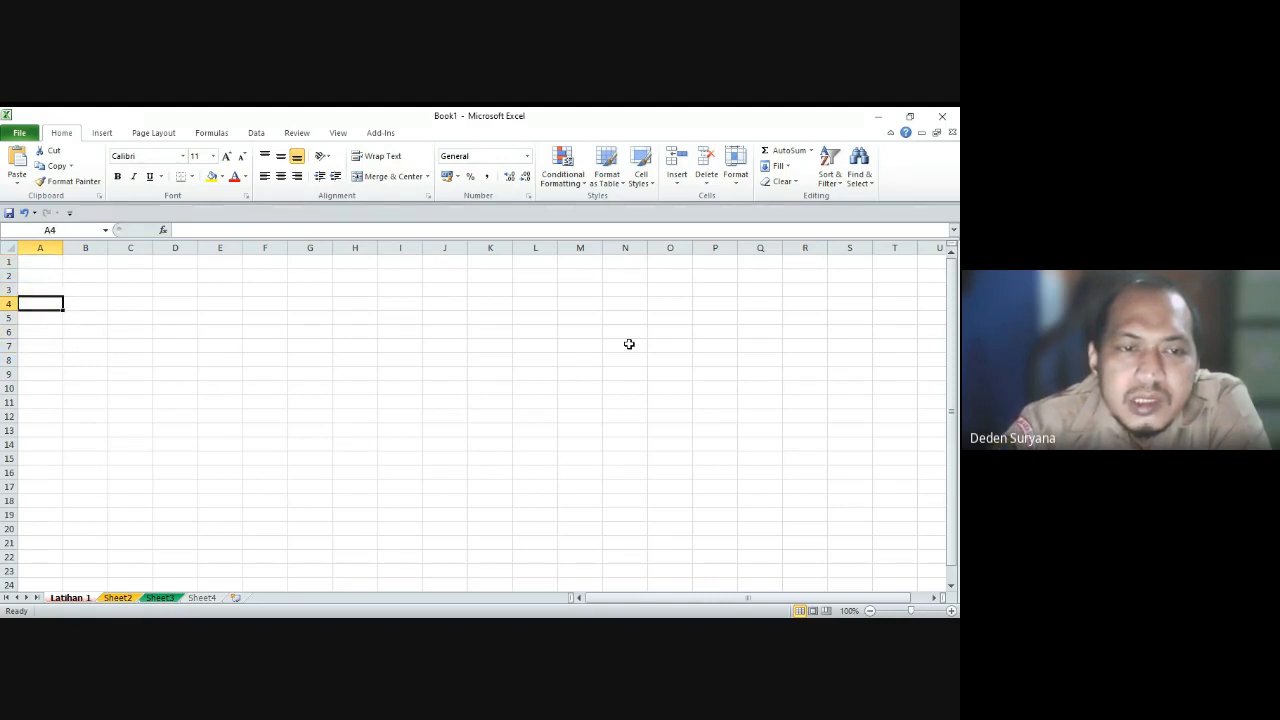
key("Down")
key("Down")
key("Up")
key("Up")
key("Up")
key("Up")
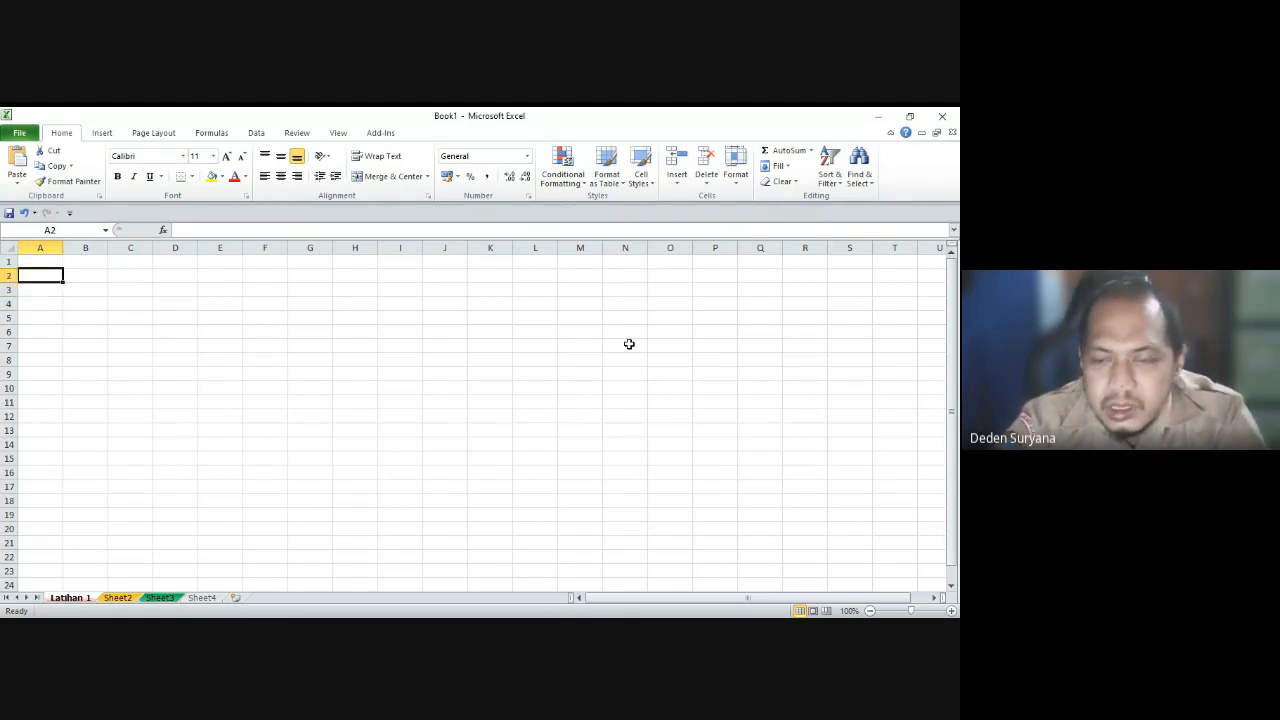
key("ctrl+Down")
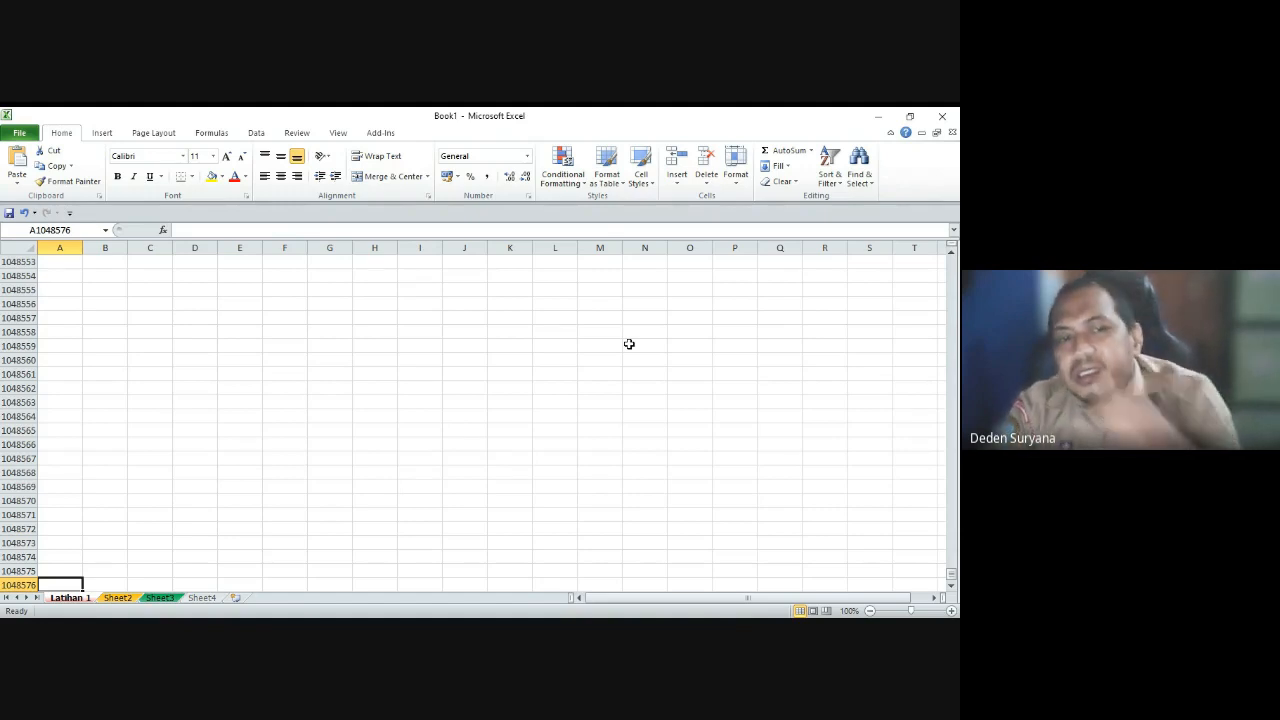
key("Up")
key("Up")
key("Up")
key("Up")
key("Up")
key("Up")
key("Up")
key("Up")
key("Up")
key("Up")
key("Up")
key("Up")
key("Up")
key("Up")
key("Up")
key("Up")
key("Up")
key("Up")
key("Up")
key("Up")
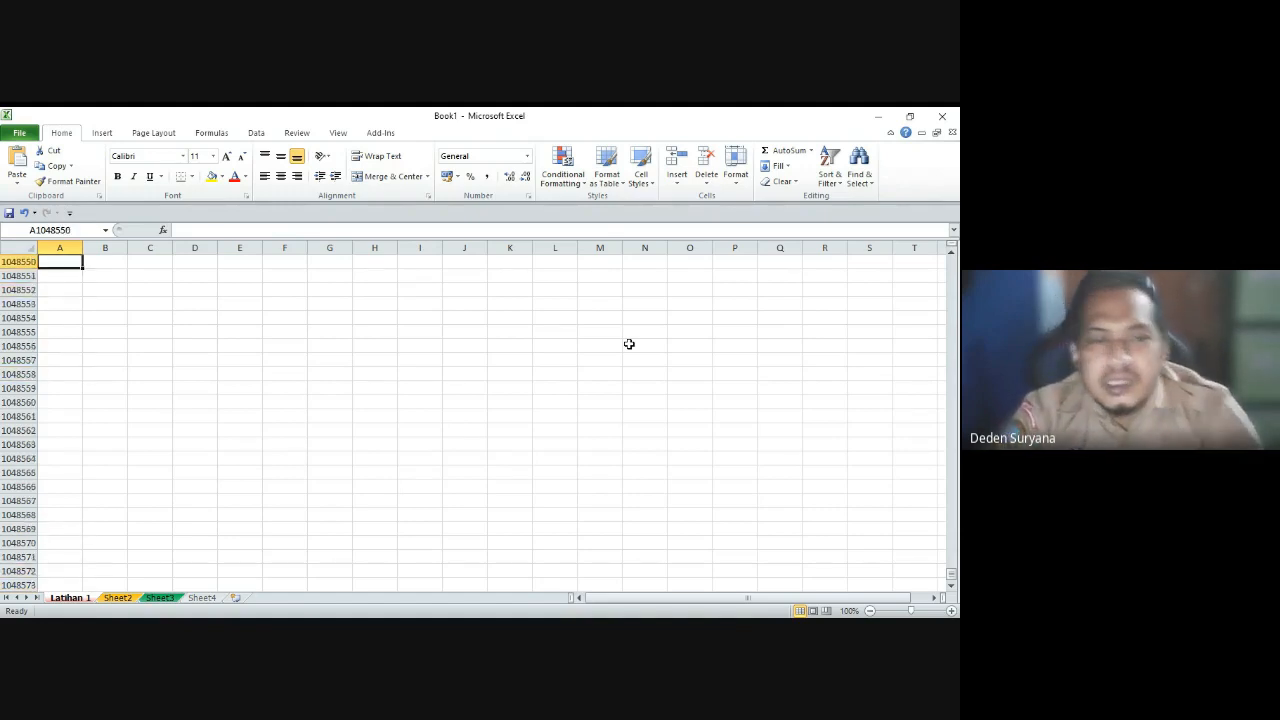
key("ctrl+Home")
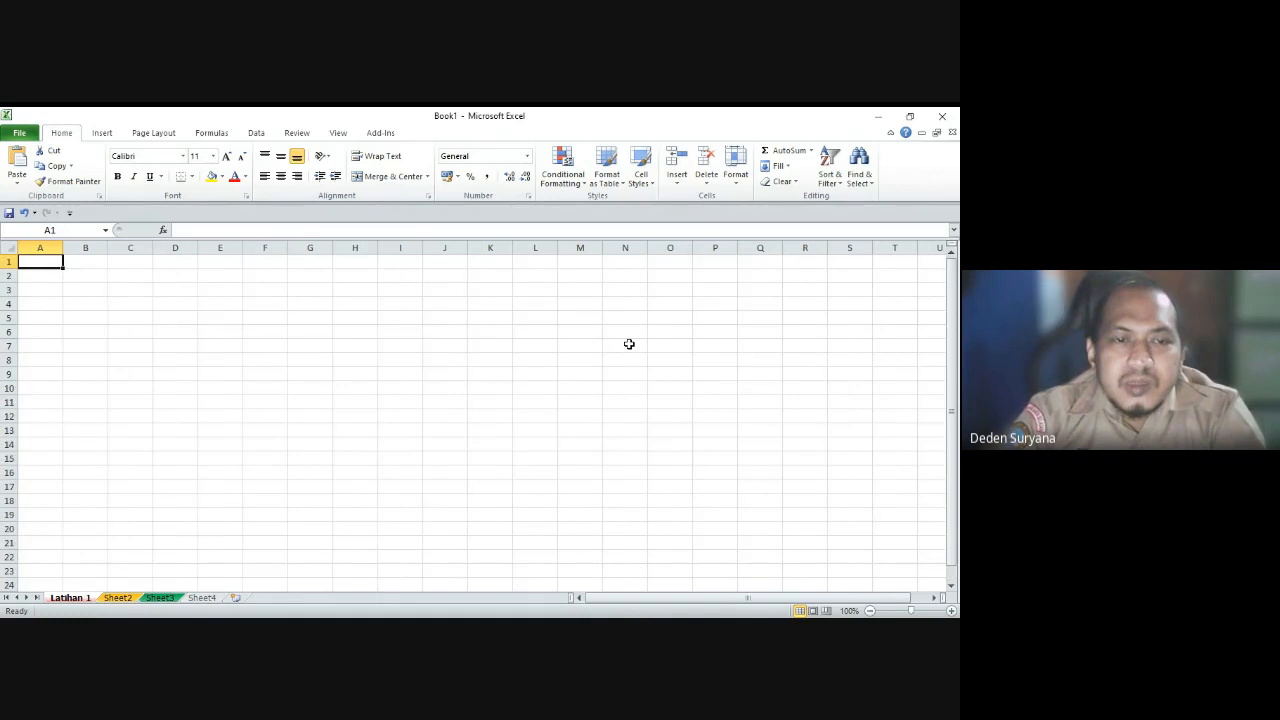
key("Down")
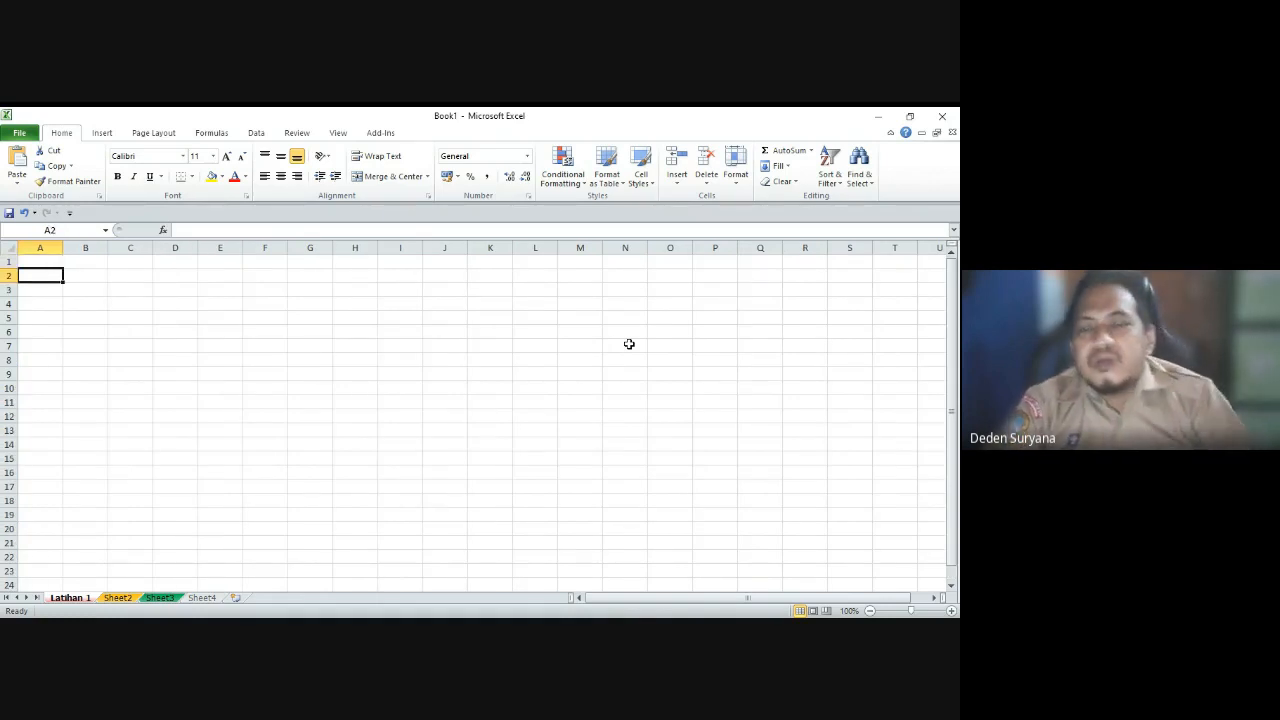
key("Down")
key("Down")
key("Down")
key("Down")
key("Down")
key("Down")
key("Down")
key("Down")
key("Down")
key("Down")
key("Down")
key("Down")
key("Down")
key("Down")
key("Down")
key("Down")
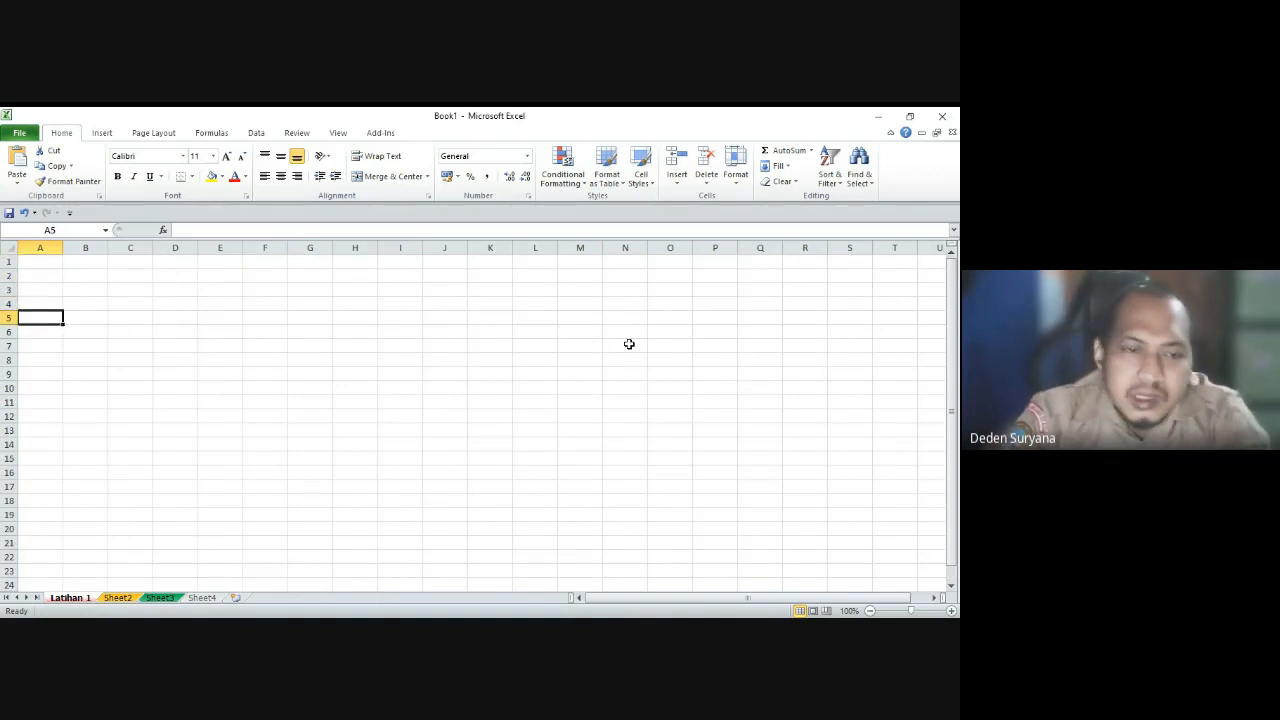
key("Down")
key("Down")
key("Down")
key("Down")
key("Down")
key("Up")
key("Up")
key("Up")
key("Up")
key("Up")
key("Up")
key("Up")
key("Up")
key("Up")
key("Up")
key("Up")
key("Up")
key("Up")
key("Up")
key("Up")
key("Up")
key("Up")
key("Up")
key("Up")
key("Up")
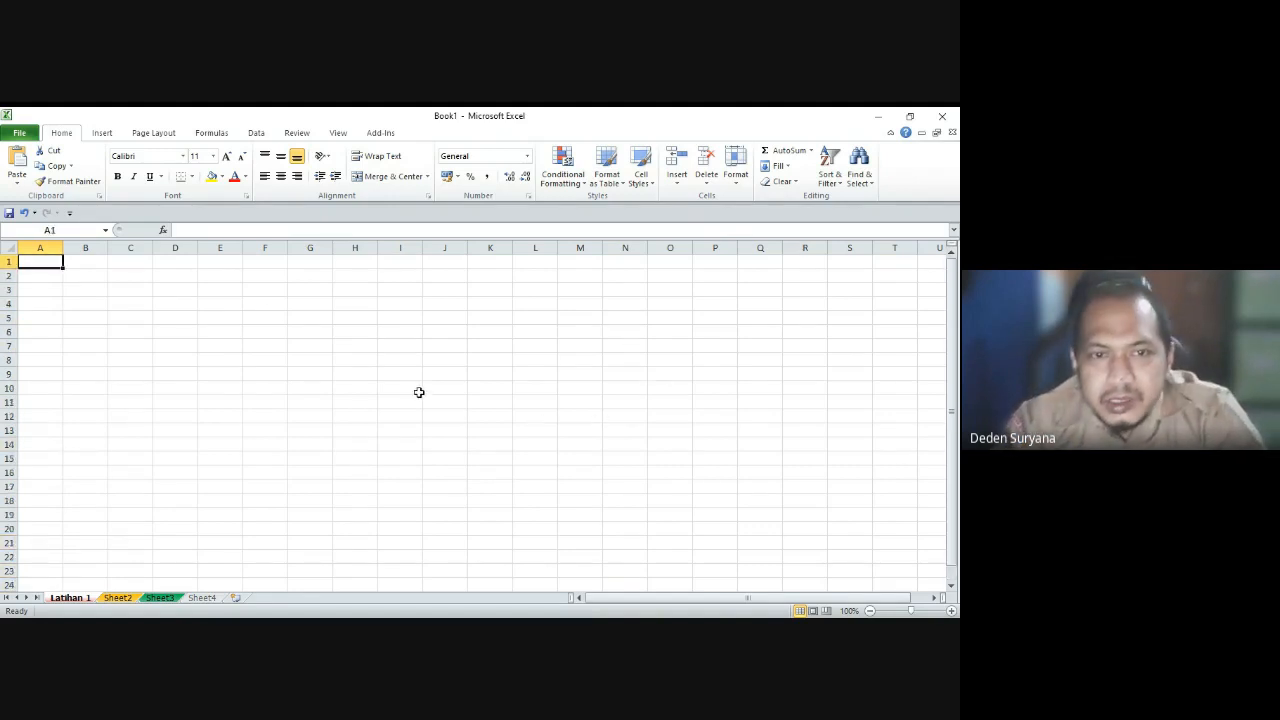
left_click(132, 270)
left_click(84, 268)
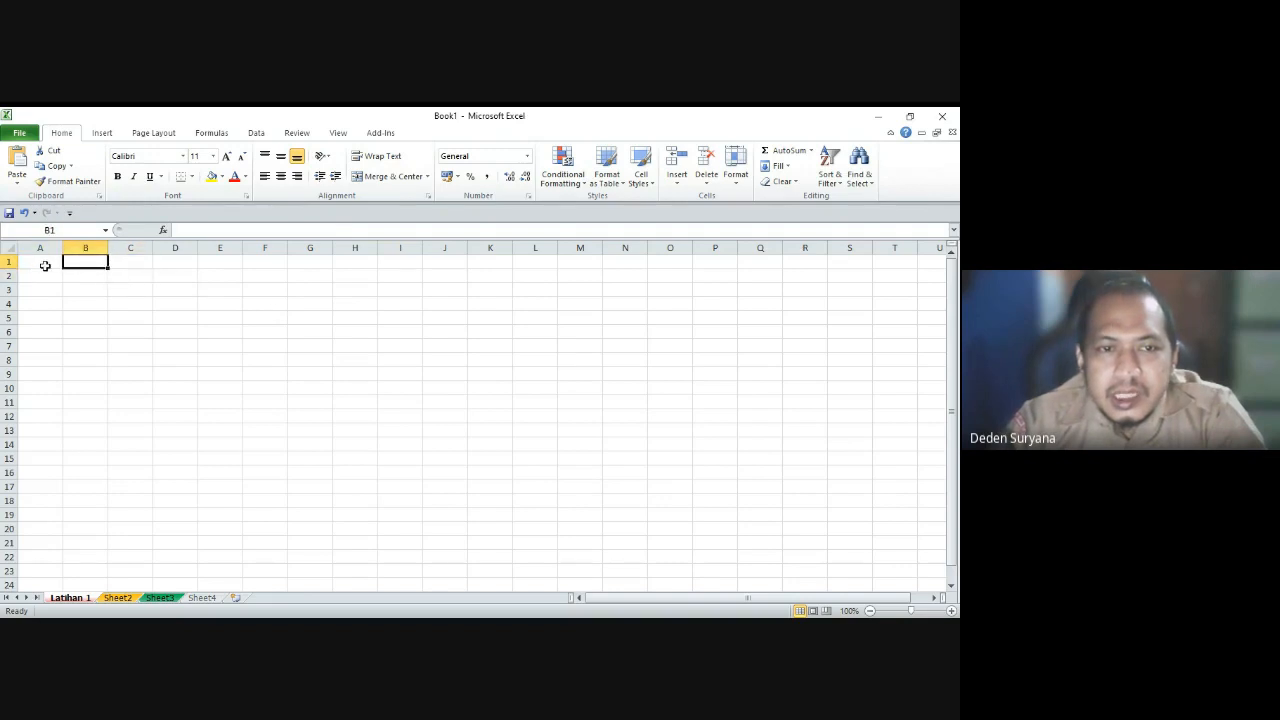
left_click(45, 265)
left_click(100, 262)
left_click(180, 262)
left_click(219, 262)
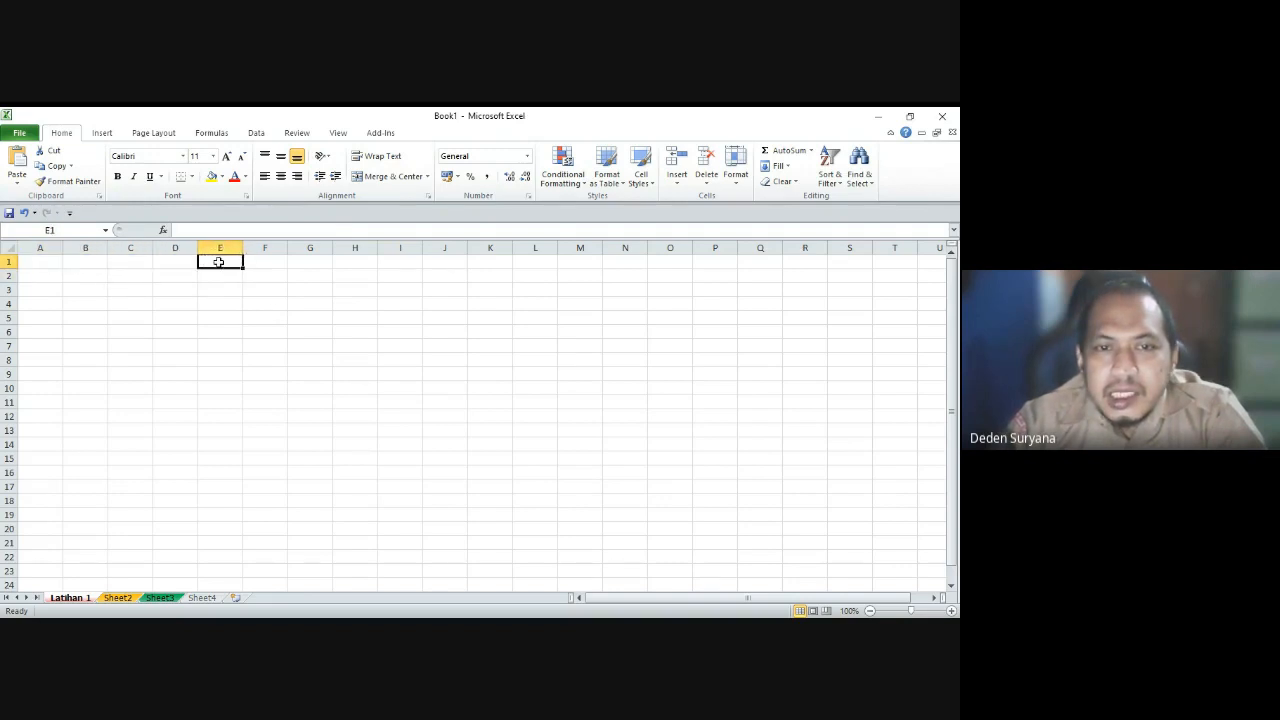
left_click(290, 263)
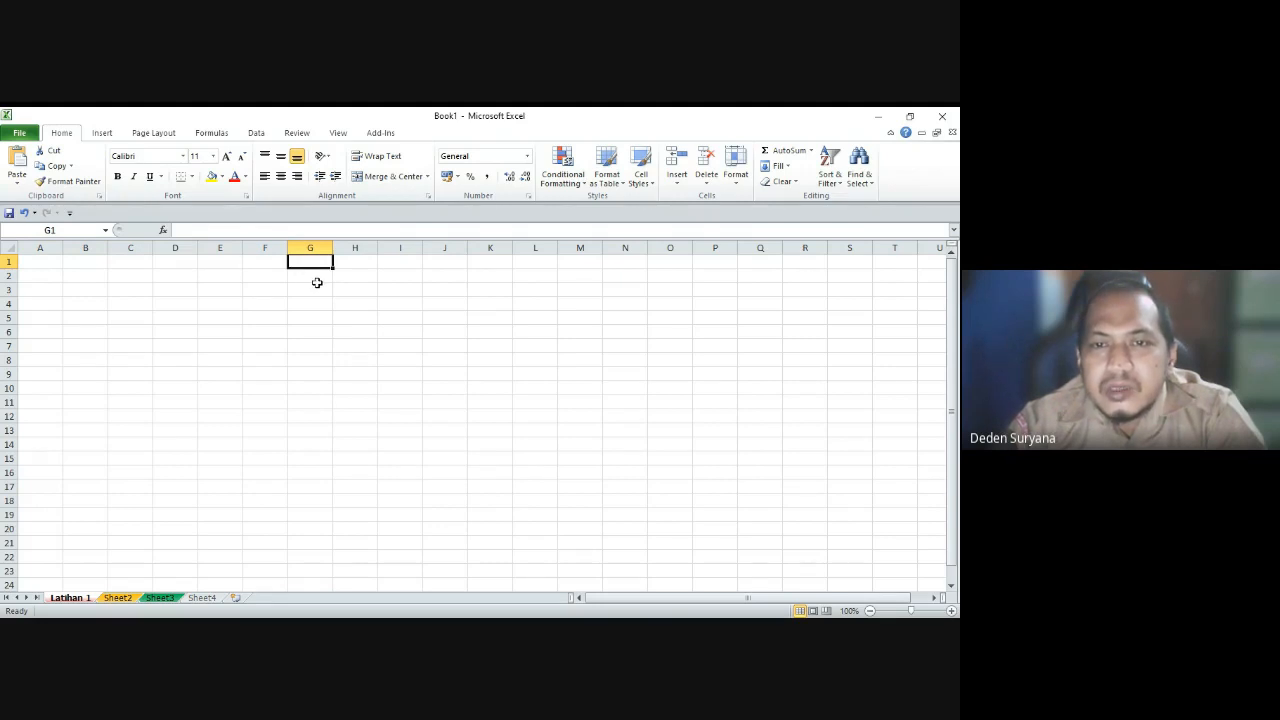
left_click(47, 263)
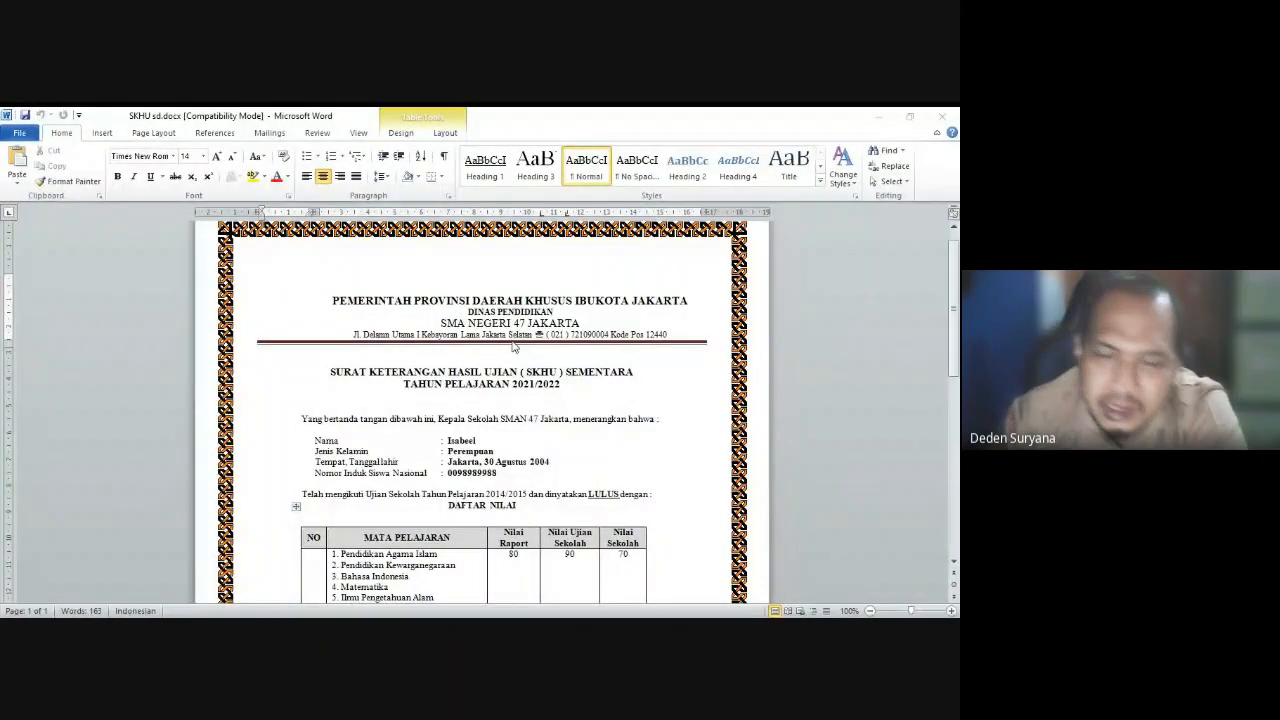
Step: Scroll down through the SKHU sd.docx exam results certificate
scroll(517, 412, "down", 2)
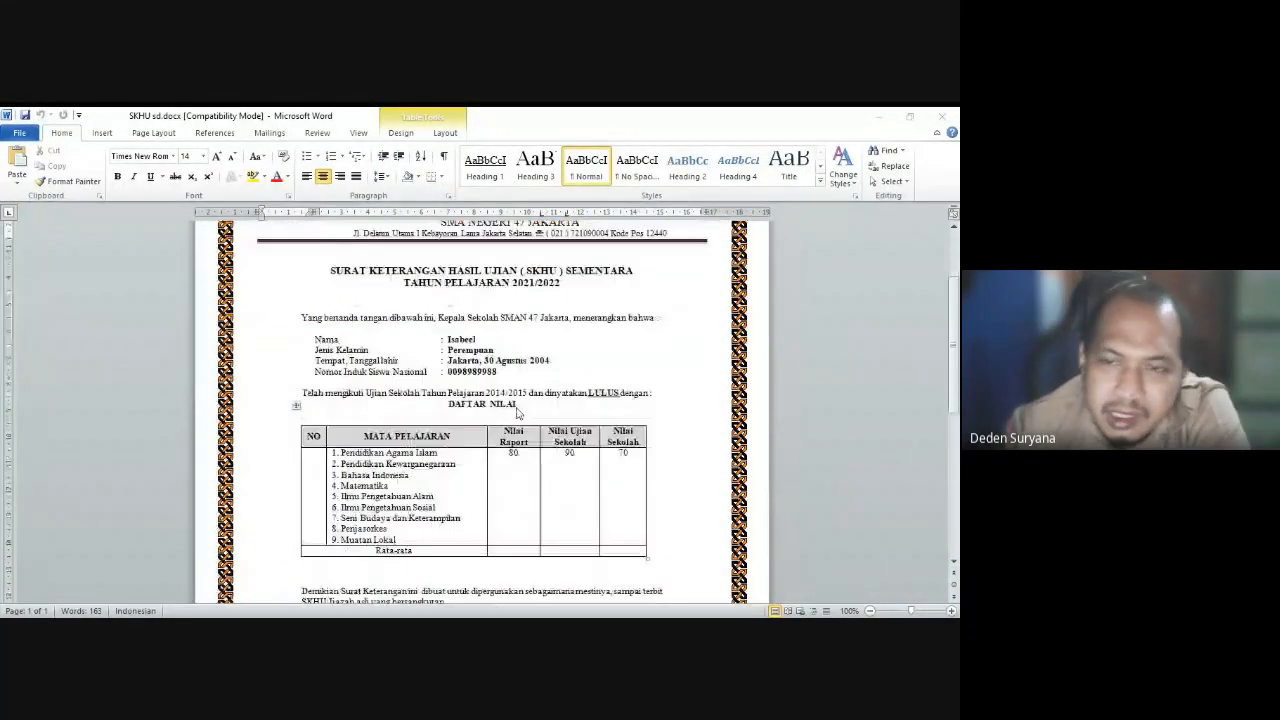
scroll(517, 412, "up", 2)
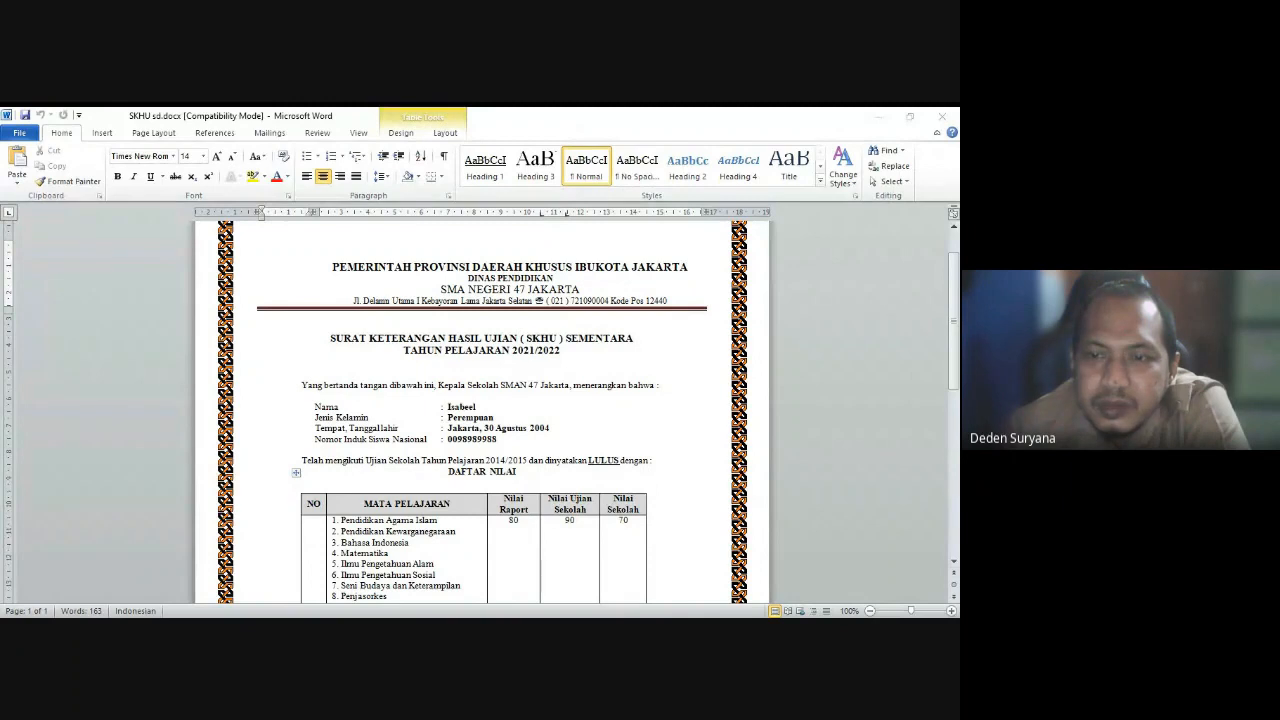
key("alt+Tab")
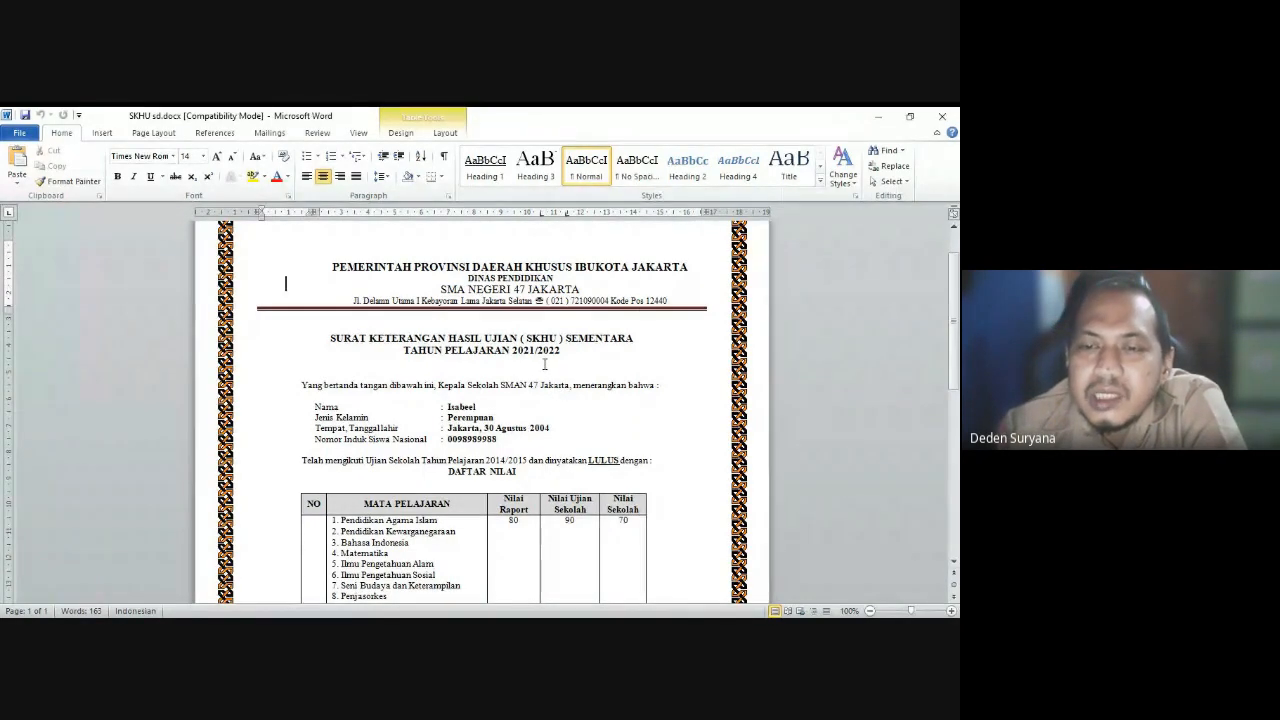
scroll(524, 435, "down", 3)
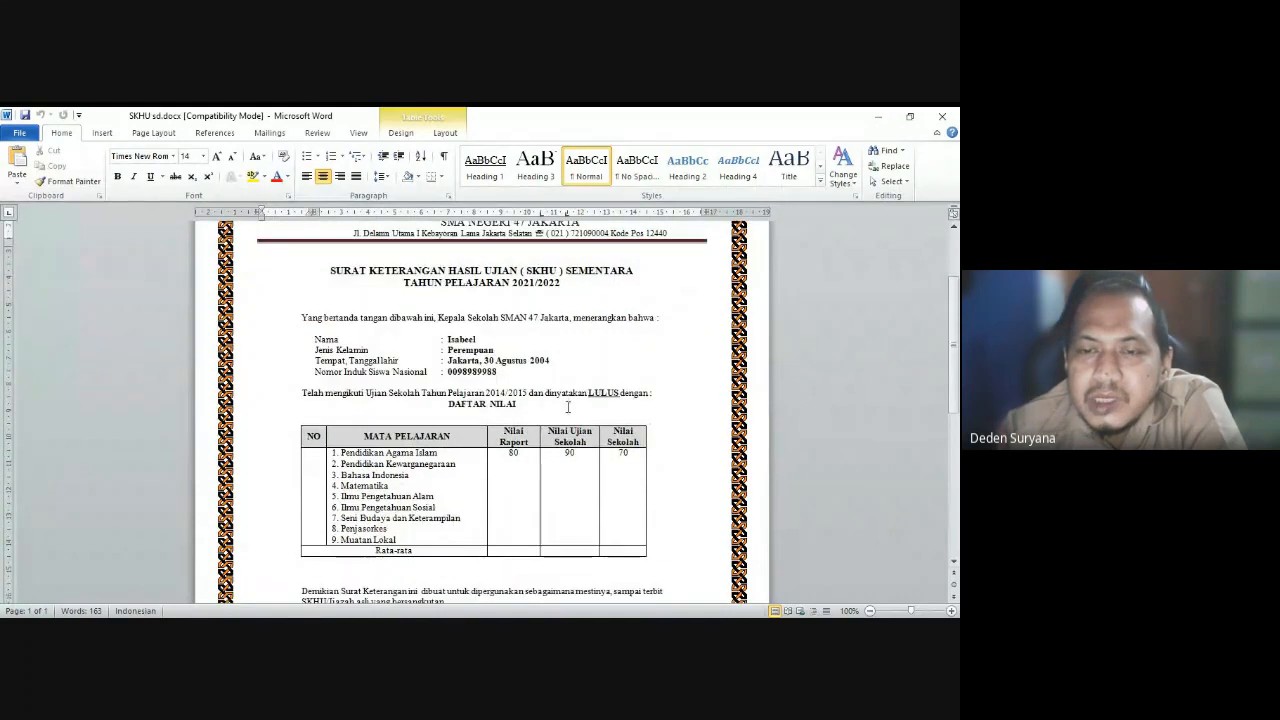
scroll(524, 435, "down", 2)
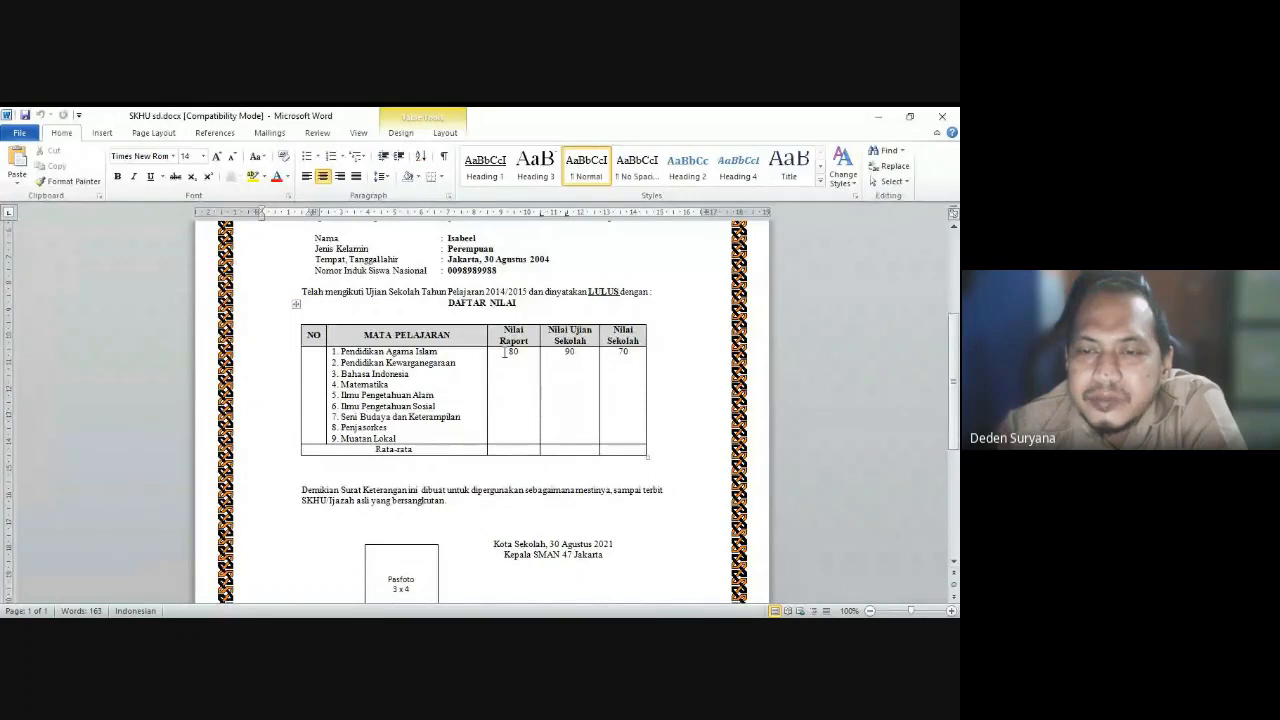
Step: Delete the sample scores 80, 90 and 70 from the first grade row
left_click_drag(505, 352, 631, 358)
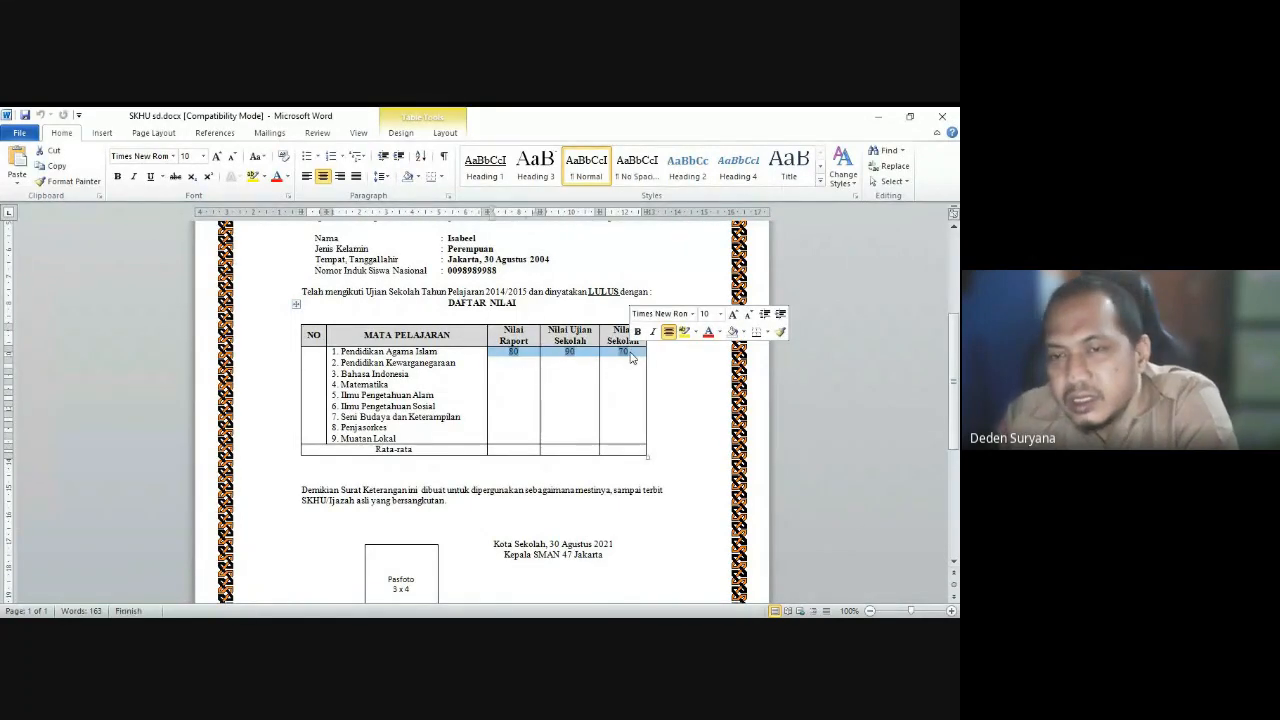
key("Delete")
scroll(635, 360, "up", 2)
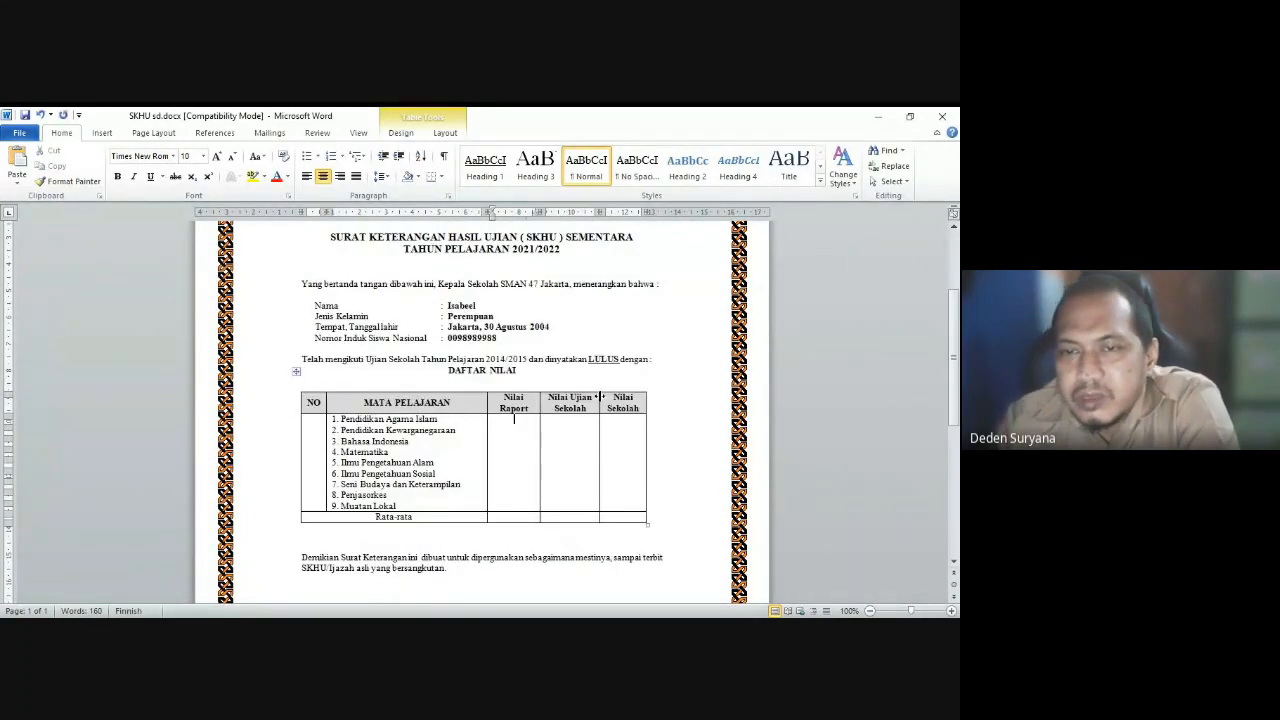
Step: Clear the sample name, gender Perempuan, birth place and date, and NISN
left_click_drag(447, 310, 493, 318)
left_click(483, 306)
key("ctrl+BackSpace")
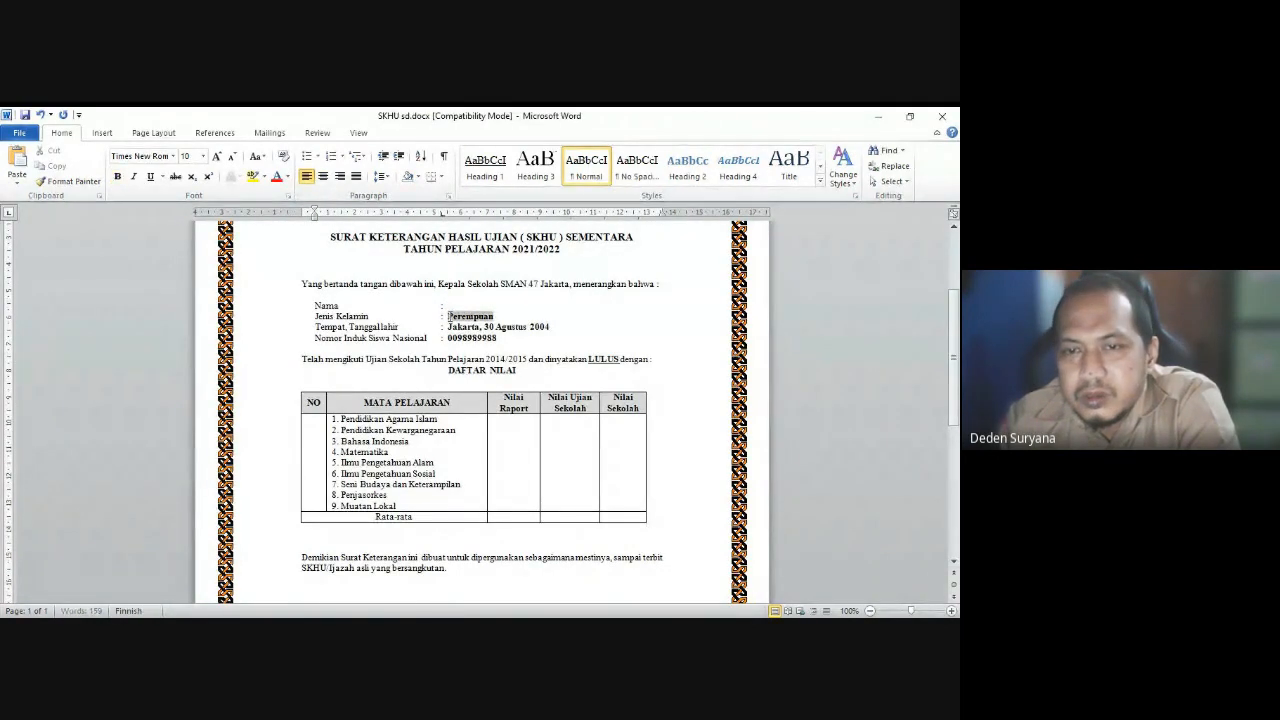
key("Delete")
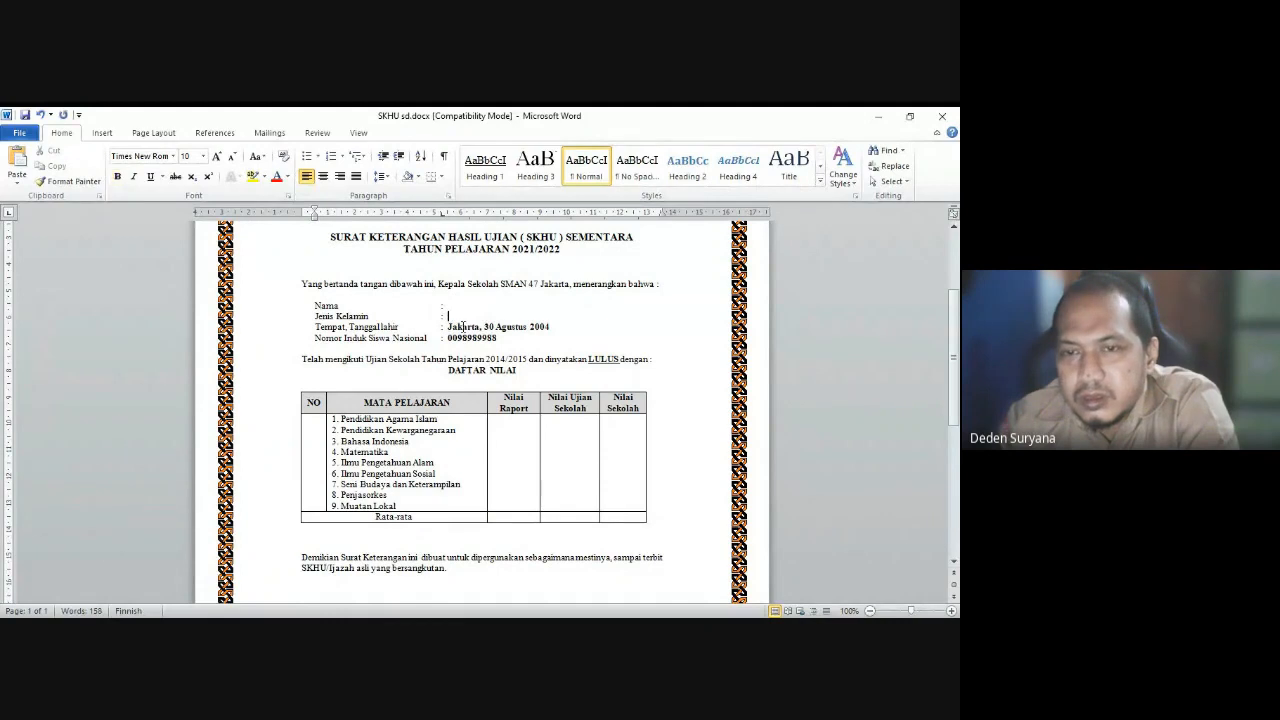
left_click_drag(449, 327, 552, 329)
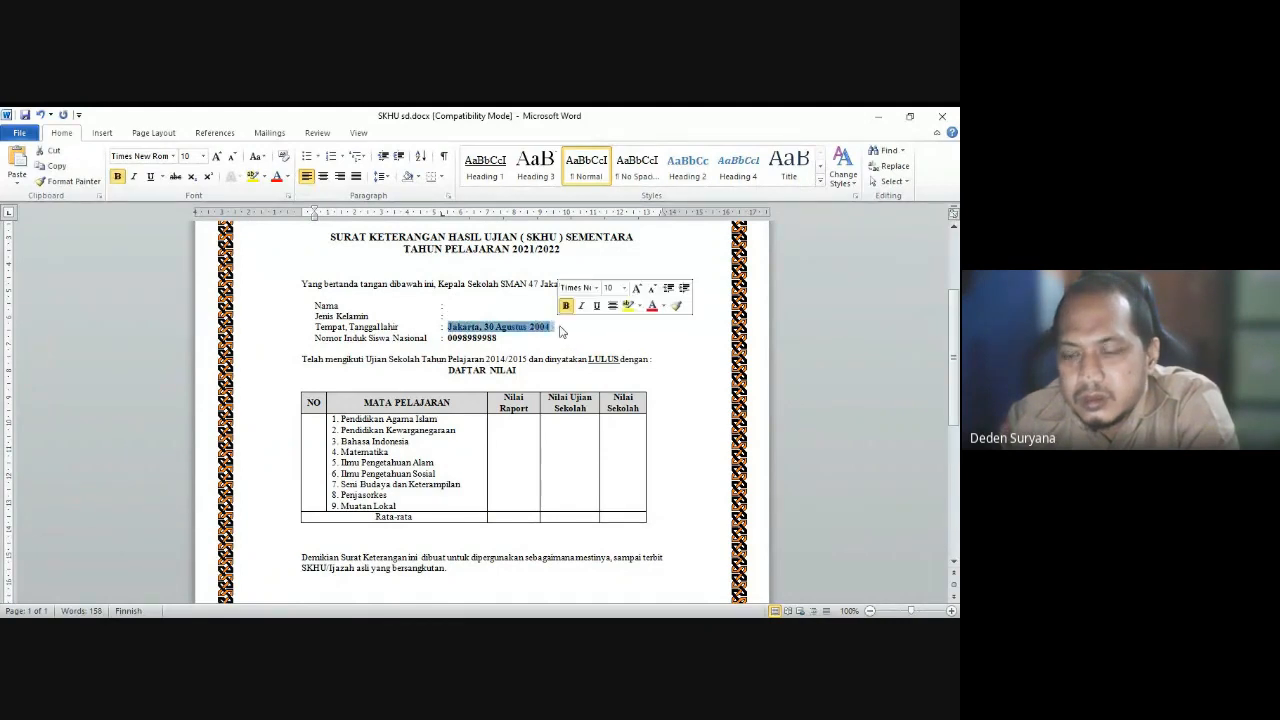
key("Delete")
left_click_drag(448, 338, 509, 336)
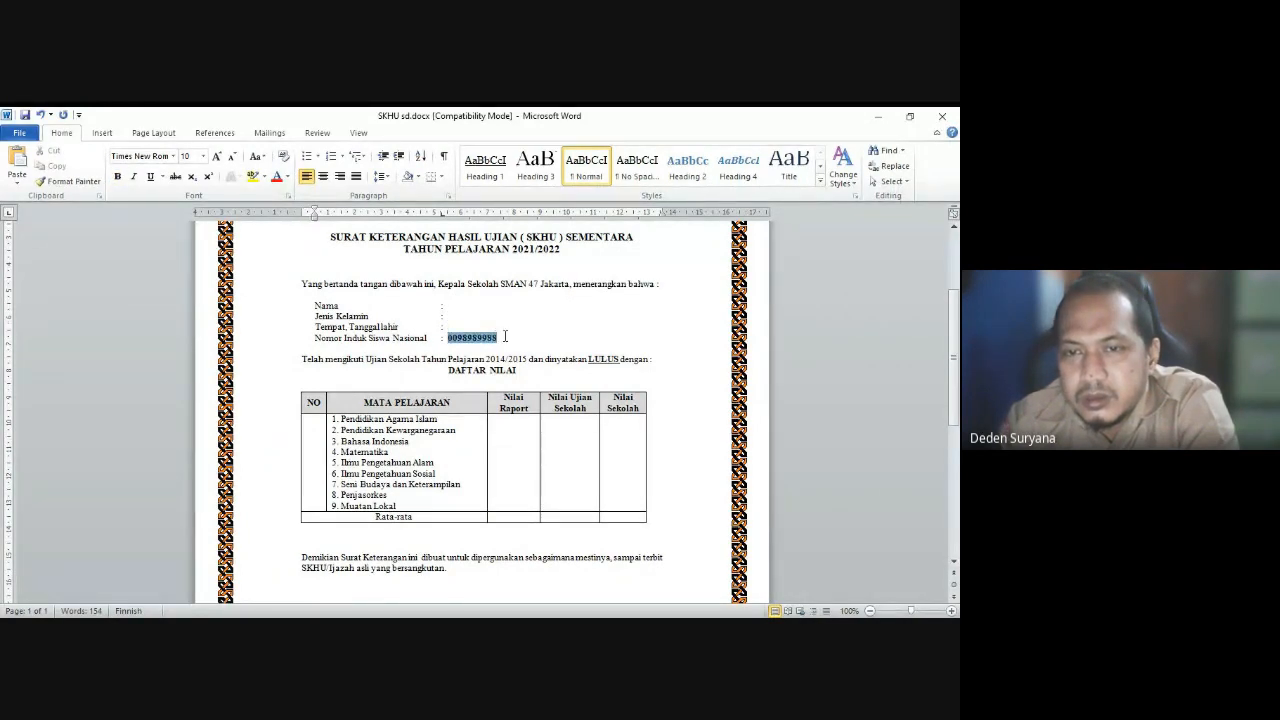
key("Delete")
left_click(509, 334)
scroll(510, 334, "up", 2)
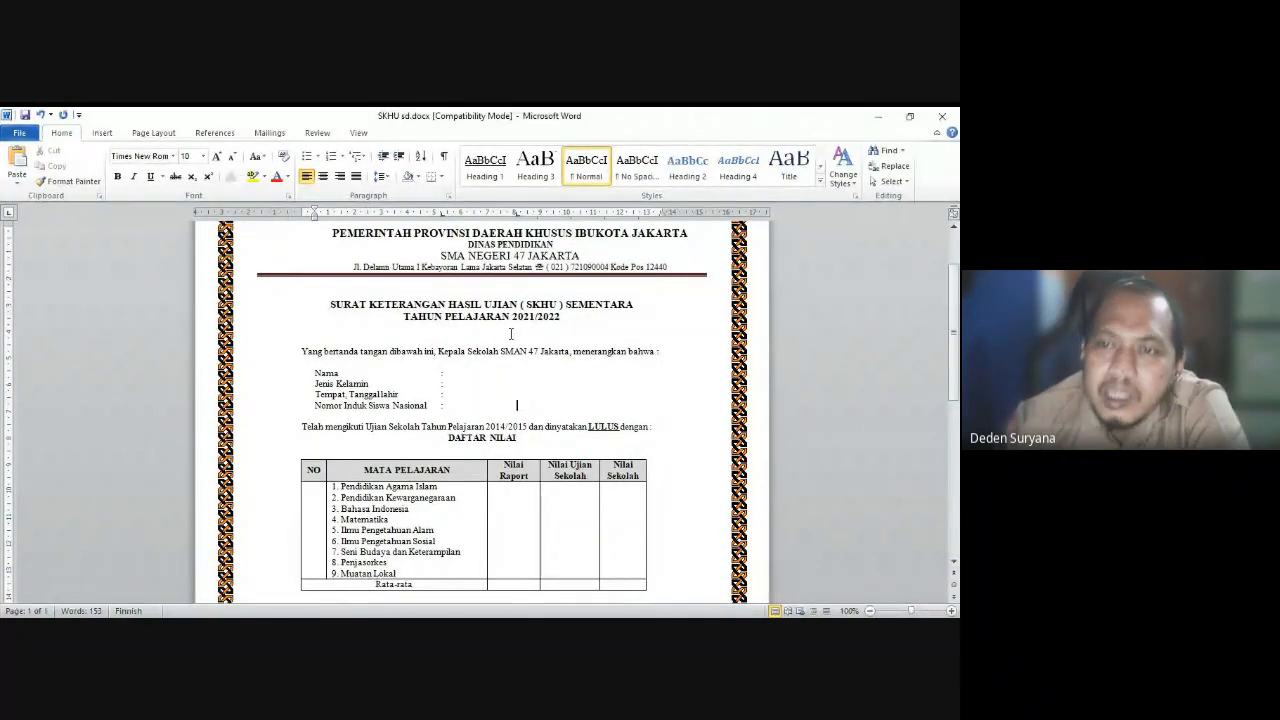
scroll(510, 334, "up", 2)
scroll(510, 334, "down", 4)
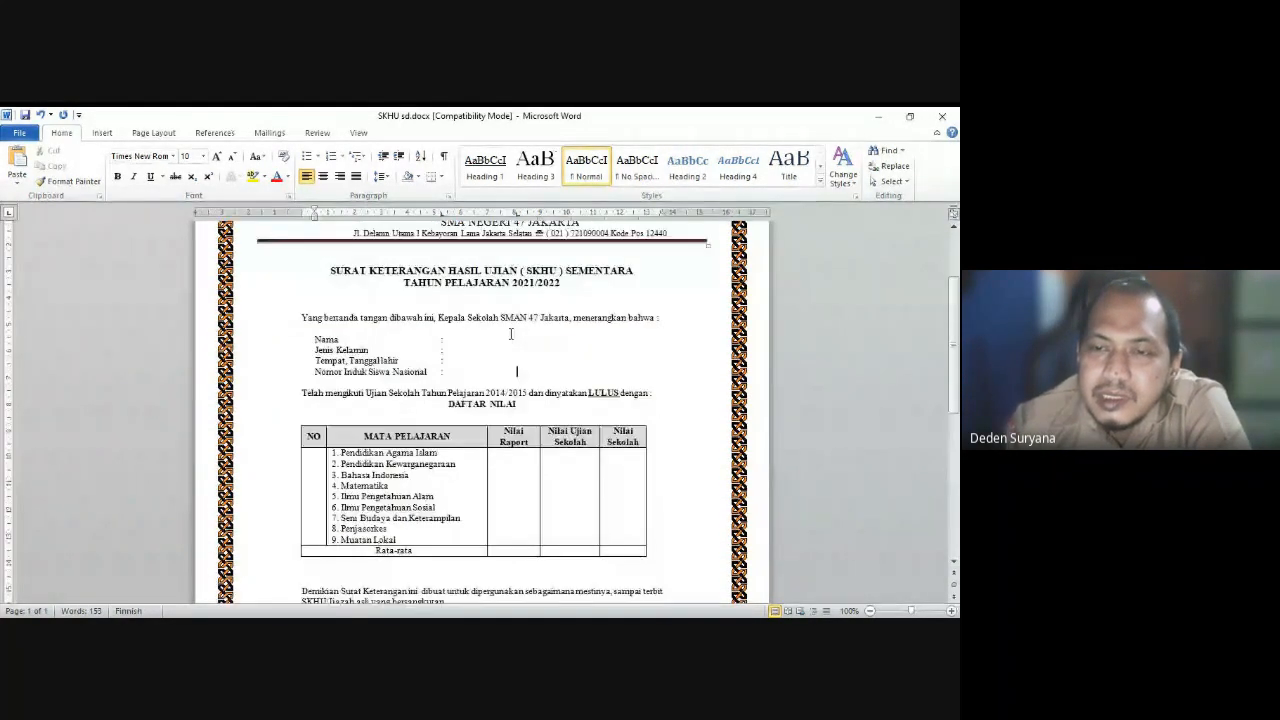
scroll(510, 335, "down", 1)
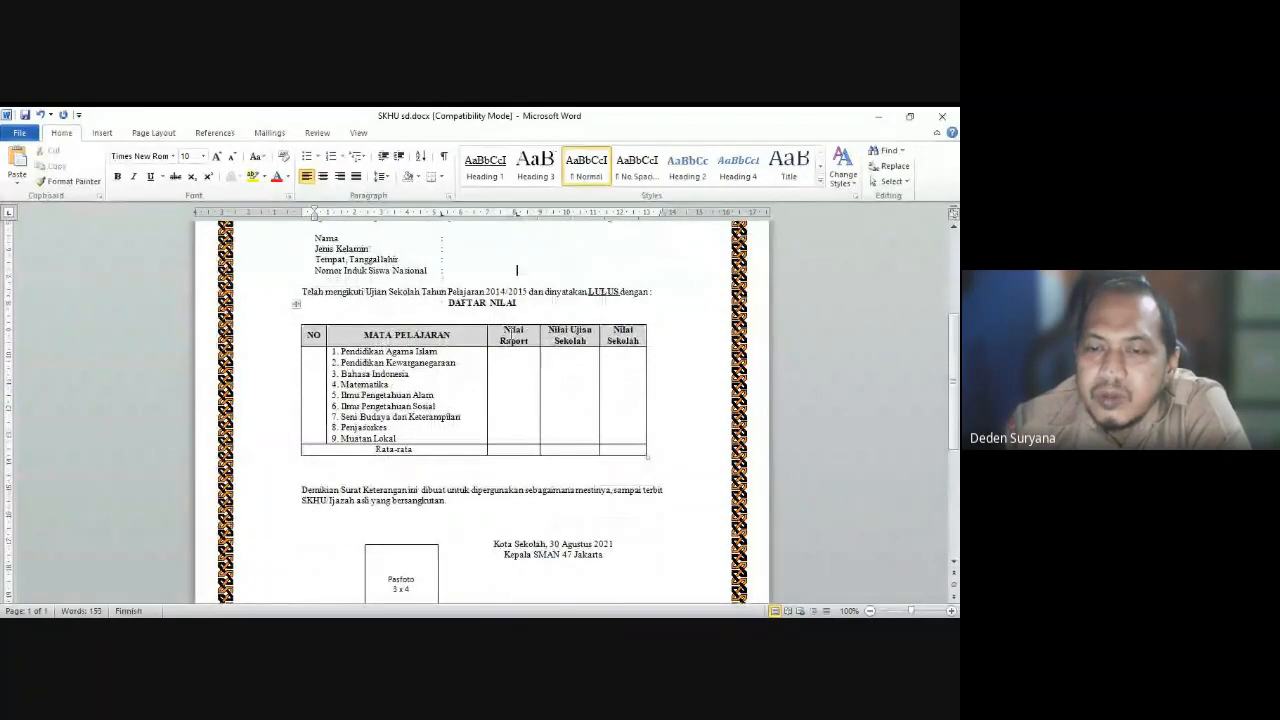
scroll(510, 334, "down", 4)
scroll(510, 334, "up", 7)
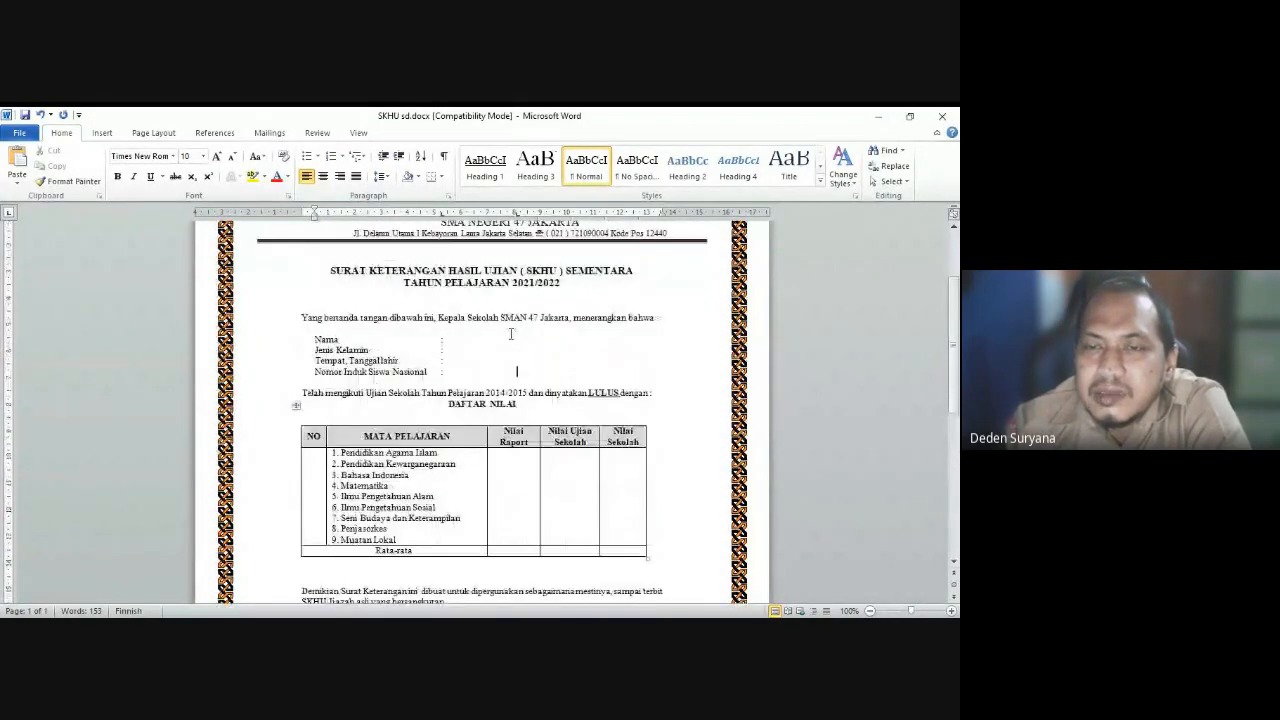
scroll(505, 335, "up", 1)
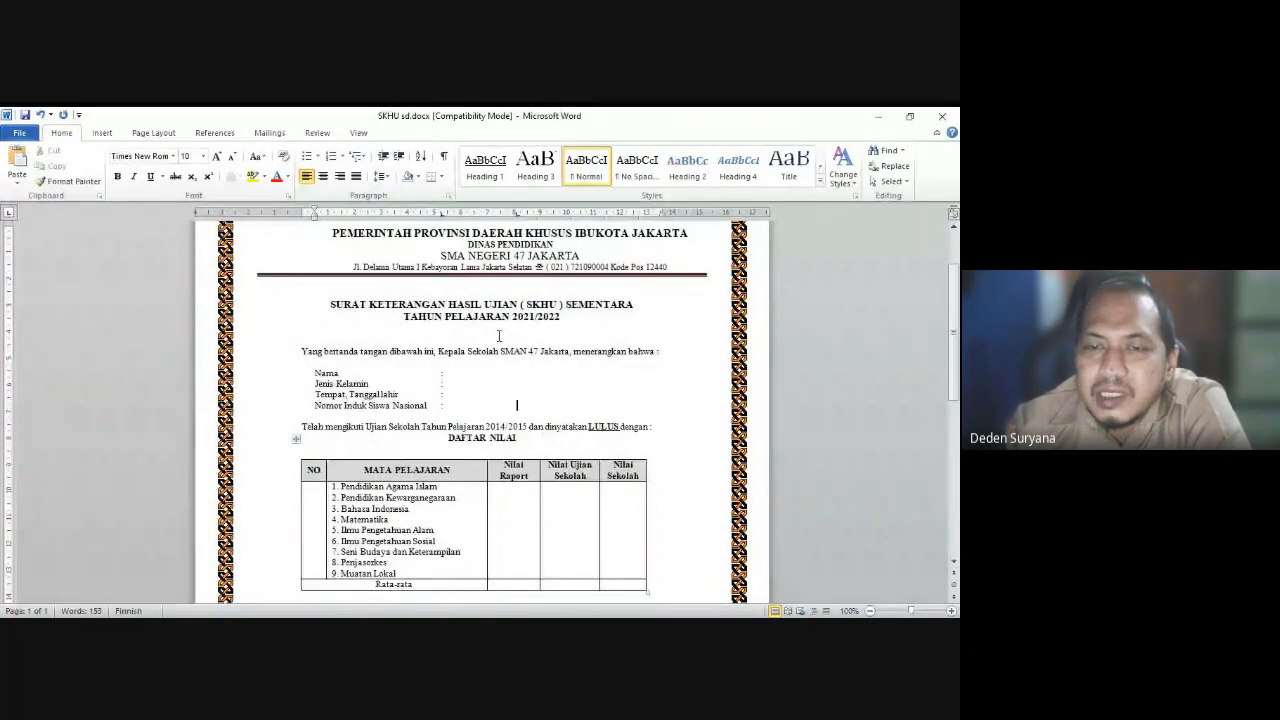
left_click(460, 374)
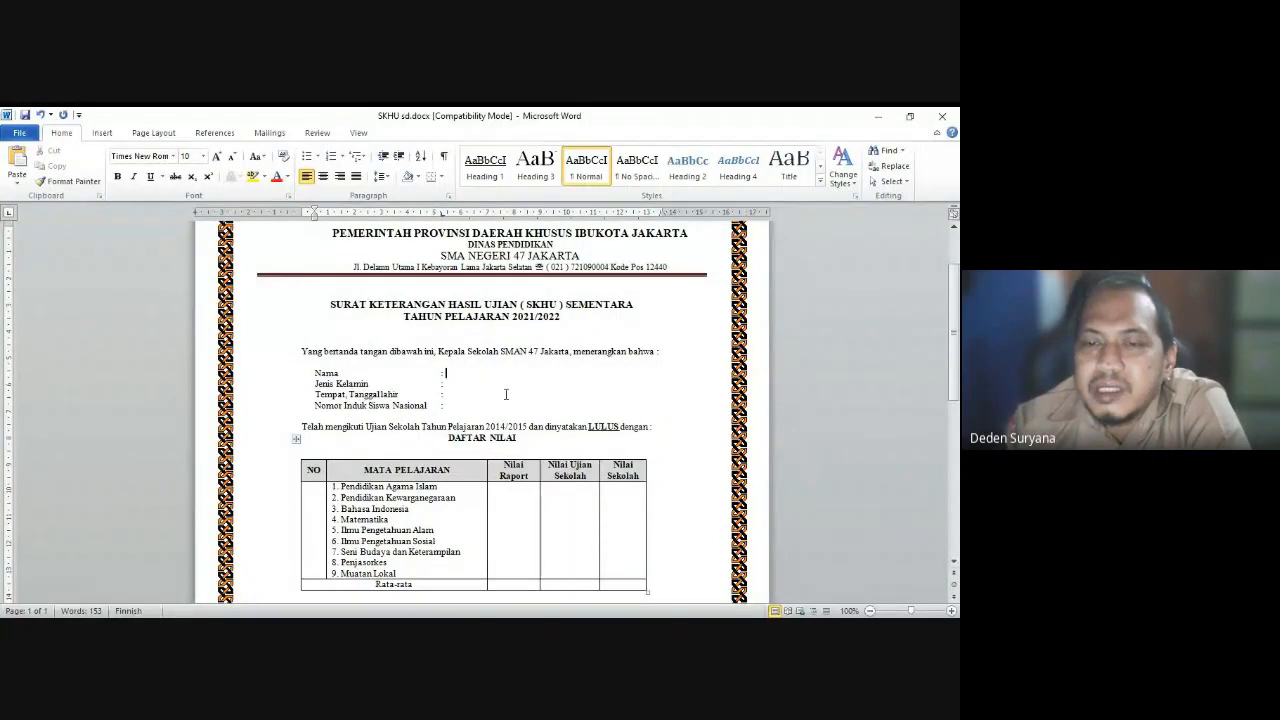
scroll(506, 394, "up", 1)
scroll(506, 394, "up", 1)
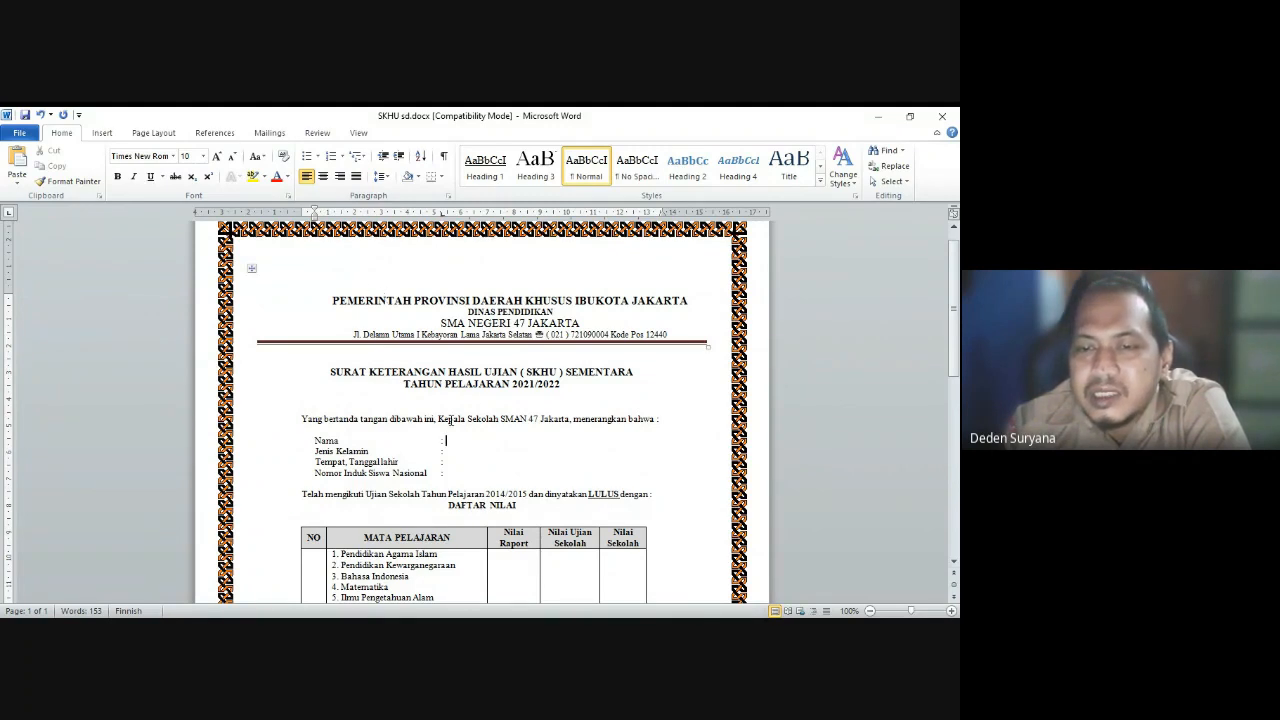
scroll(455, 410, "down", 3)
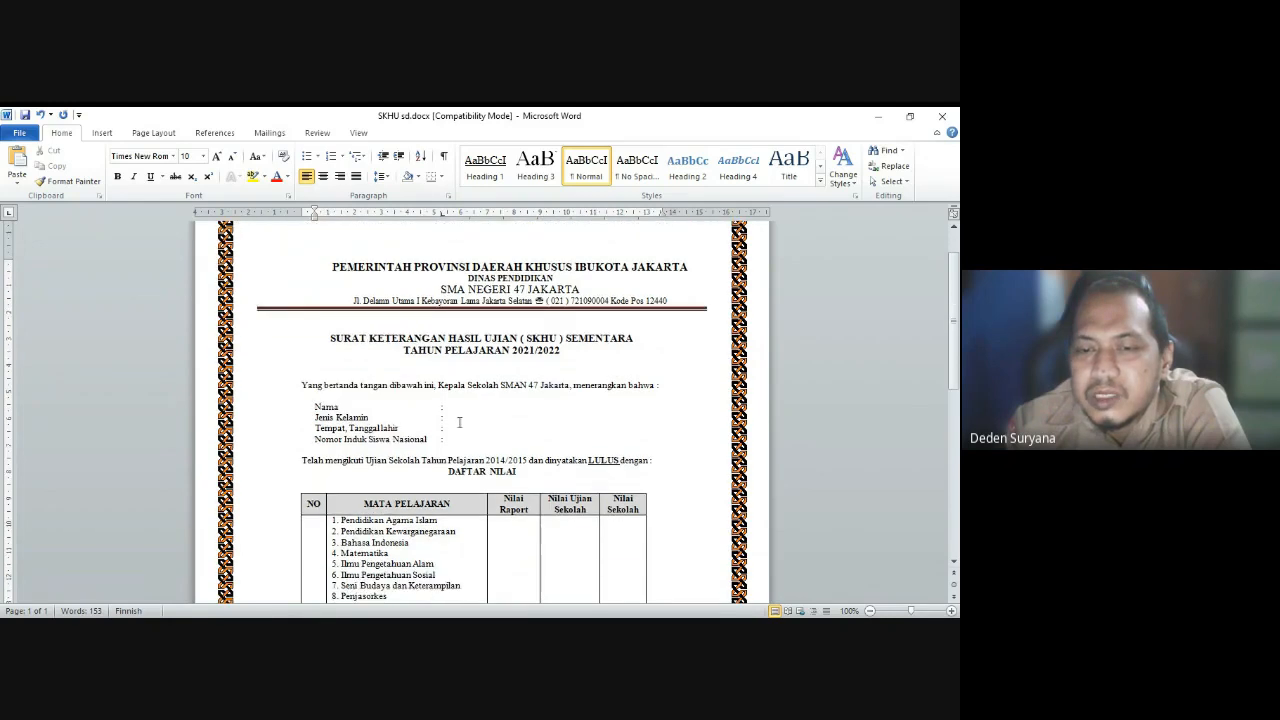
scroll(461, 435, "up", 2)
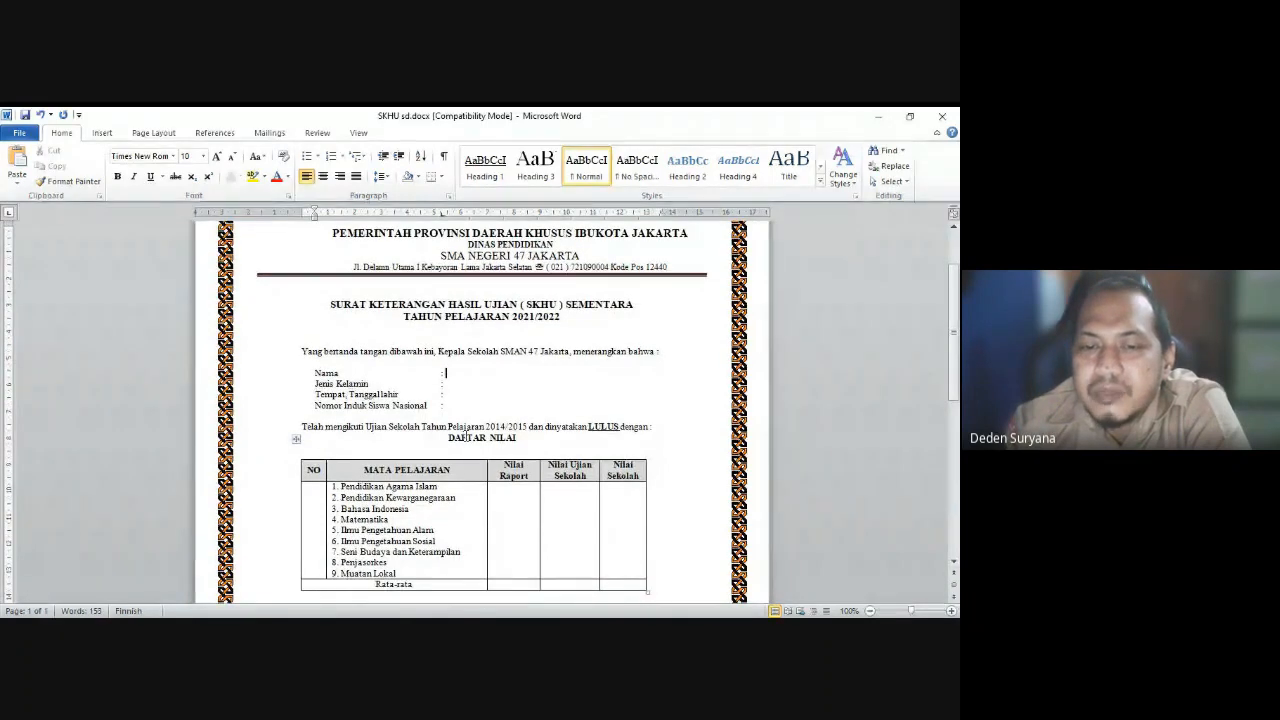
scroll(465, 436, "down", 3)
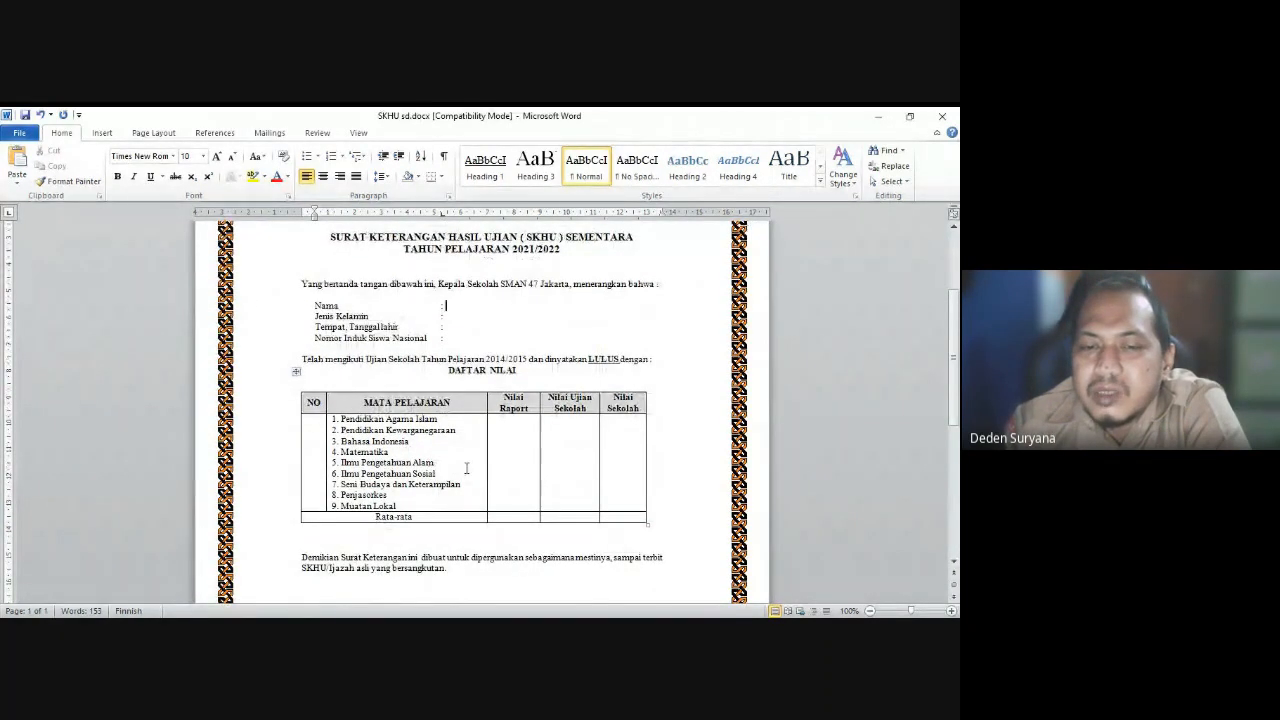
scroll(498, 432, "up", 3)
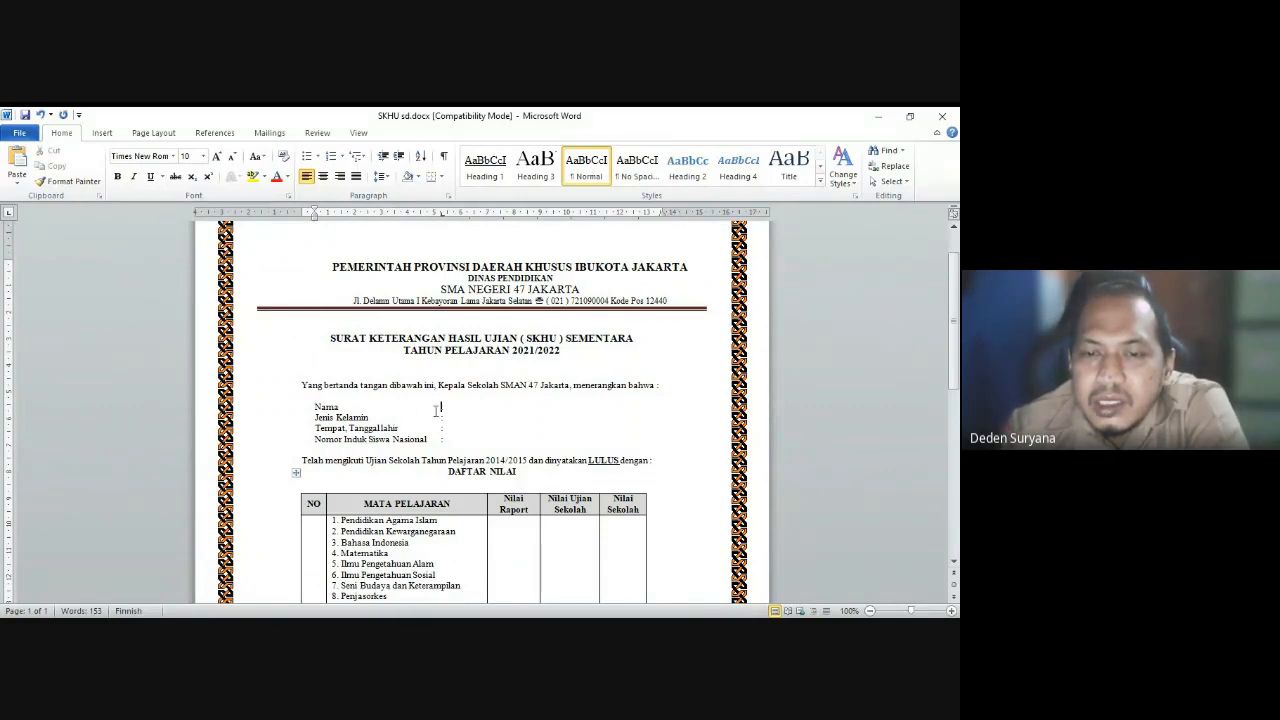
left_click(459, 405)
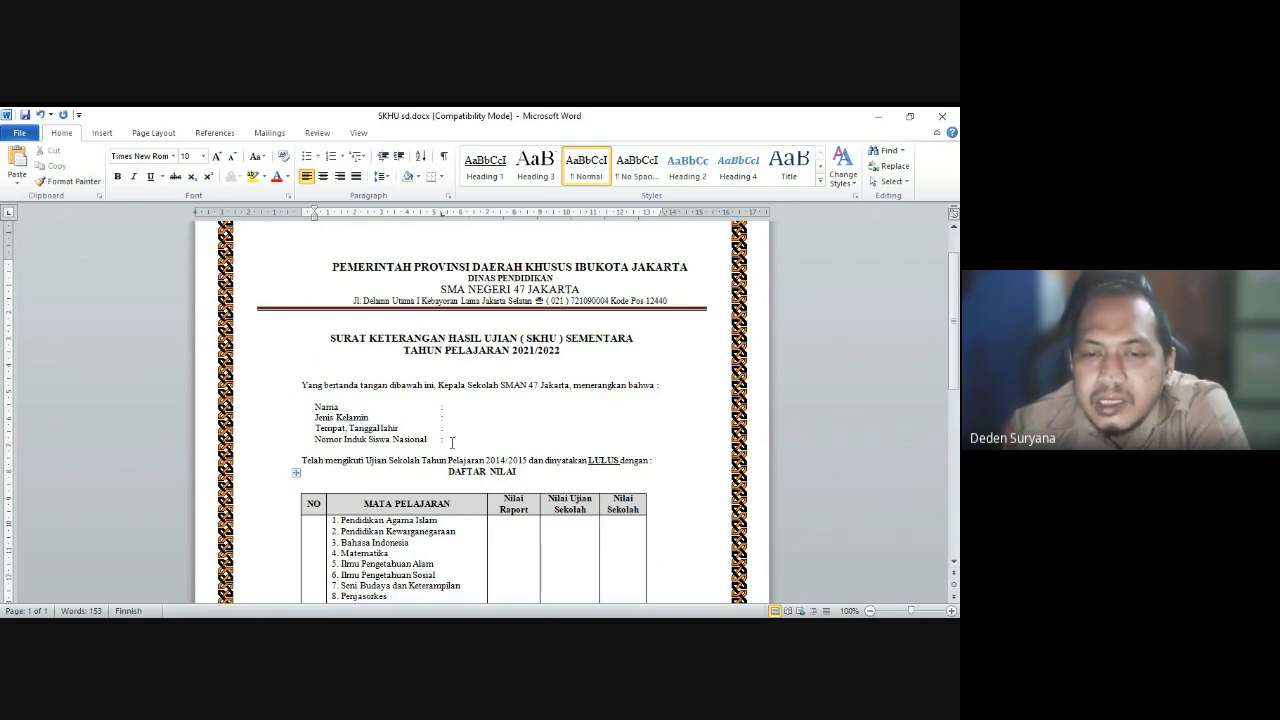
scroll(466, 453, "down", 2)
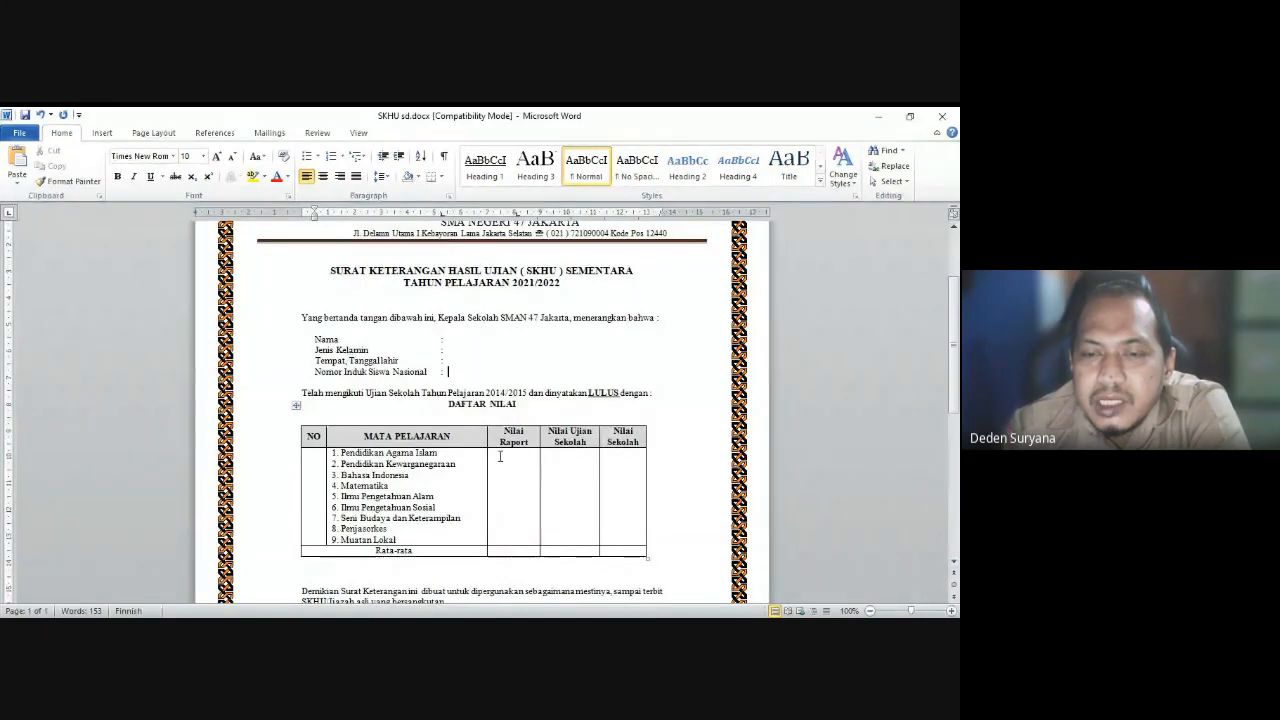
left_click(499, 456)
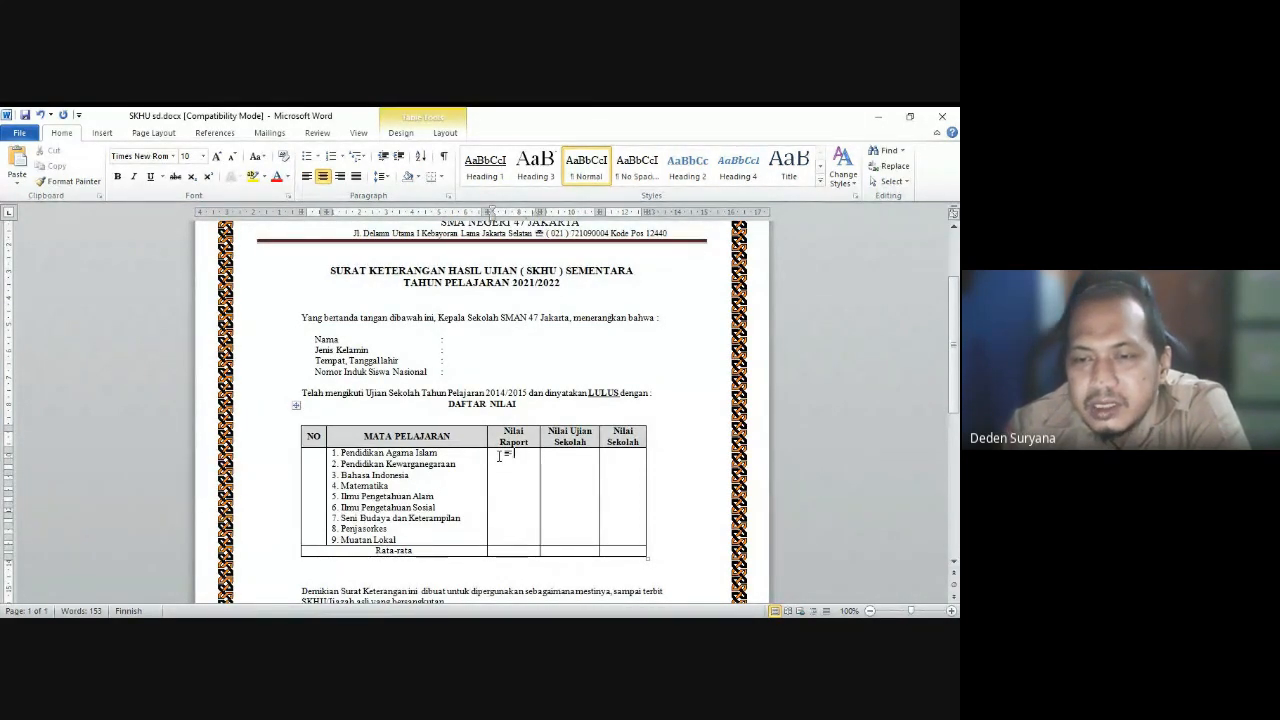
left_click(615, 517)
Step: Delete the Nilai Sekolah column and widen the Nilai Raport column
right_click(617, 517)
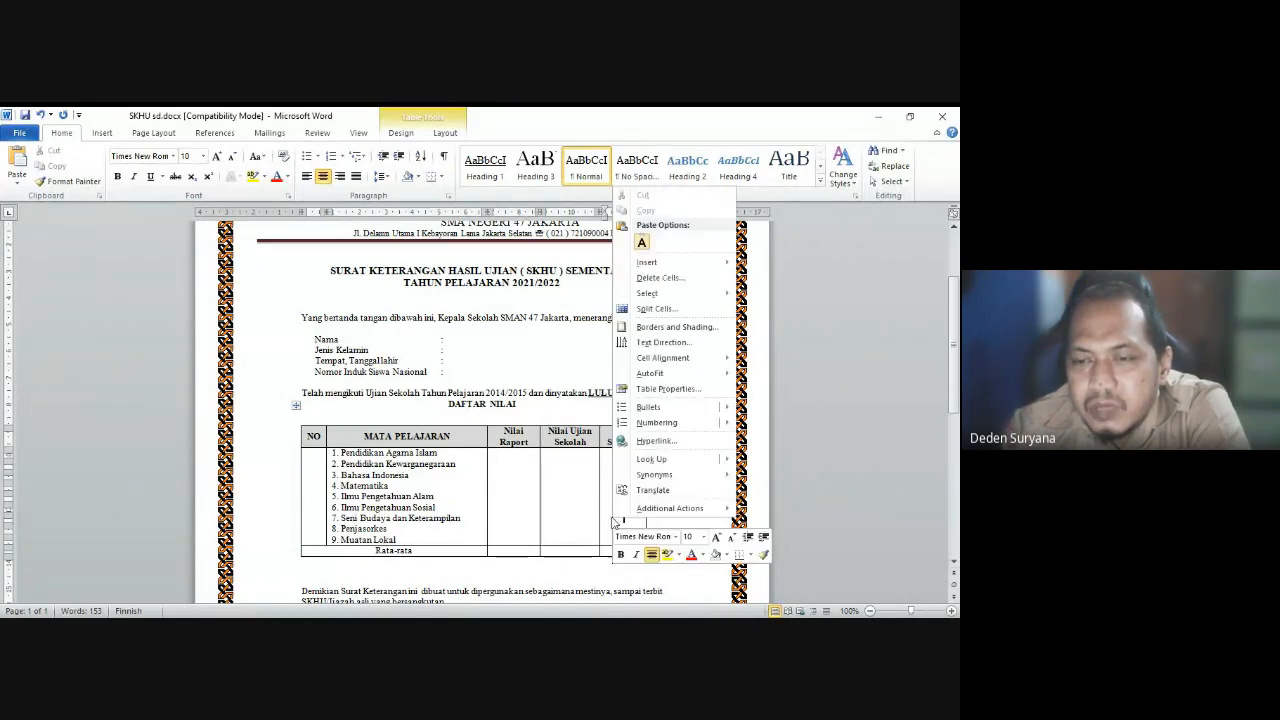
left_click(657, 279)
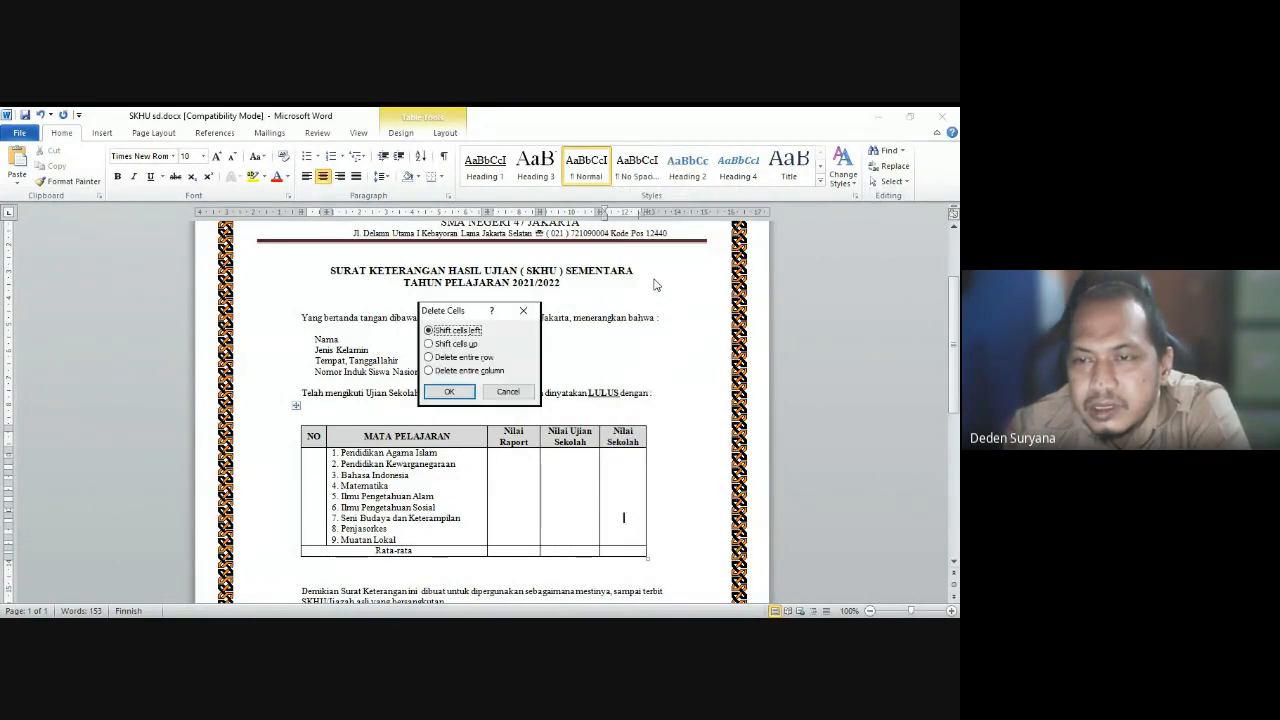
left_click(471, 372)
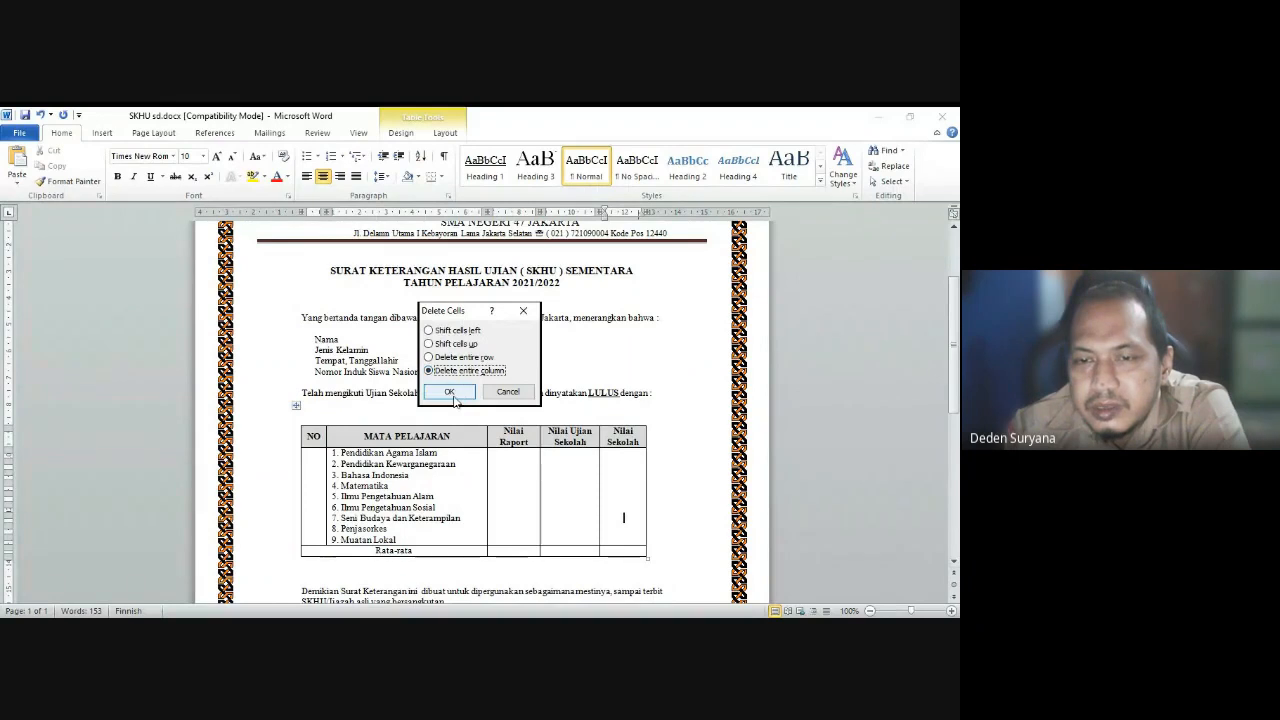
left_click(449, 391)
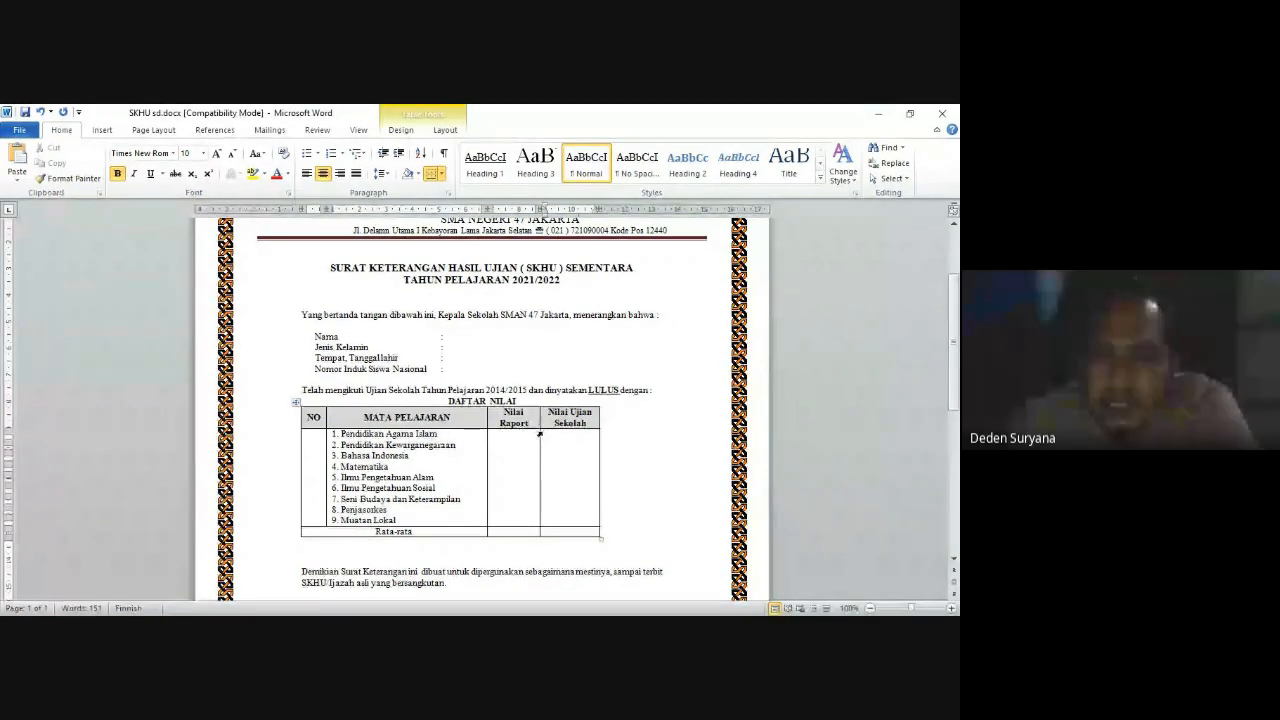
left_click(514, 436)
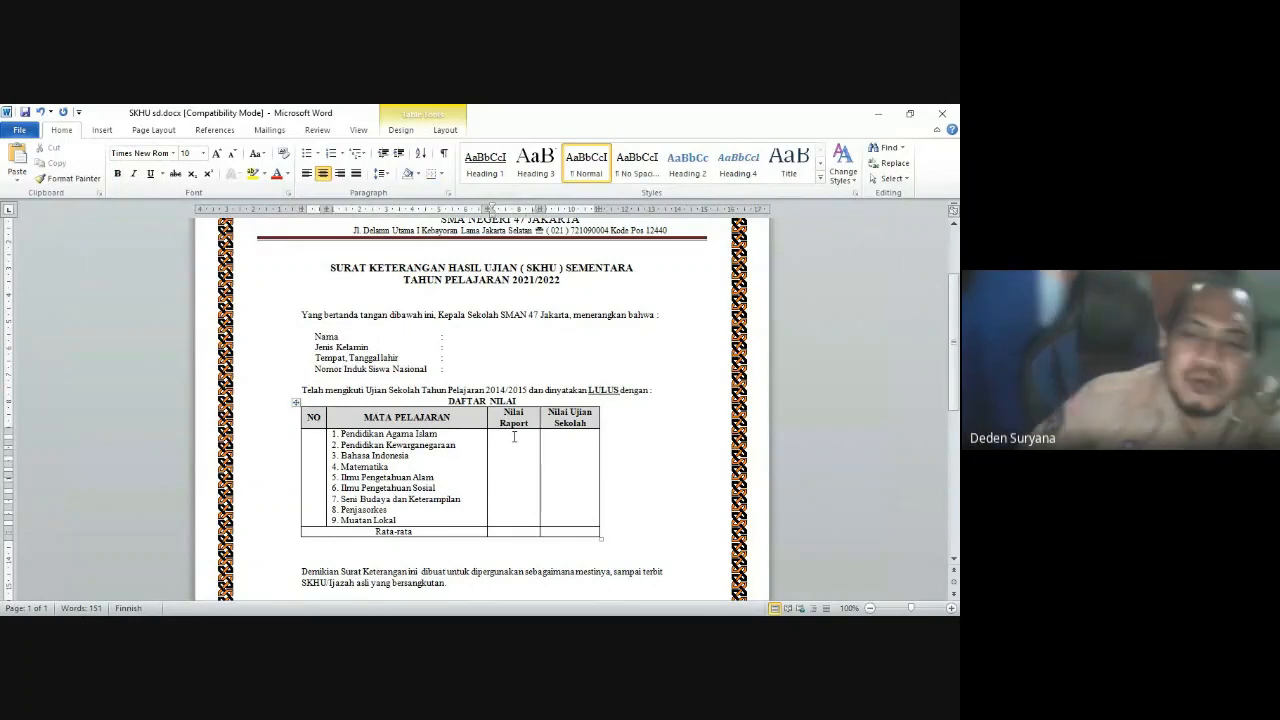
mouse_move(540, 210)
left_mouse_down()
mouse_move(646, 211)
mouse_move(573, 208)
left_mouse_up()
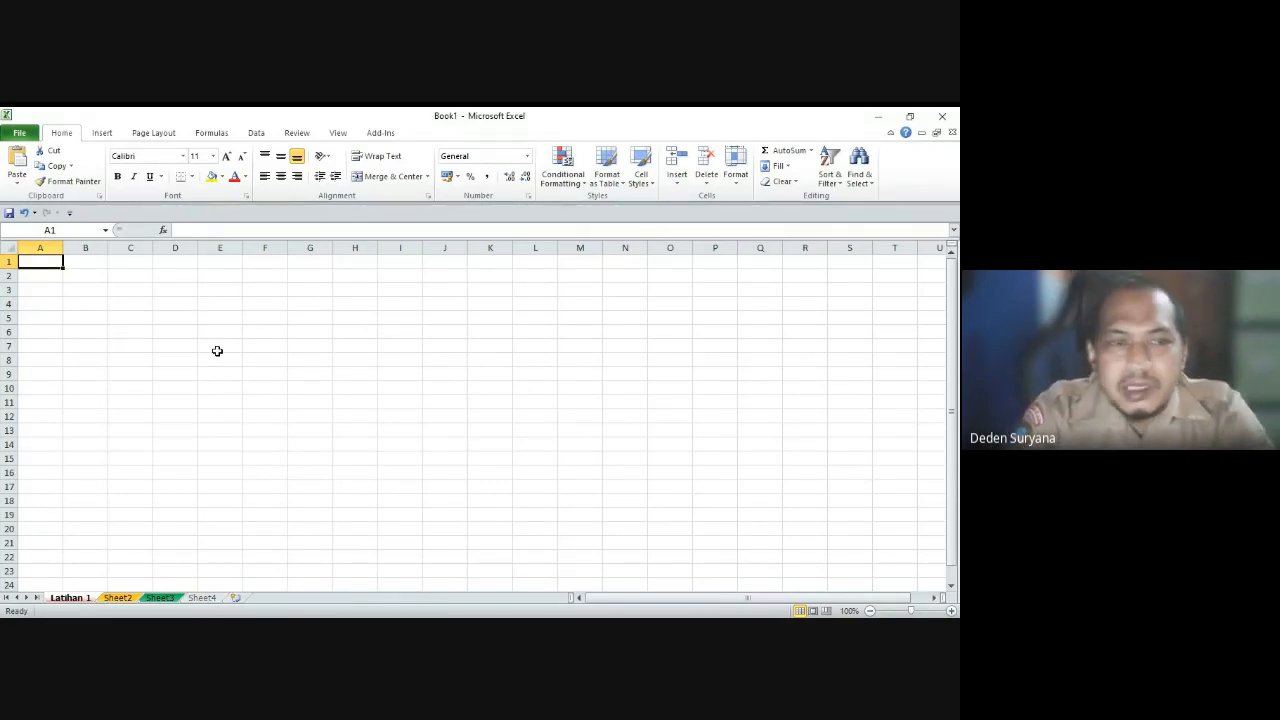
left_click(217, 349)
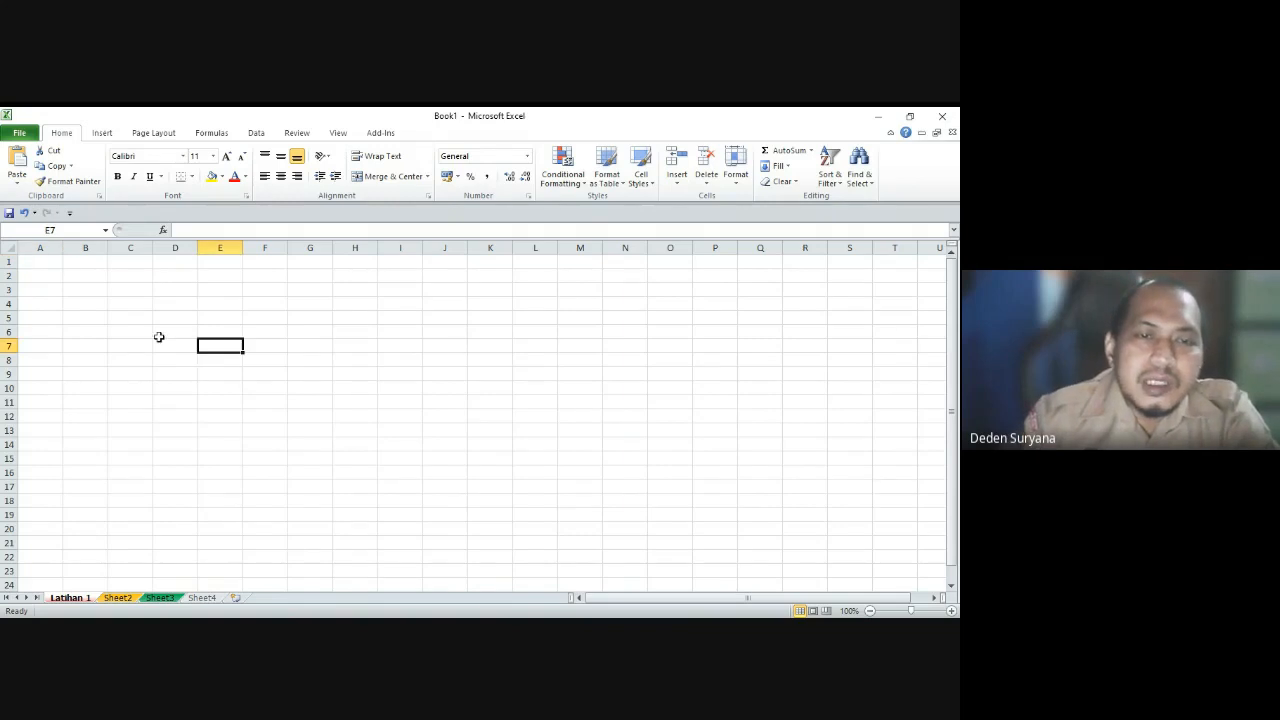
left_click(88, 317)
left_click(51, 265)
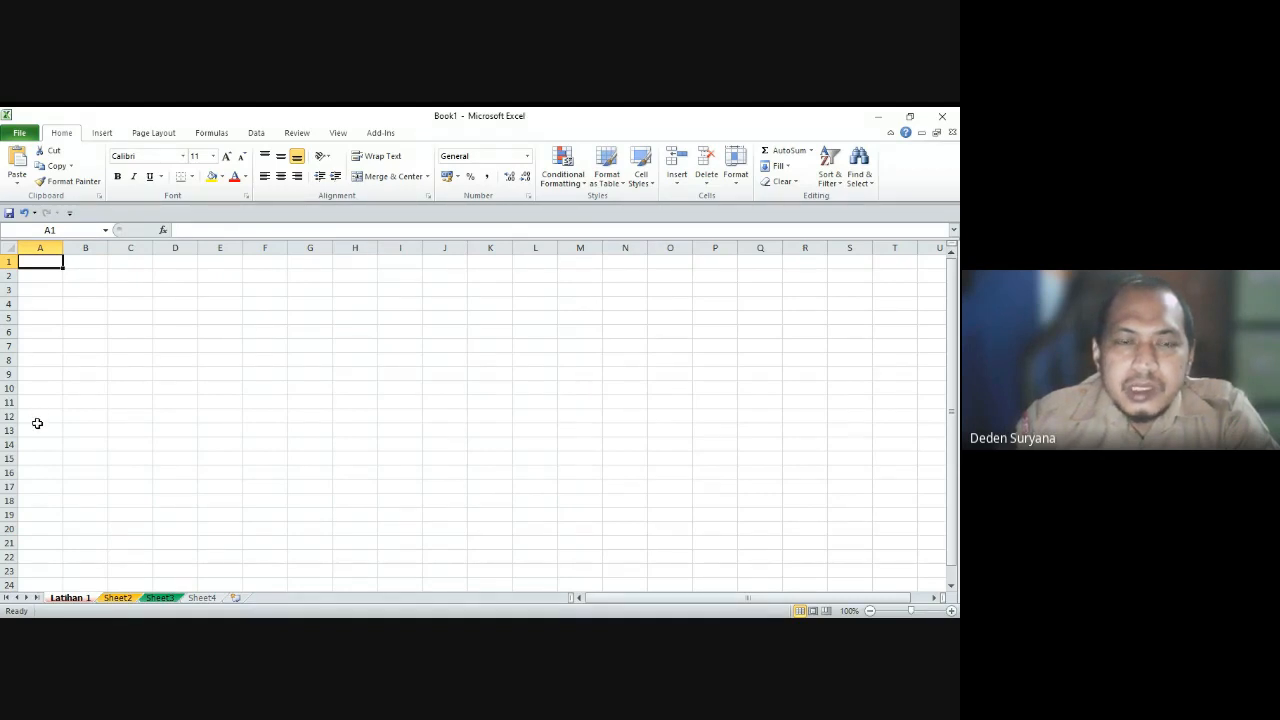
left_click(88, 286)
left_click(166, 307)
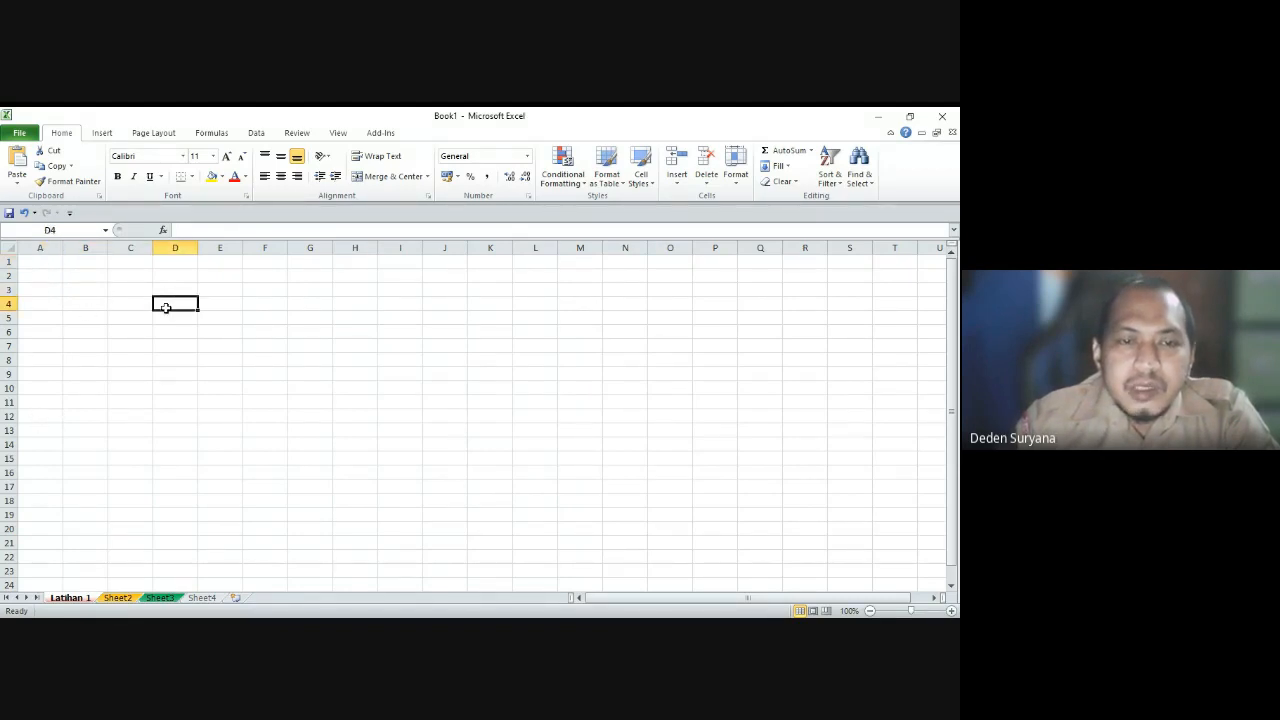
left_click(150, 333)
left_click(187, 317)
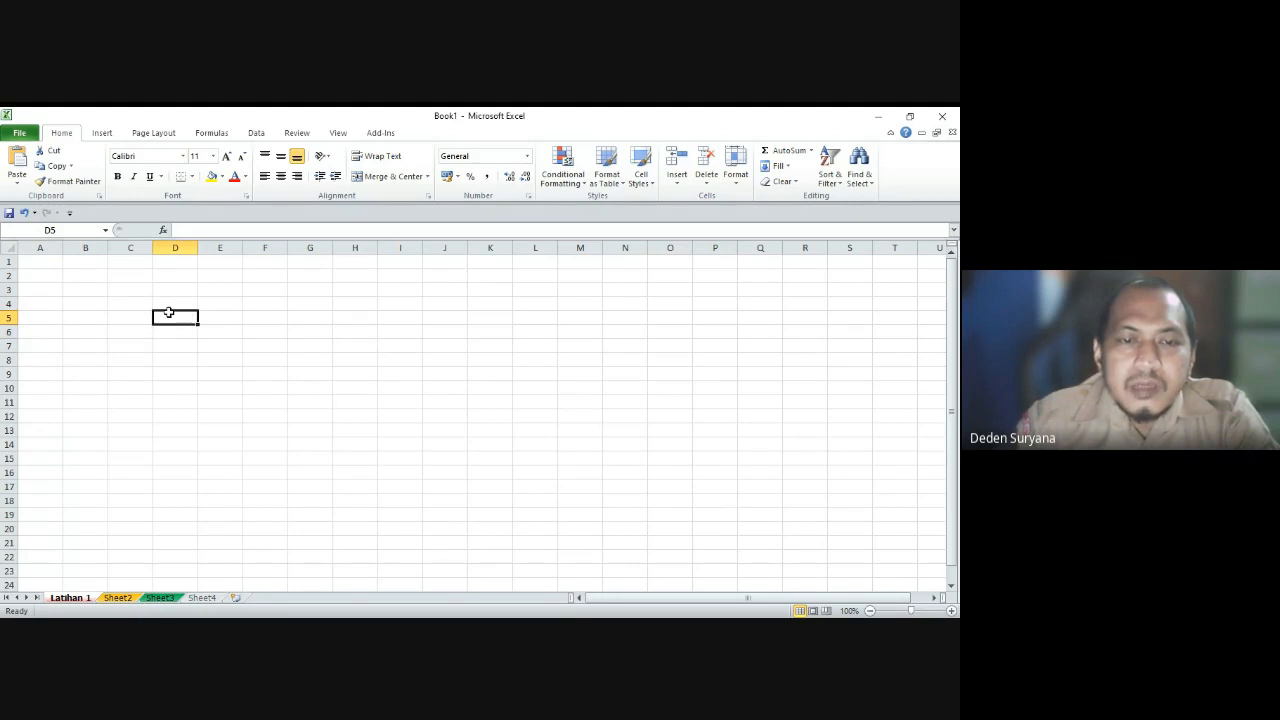
left_click(177, 292)
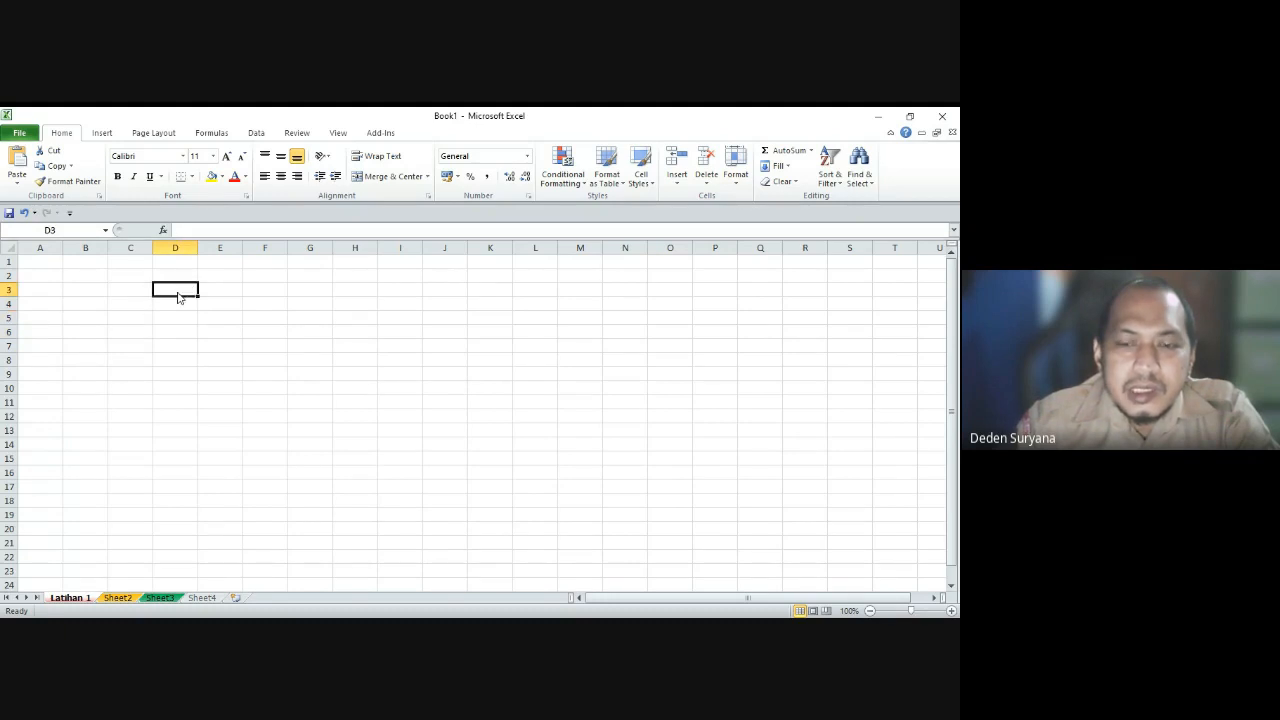
key("alt+Tab")
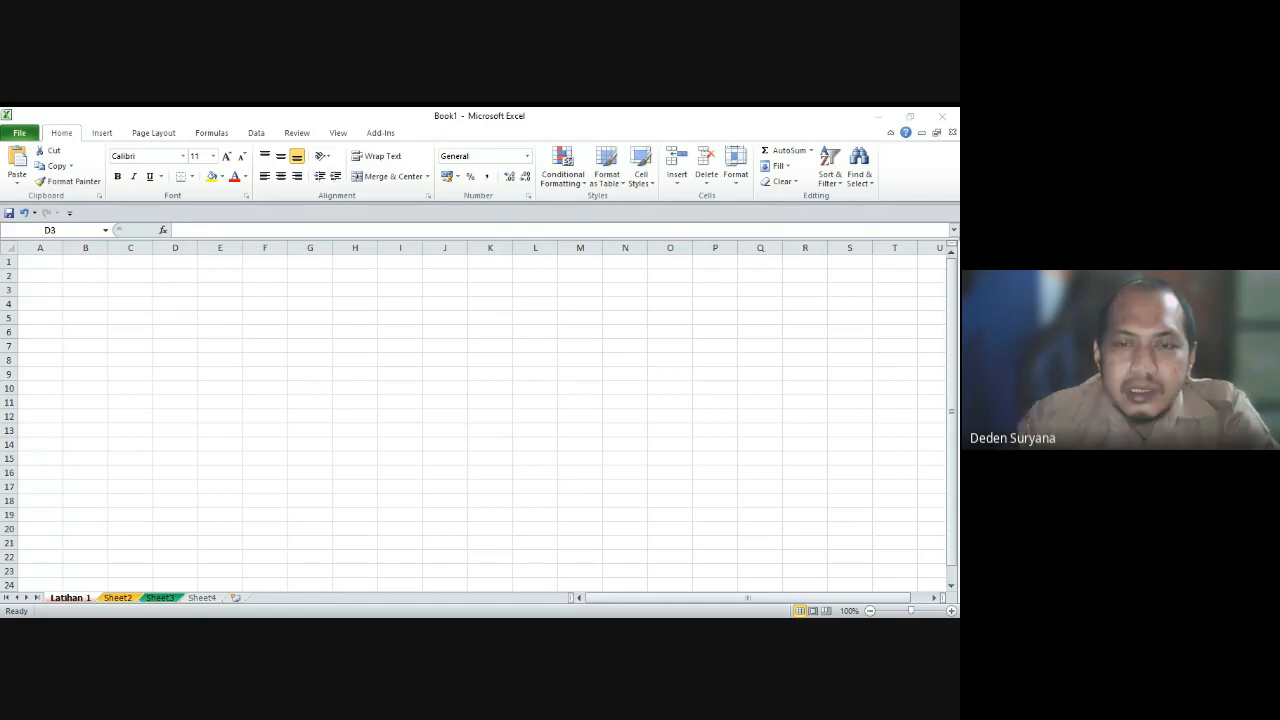
key("alt+Tab")
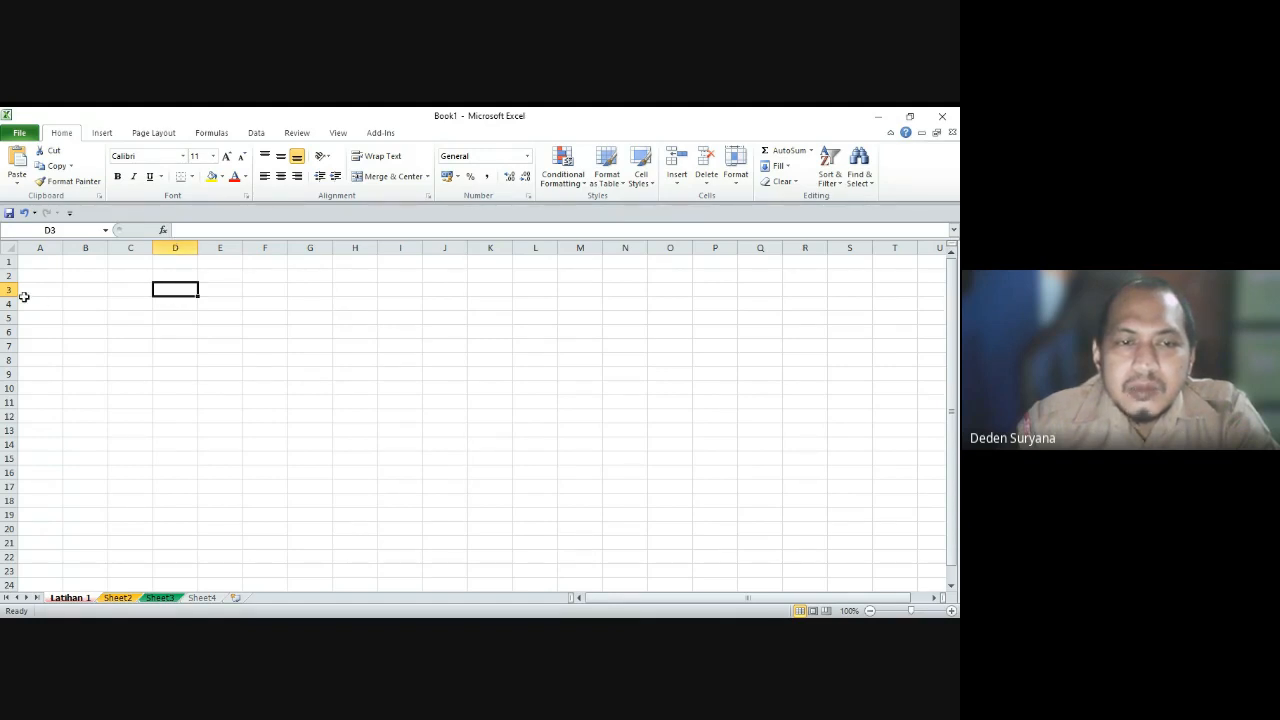
left_click(208, 331)
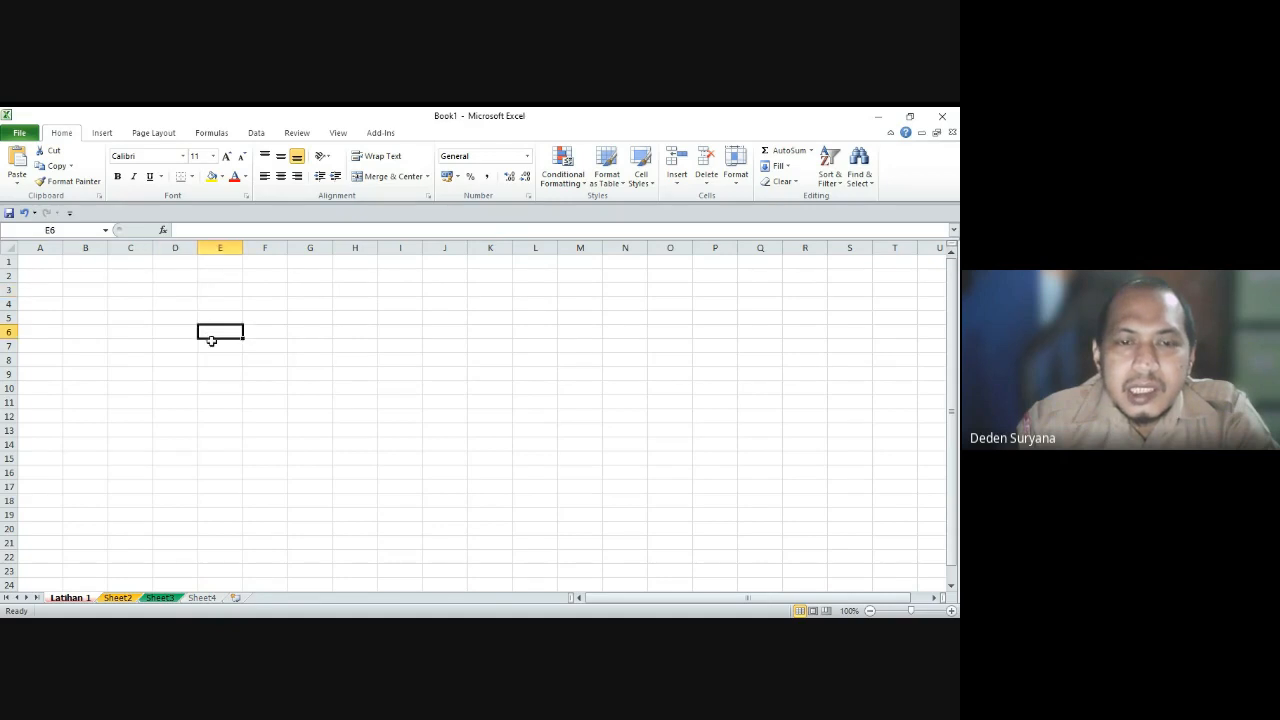
left_click(266, 287)
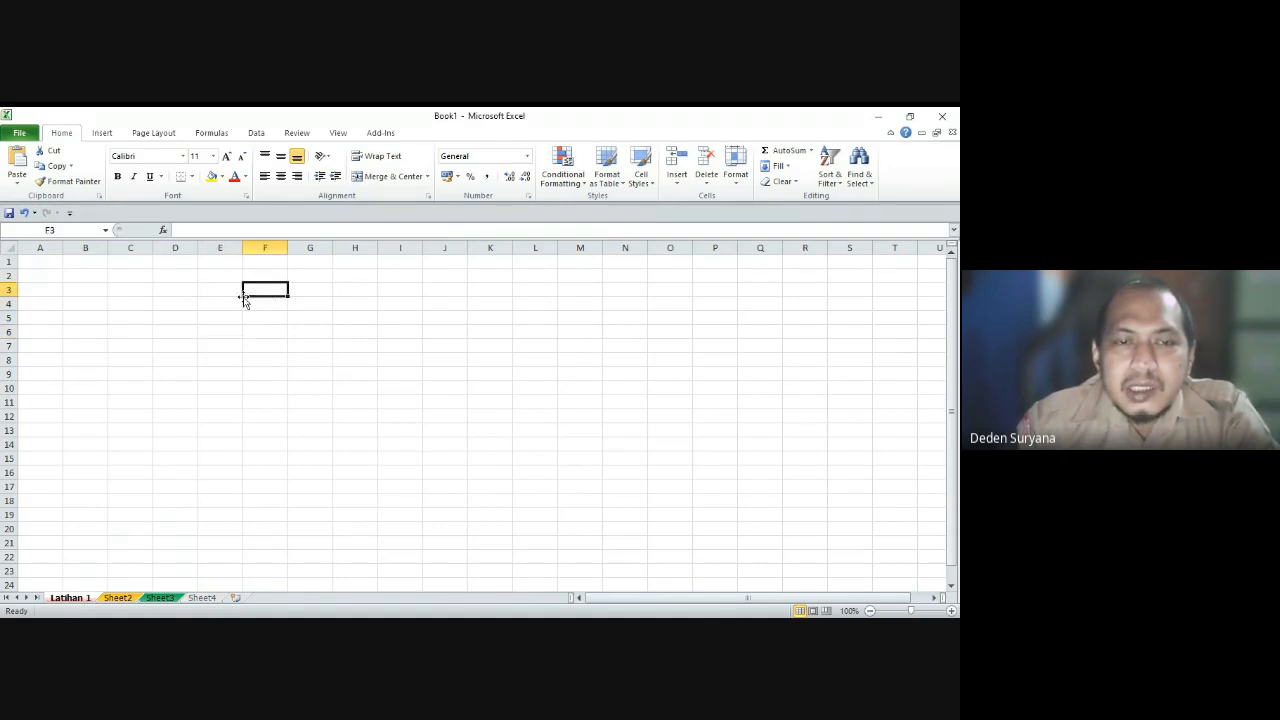
left_click(190, 342)
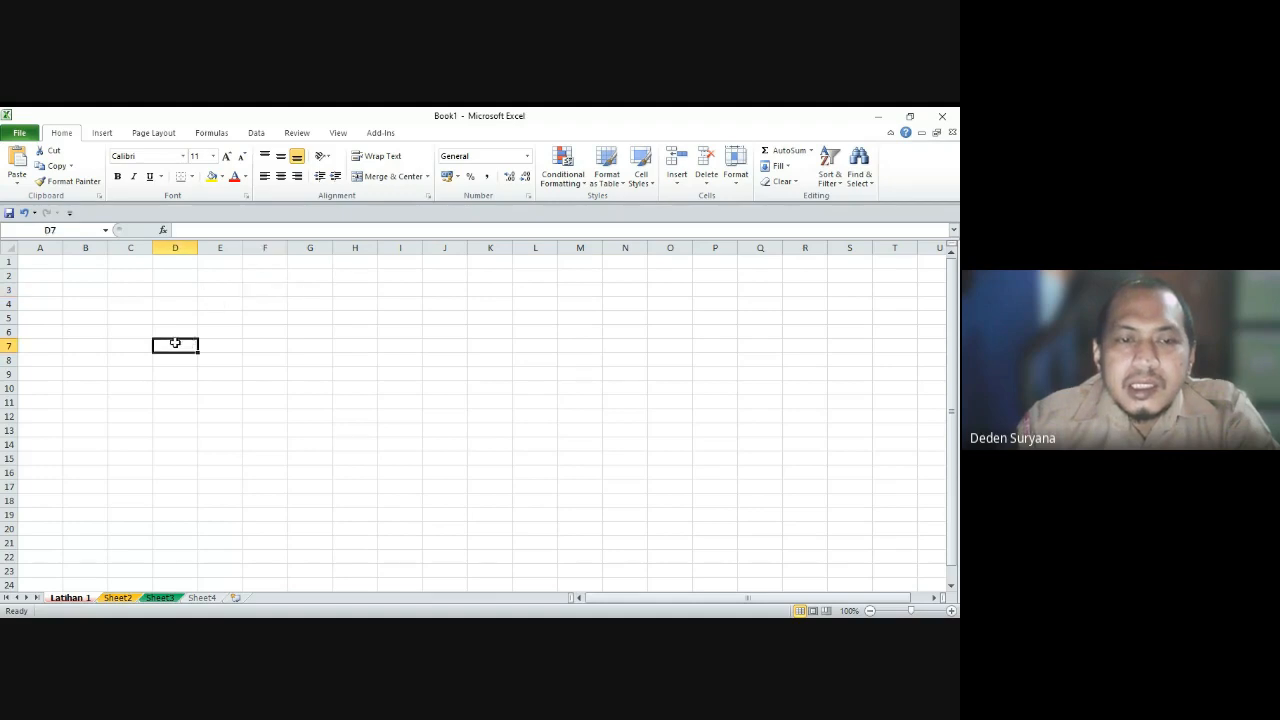
left_click(122, 342)
left_click(132, 292)
left_click(175, 300)
left_click(180, 318)
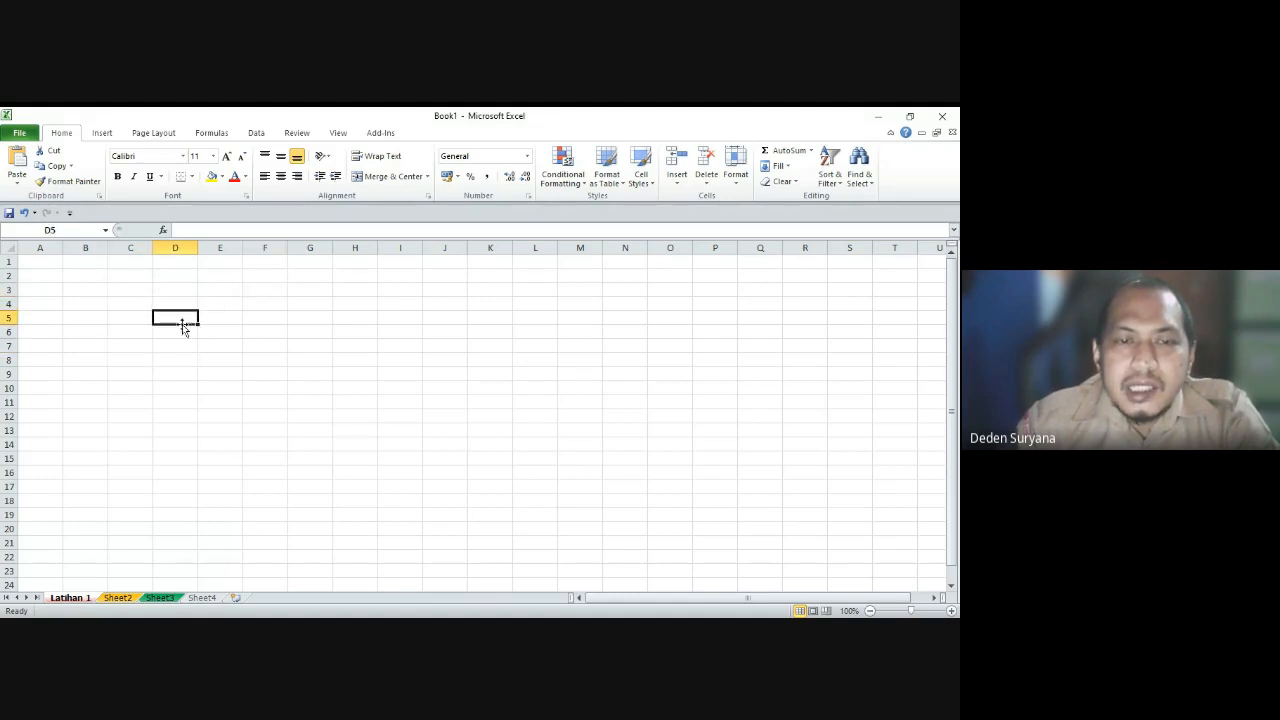
left_click(180, 276)
left_click(257, 385)
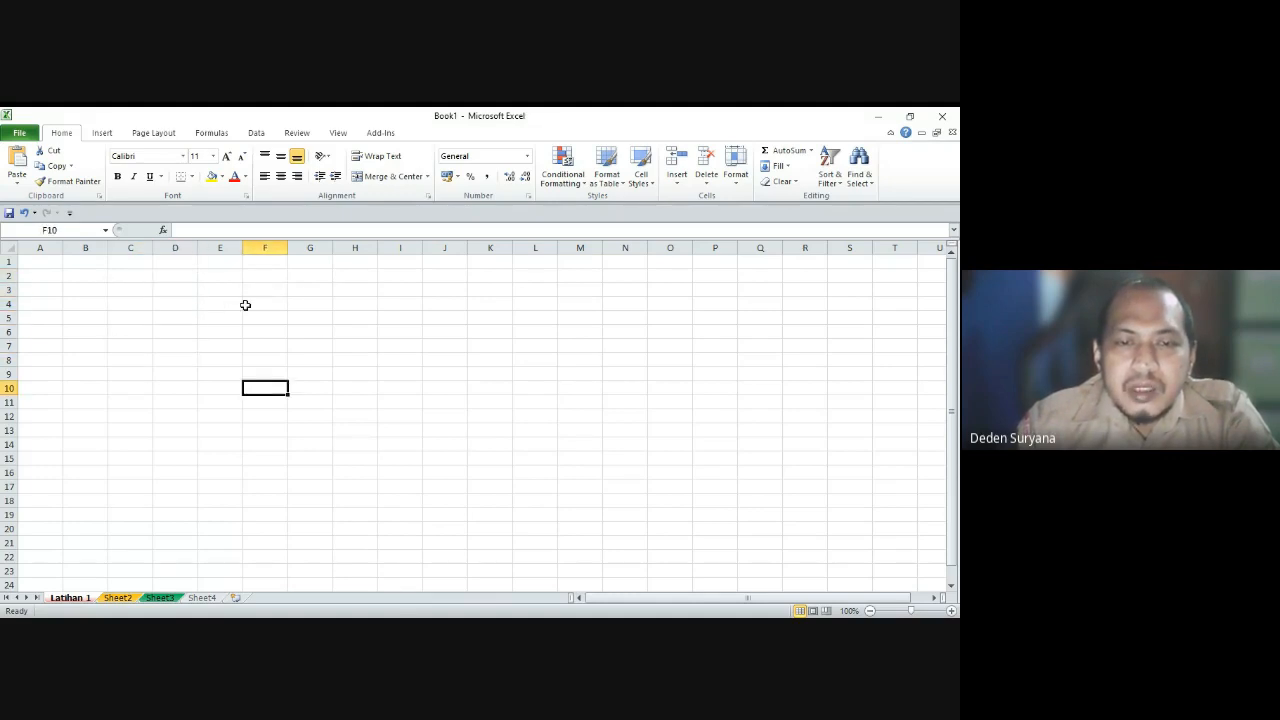
left_click(446, 489)
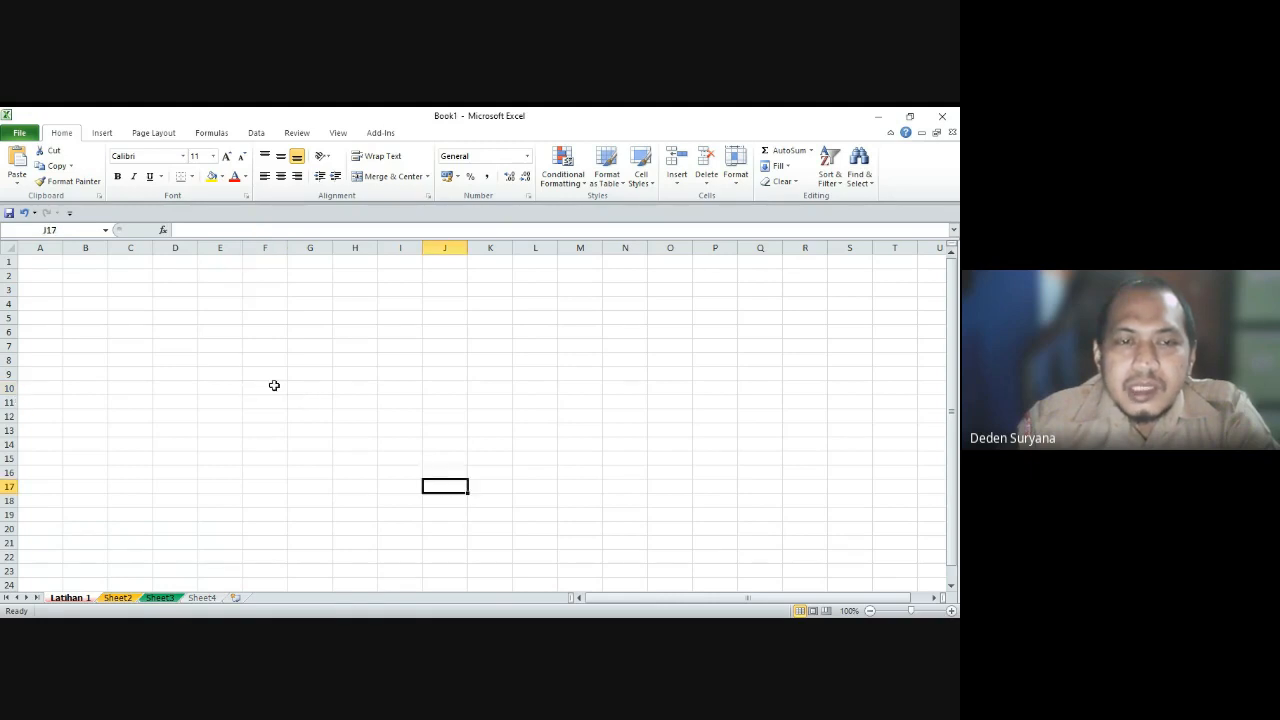
left_click(214, 363)
left_click(60, 232)
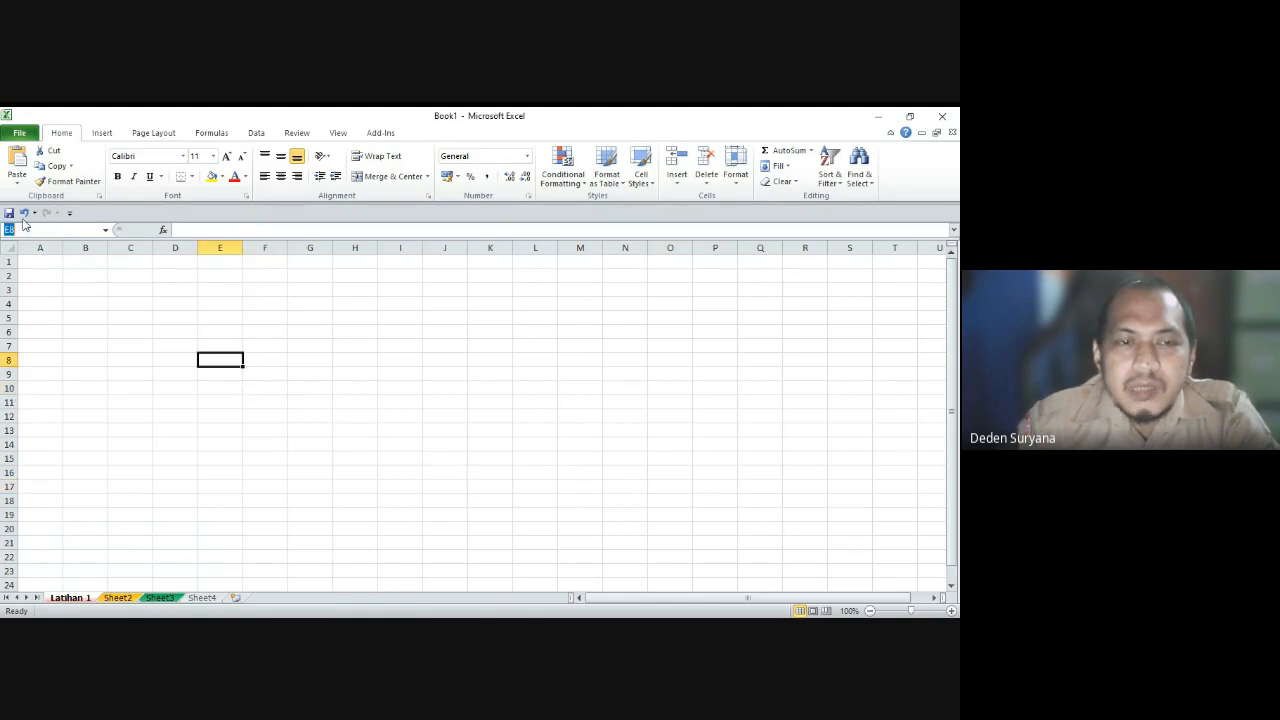
left_click(58, 342)
left_click(262, 377)
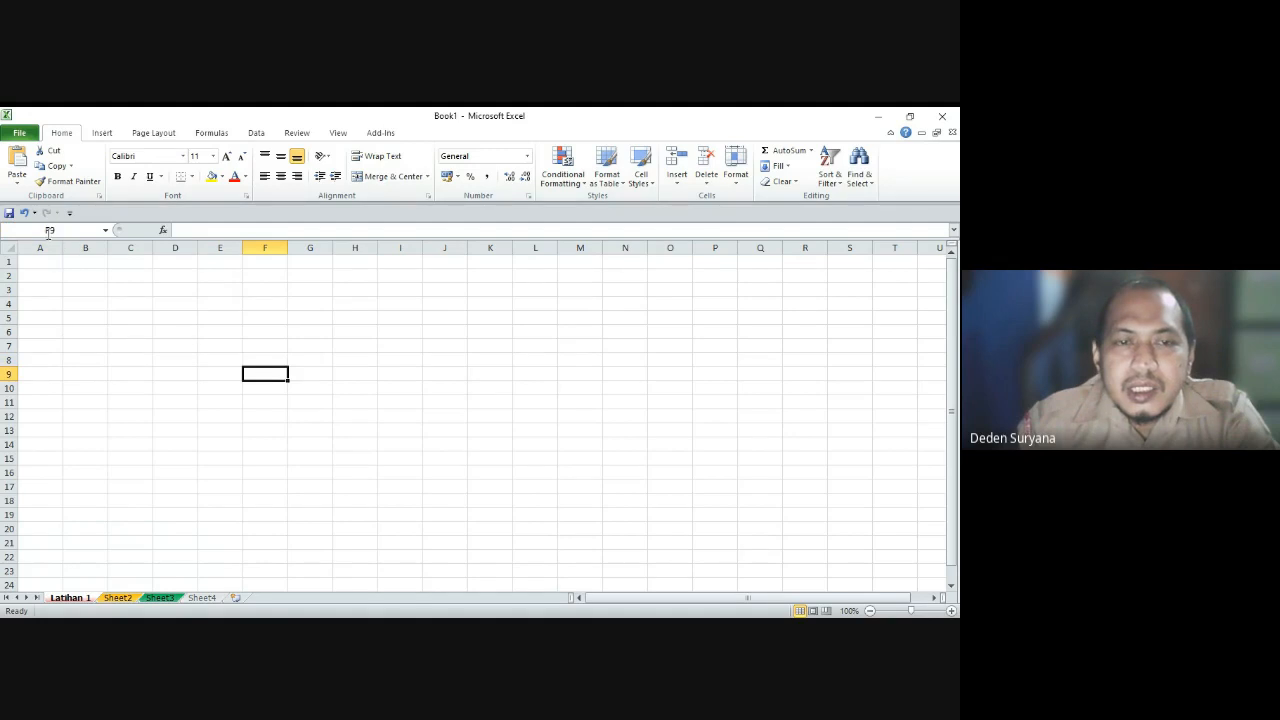
left_click(454, 350)
left_click(428, 442)
left_click(293, 457)
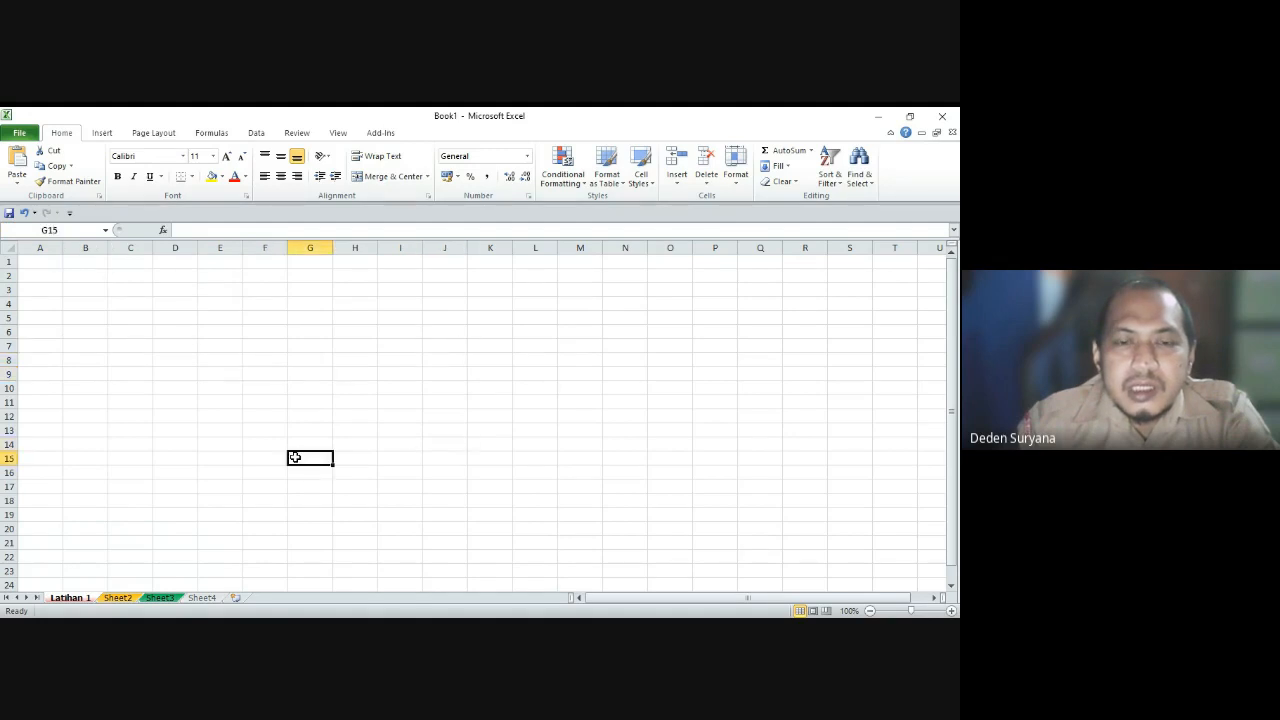
left_click(248, 446)
left_click(158, 377)
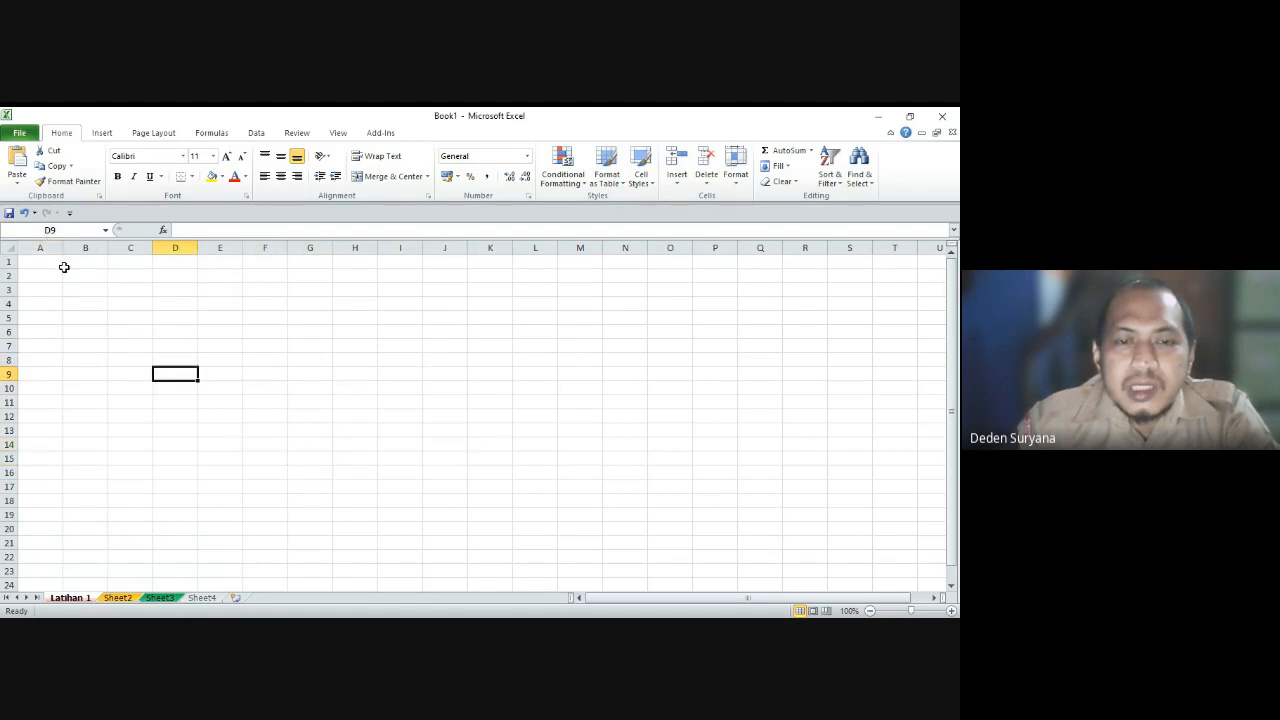
left_click(464, 335)
left_click(180, 488)
left_click(105, 416)
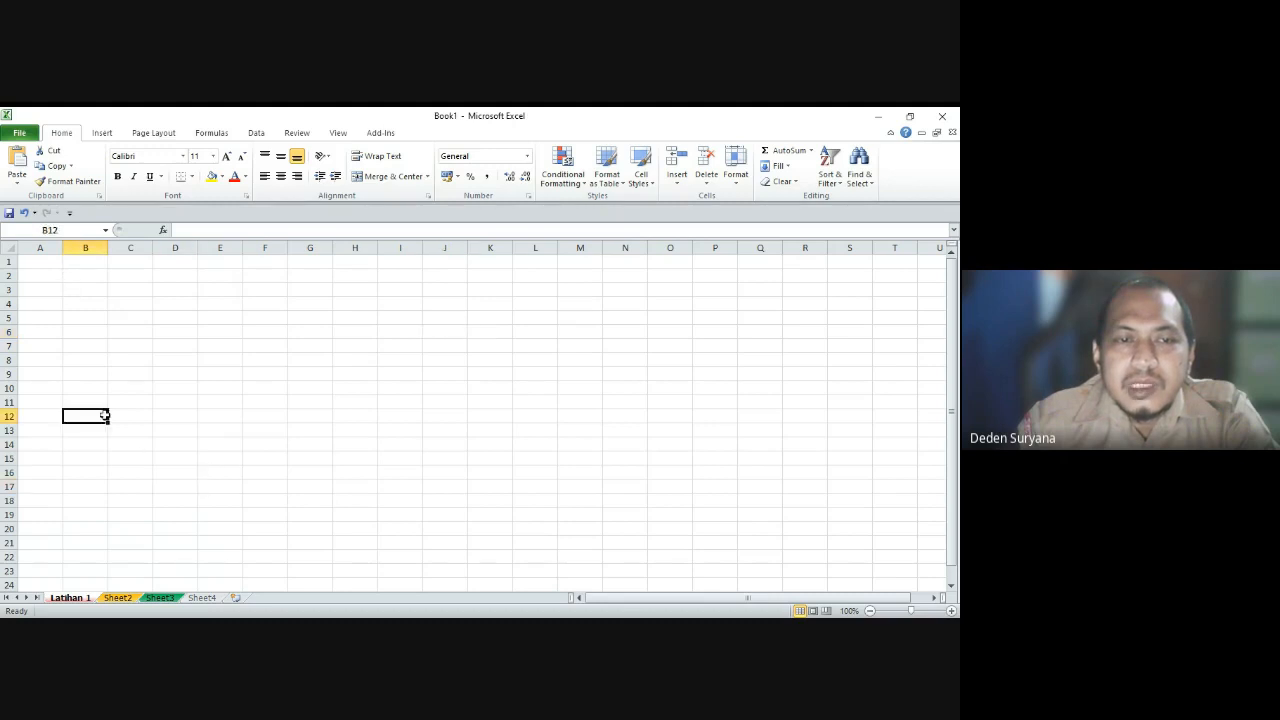
left_click(338, 377)
left_click(188, 347)
left_click(86, 361)
left_click(222, 458)
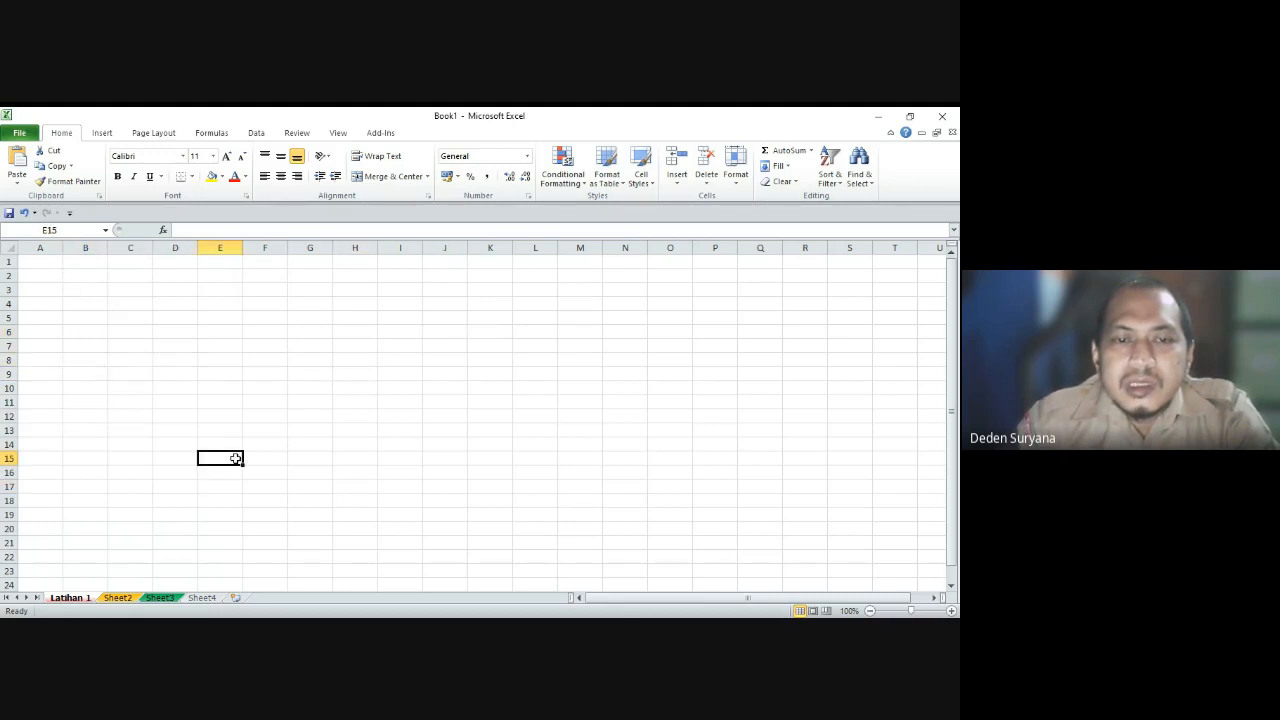
left_click(181, 320)
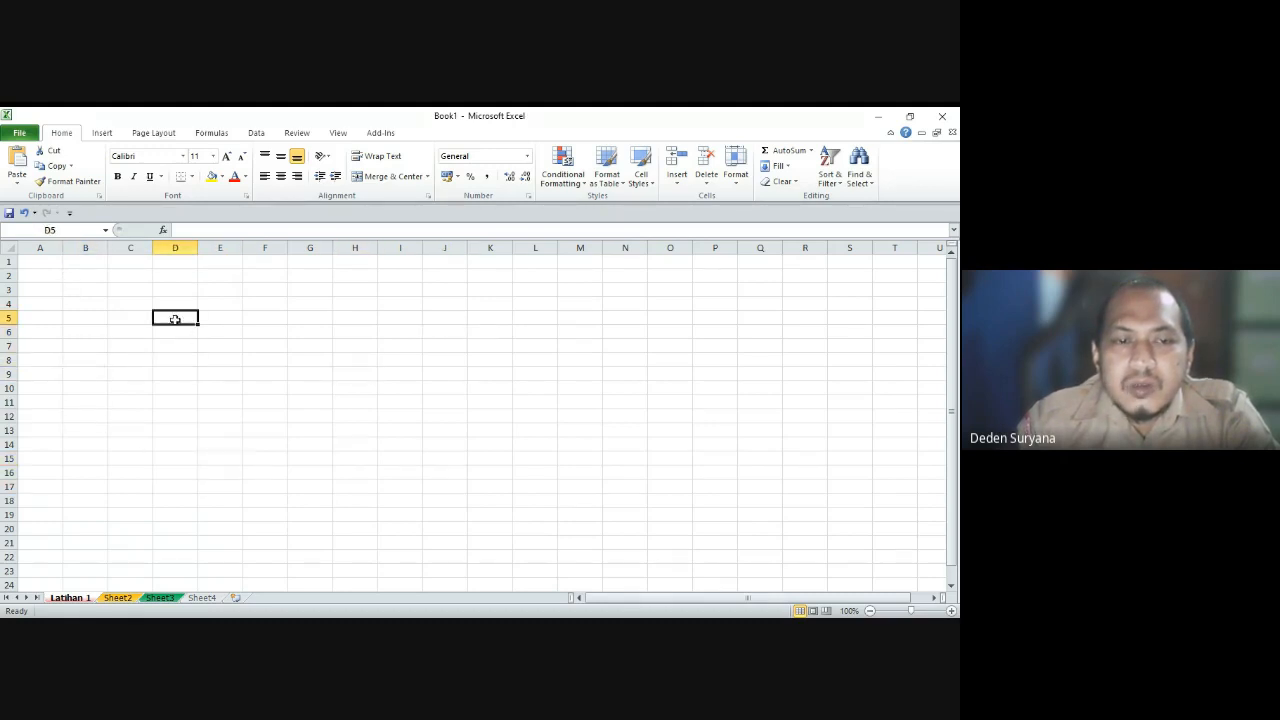
left_click(247, 362)
left_click_drag(182, 306, 418, 414)
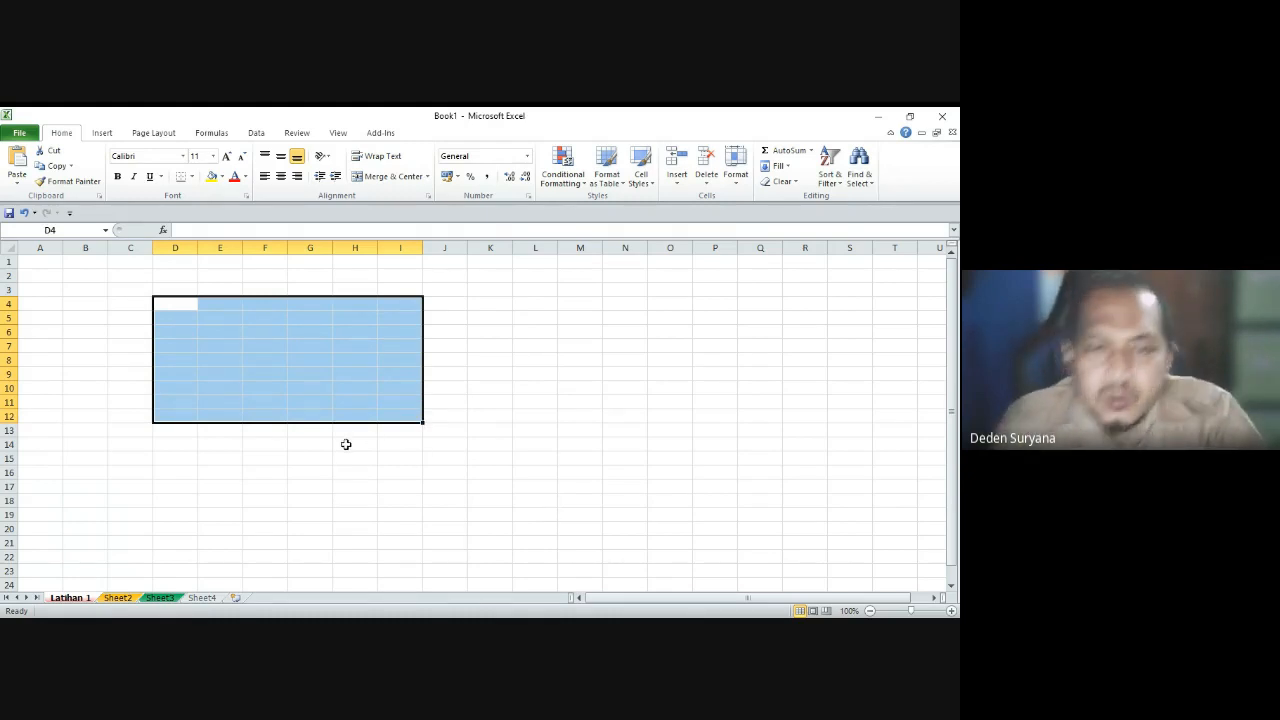
left_click(340, 373)
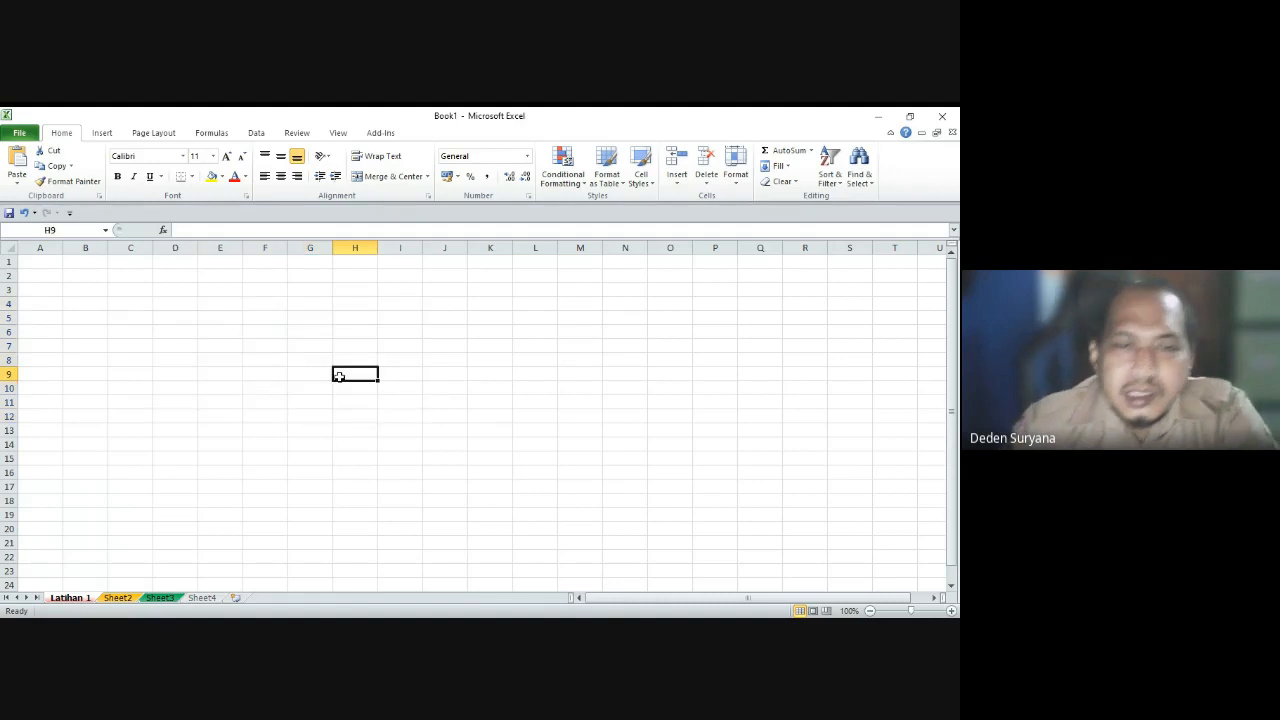
left_click(173, 304)
left_click_drag(175, 309, 224, 364)
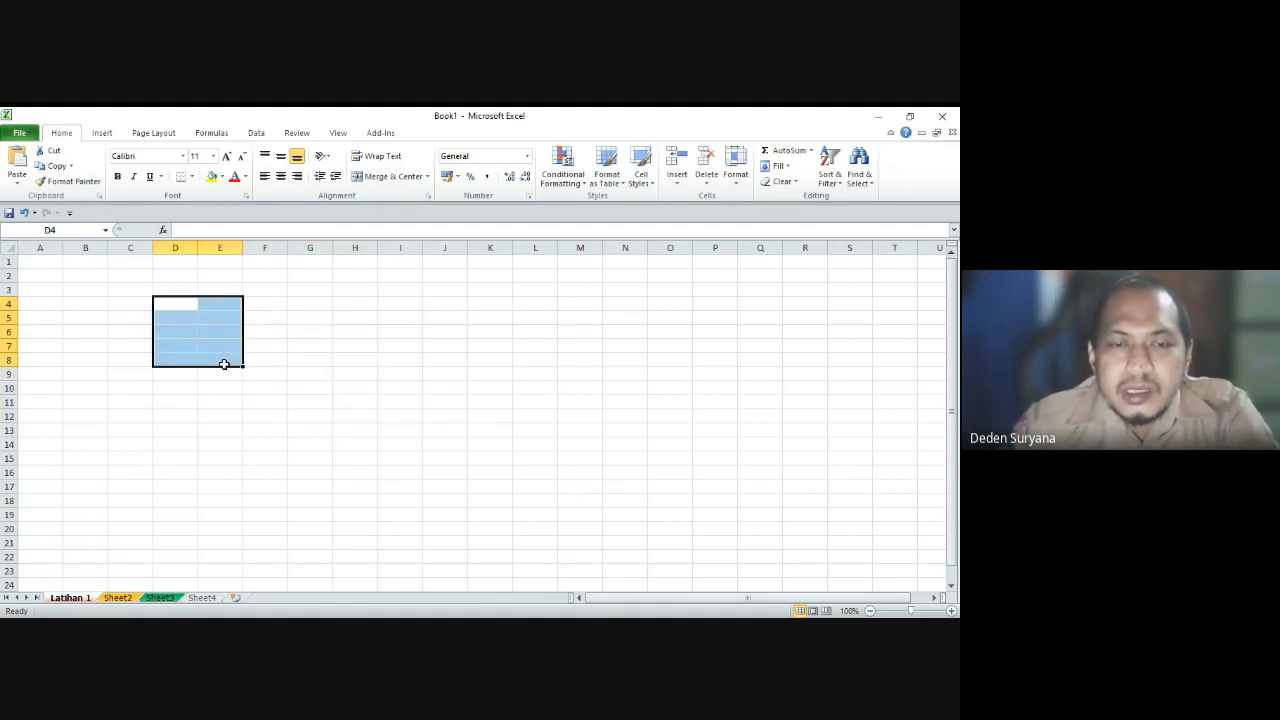
left_click_drag(169, 286, 288, 362)
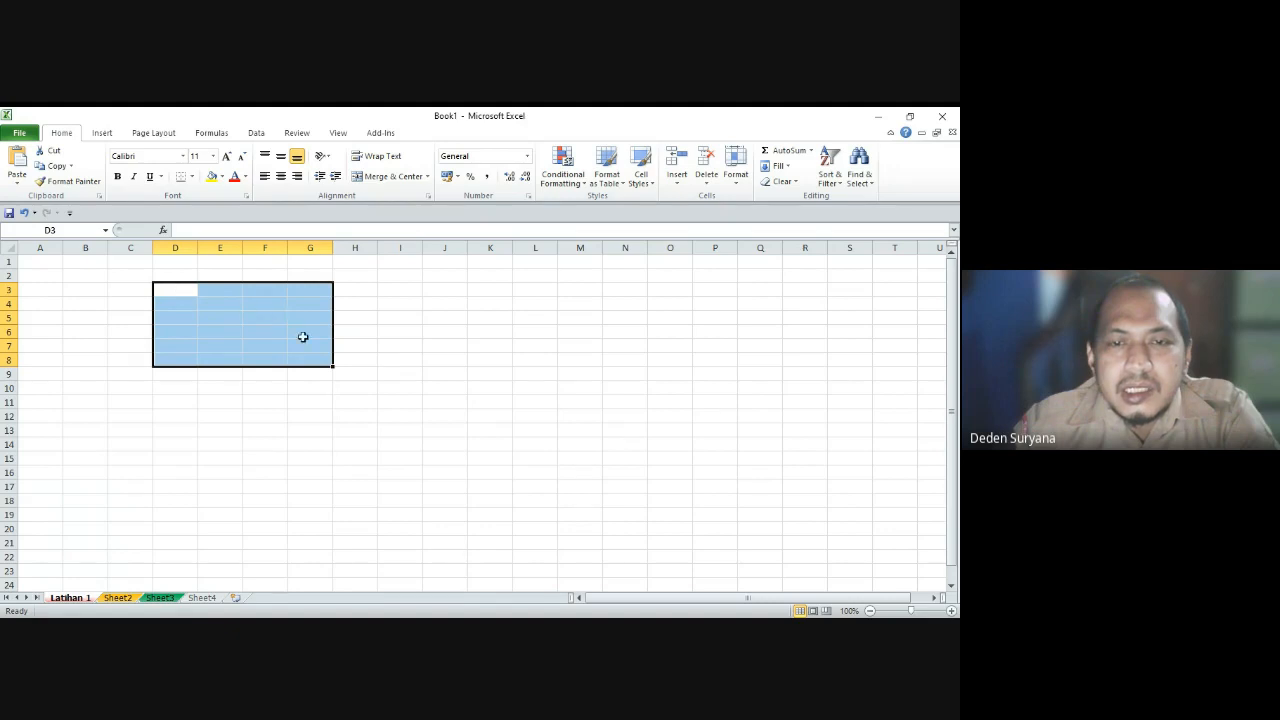
left_click(327, 384)
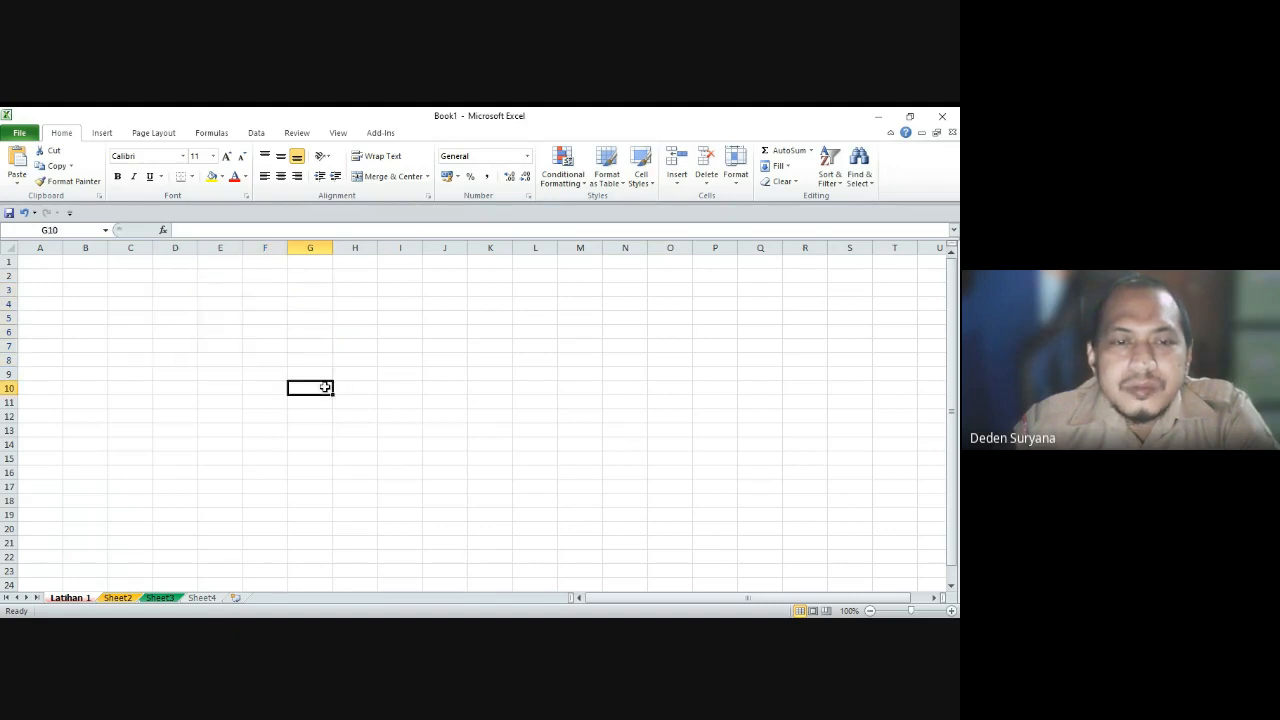
left_click(130, 303)
left_click(57, 263)
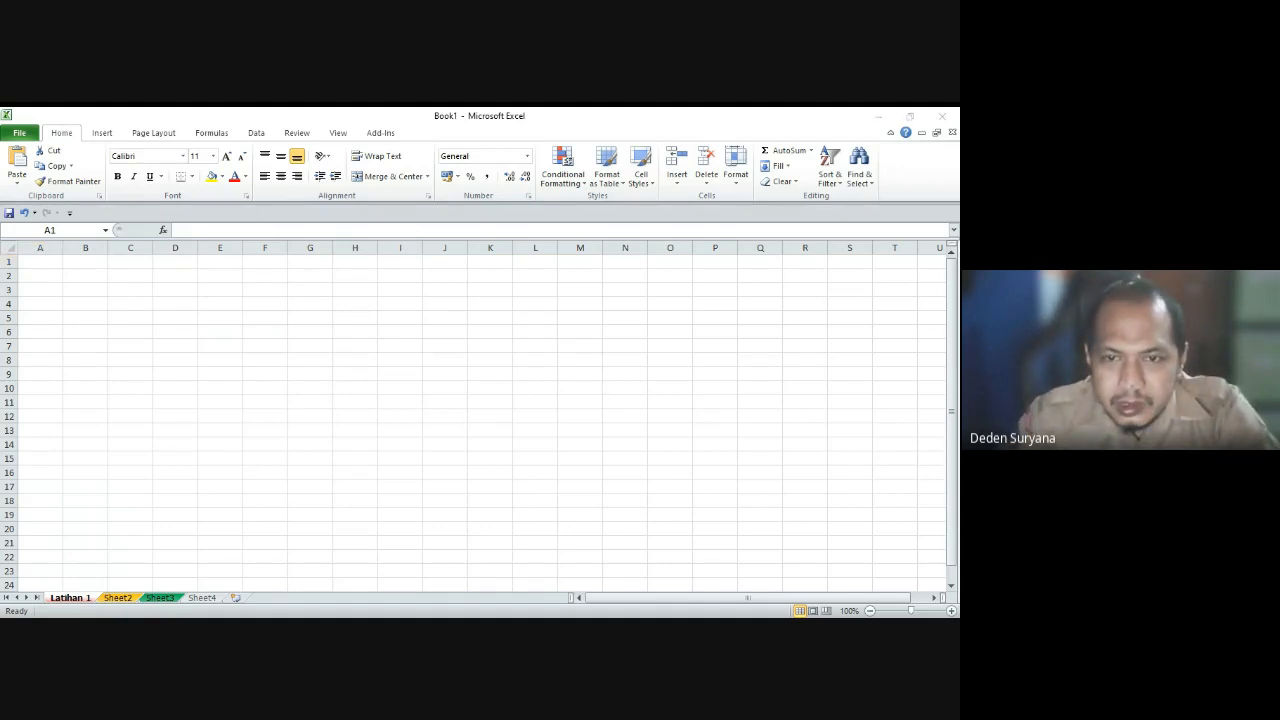
Step: Enter the headers nama, jenikelamin, ttl and nisn in A1:D1
type("nama")
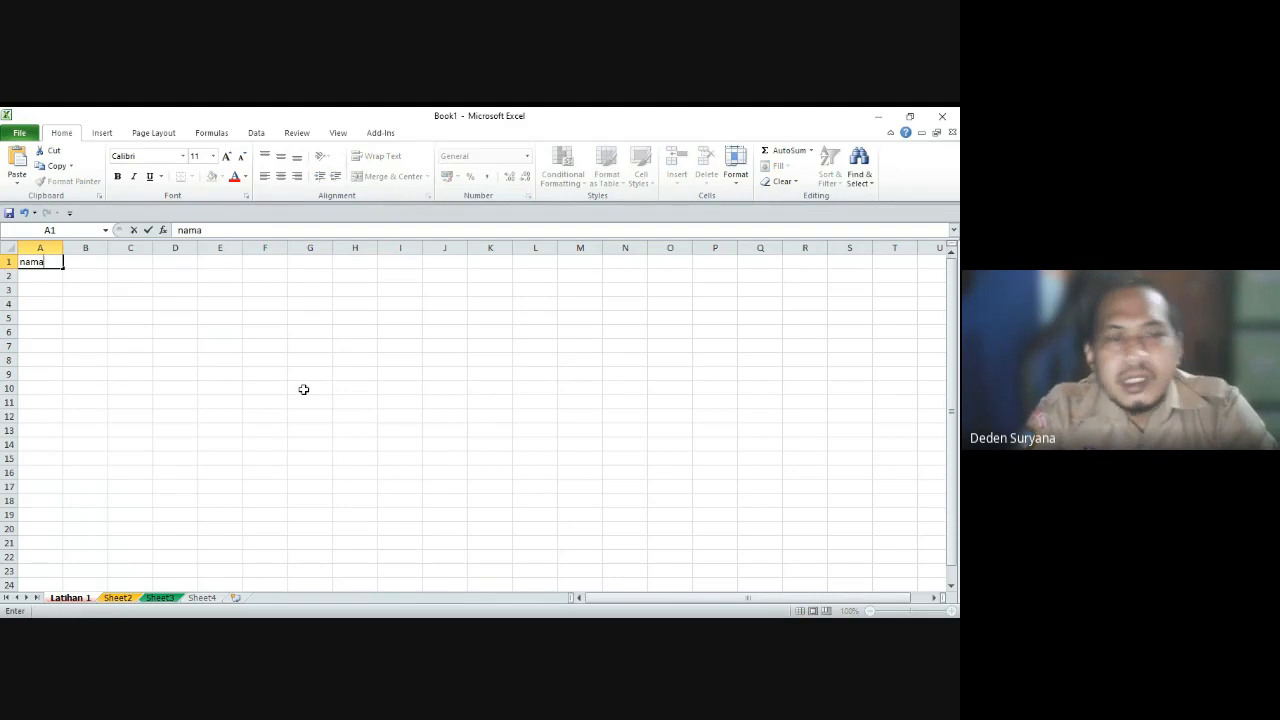
key("Tab")
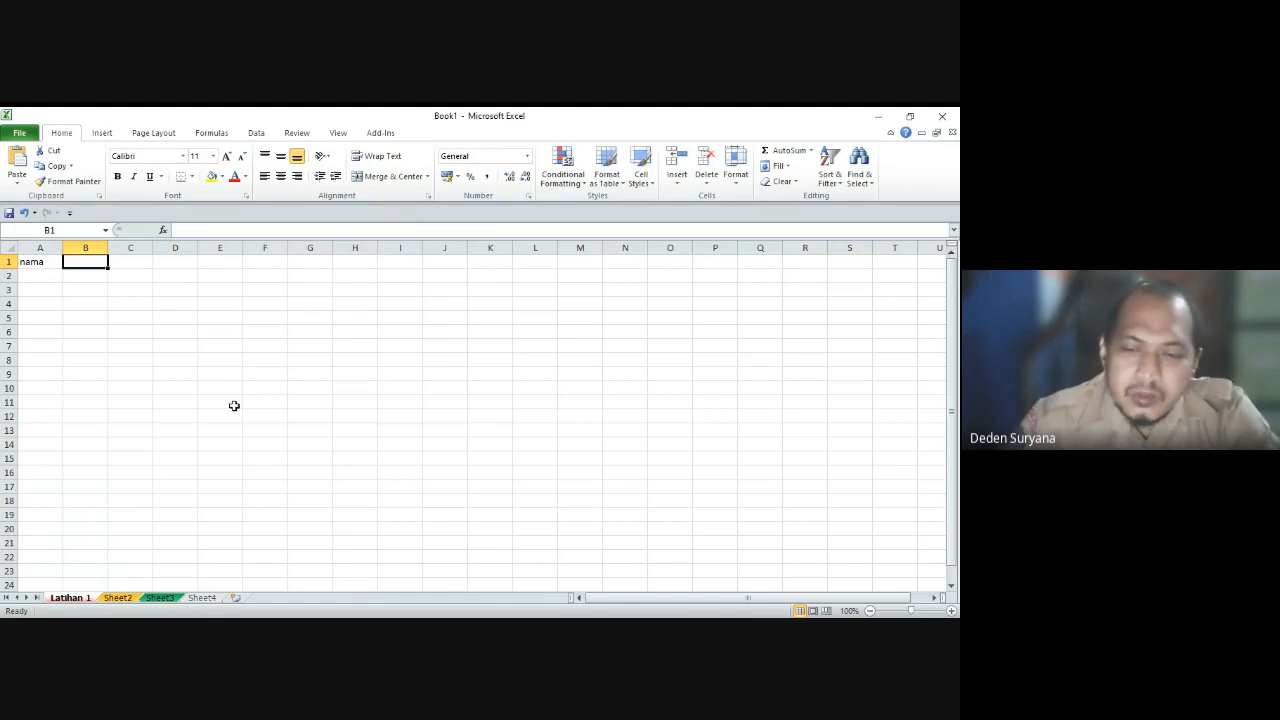
key("alt+Tab")
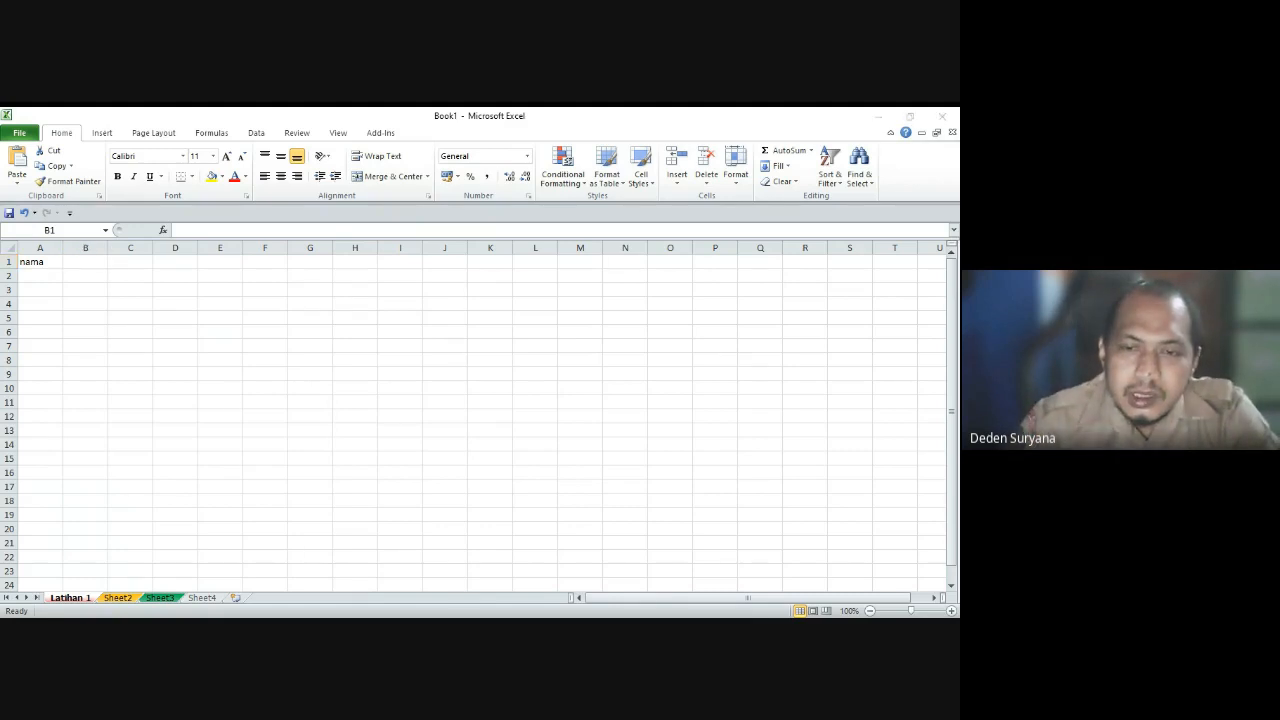
key("alt+Tab")
type("je")
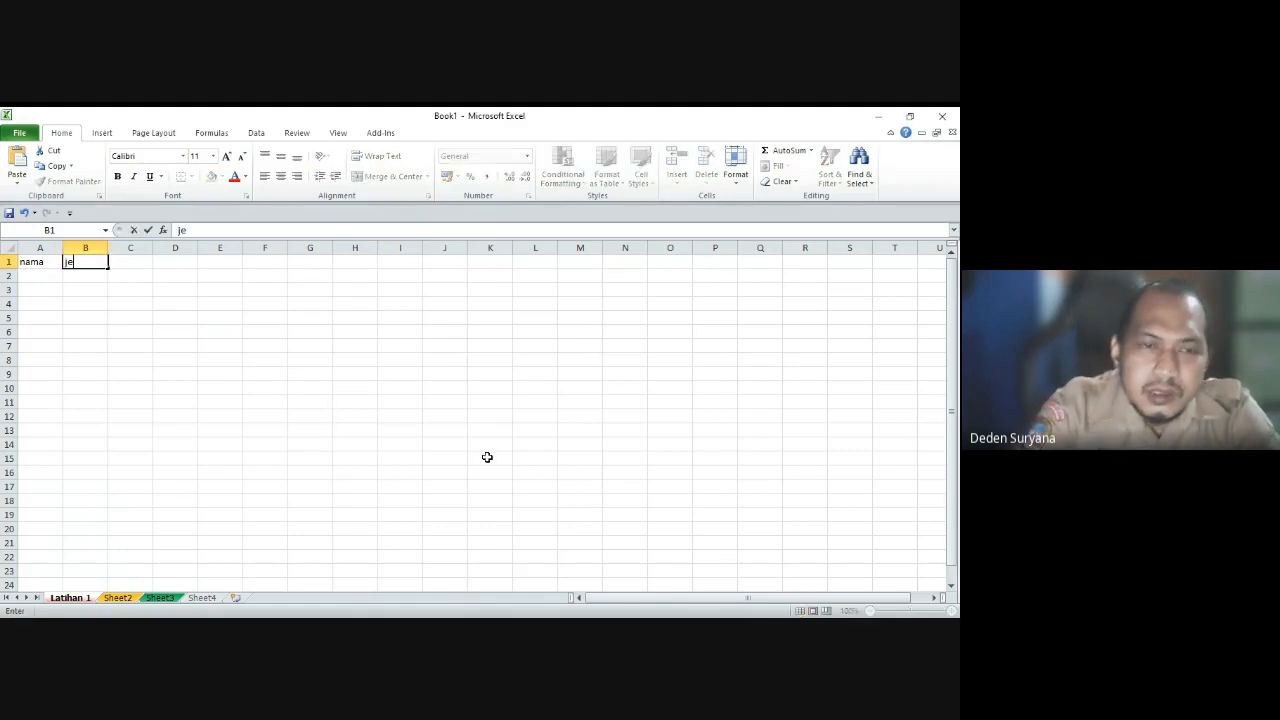
type("nikelamin")
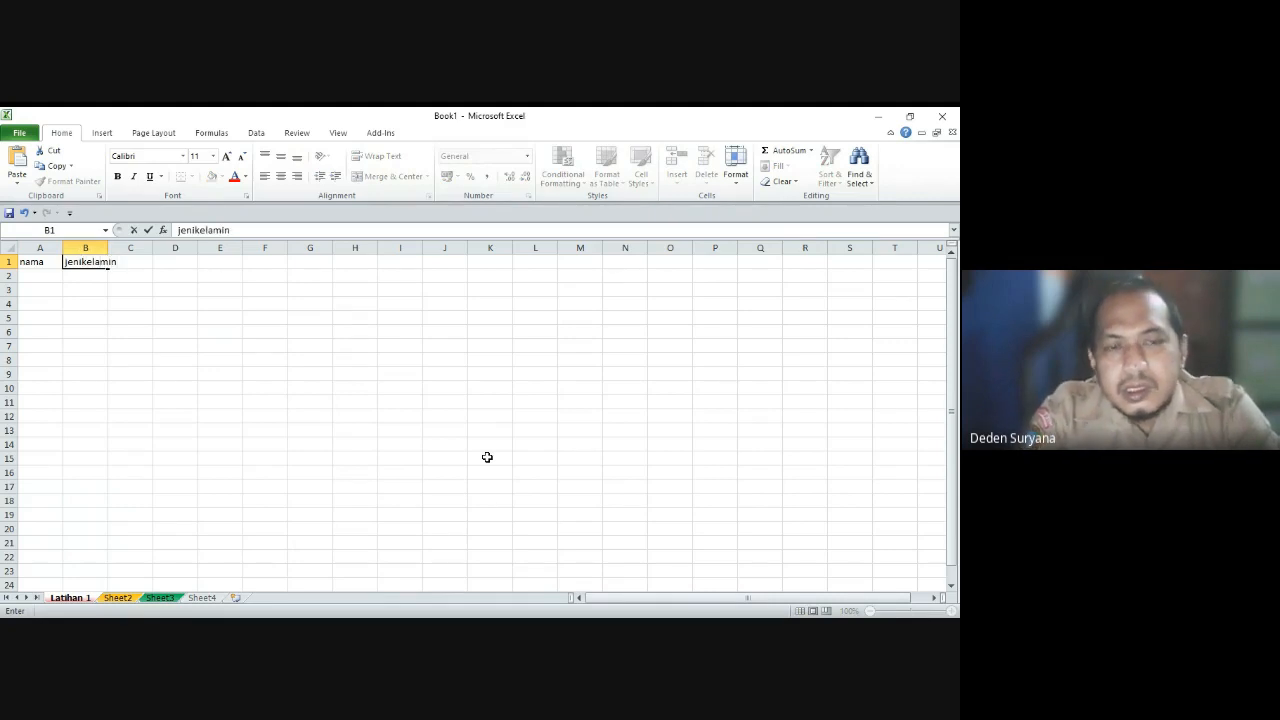
key("Tab")
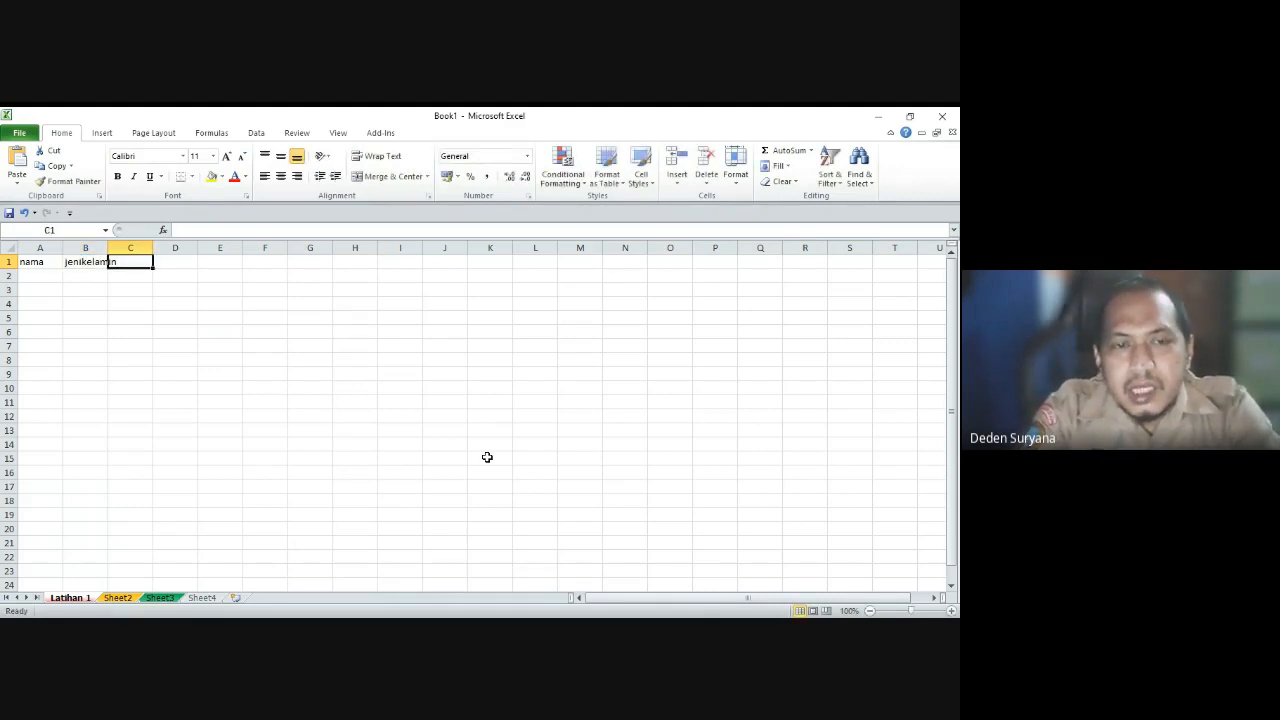
type("ttl")
key("Tab")
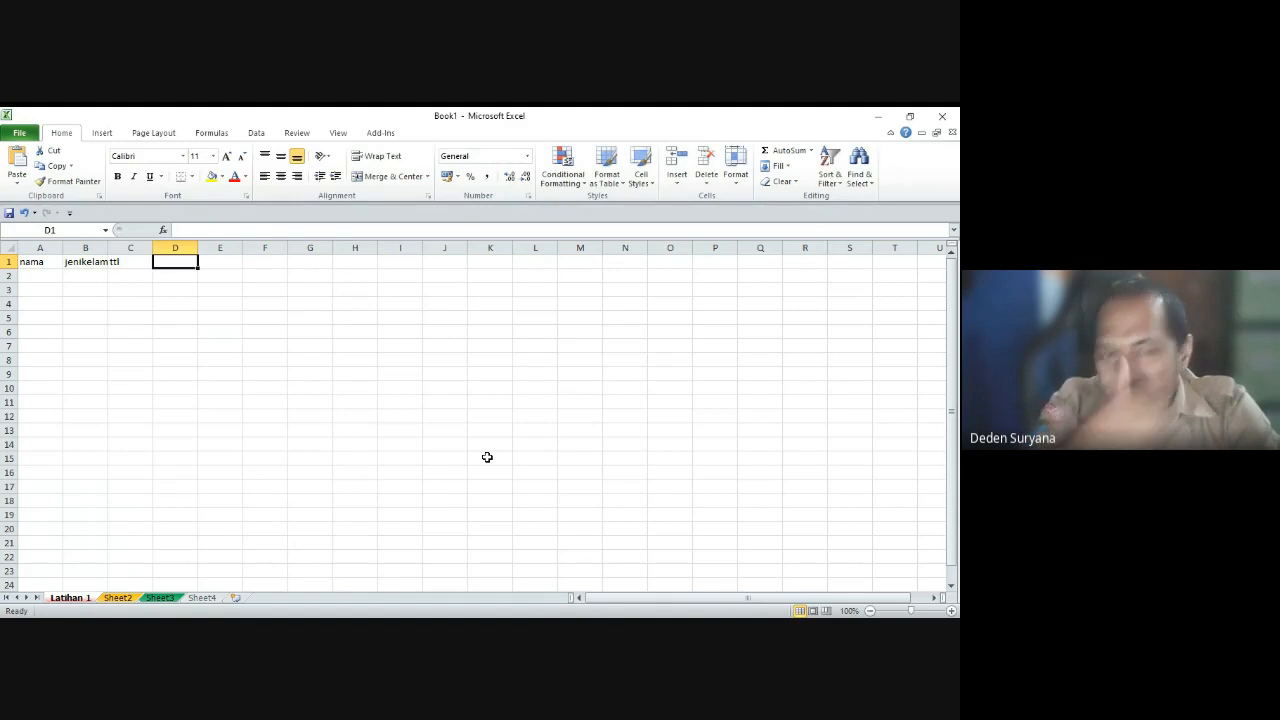
type("nisn")
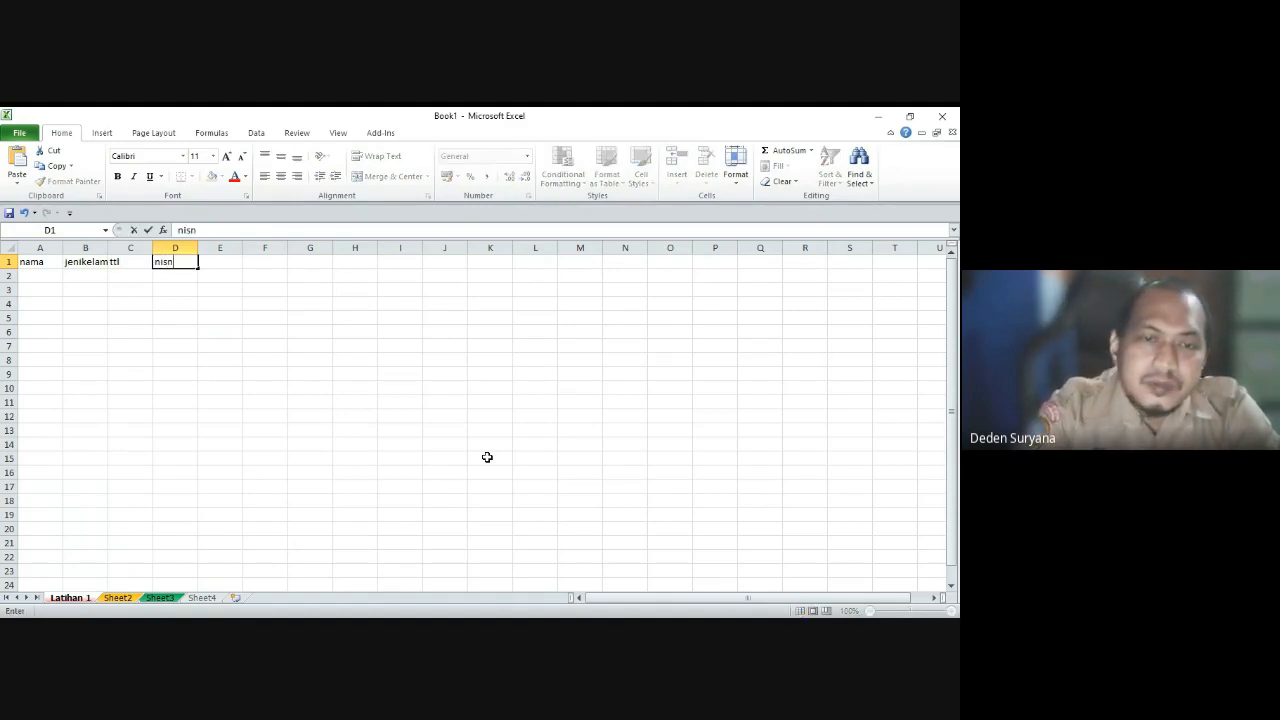
key("Return")
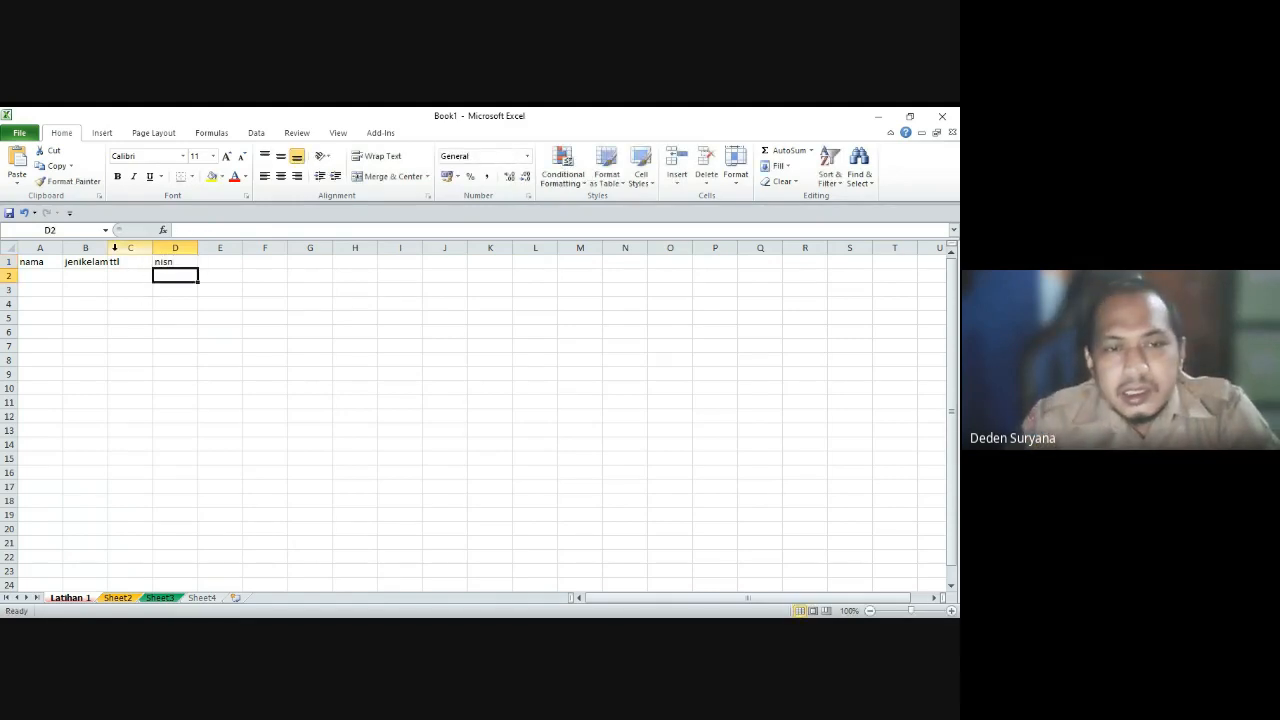
Step: Widen column B and add the headers pai-R and pai-US in E1:F1
left_click_drag(108, 248, 303, 248)
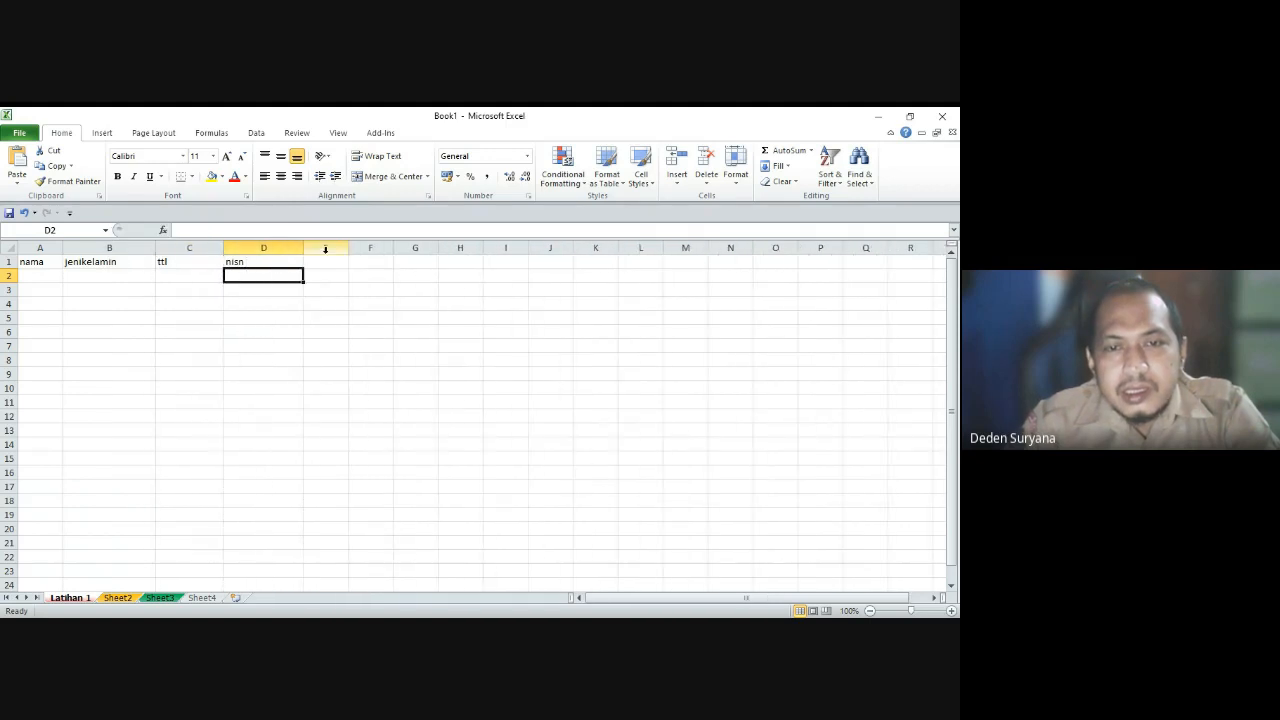
left_click(340, 263)
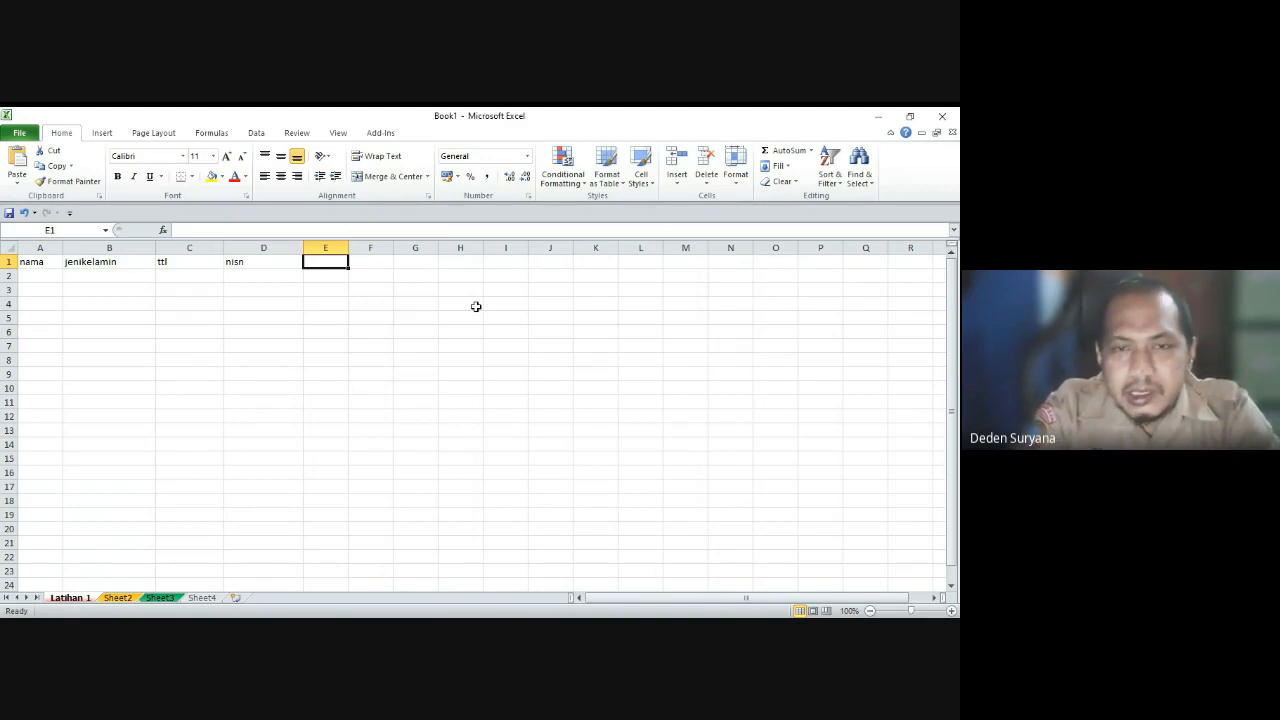
type("p")
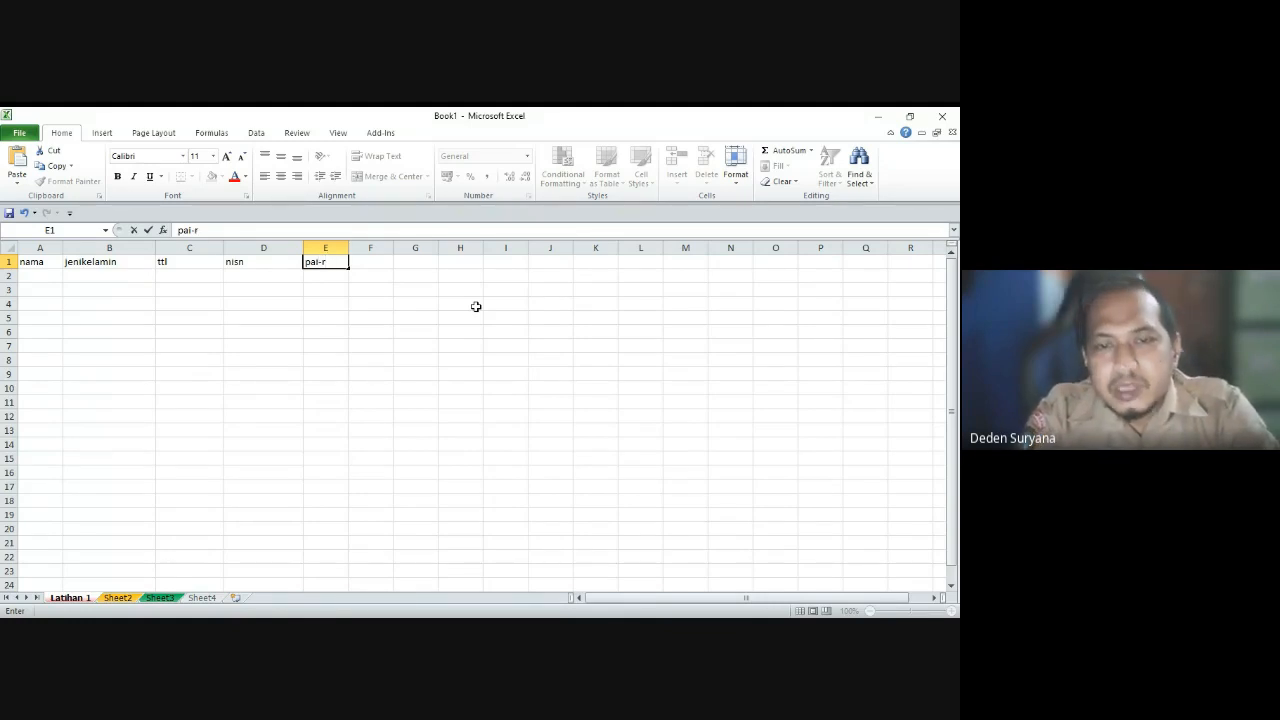
type("ai-R")
key("Tab")
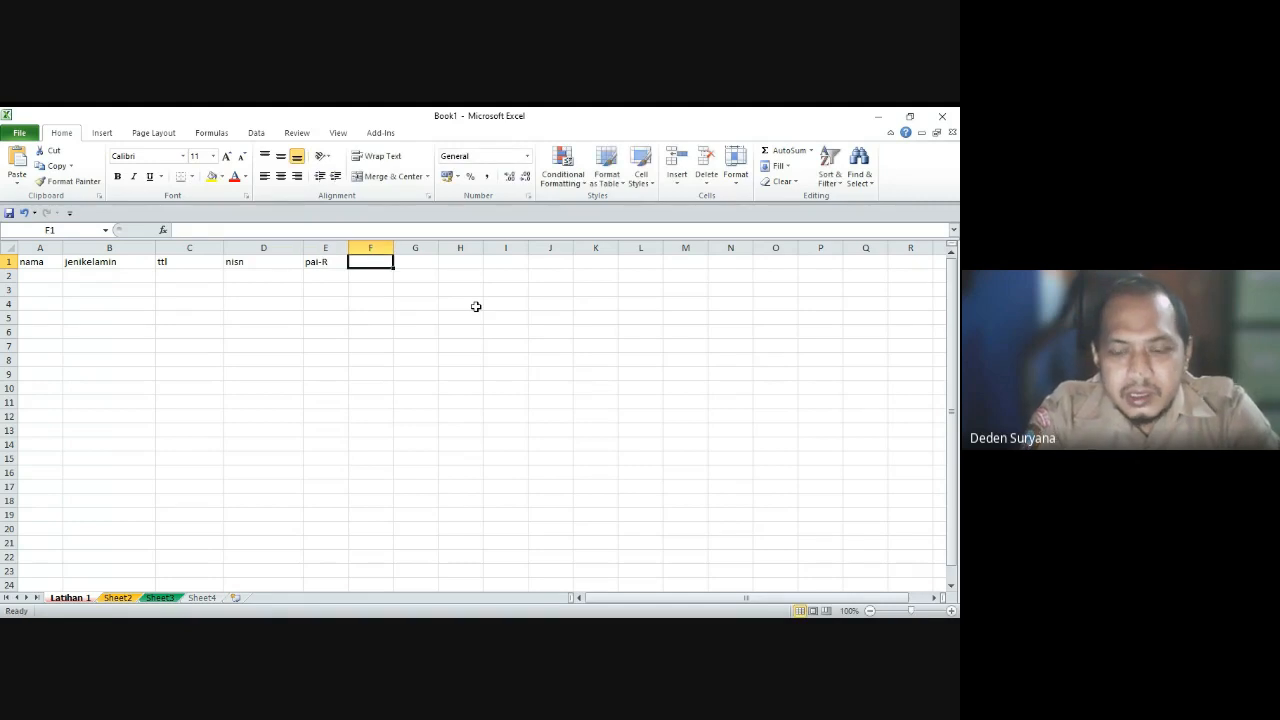
type("pai-")
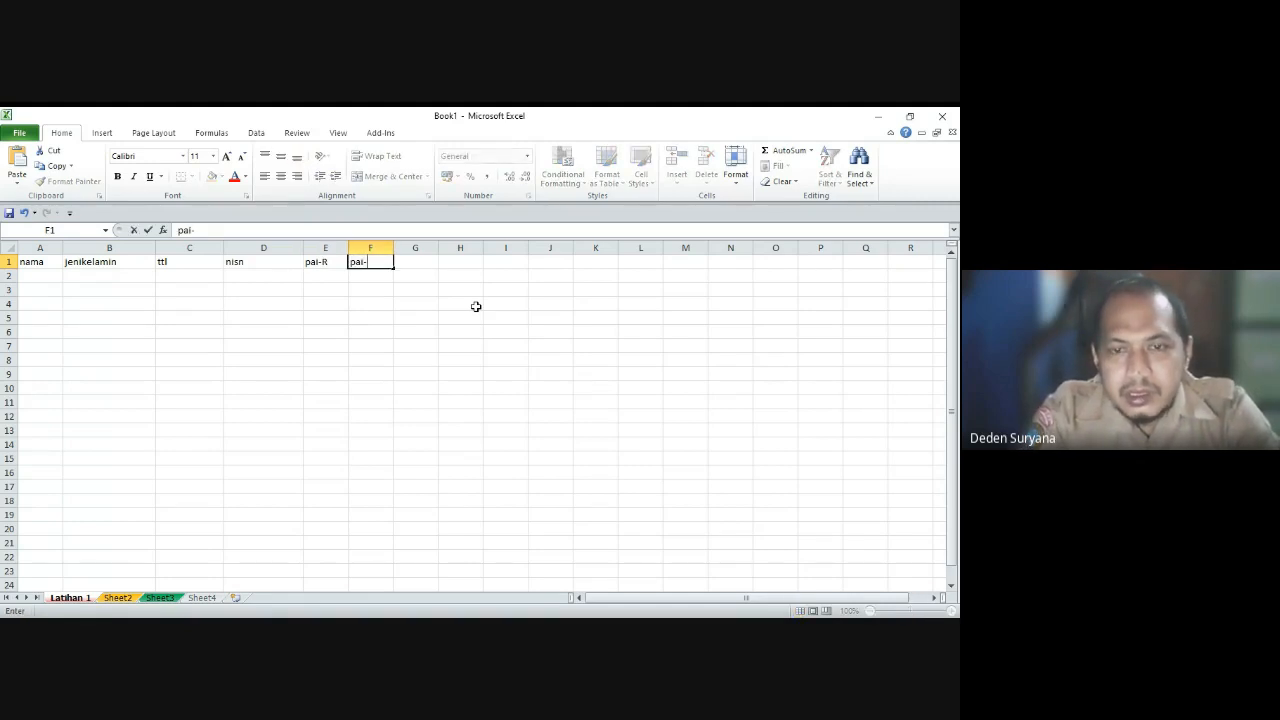
type("U5")
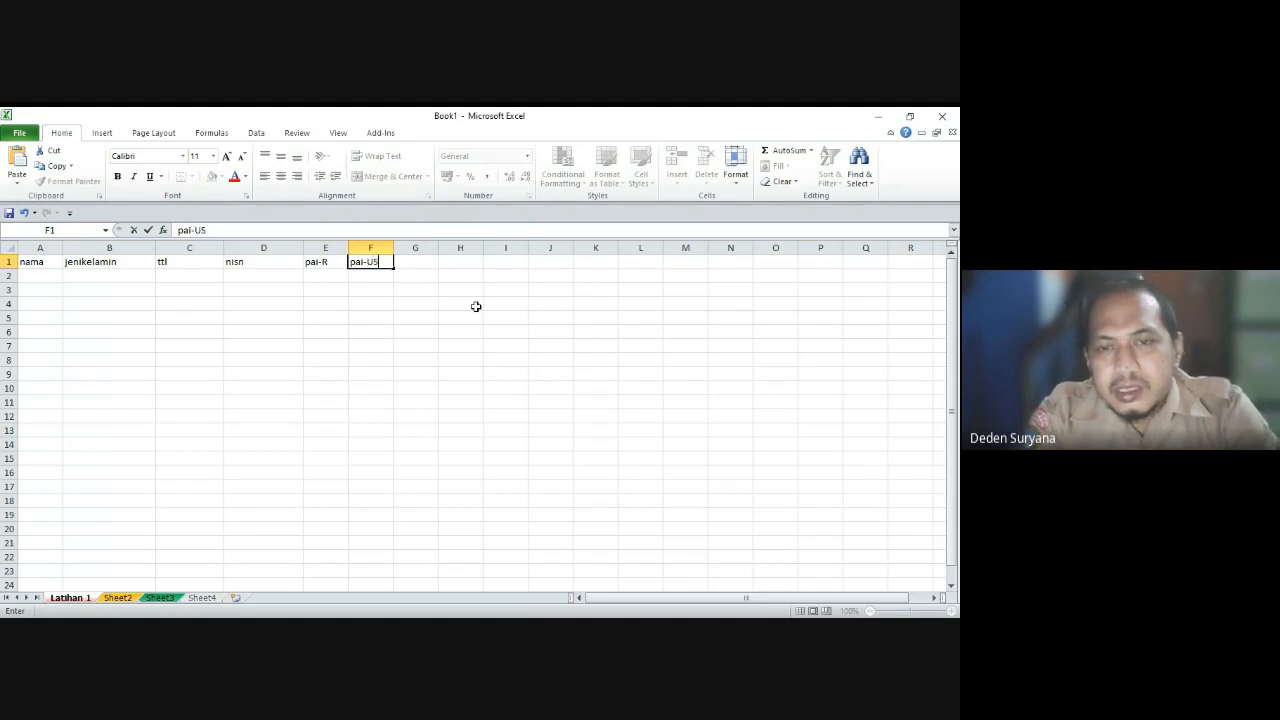
key("Return")
key("Up")
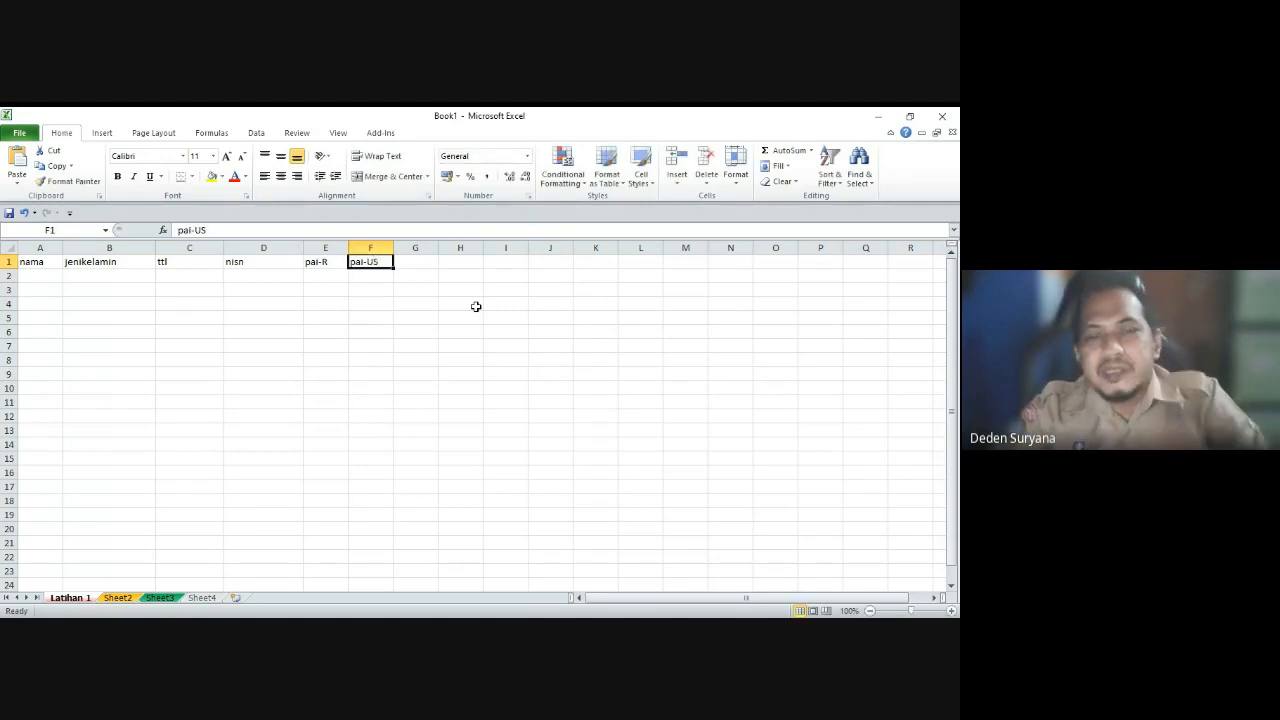
key("Down")
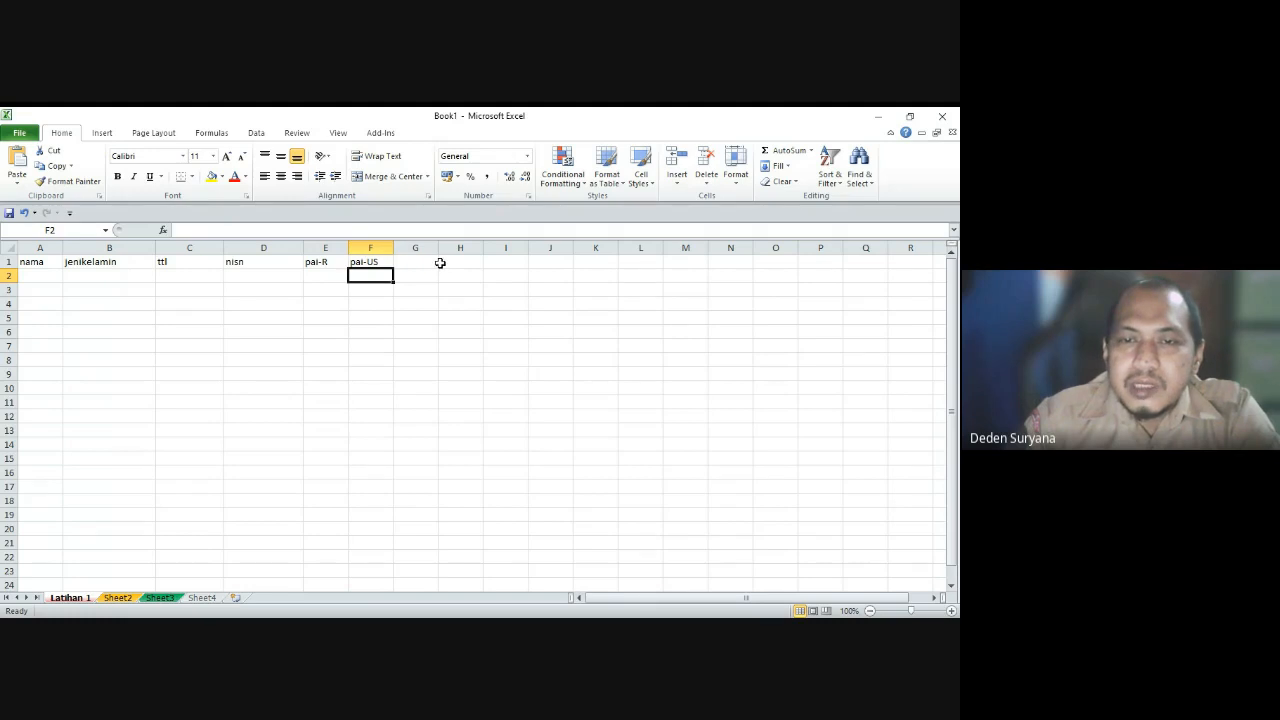
Step: Discard a stray bin-r entry in G1, check the headers, and go to A2
left_click(420, 262)
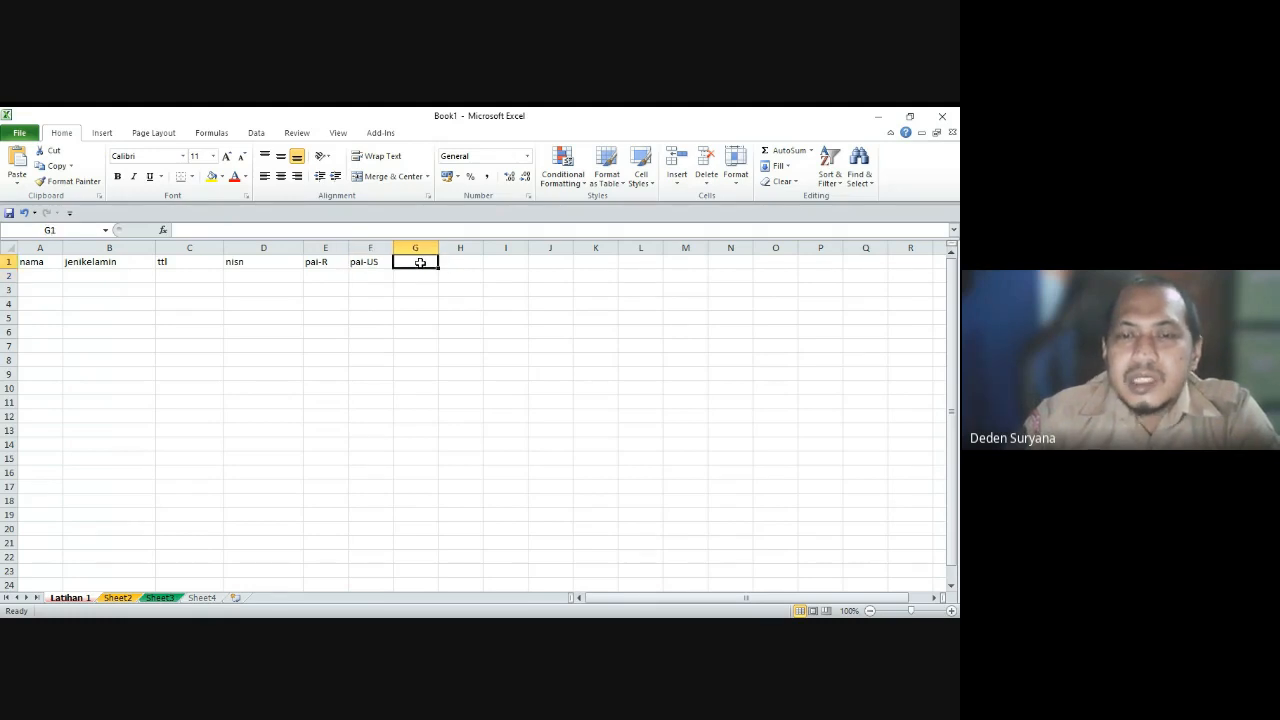
type("bin")
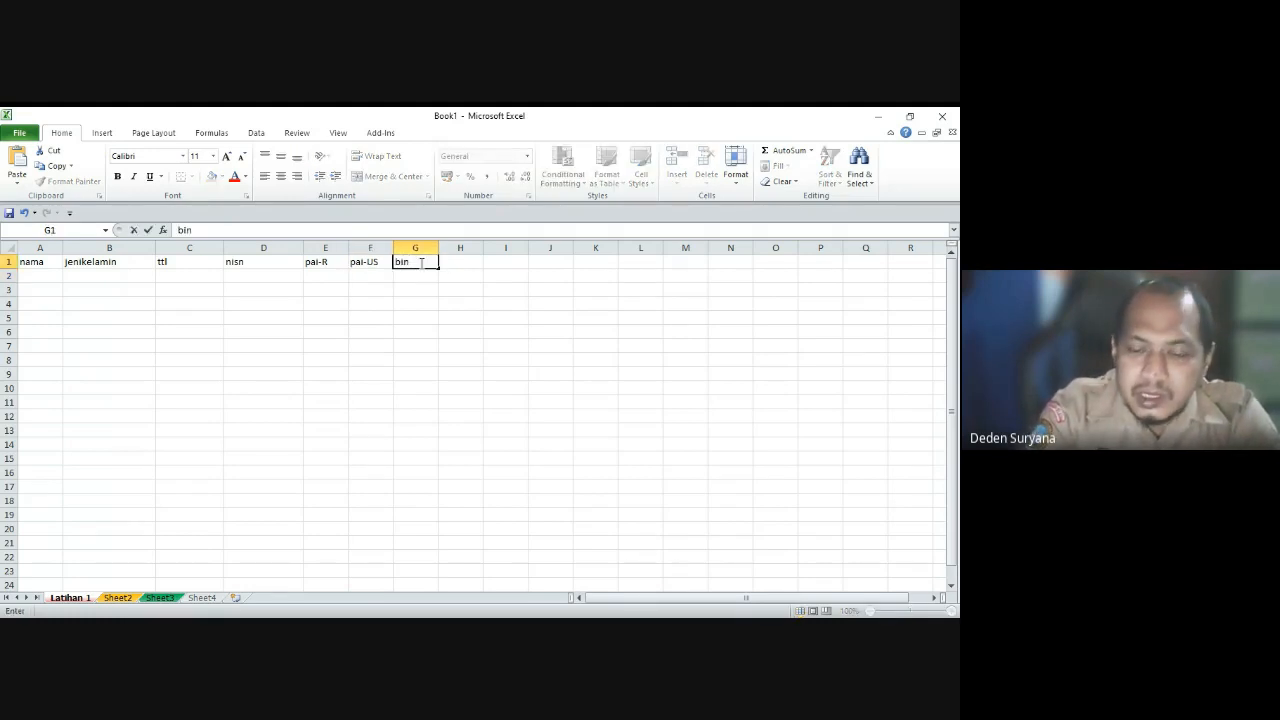
type("-r")
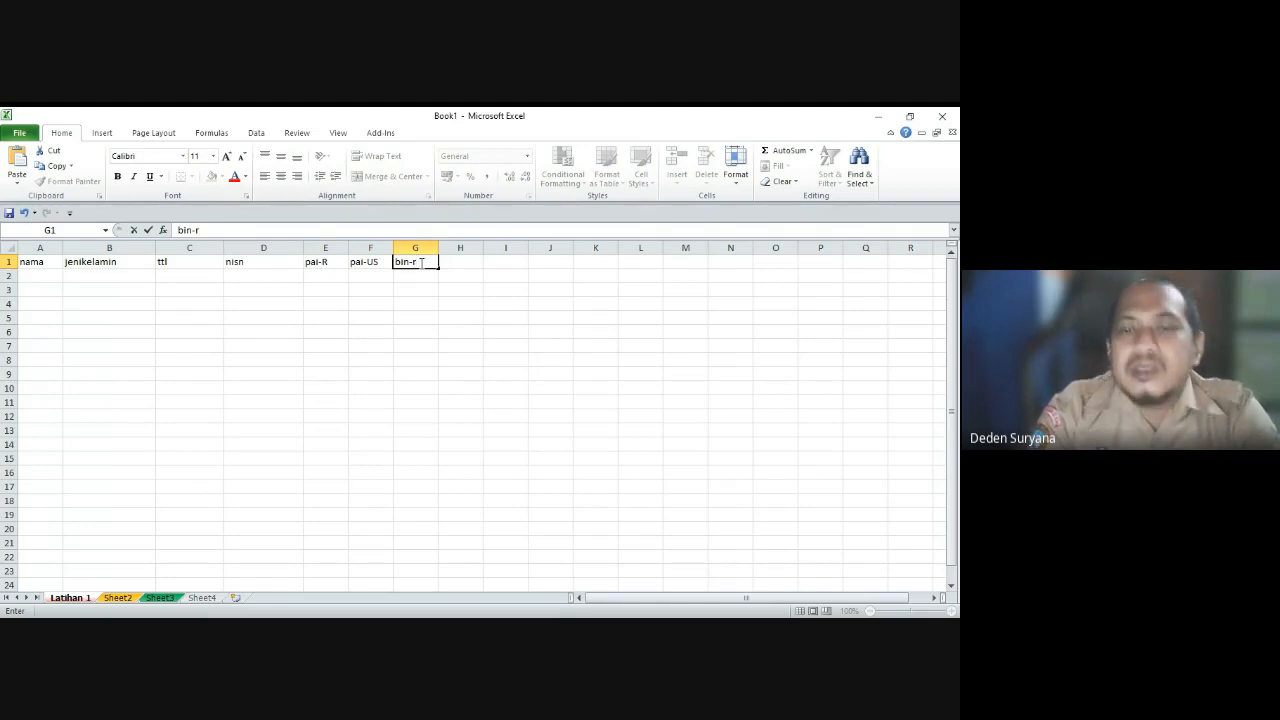
key("BackSpace")
key("BackSpace")
key("BackSpace")
key("BackSpace")
key("BackSpace")
key("Return")
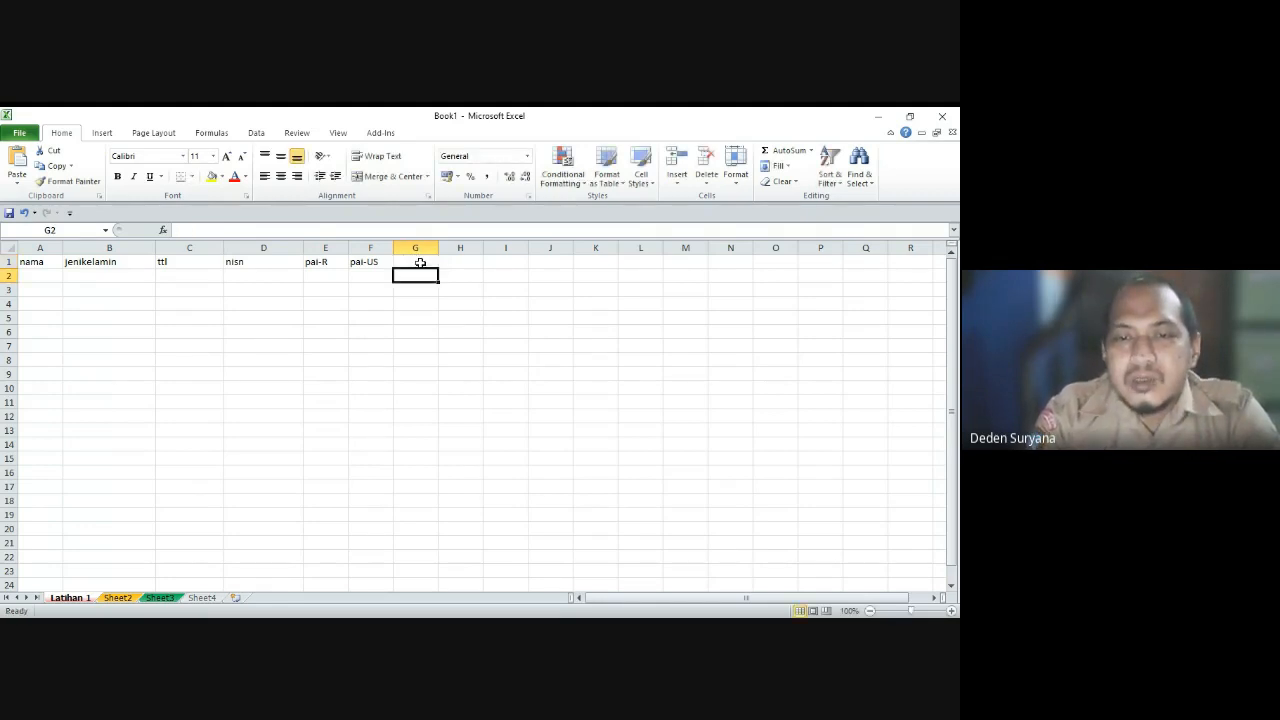
key("Up")
key("Left")
key("Left")
key("Left")
key("Left")
key("Right")
key("Right")
key("Right")
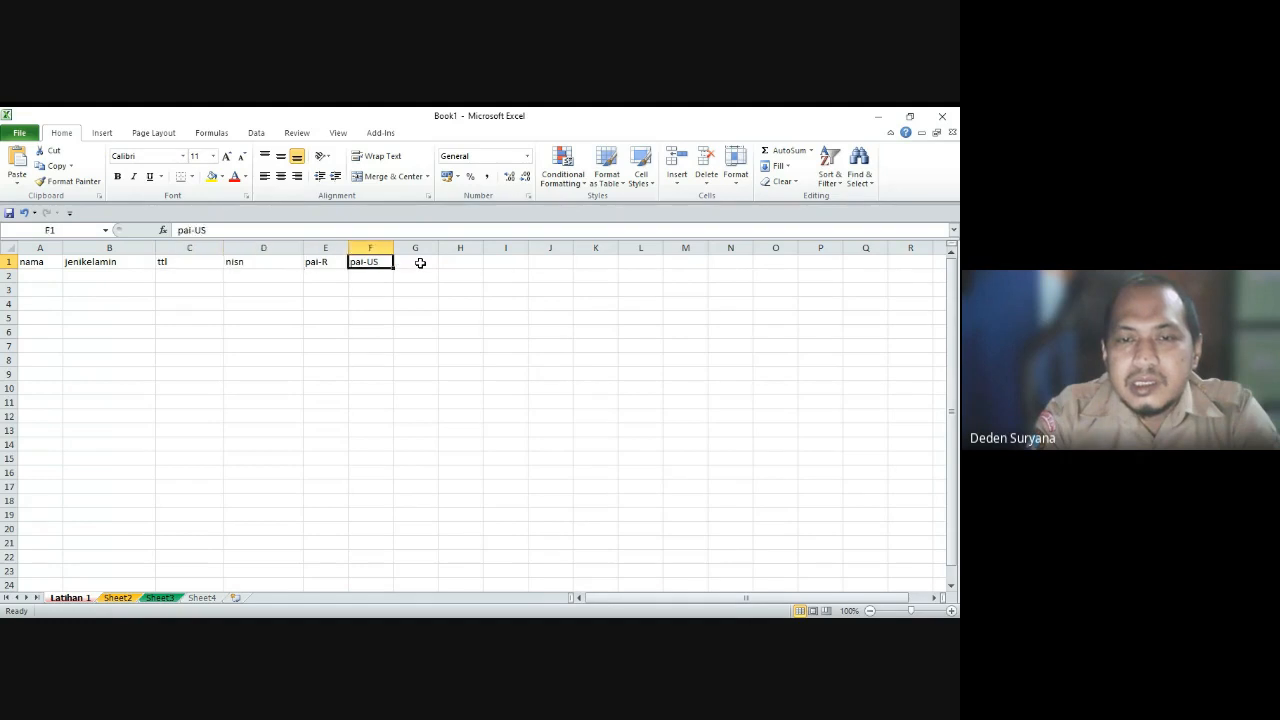
key("Left")
key("Right")
key("Left")
key("Left")
key("Left")
key("Home")
key("Down")
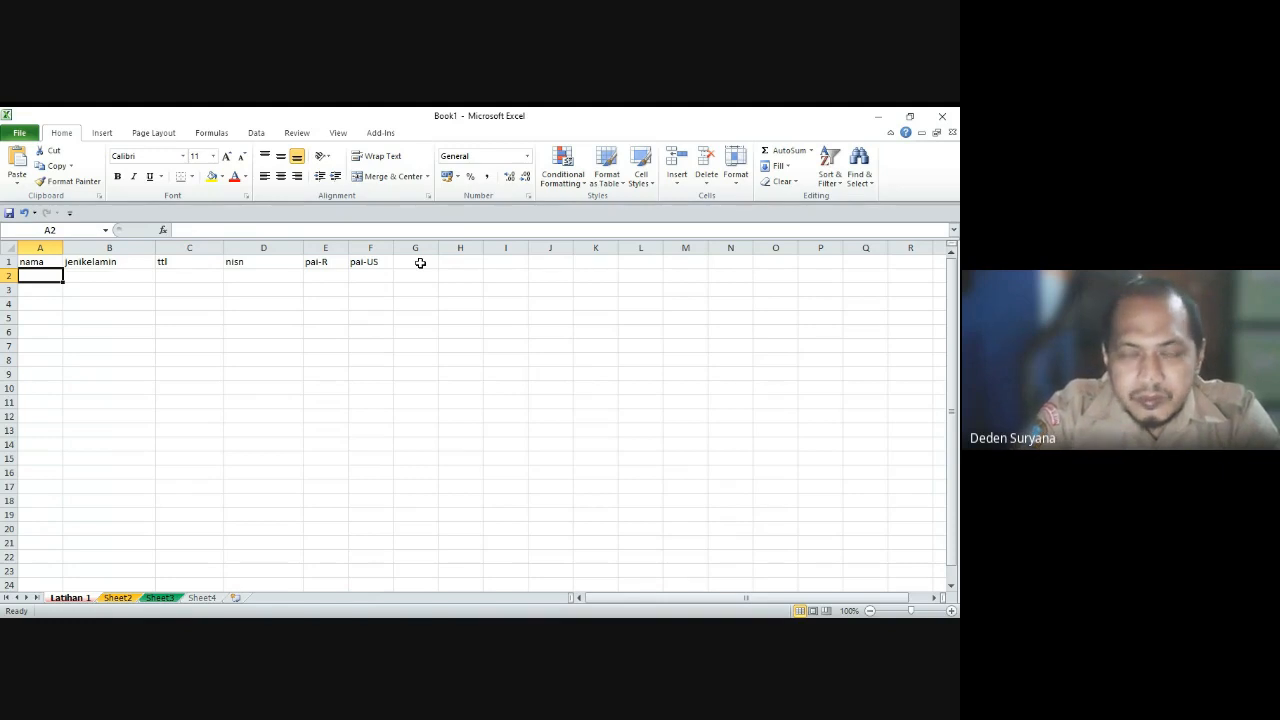
key("alt+Tab")
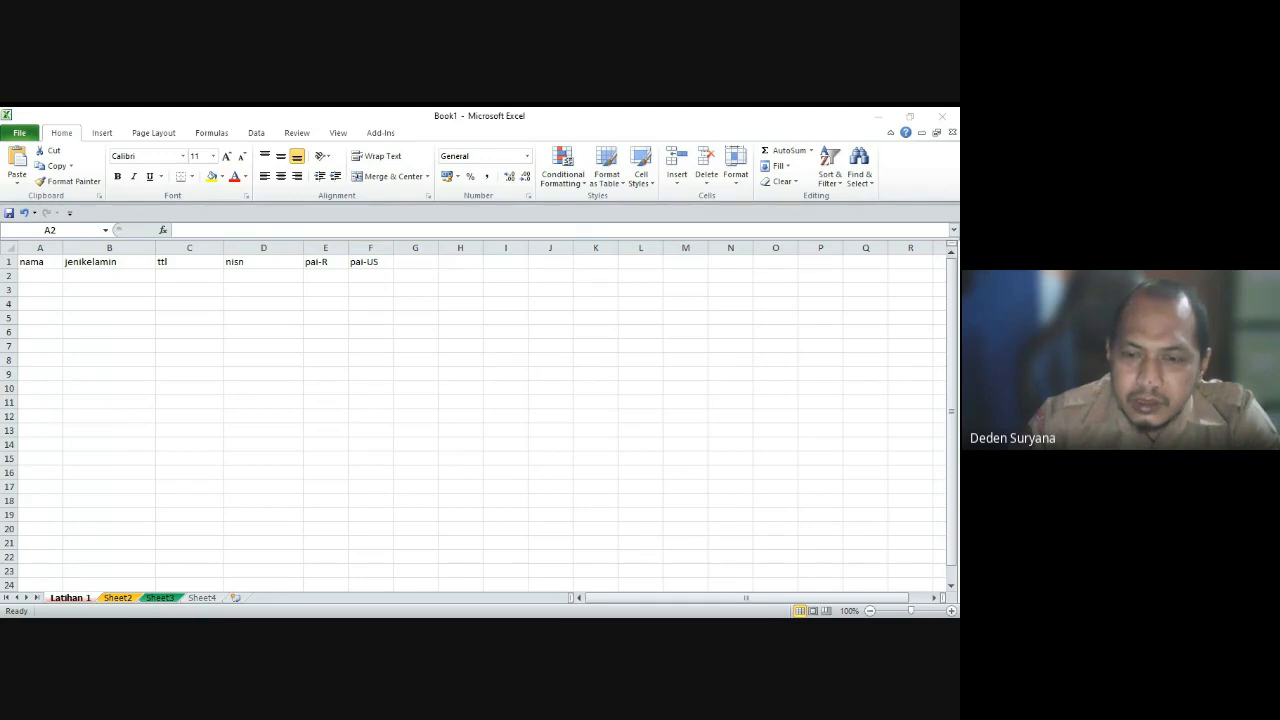
Step: Enter the first two student names in A2 and A3
key("alt+Tab")
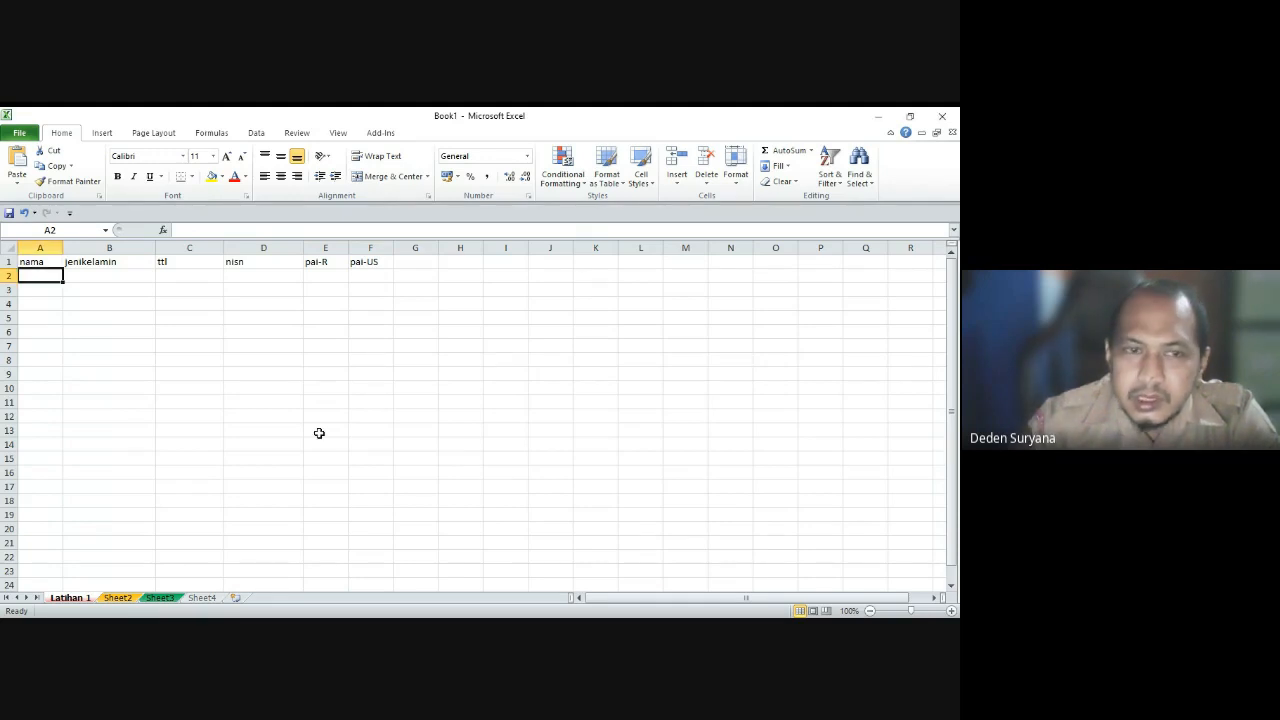
type("Rafi")
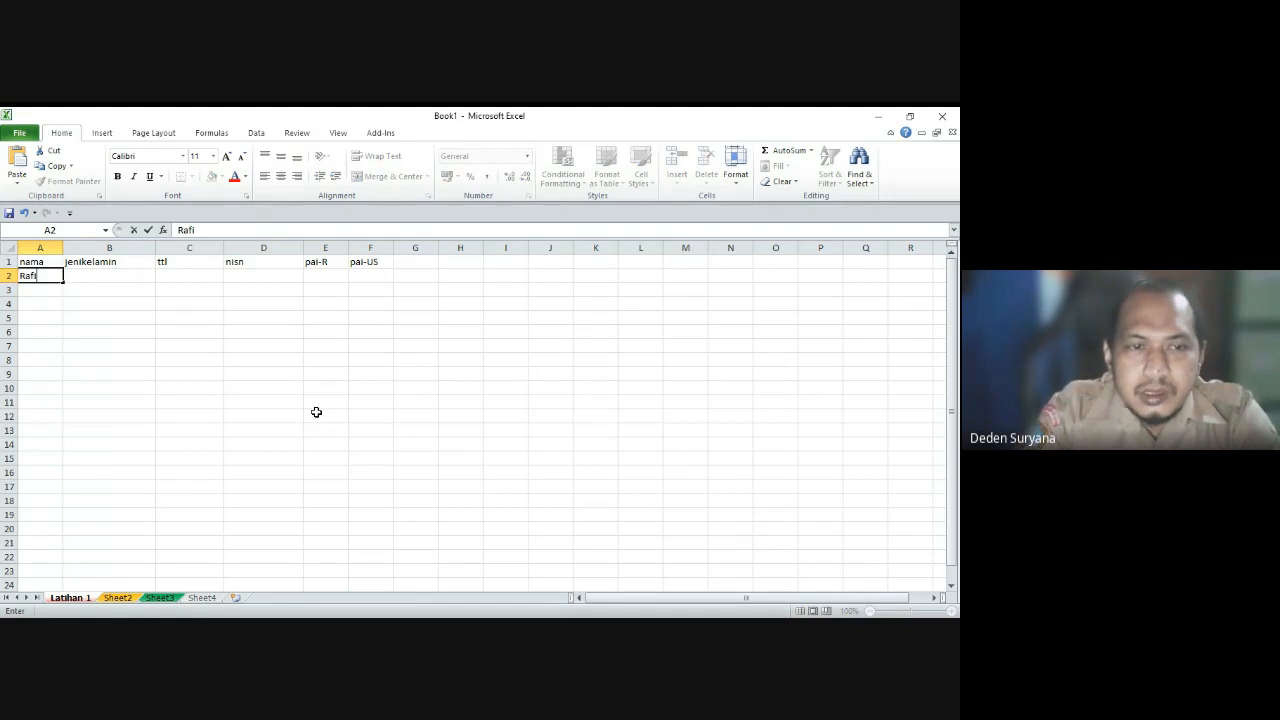
key("Return")
type("Zahra")
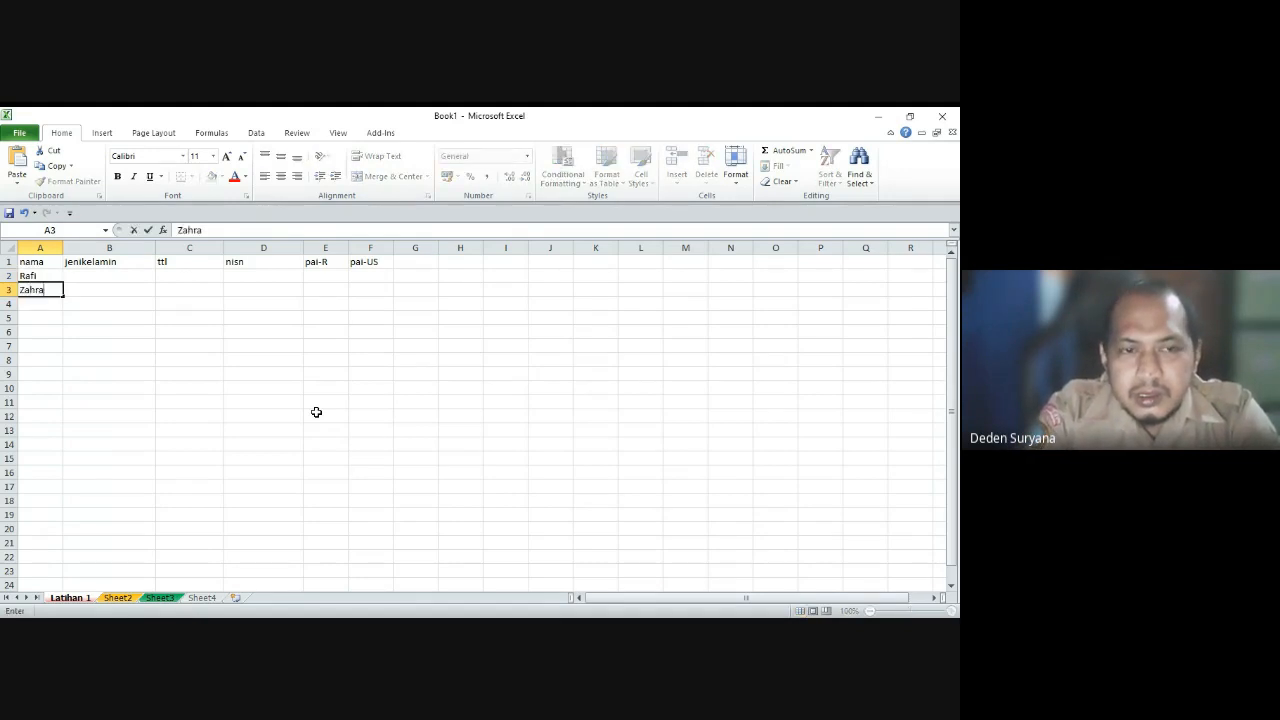
key("Return")
Step: Enter three more student names in A4, A5 and A6
key("alt+Tab")
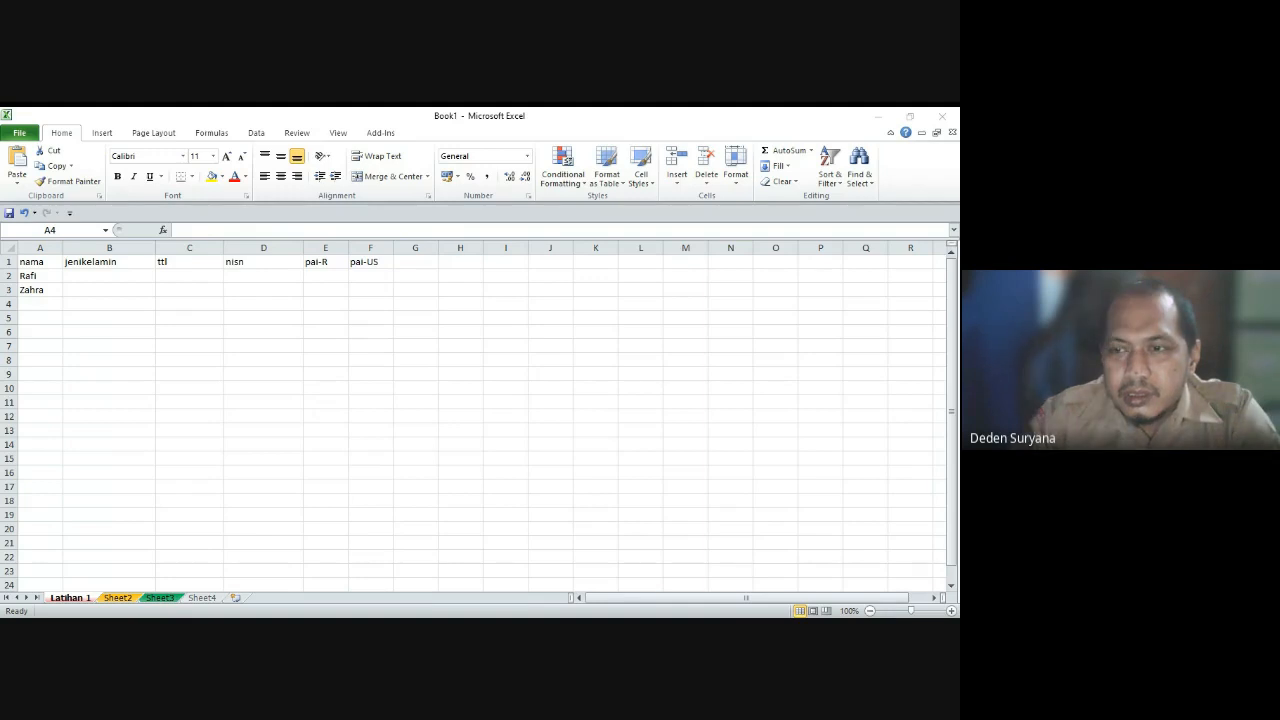
left_click(43, 303)
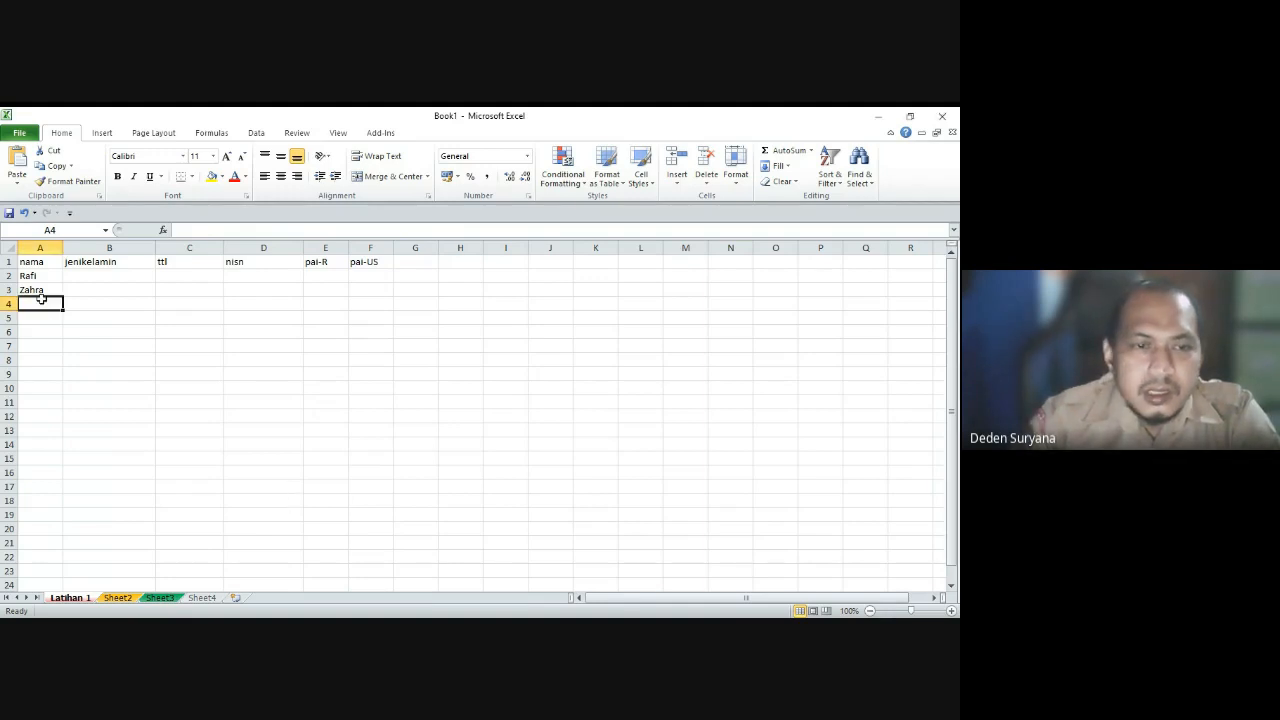
type("Dinda")
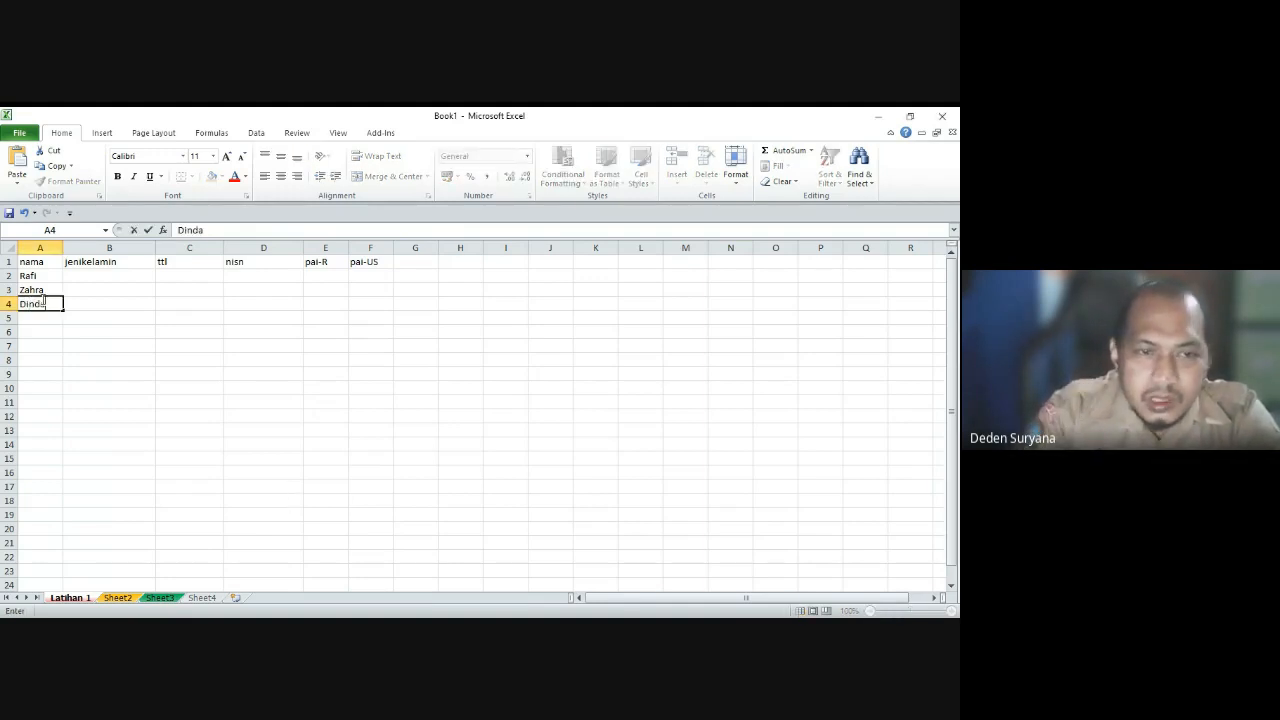
key("Return")
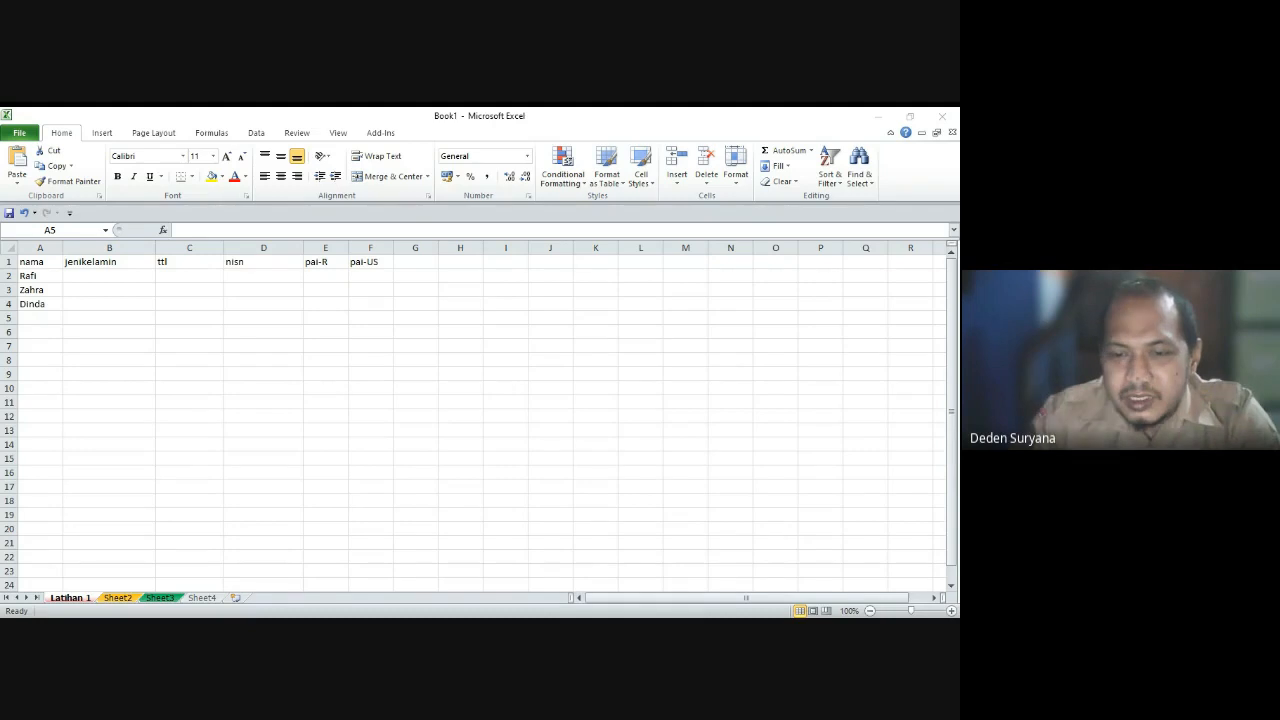
left_click(31, 320)
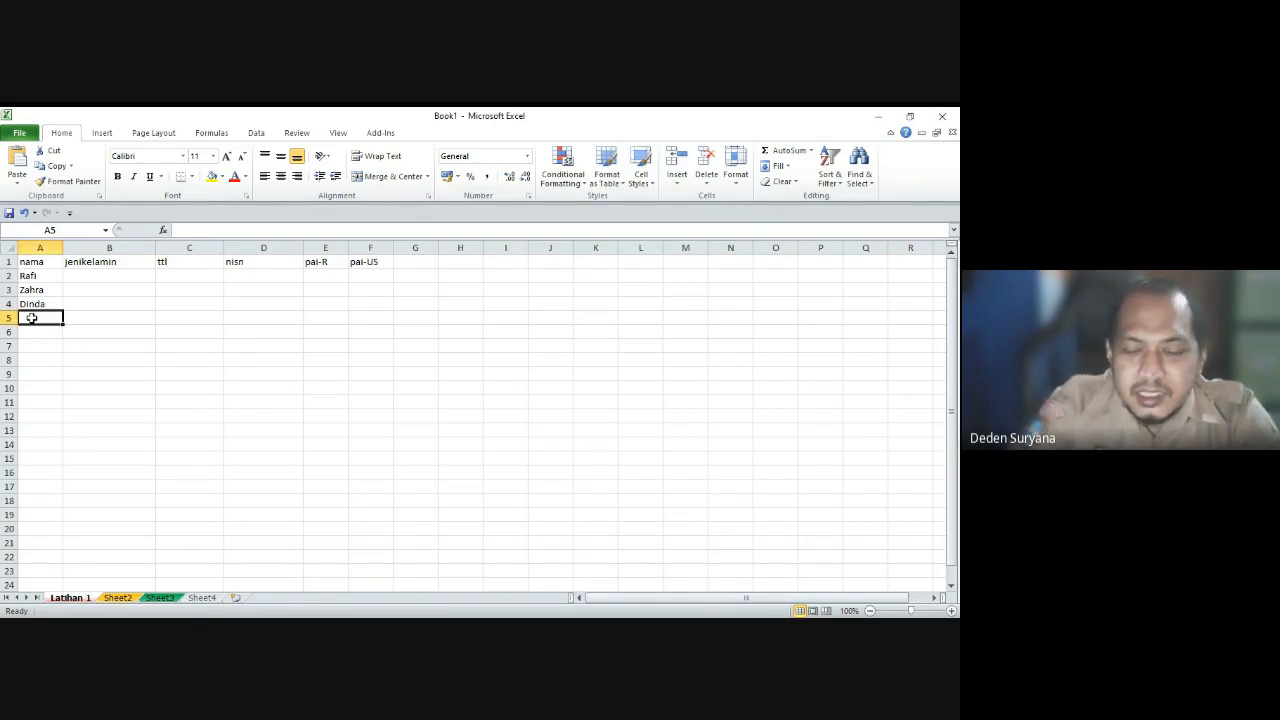
type("La")
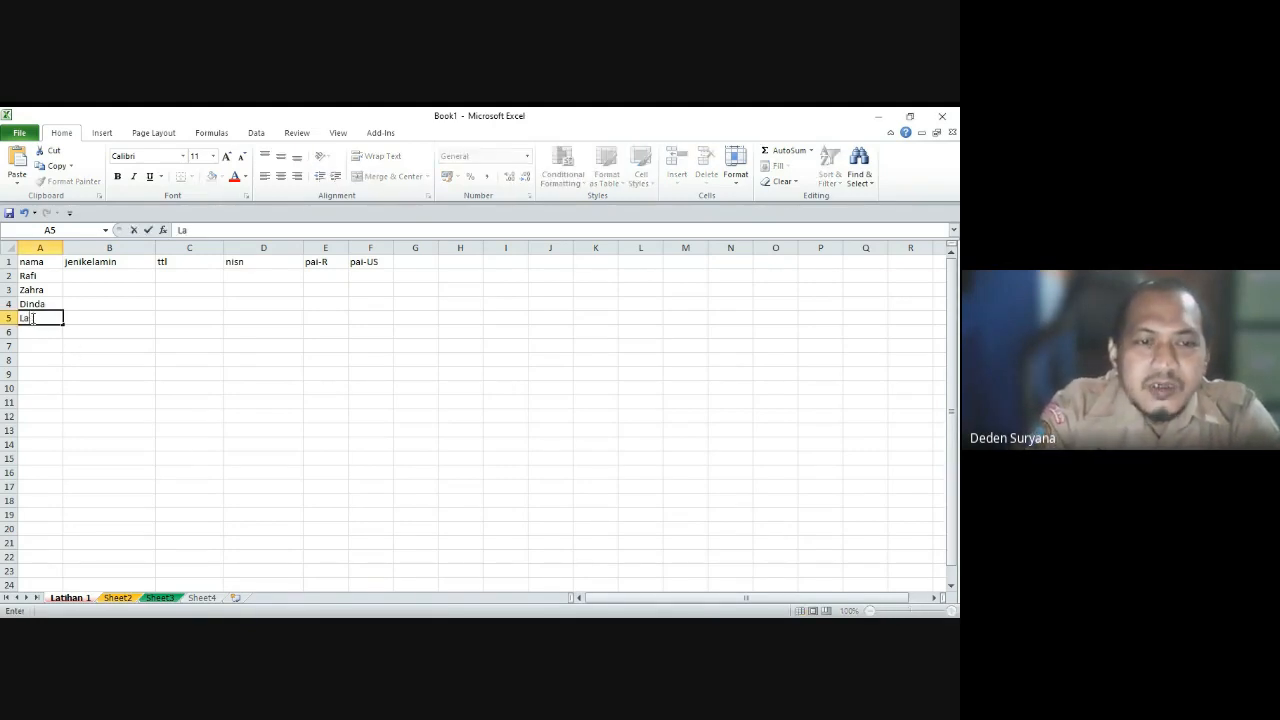
type("ssan")
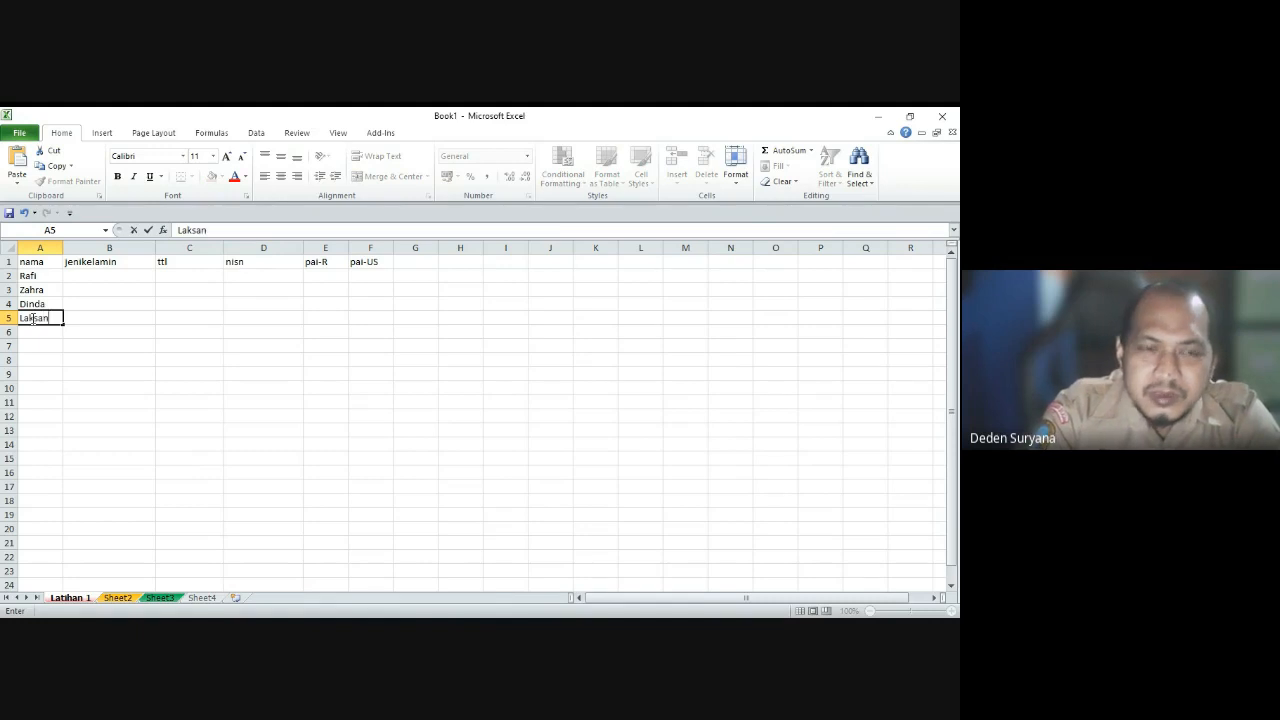
type("a")
key("Return")
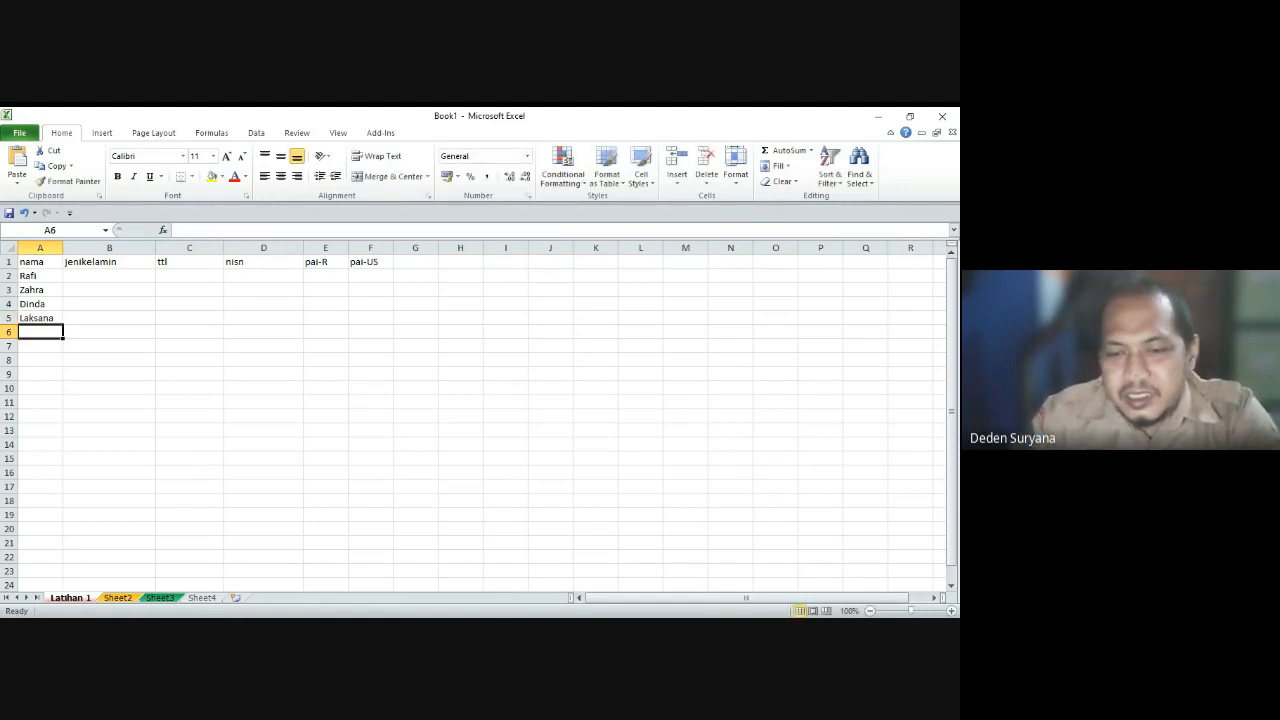
key("alt+Tab")
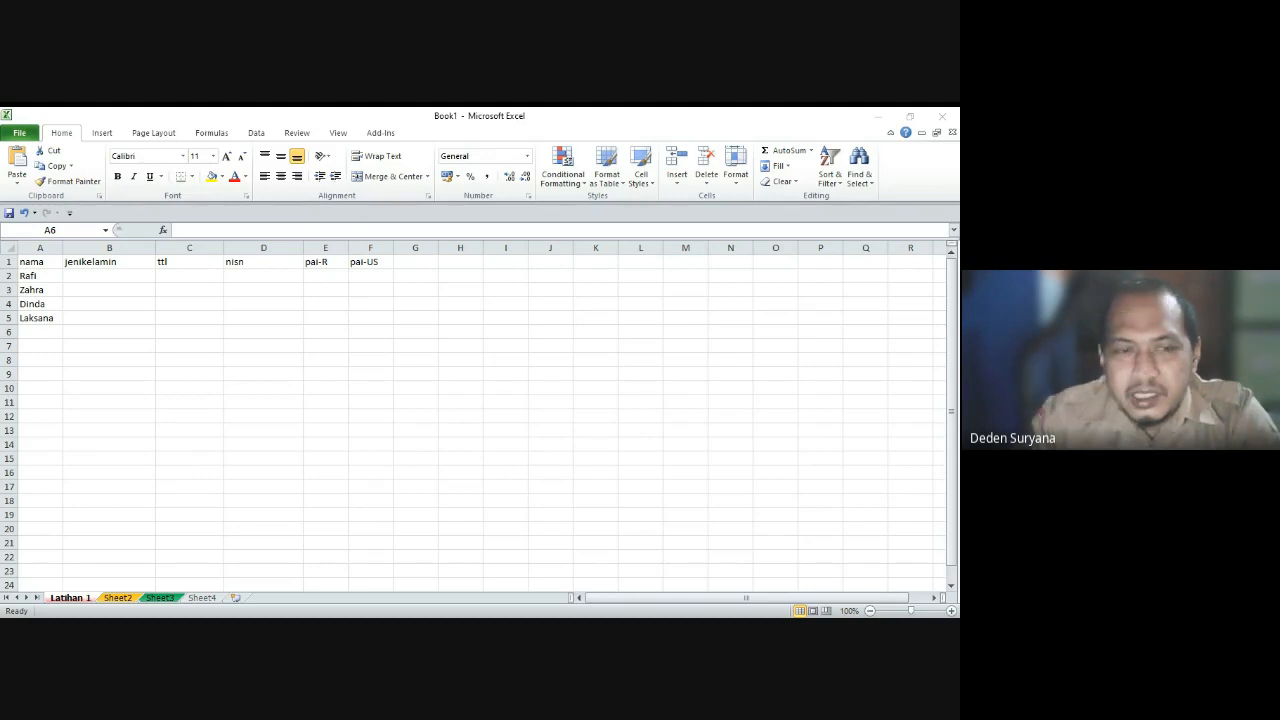
left_click(38, 332)
type("Galang")
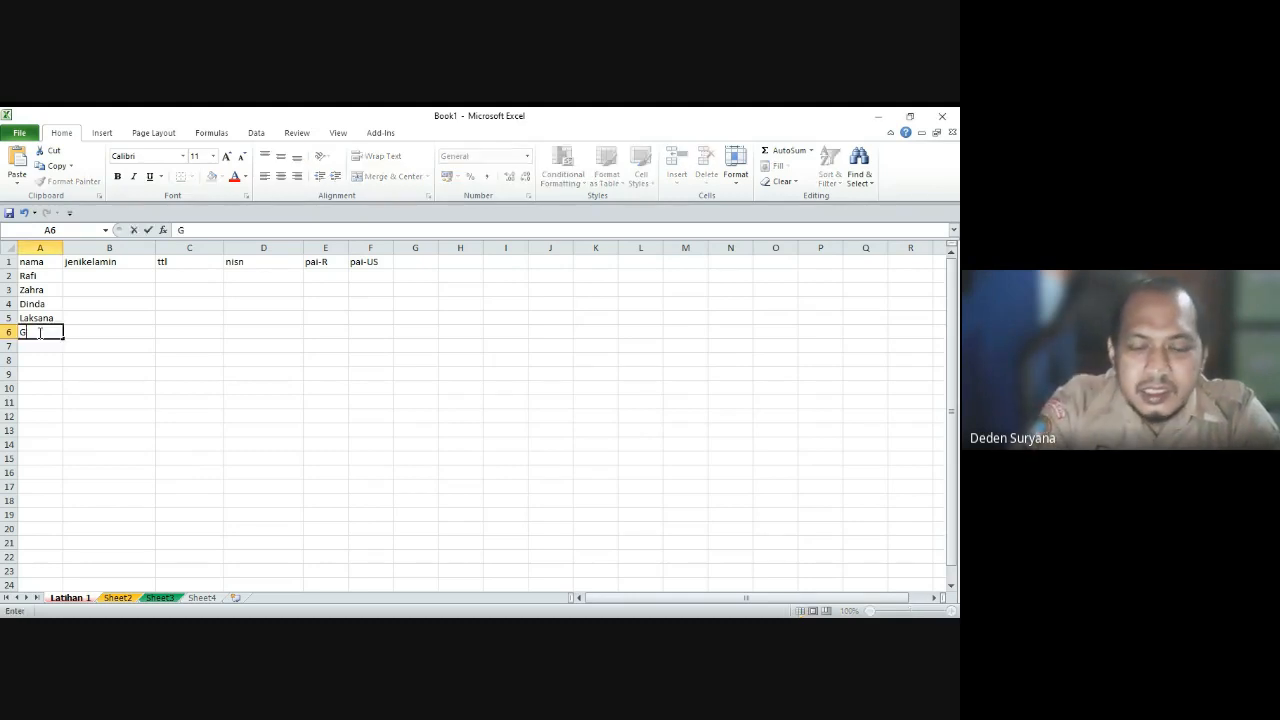
key("Tab")
key("Up")
key("Up")
key("Up")
key("Up")
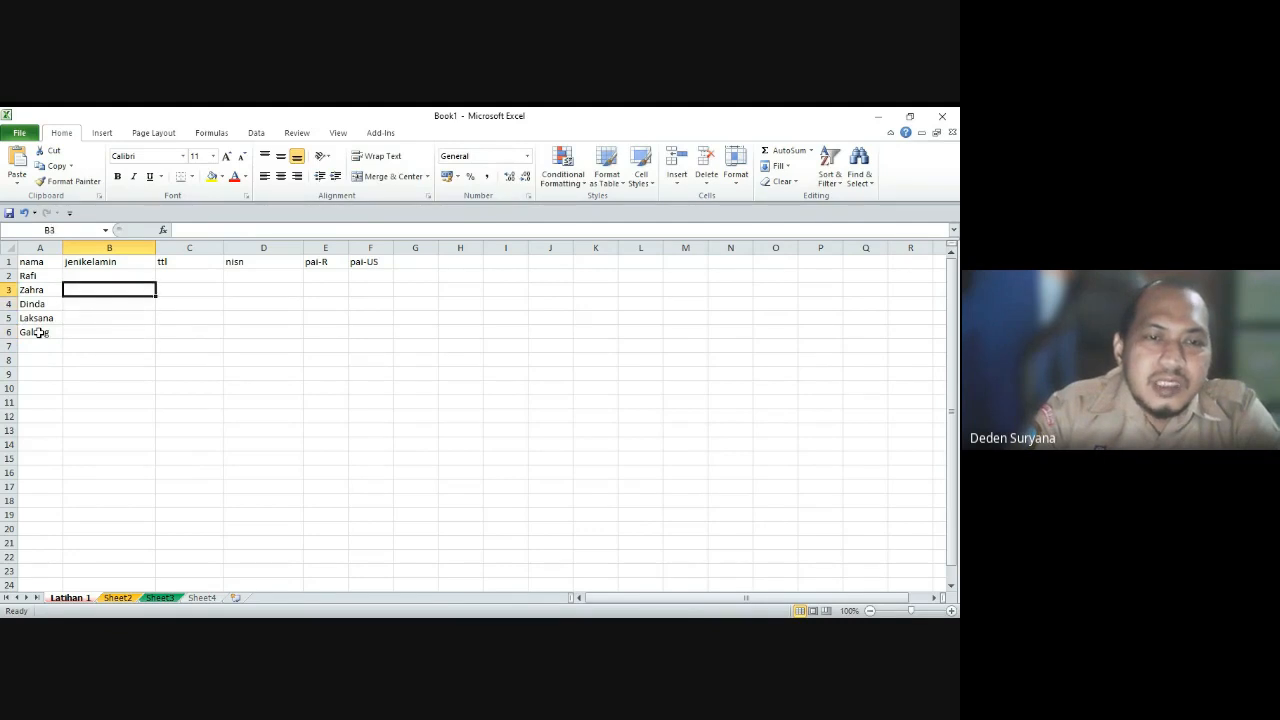
Step: Put Laki-laki in B2 and copy it into B5 and B6
type("Lak")
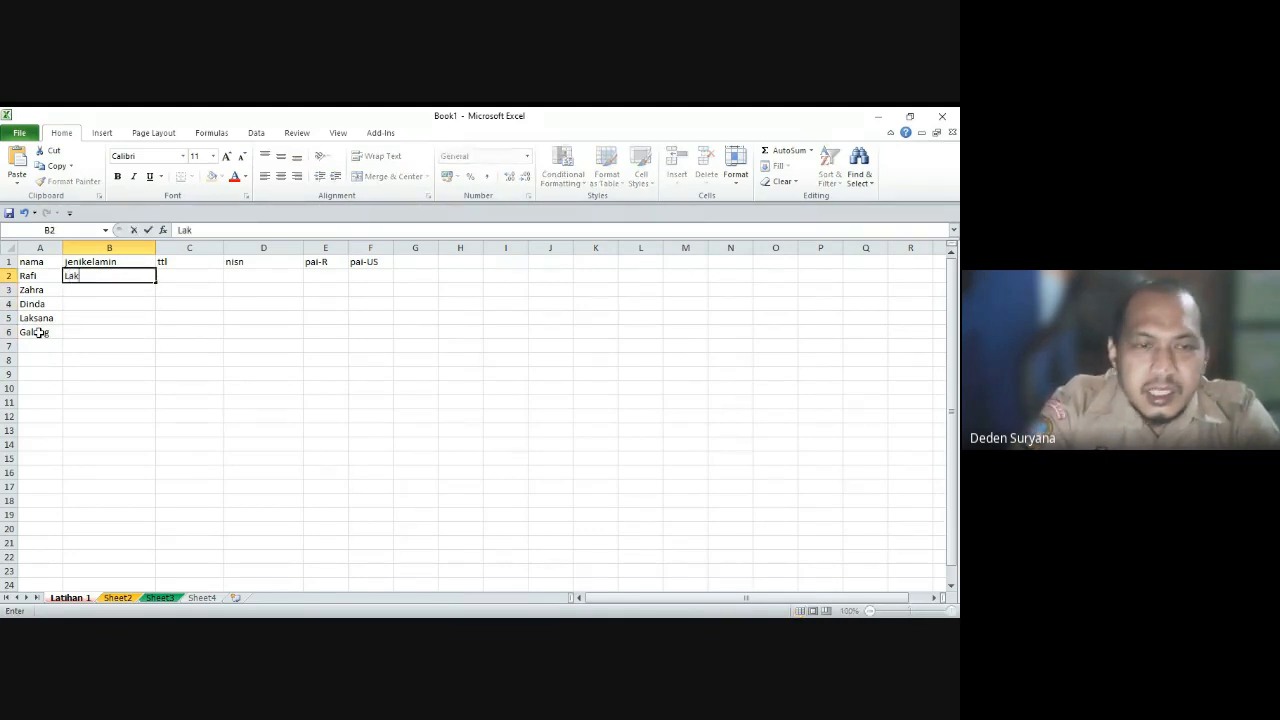
type("i-laki")
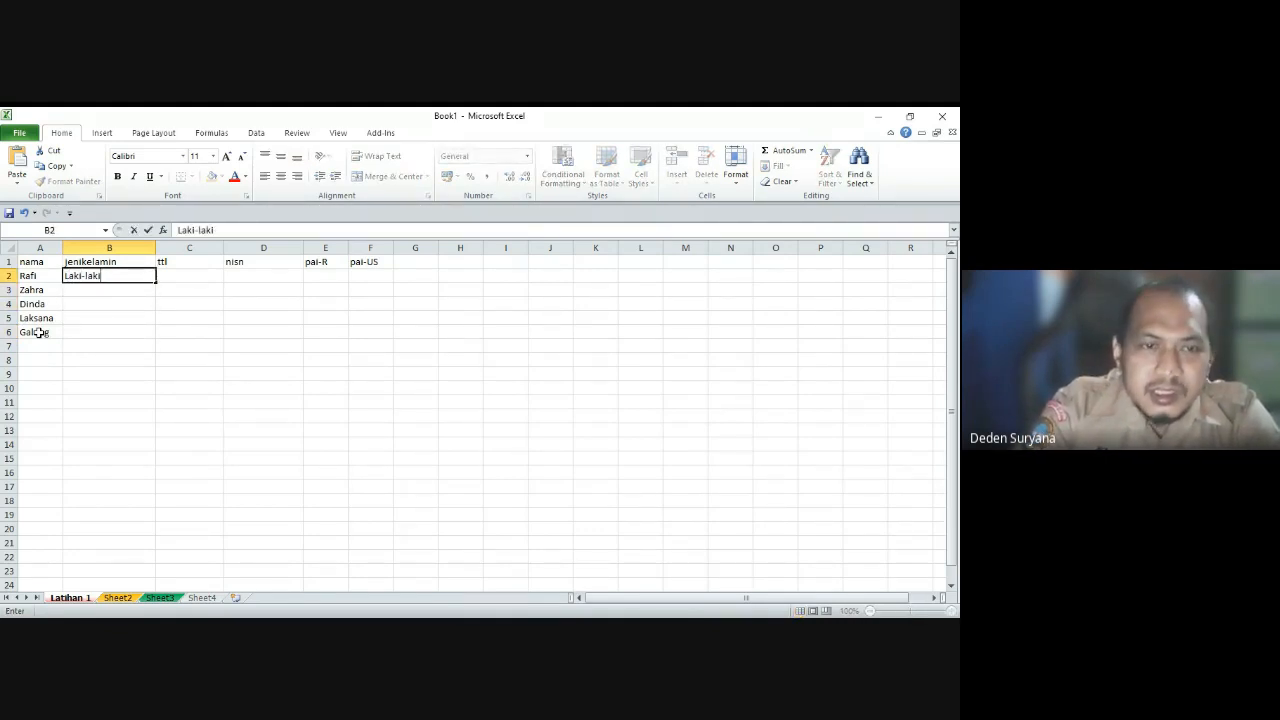
key("Return")
key("Up")
key("ctrl+c")
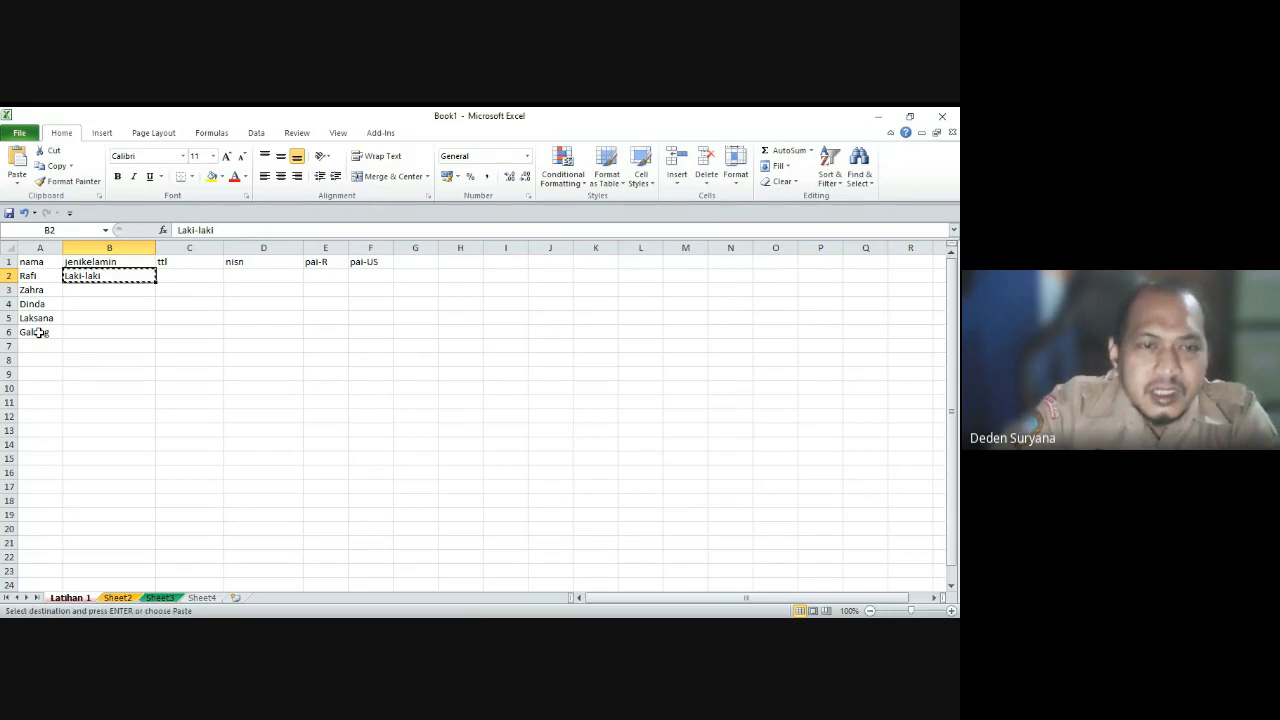
key("Down")
key("Down")
key("Down")
key("Down")
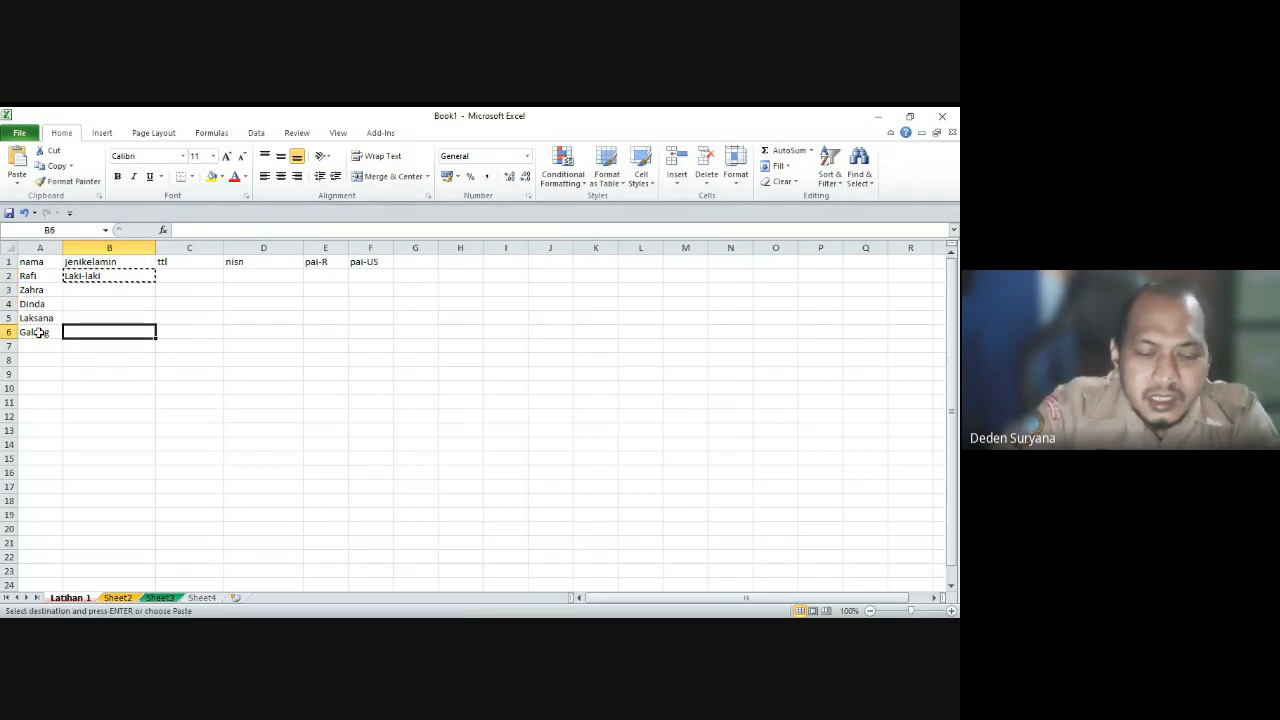
key("ctrl+v")
key("Up")
key("ctrl+v")
Step: Enter Perempuan in B3 and B4
key("Up")
key("Up")
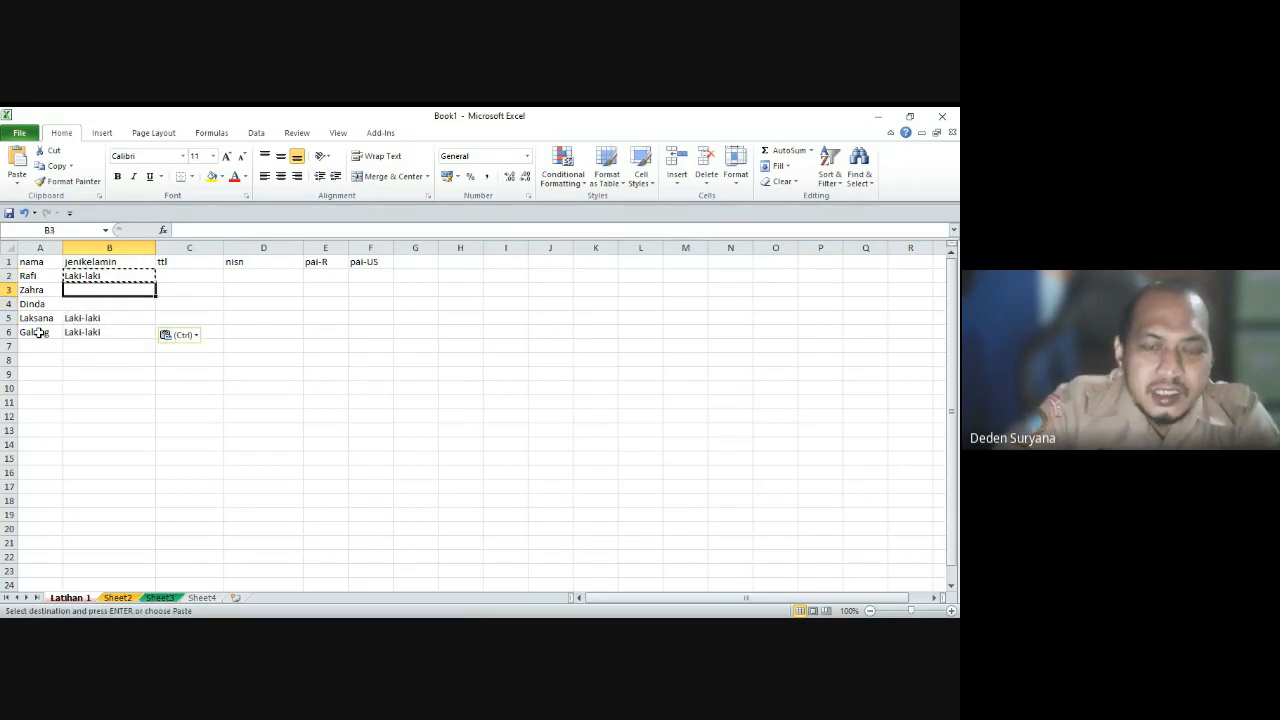
type("Peremp")
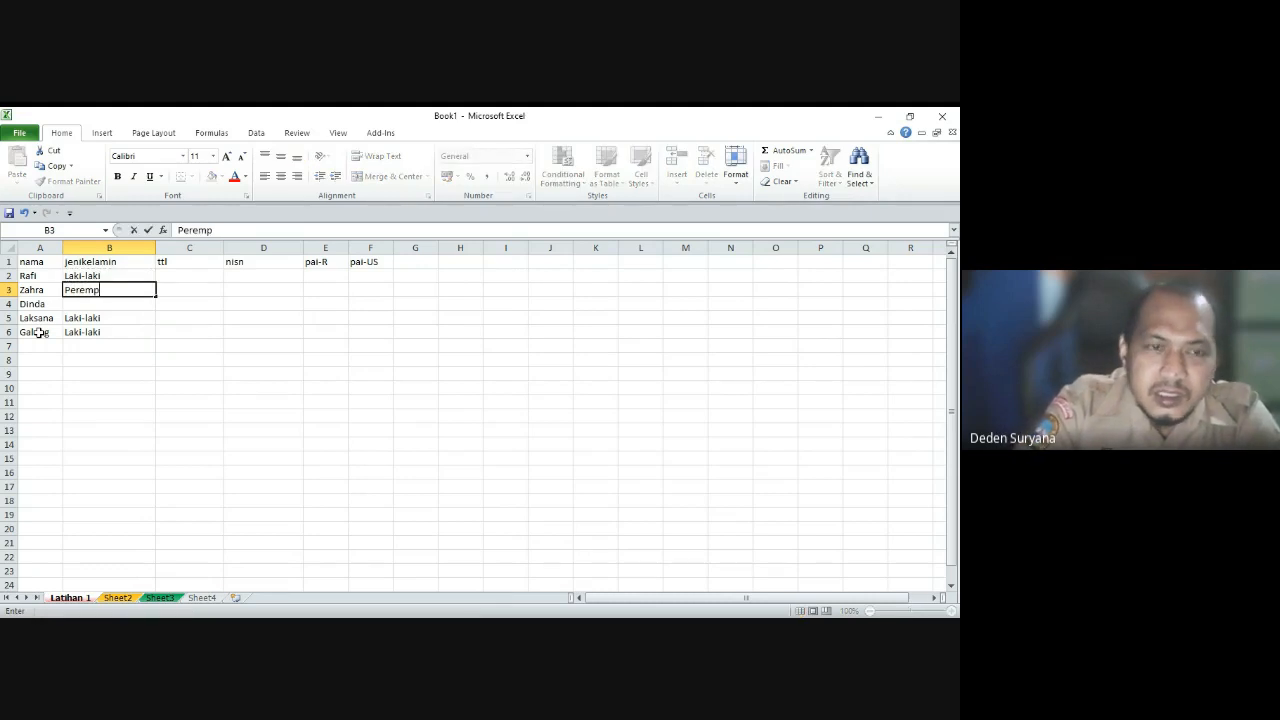
type("uan")
key("Return")
type("Perem")
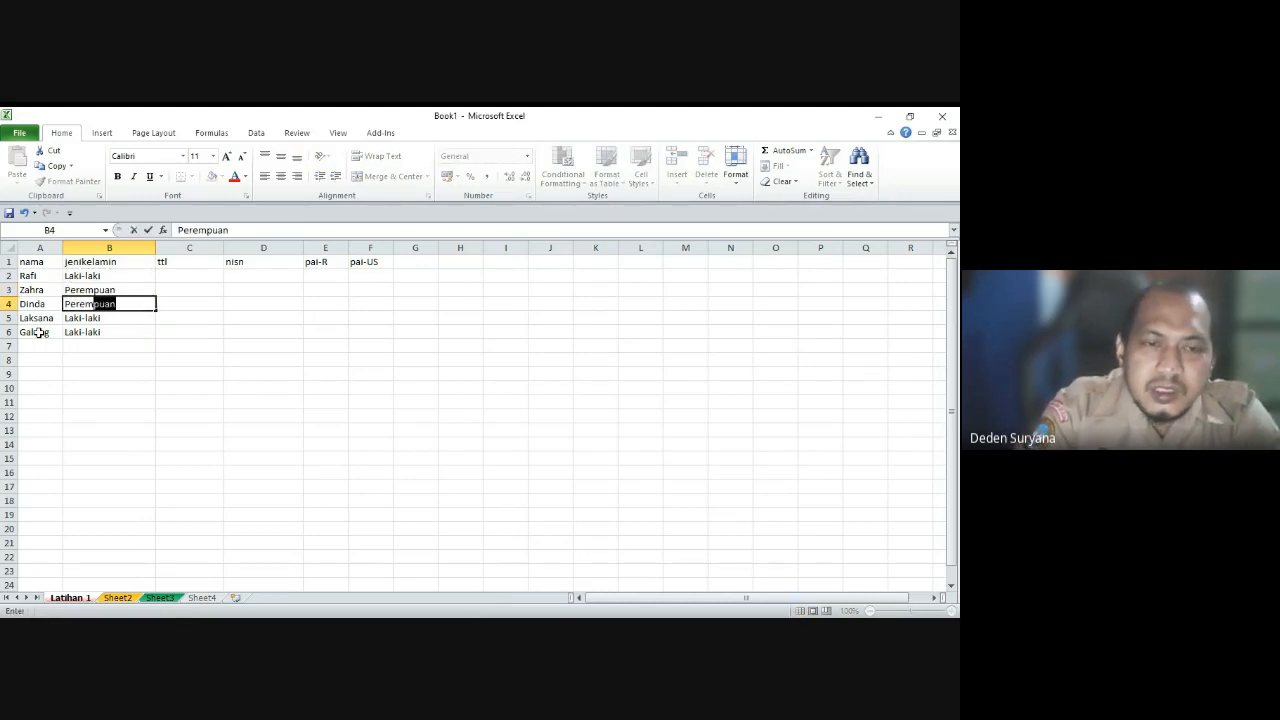
key("Tab")
key("Up")
key("Up")
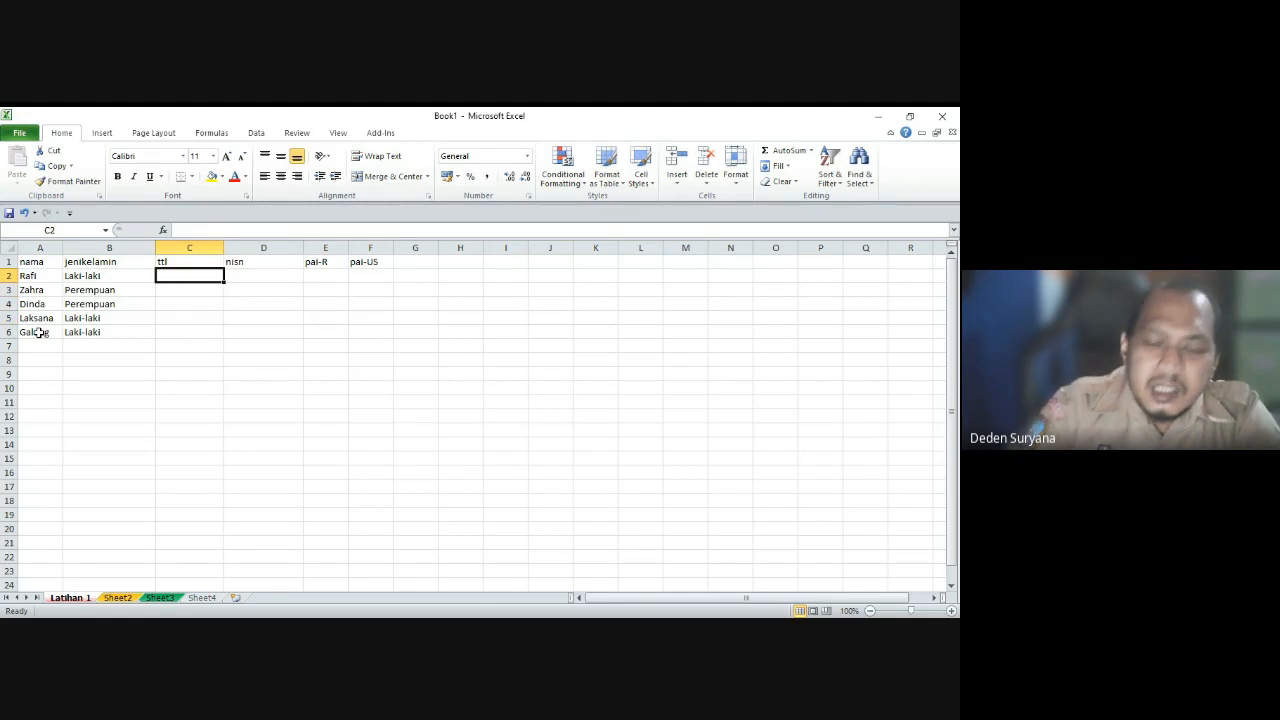
Step: Enter 'Jakarta, 1 September 2021' in C2, widen column C, and fill the date series to C6
type("Jakarta")
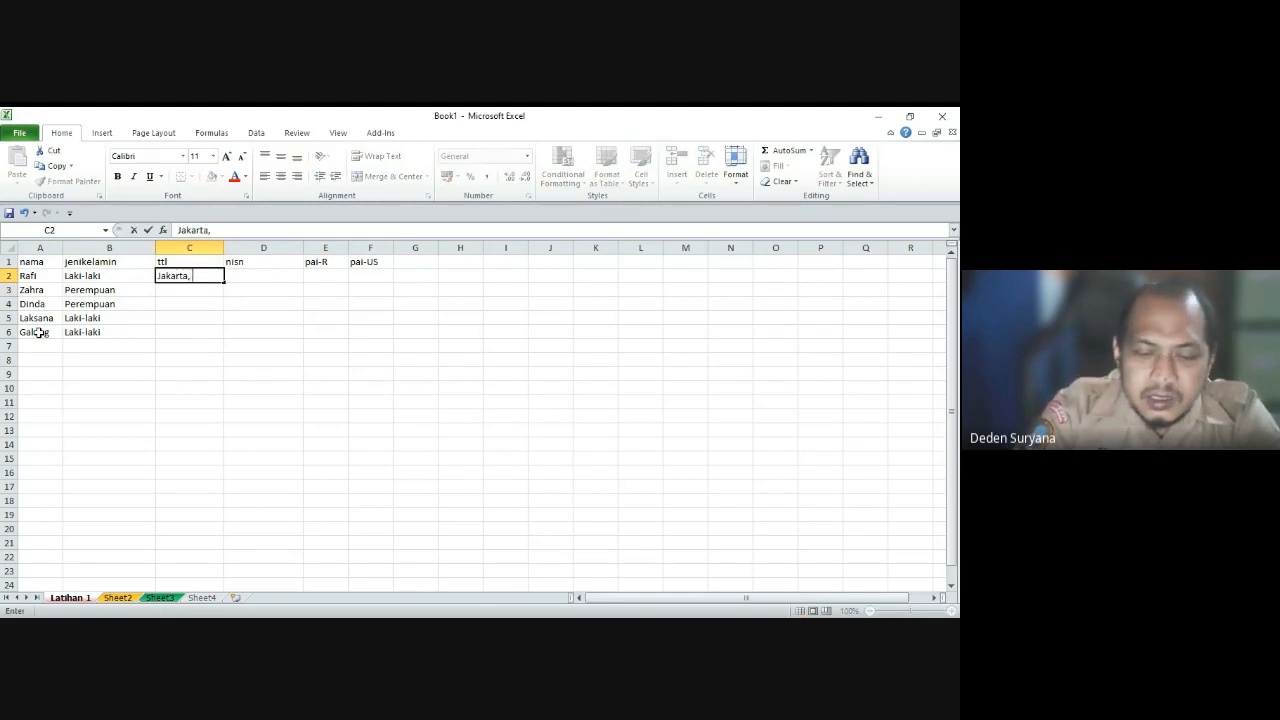
type(", 1 Se")
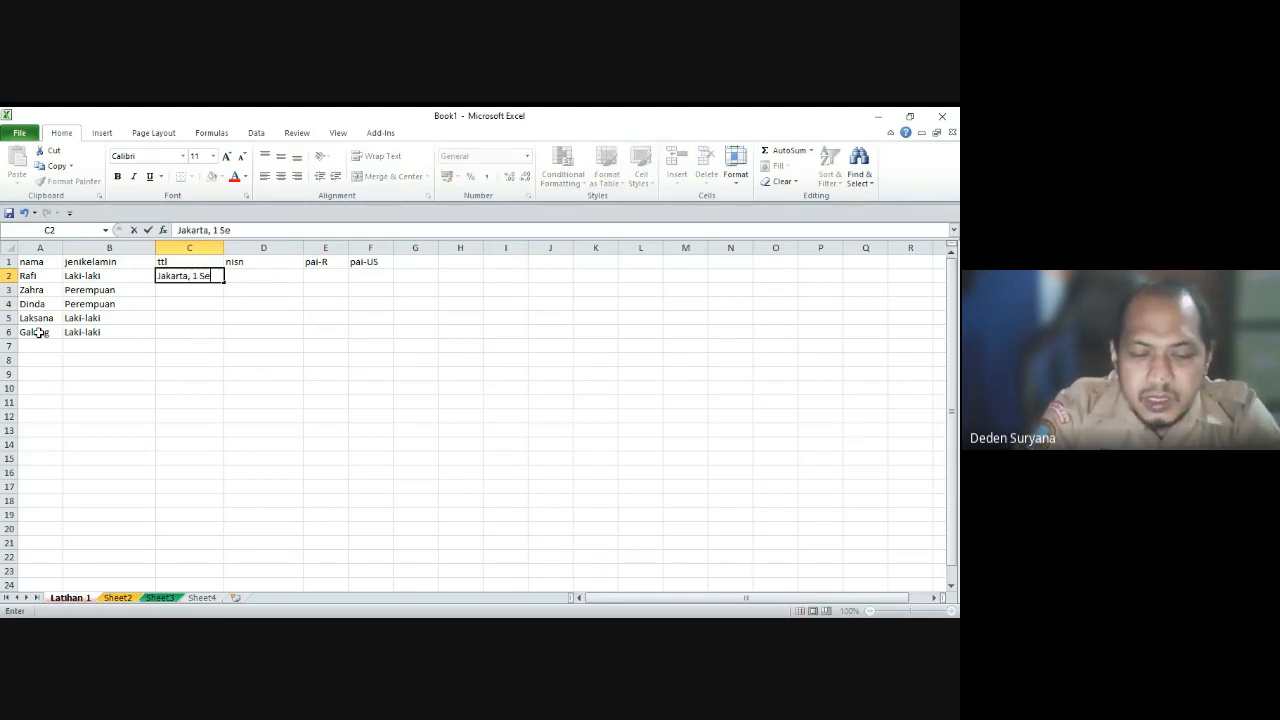
type("pterb")
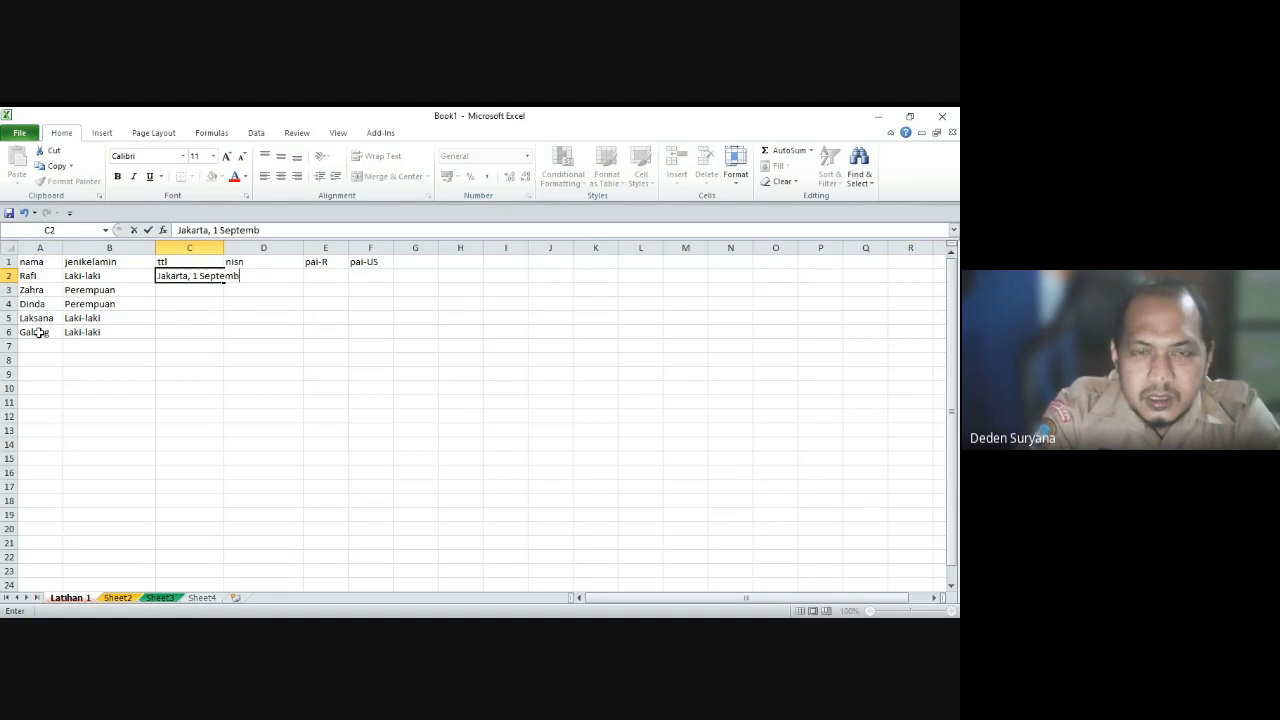
type("er 2021")
key("Return")
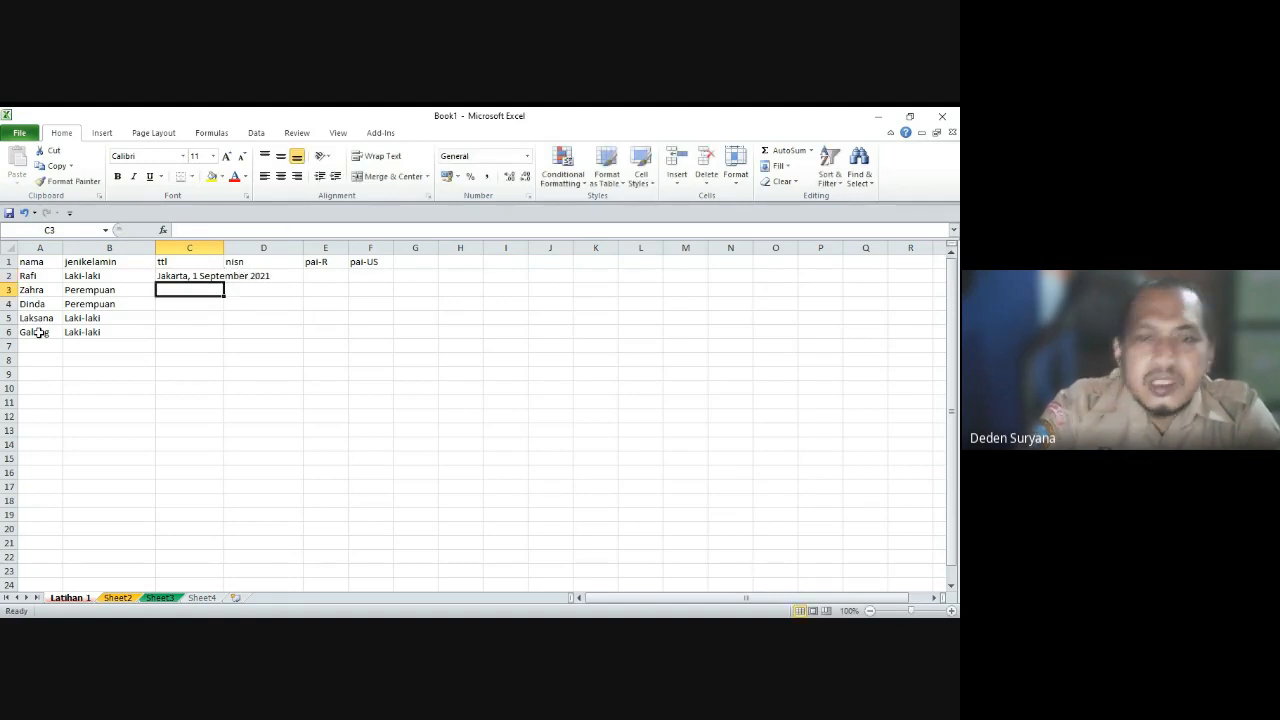
left_click_drag(223, 248, 321, 252)
left_click(270, 275)
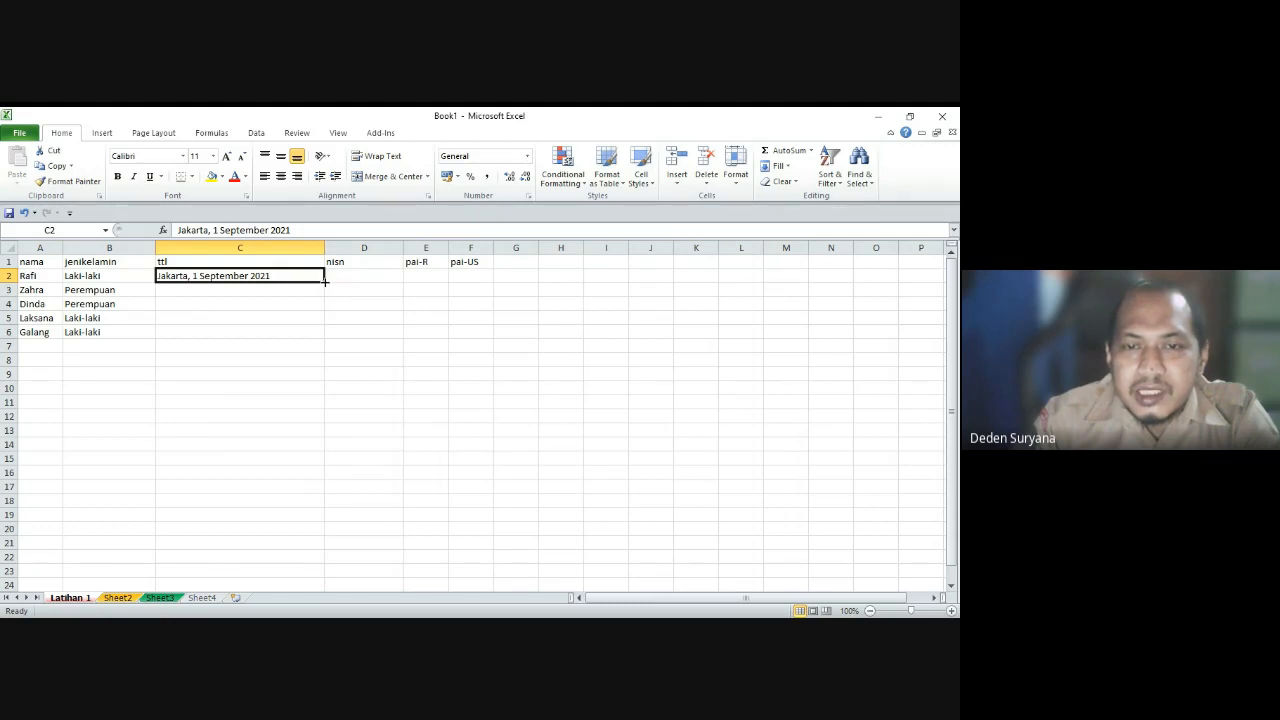
left_click_drag(325, 281, 329, 337)
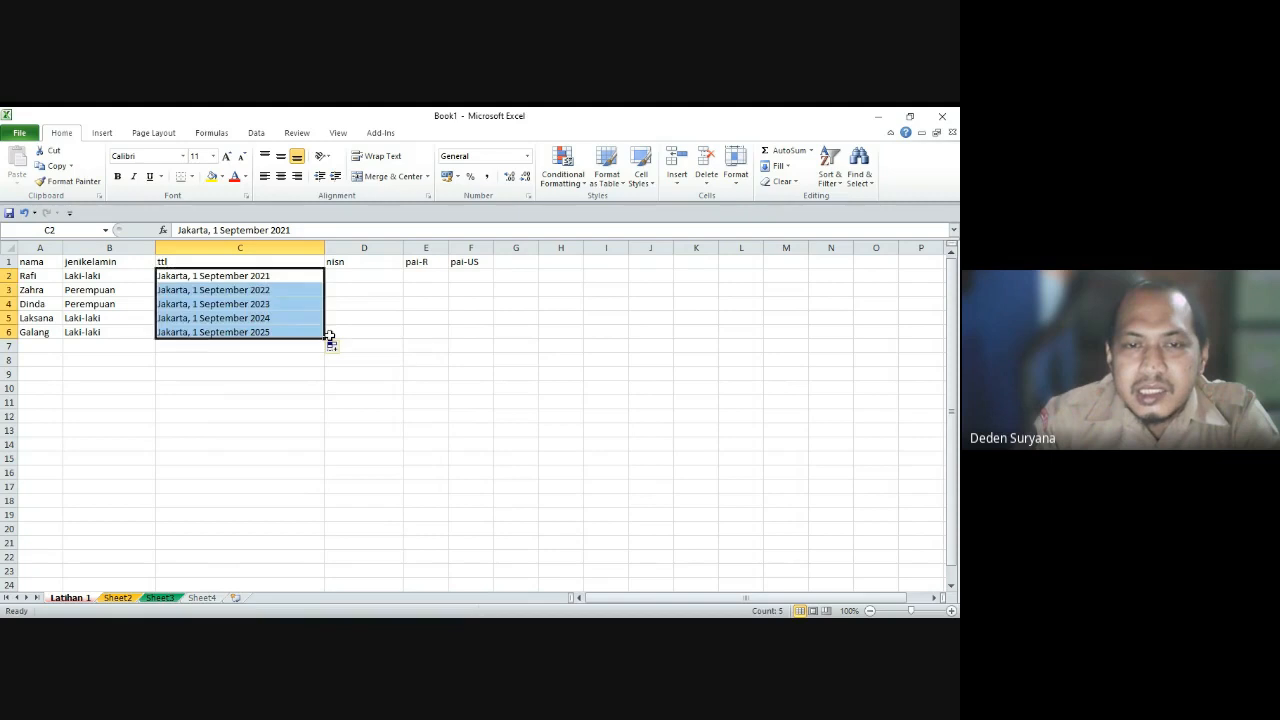
left_click(406, 364)
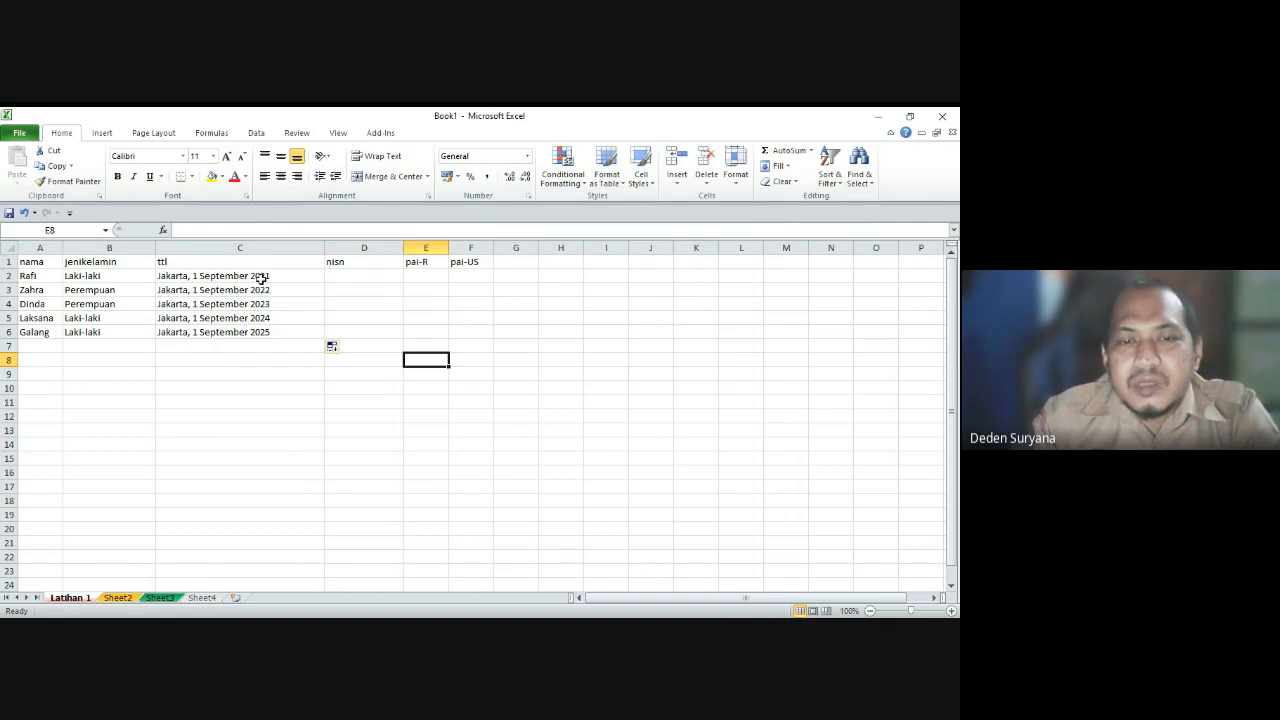
Step: Correct C2's birth year to 2005
left_click(221, 276)
left_click(310, 230)
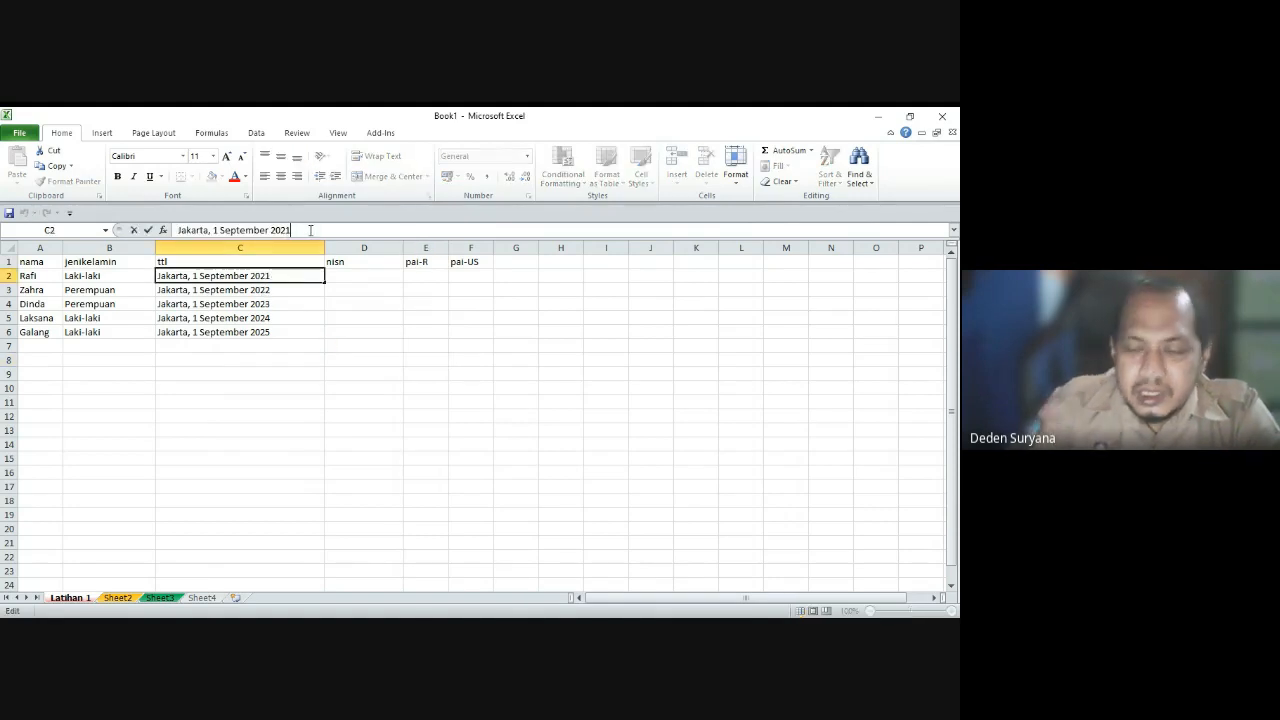
key("BackSpace")
key("BackSpace")
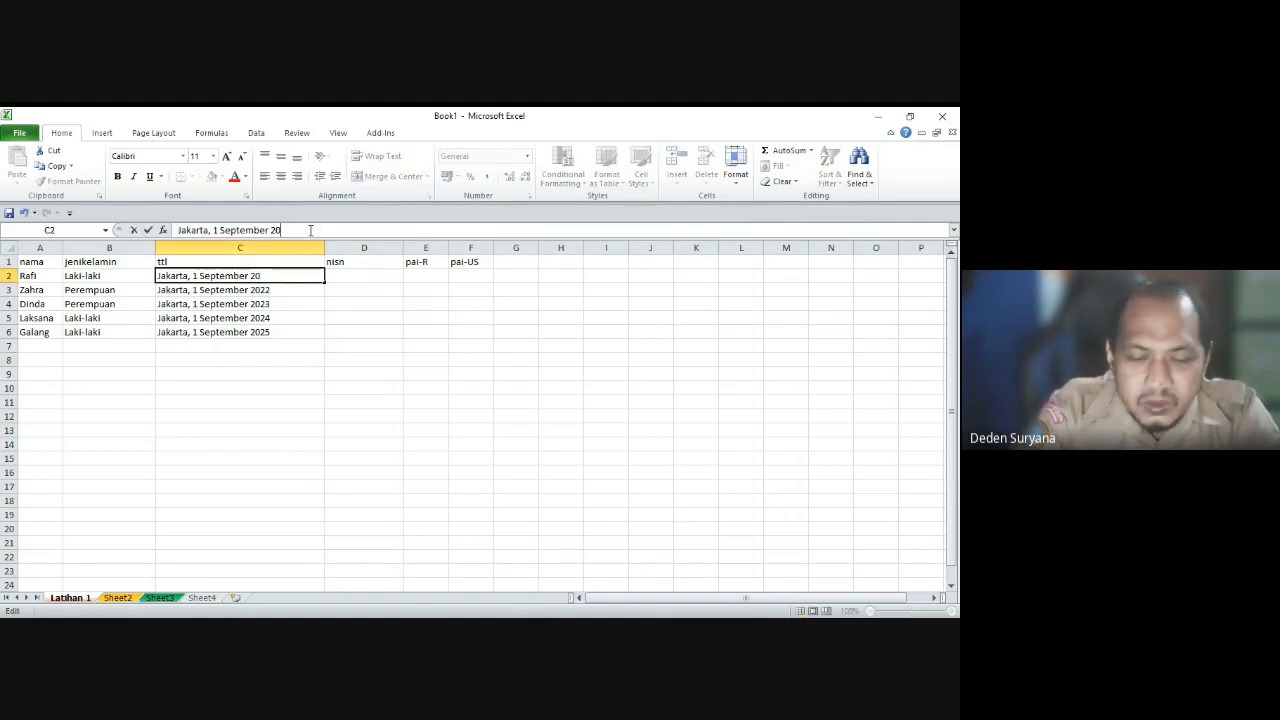
type("05")
key("Return")
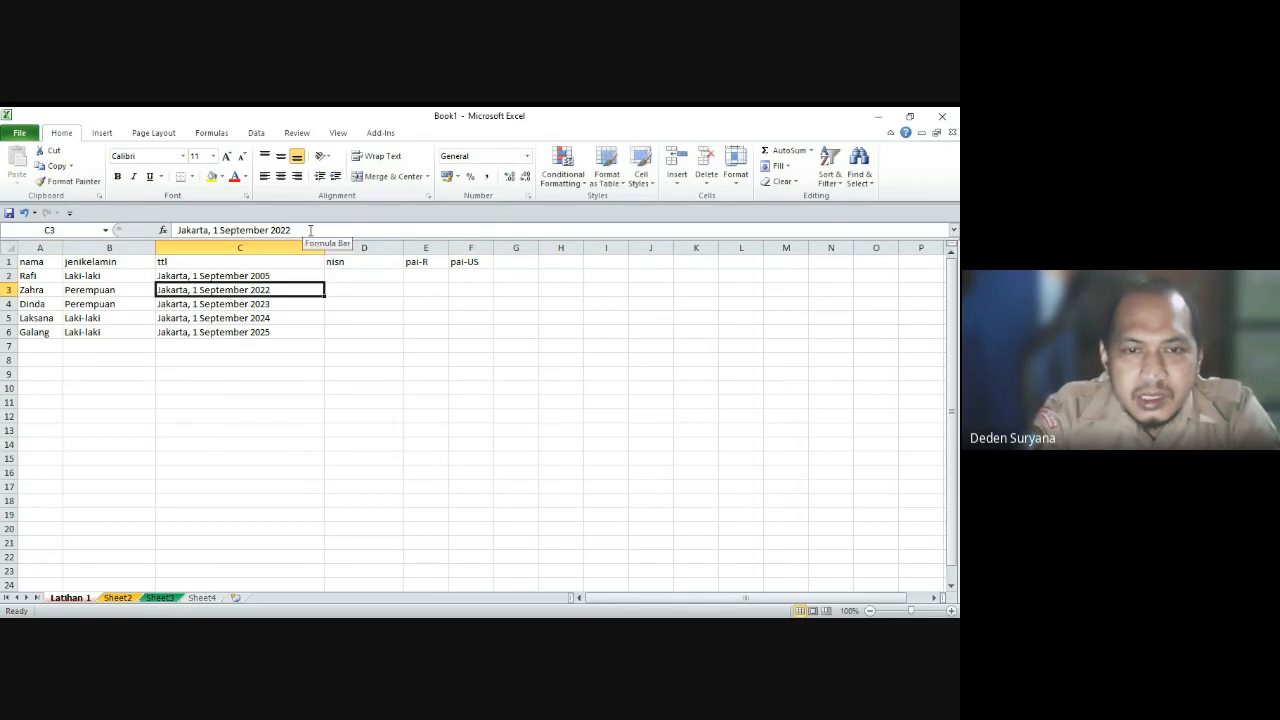
Step: Set C3 to 'Jakarta, 11 September 2004' and fill the dates down through C6
left_click(221, 230)
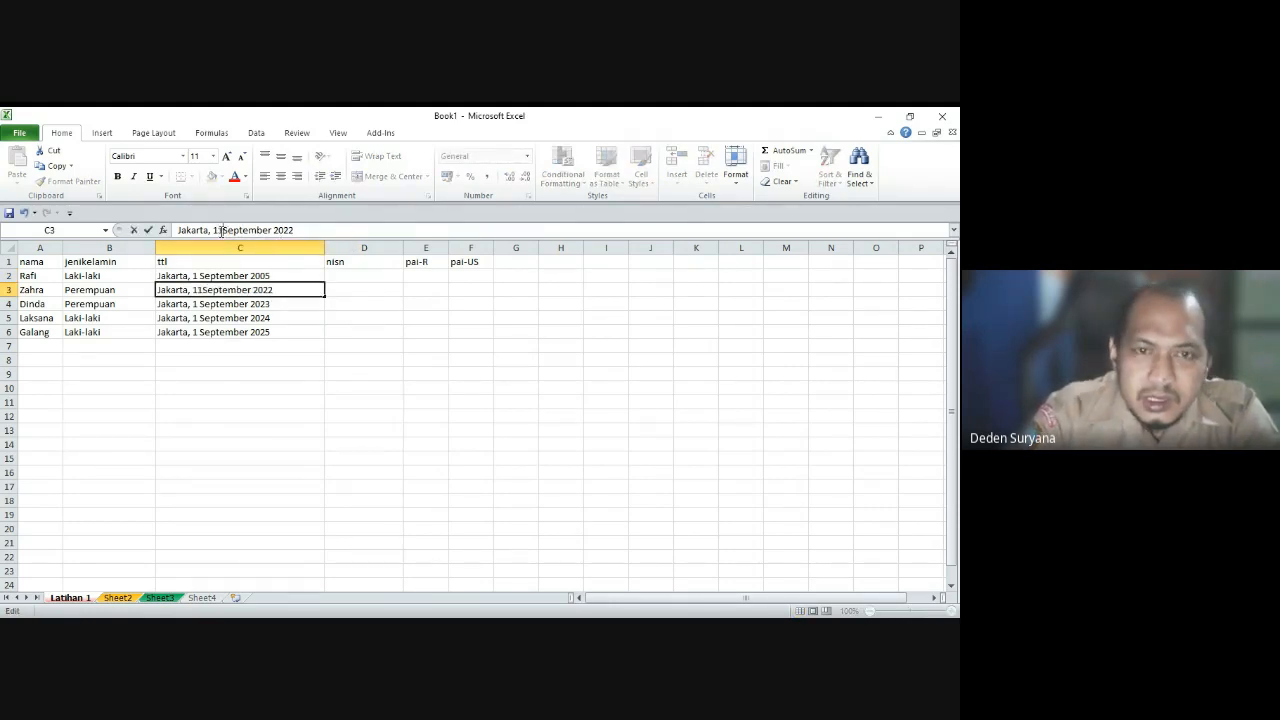
type("1")
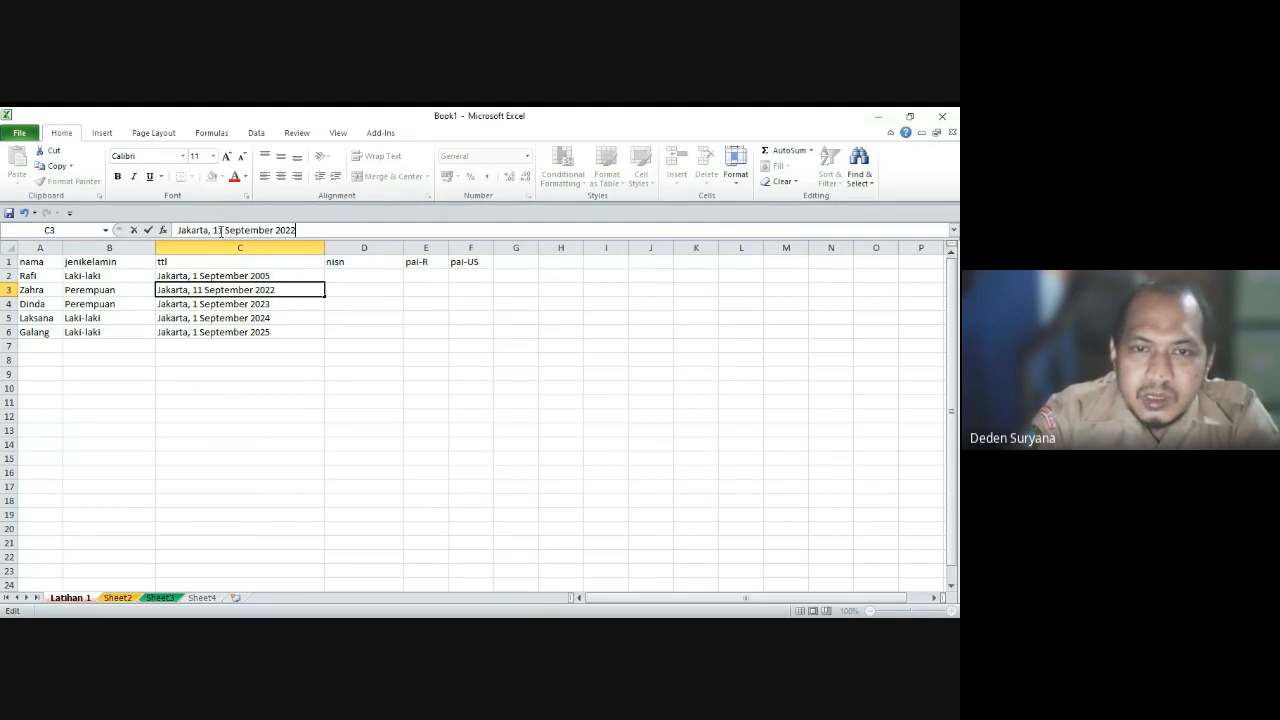
key("BackSpace")
key("BackSpace")
type("04")
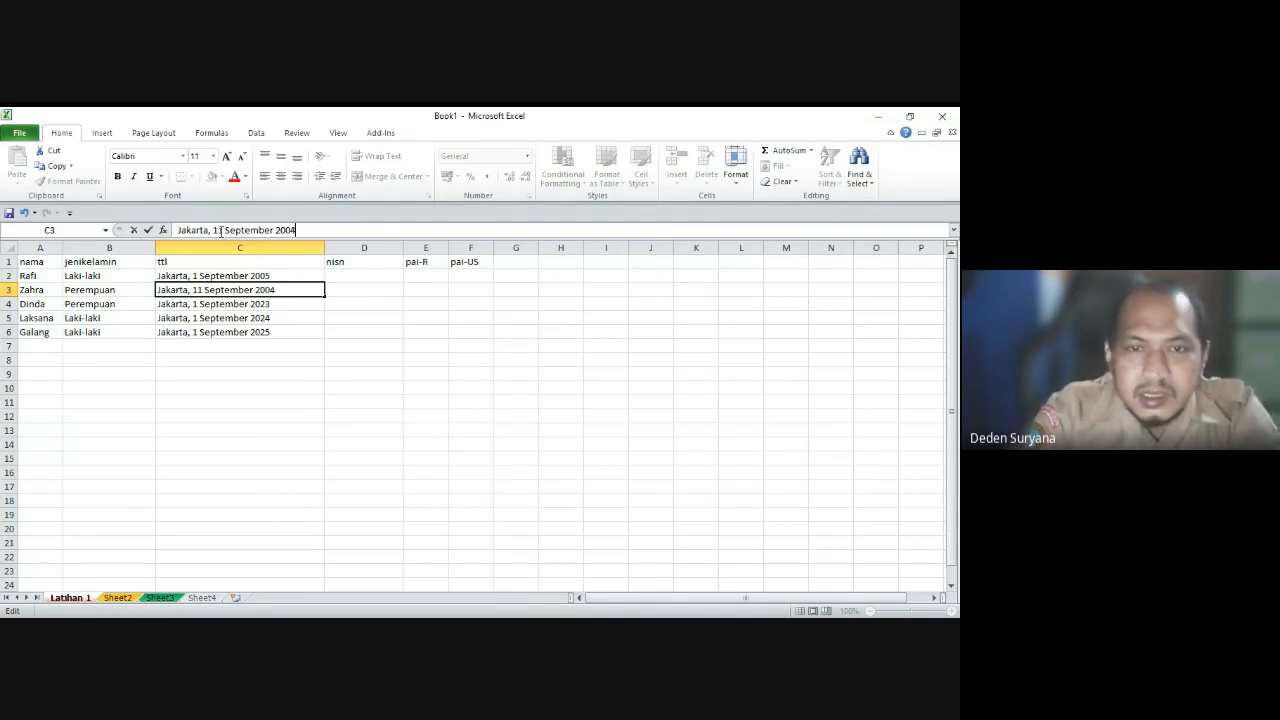
key("Return")
key("Up")
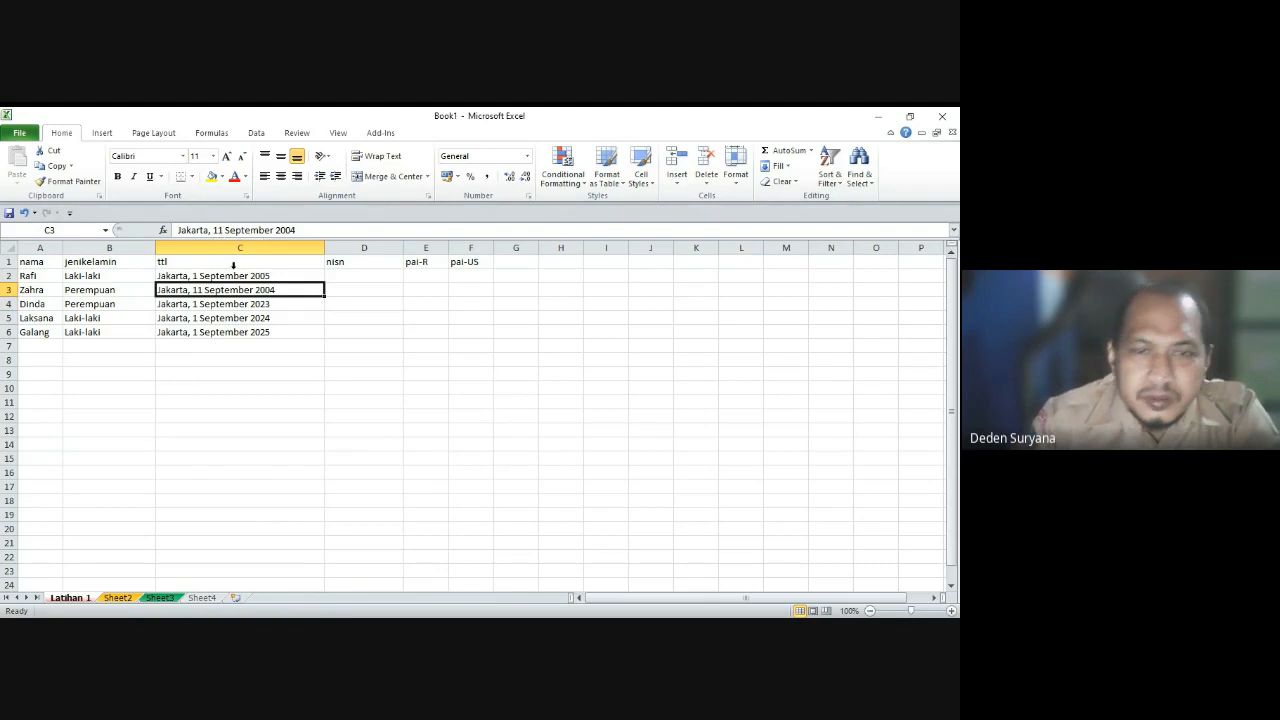
left_click_drag(326, 296, 323, 340)
left_click(258, 304)
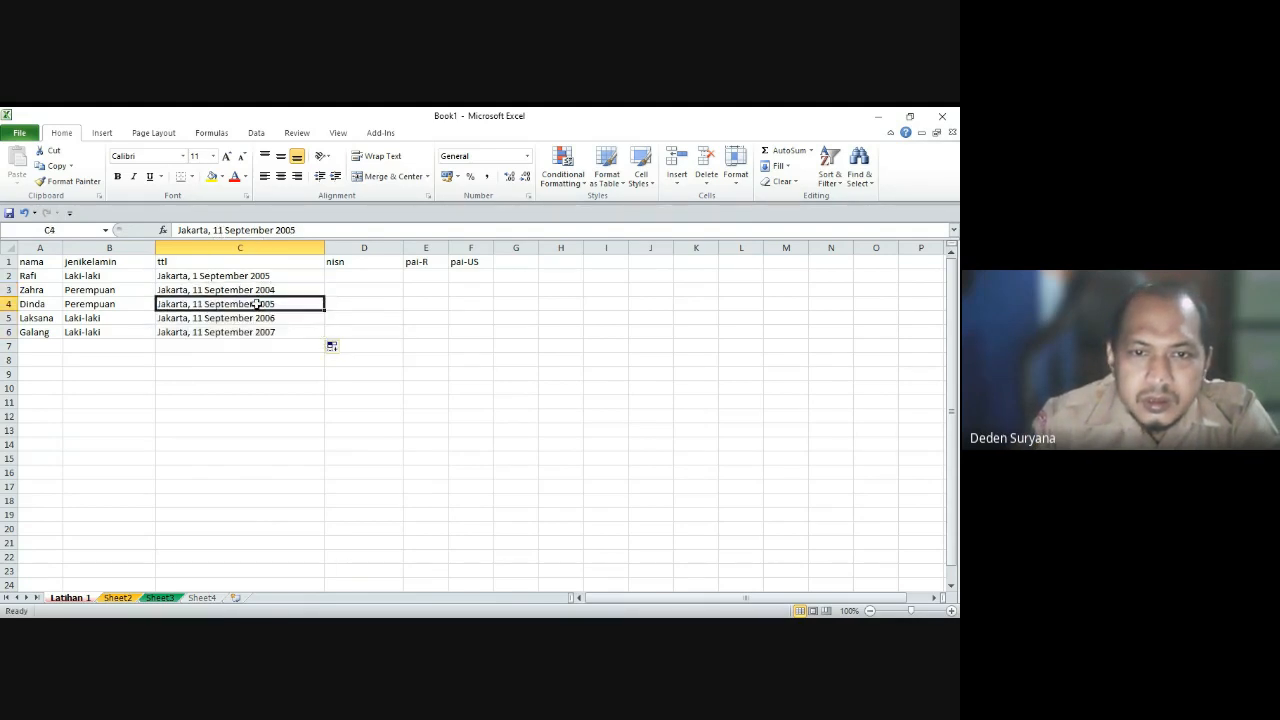
left_click(262, 356)
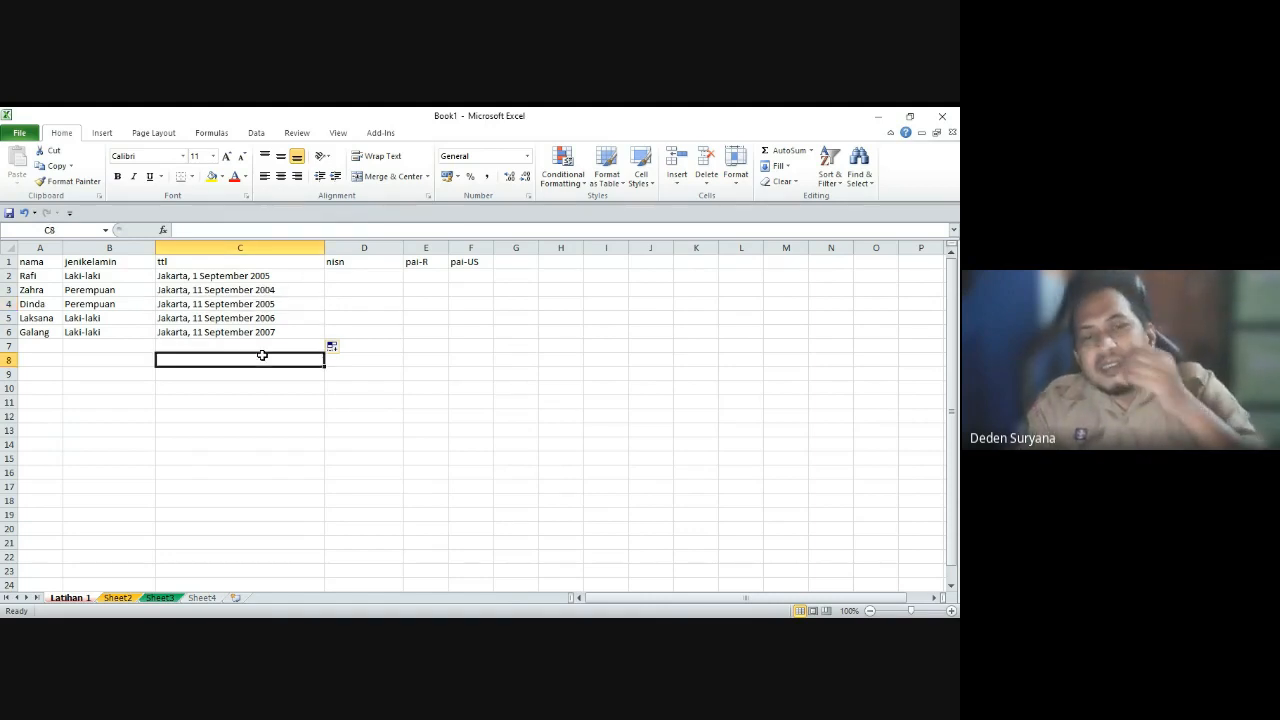
Step: Check the birth dates in C2 through C4, then go to nisn cell D2
left_click(250, 292)
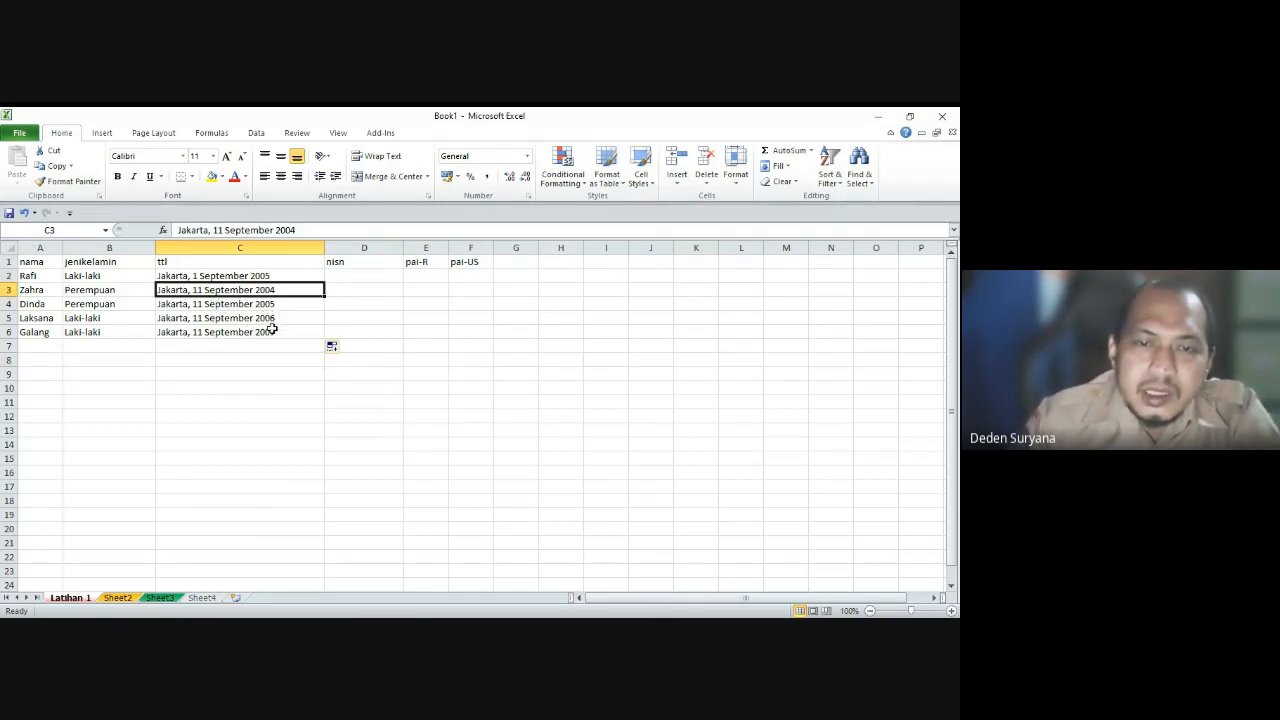
left_click(259, 277)
left_click(258, 303)
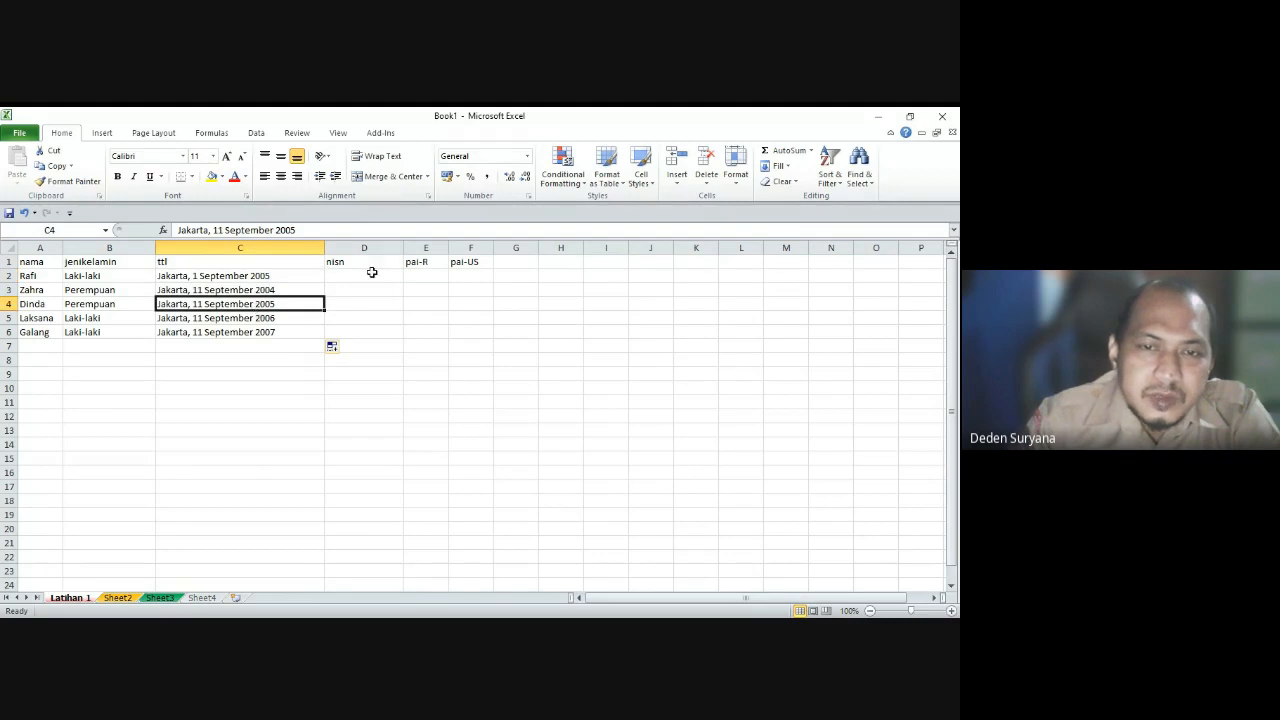
left_click(367, 265)
left_click(367, 273)
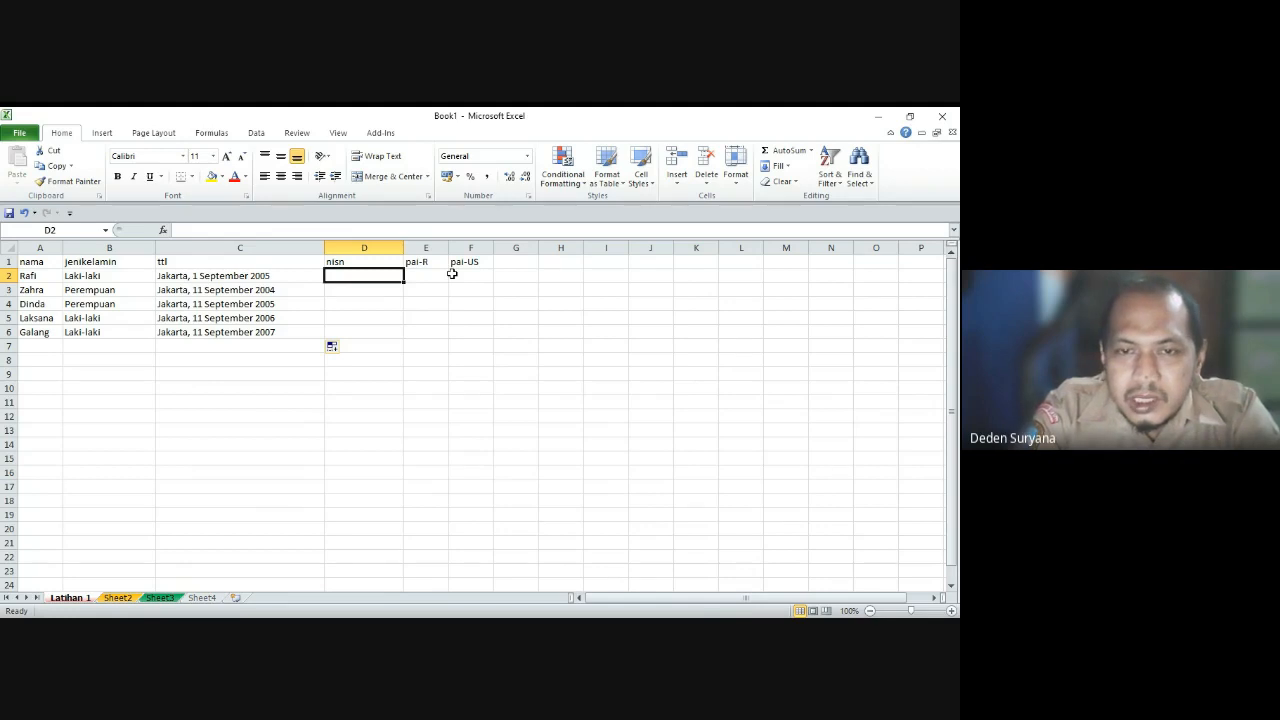
Step: Enter a first nisn value in D2 and check how Excel stores it
type("009")
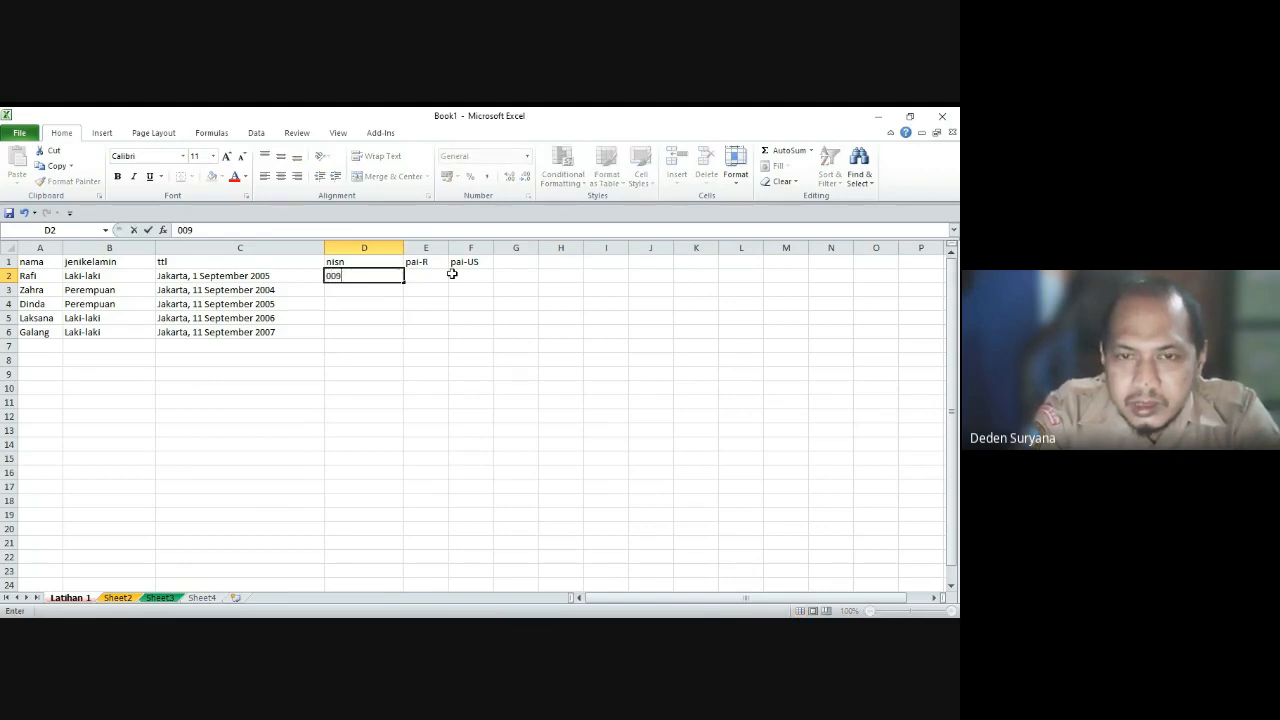
key("Return")
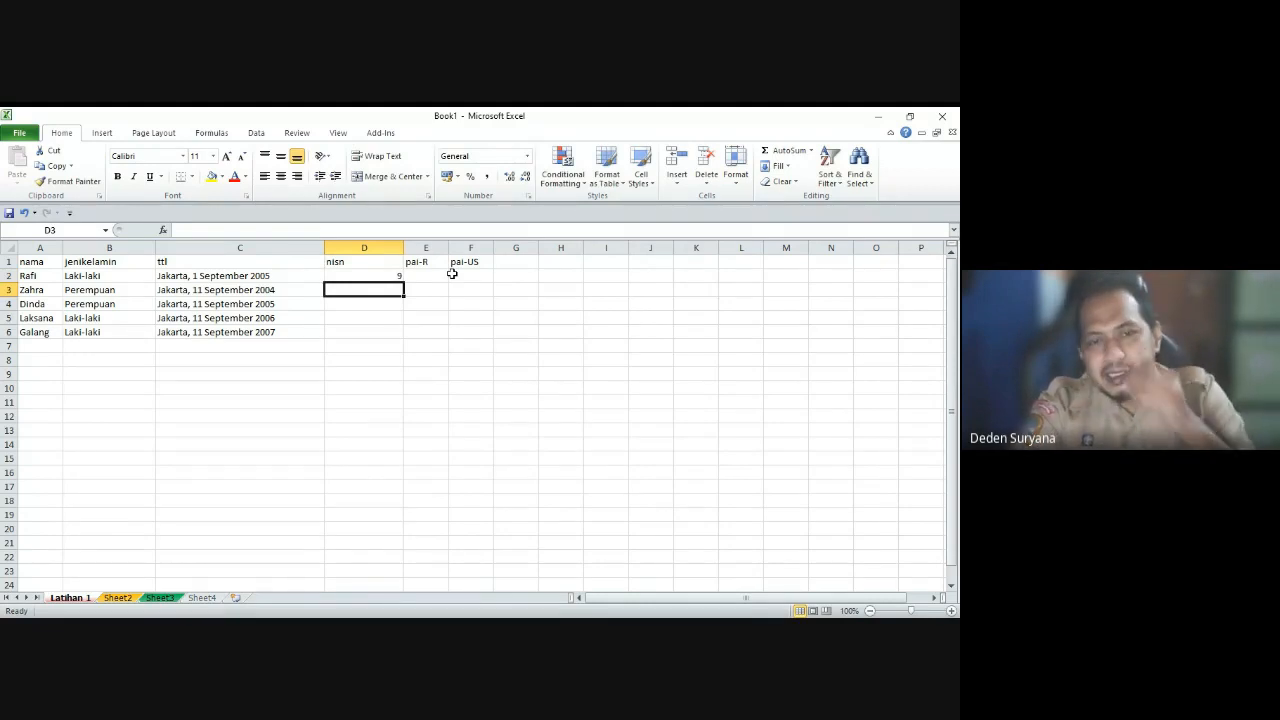
key("Up")
key("Down")
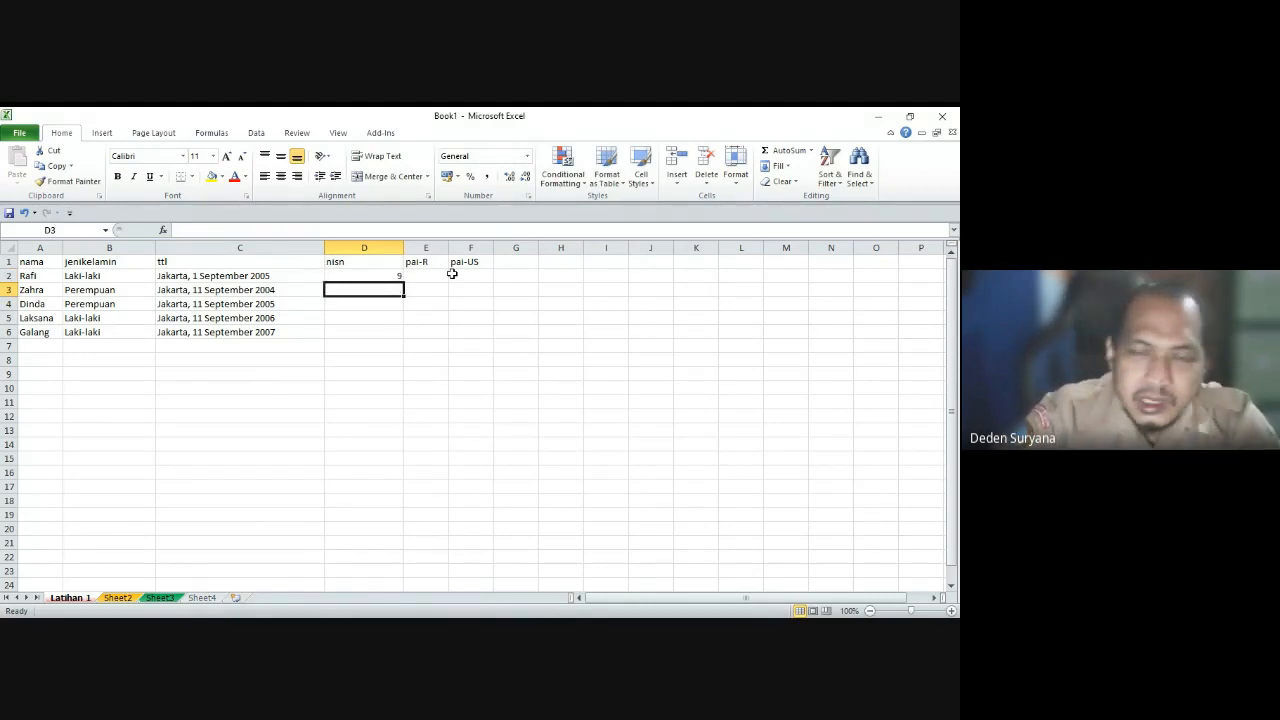
key("Up")
key("Down")
key("Up")
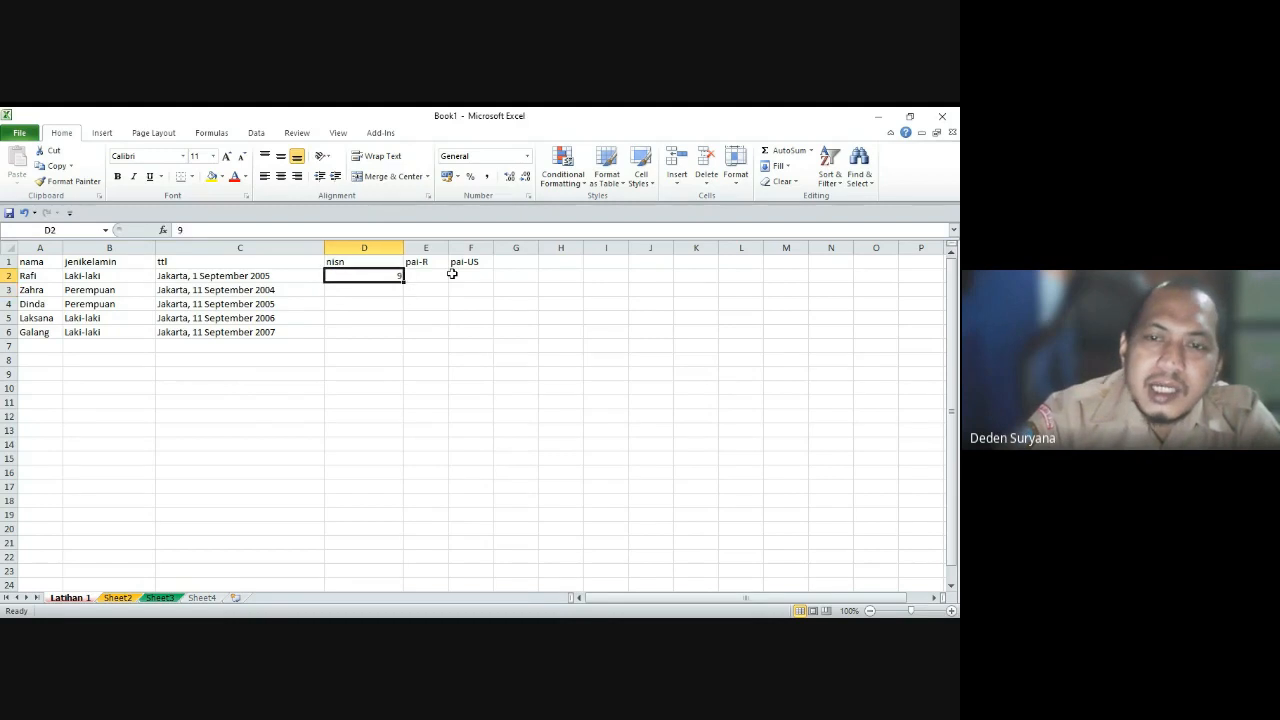
key("Down")
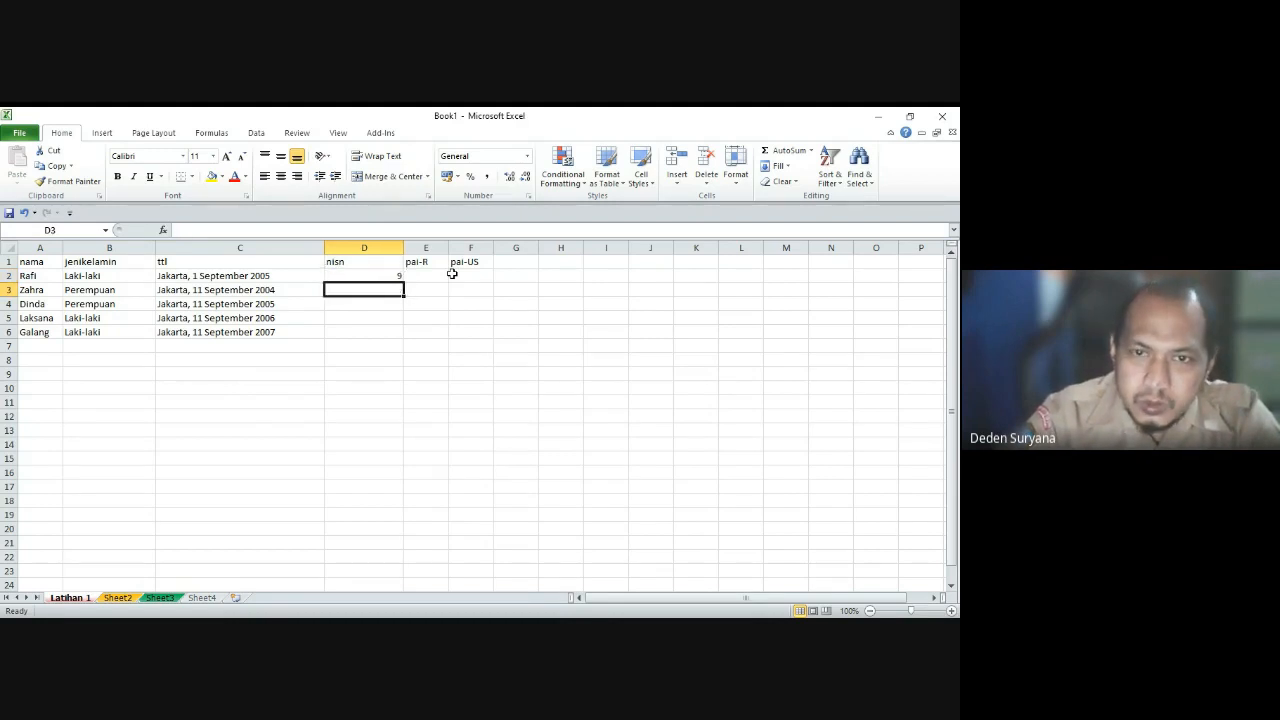
key("Up")
key("Down")
key("Down")
key("Down")
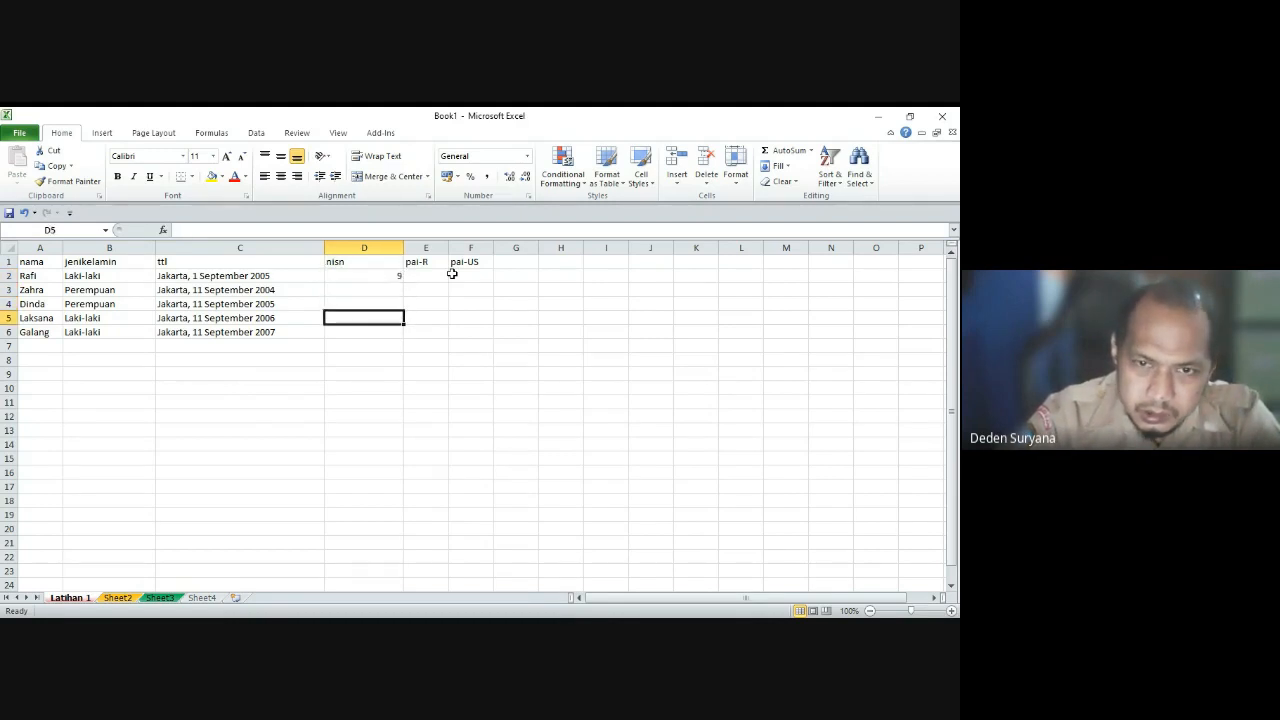
key("Down")
key("Up")
key("Up")
key("Up")
key("Up")
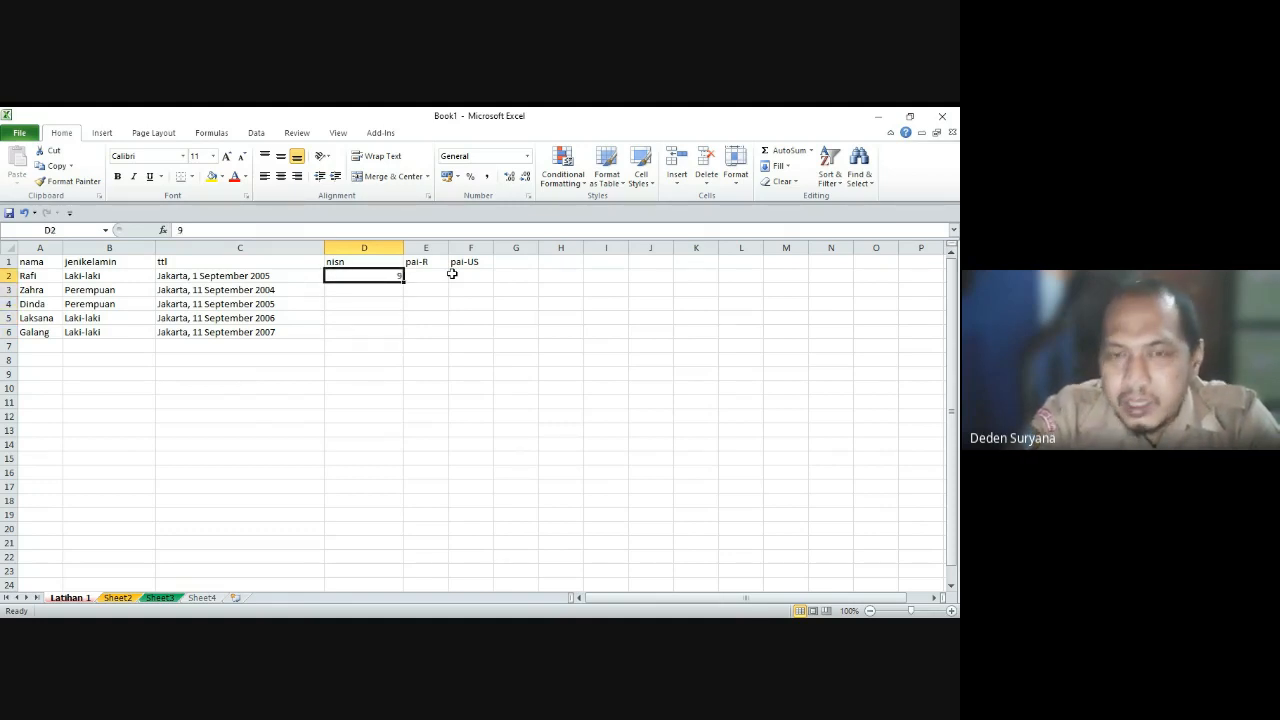
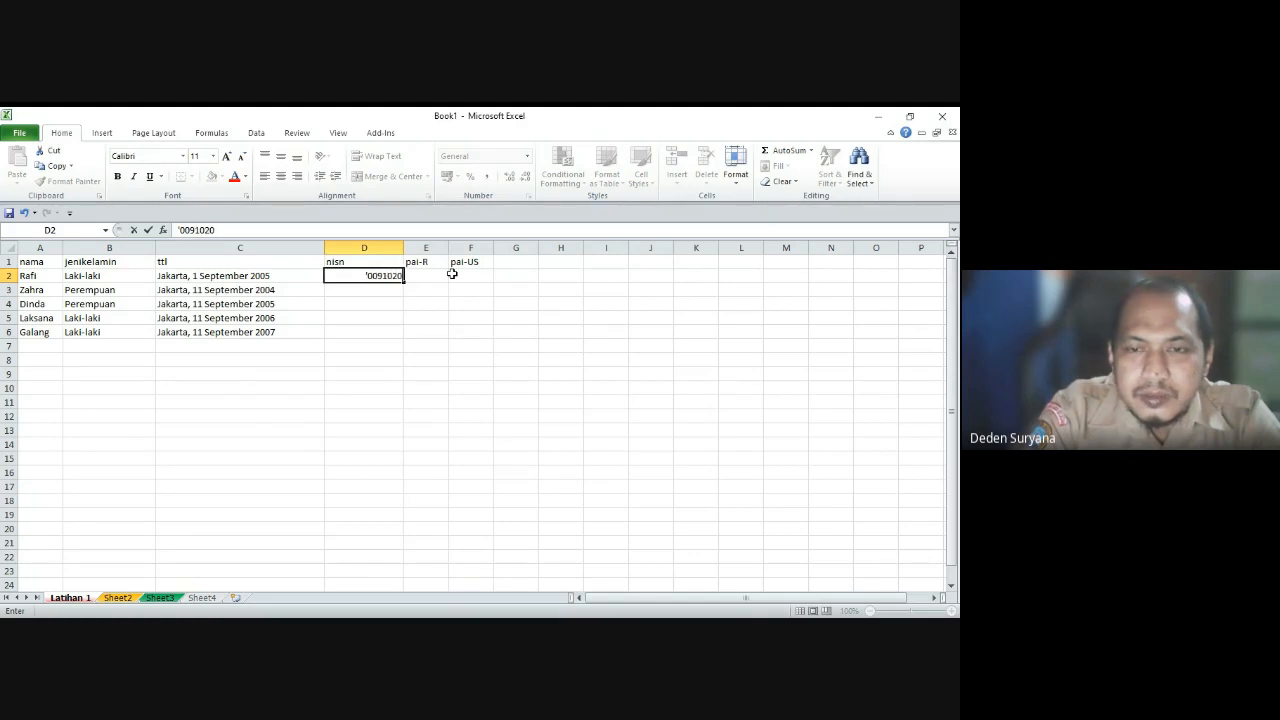
Step: Enter apostrophe-prefixed ten-digit nisn values in D2 and D3, then fill D3's sequence to D6
key("Return")
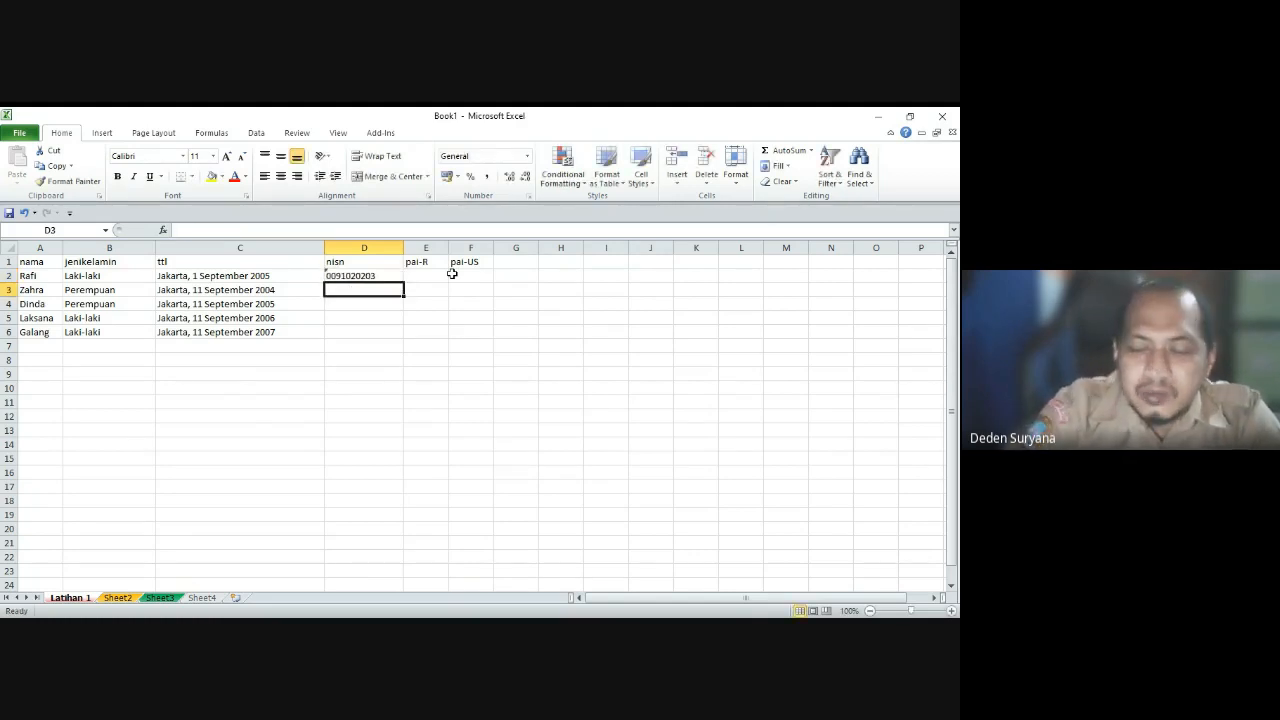
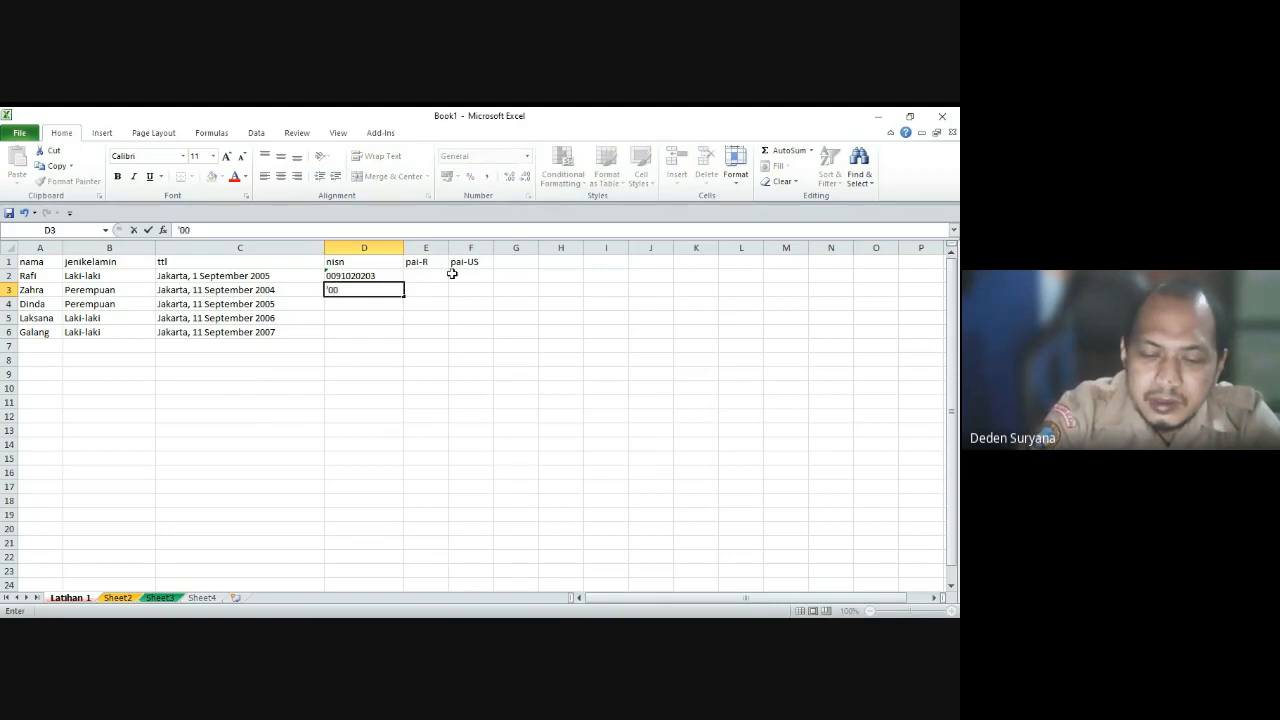
key("Return")
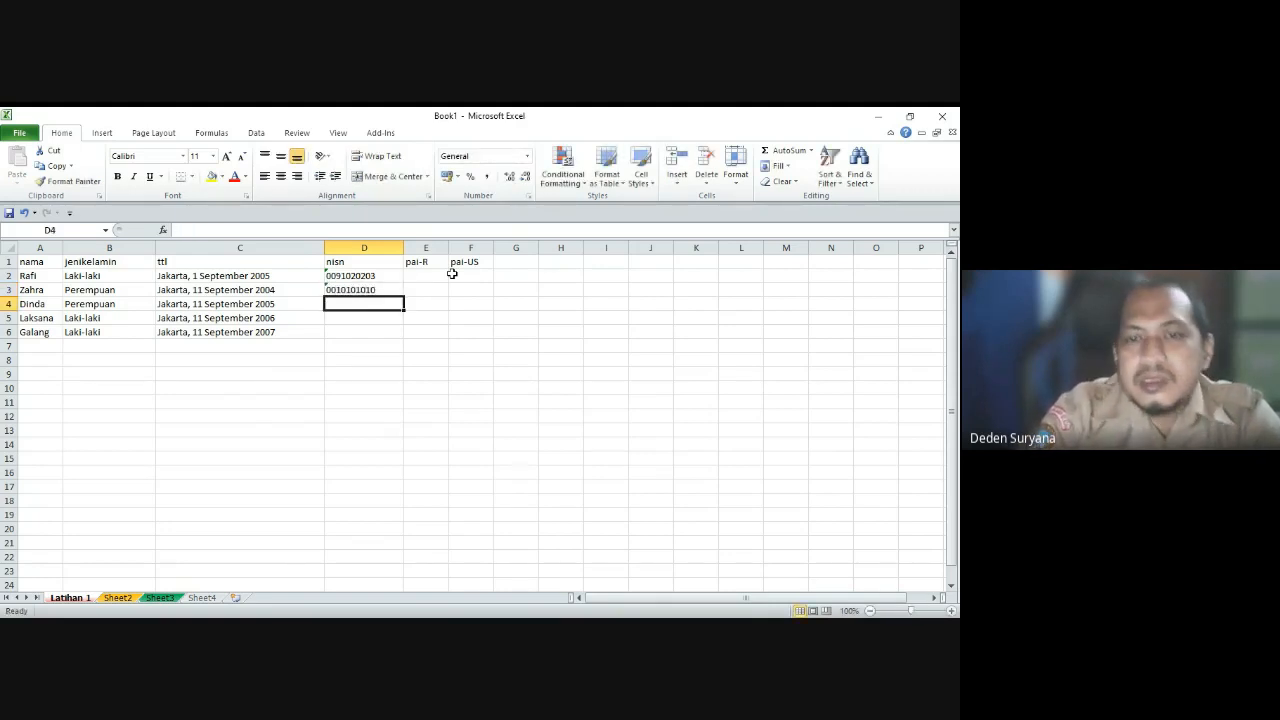
left_click_drag(366, 279, 405, 335)
left_click(374, 290)
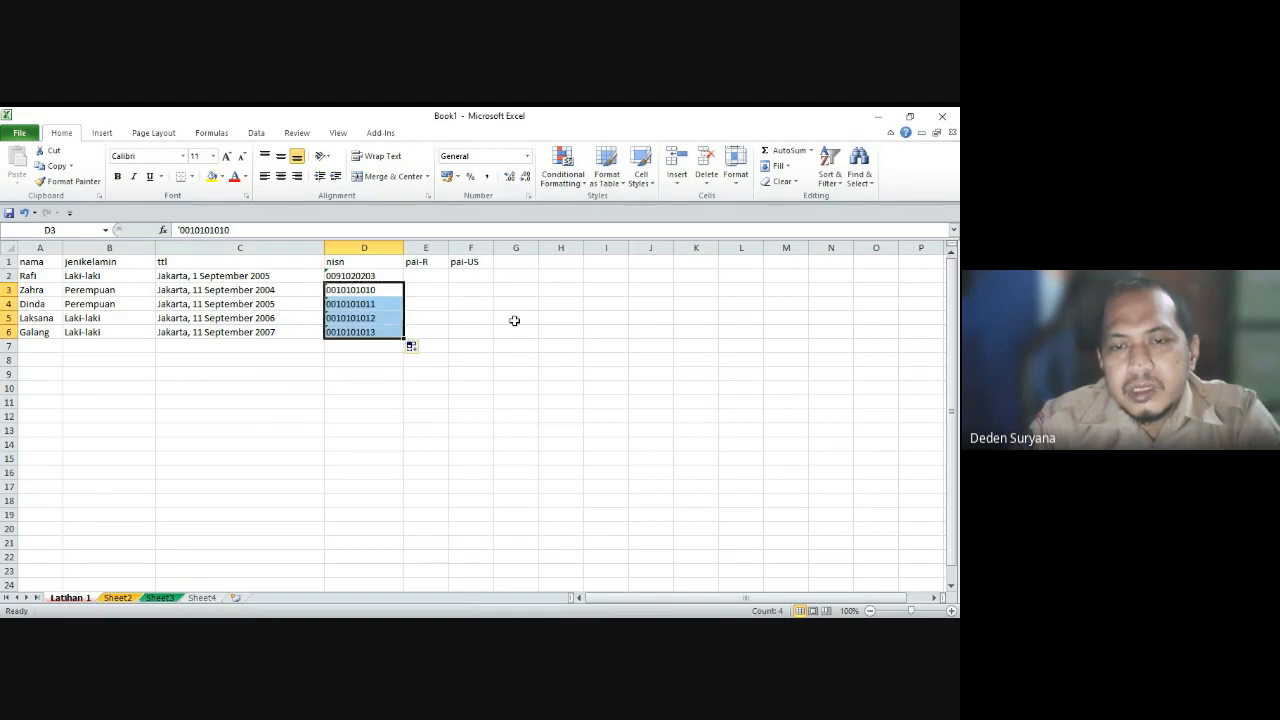
left_click(514, 318)
left_click(423, 275)
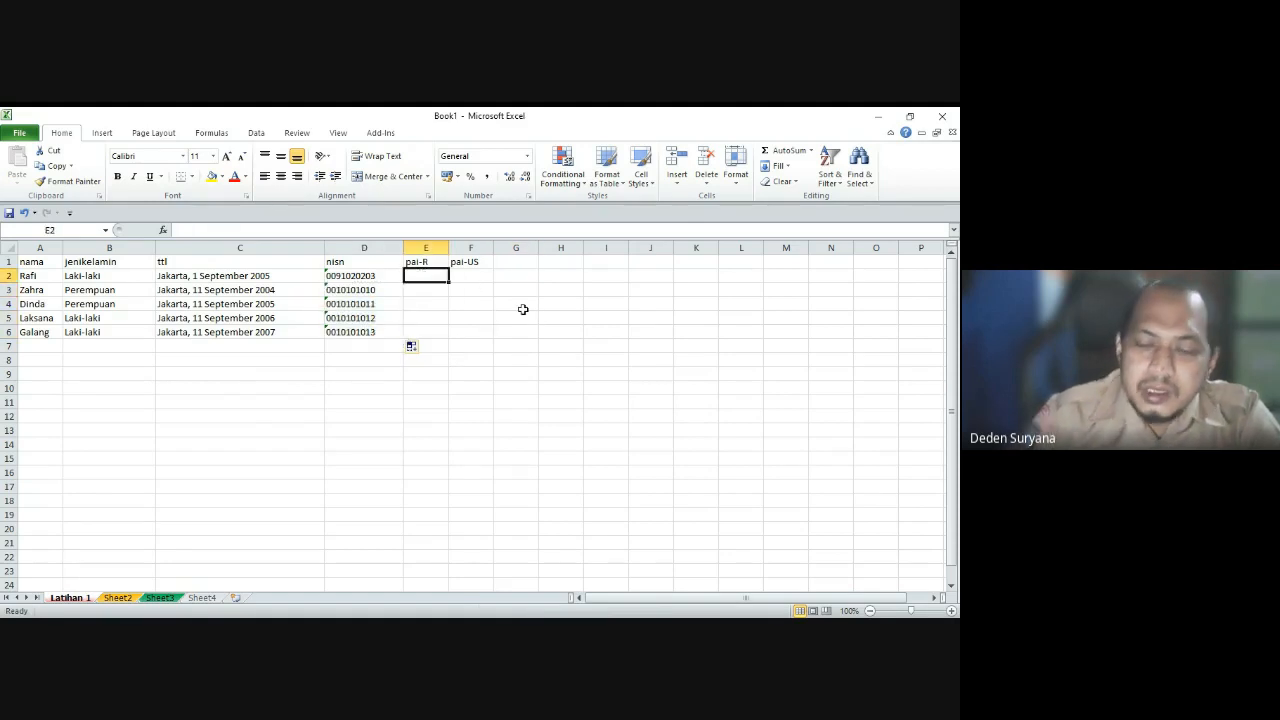
Step: Enter pai-R/pai-US scores 80/90 and 70/90 for the first two students
type("80")
key("Tab")
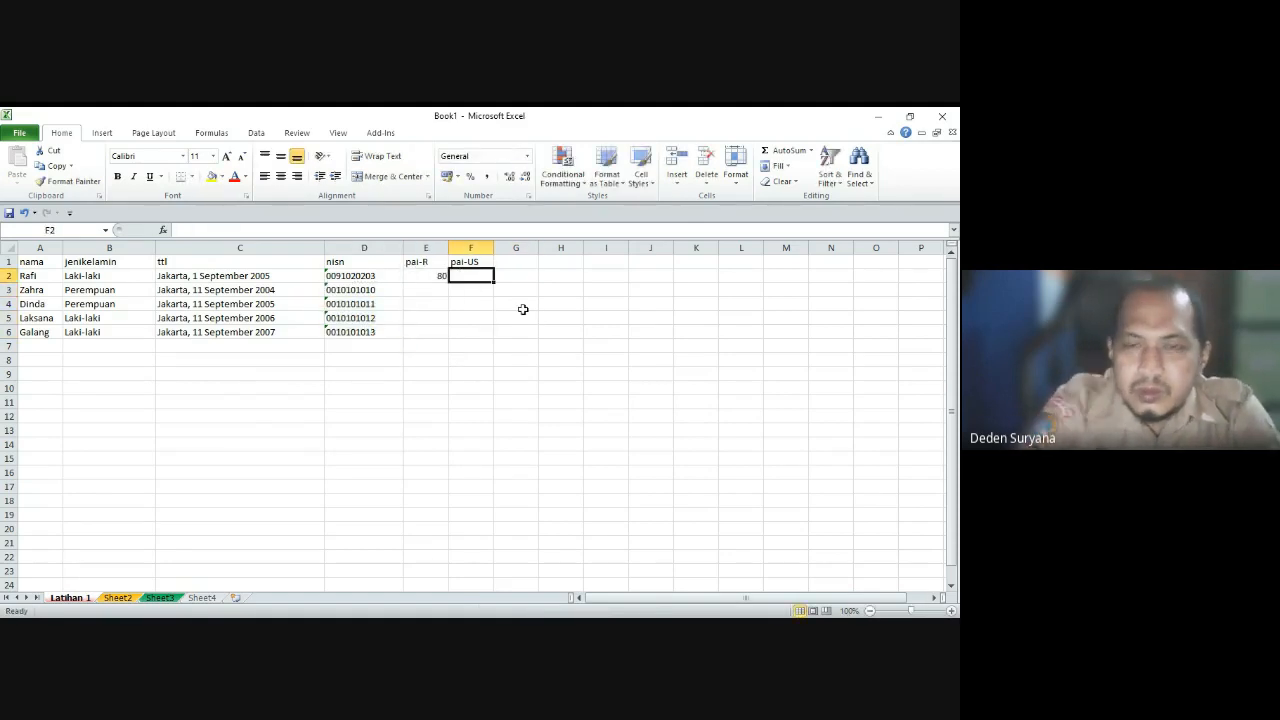
type("90")
key("Return")
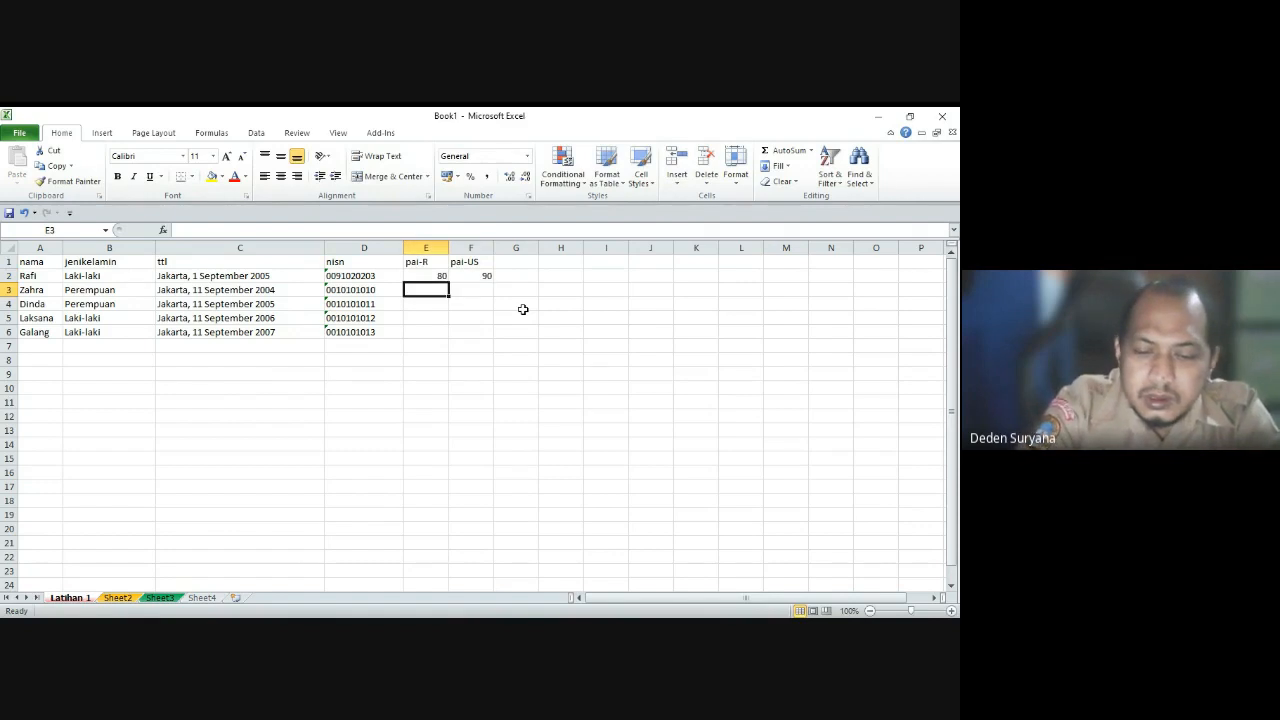
type("70")
key("Tab")
type("90")
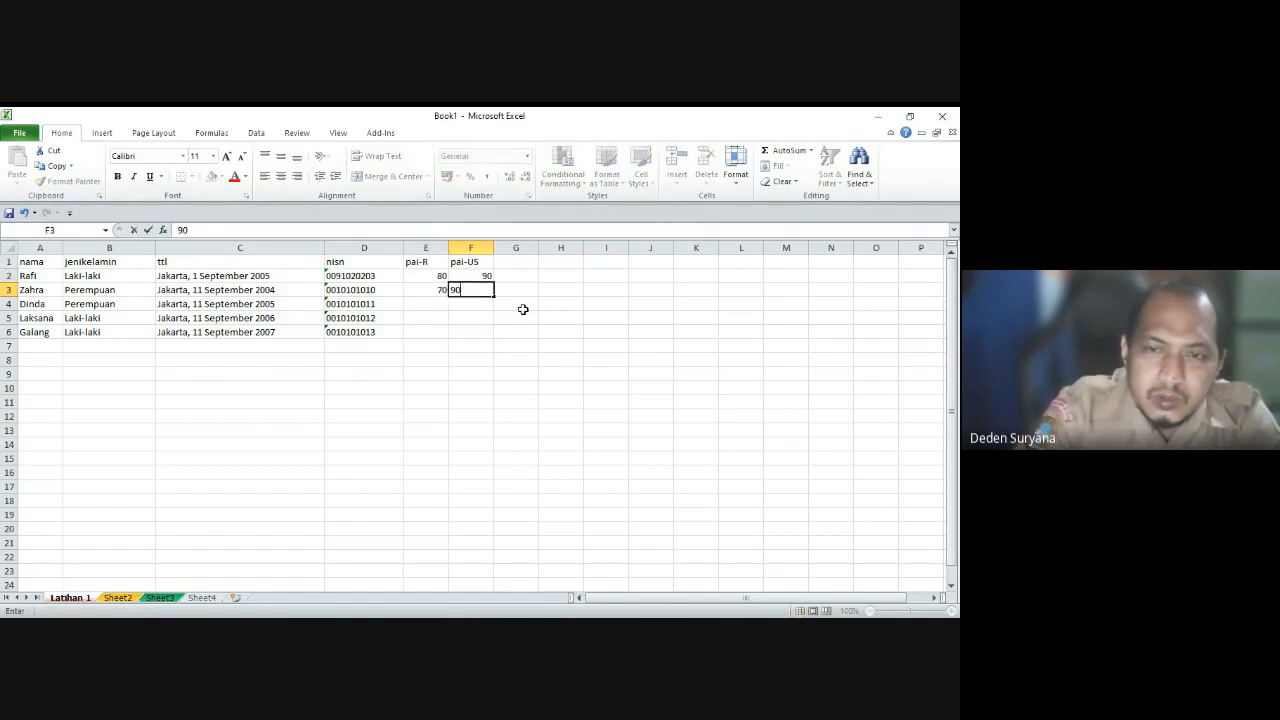
key("Return")
Step: Enter pai-R/pai-US scores 75/60, 80/90 and 70/70 for the remaining three students
type("75")
key("Tab")
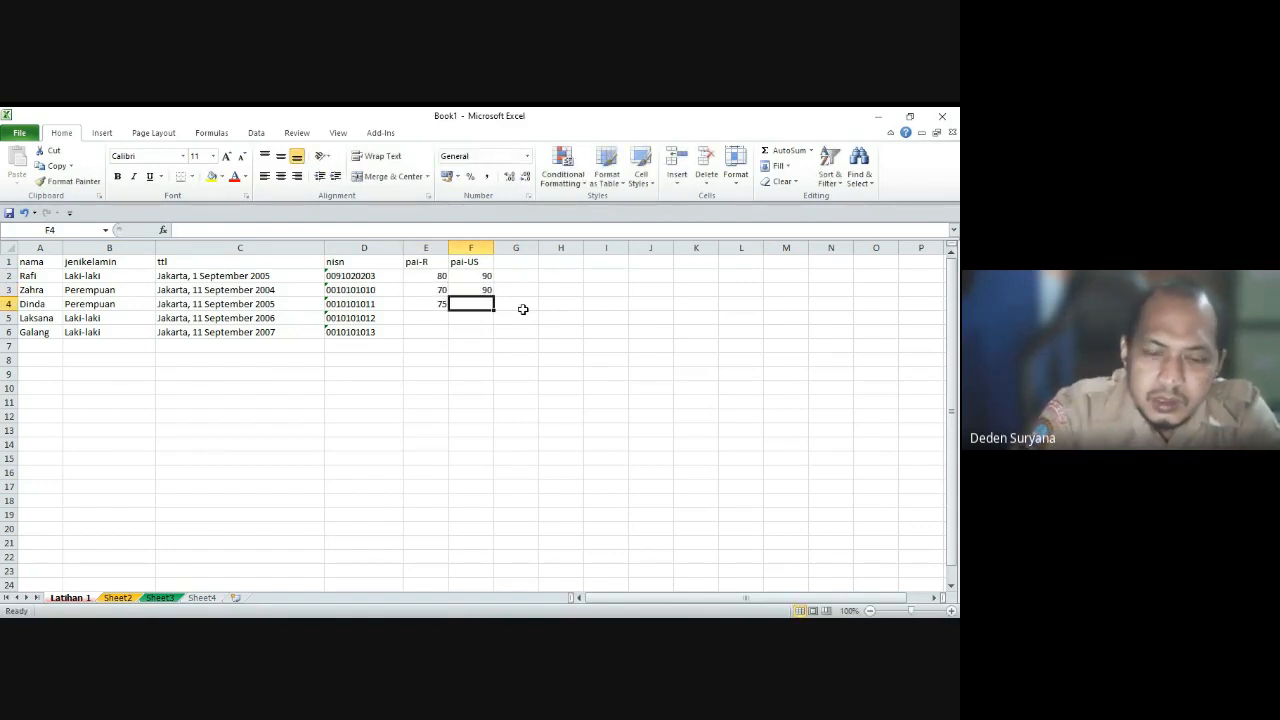
type("60")
key("Return")
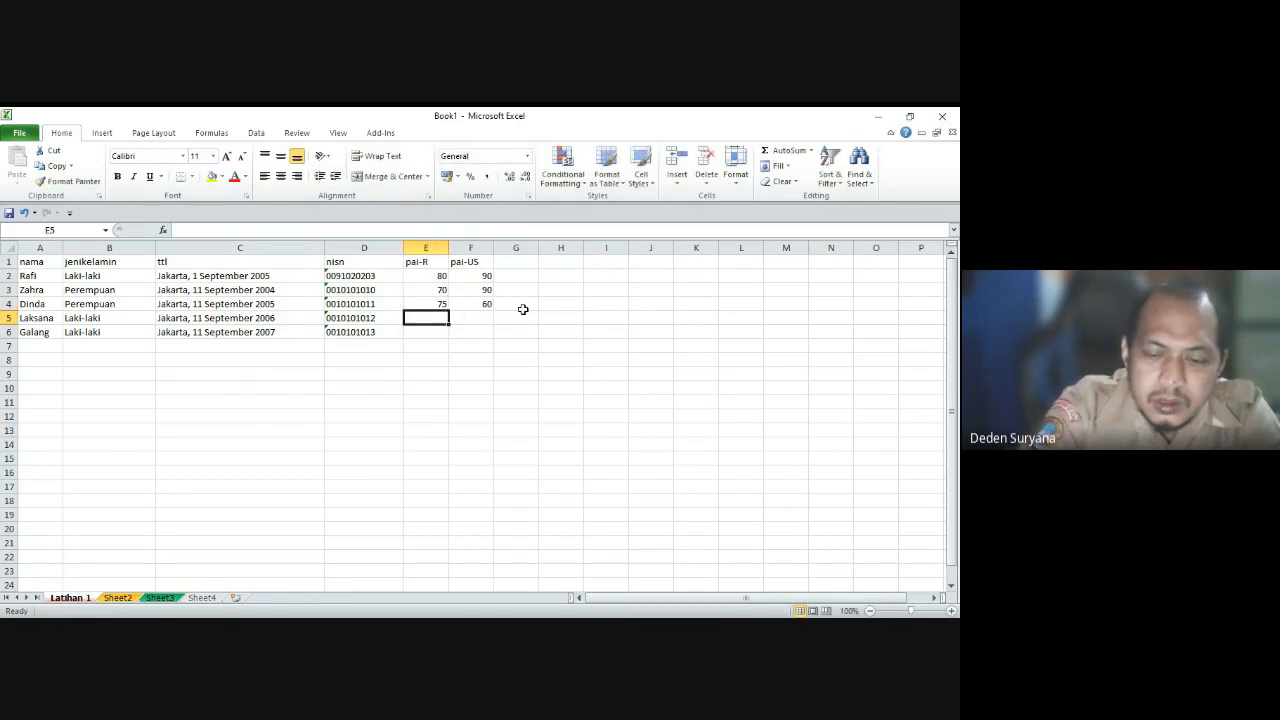
type("80")
key("Tab")
type("9")
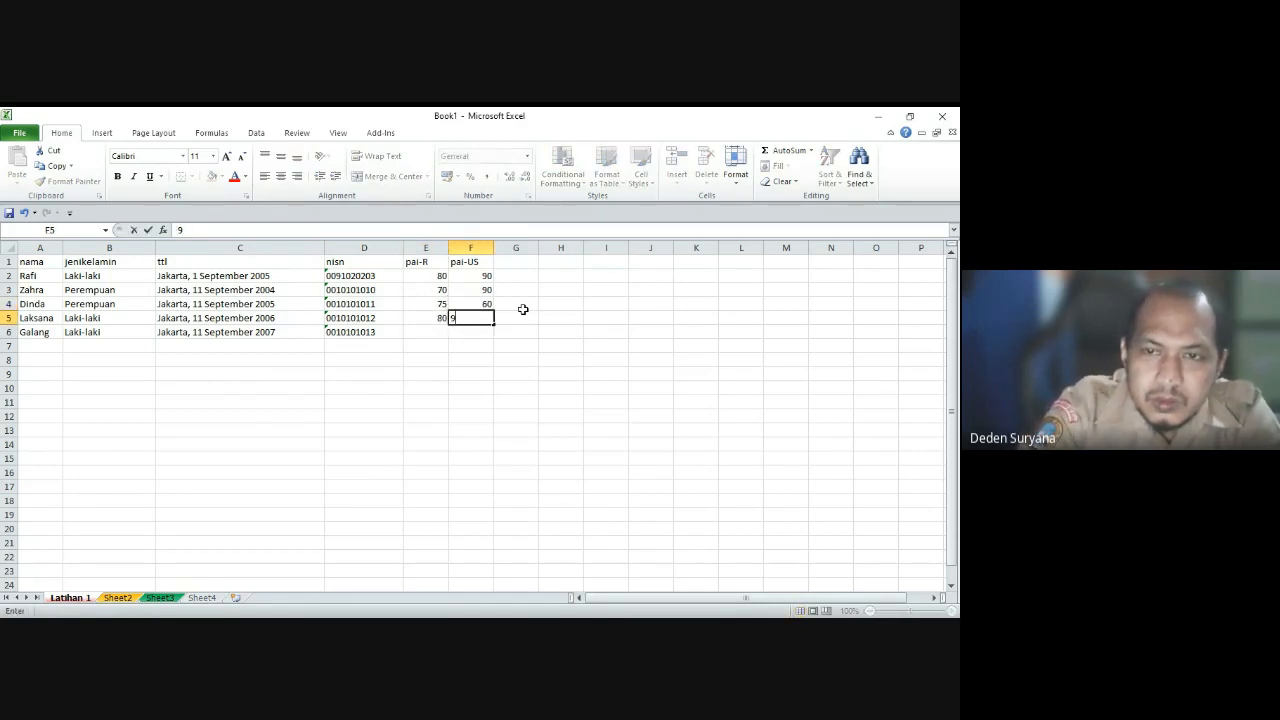
type("0")
key("Return")
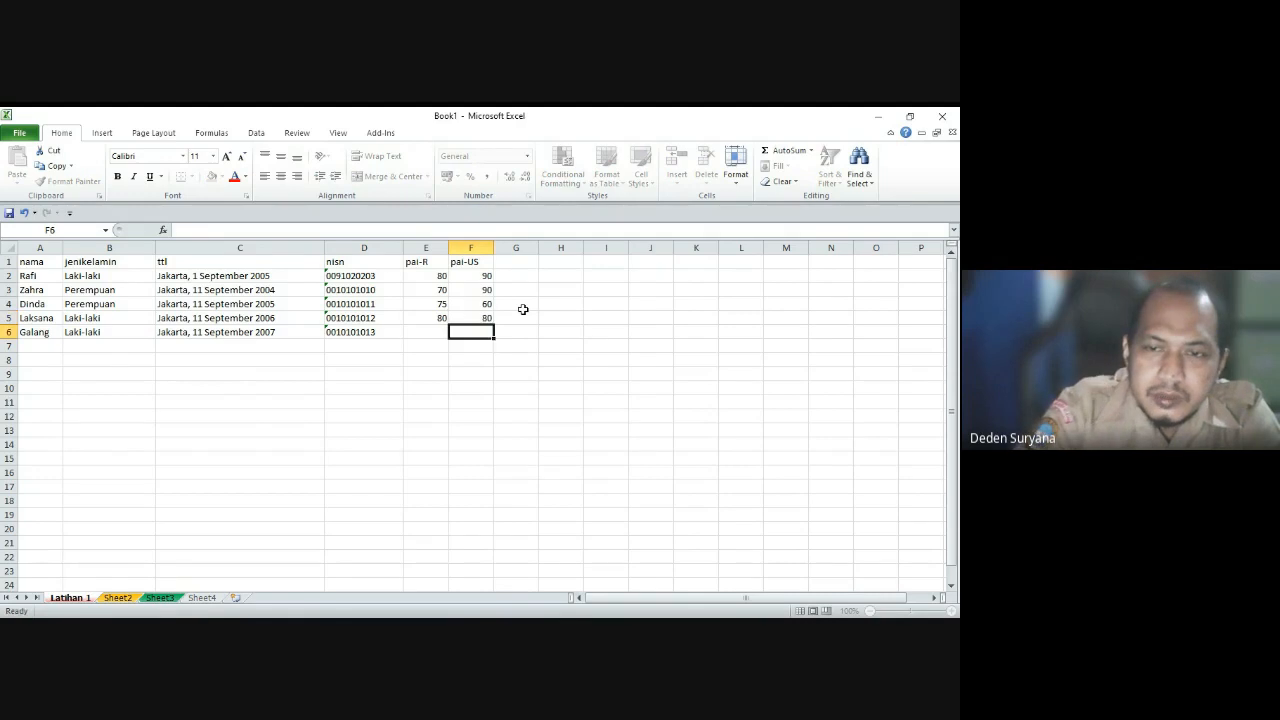
type("70")
key("Tab")
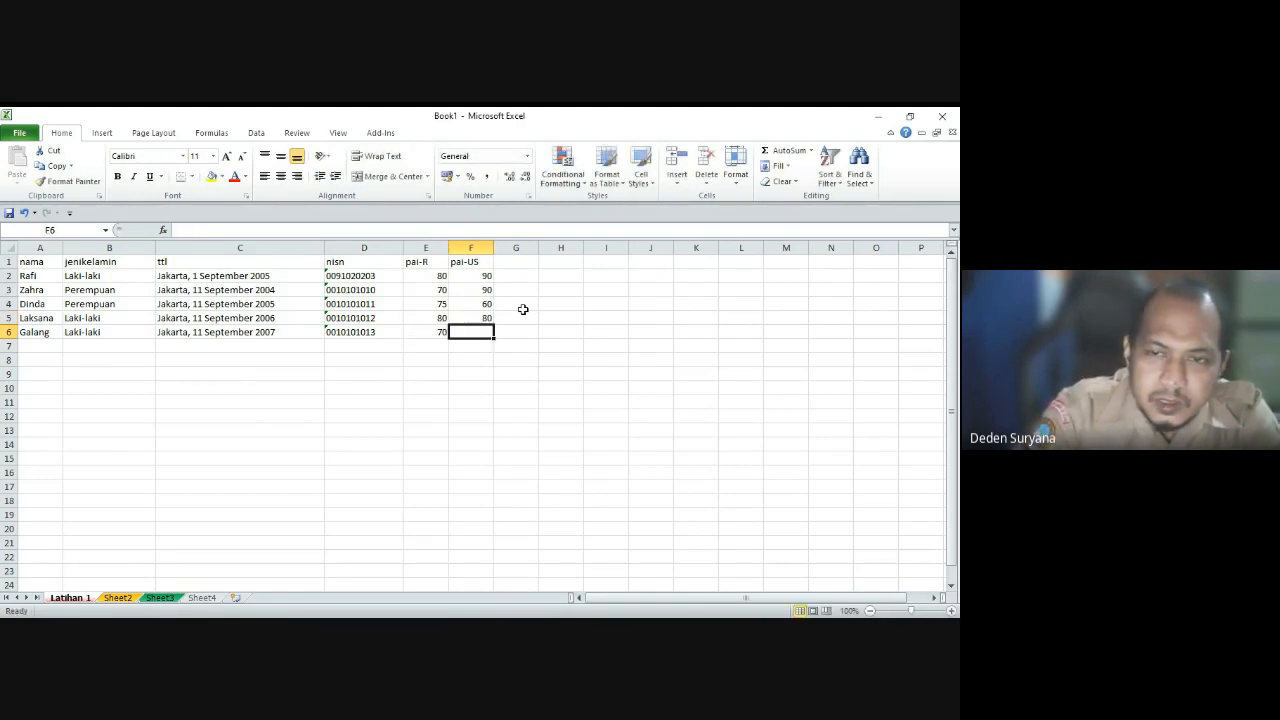
type("70")
key("Return")
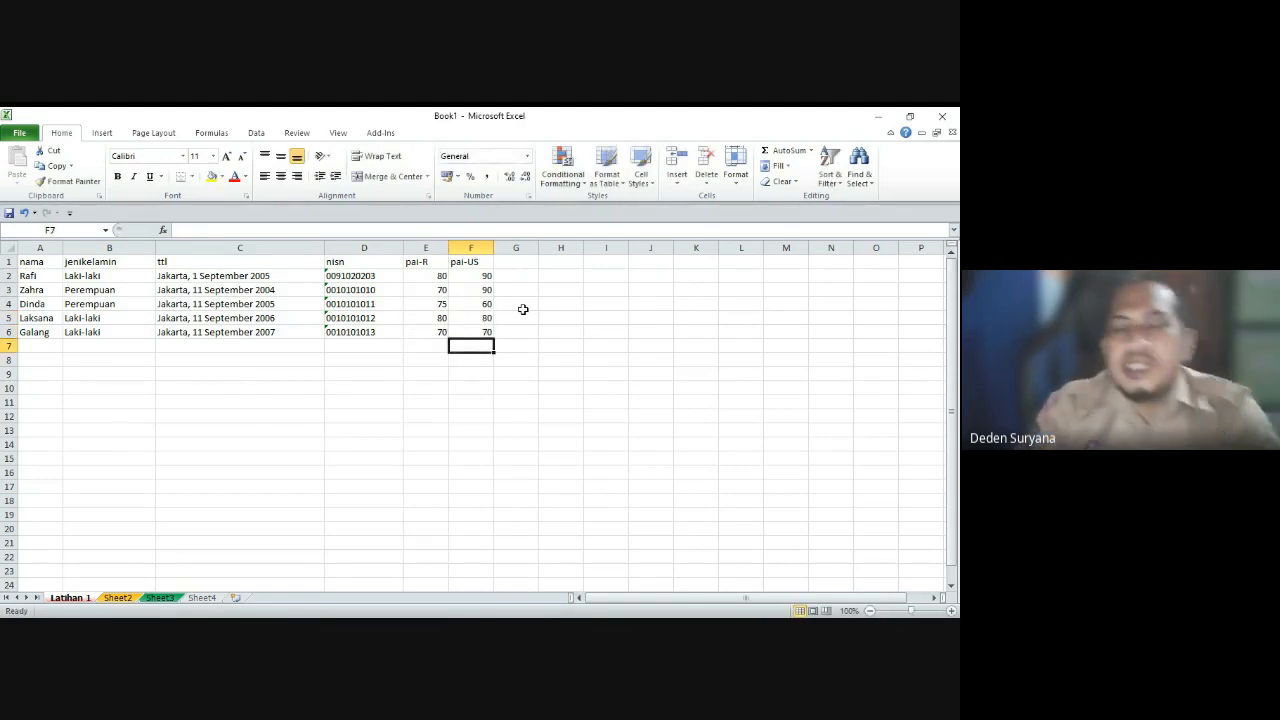
Step: Check row 6's nisn and pai-R values and show the workbook's file information page
left_click(335, 399)
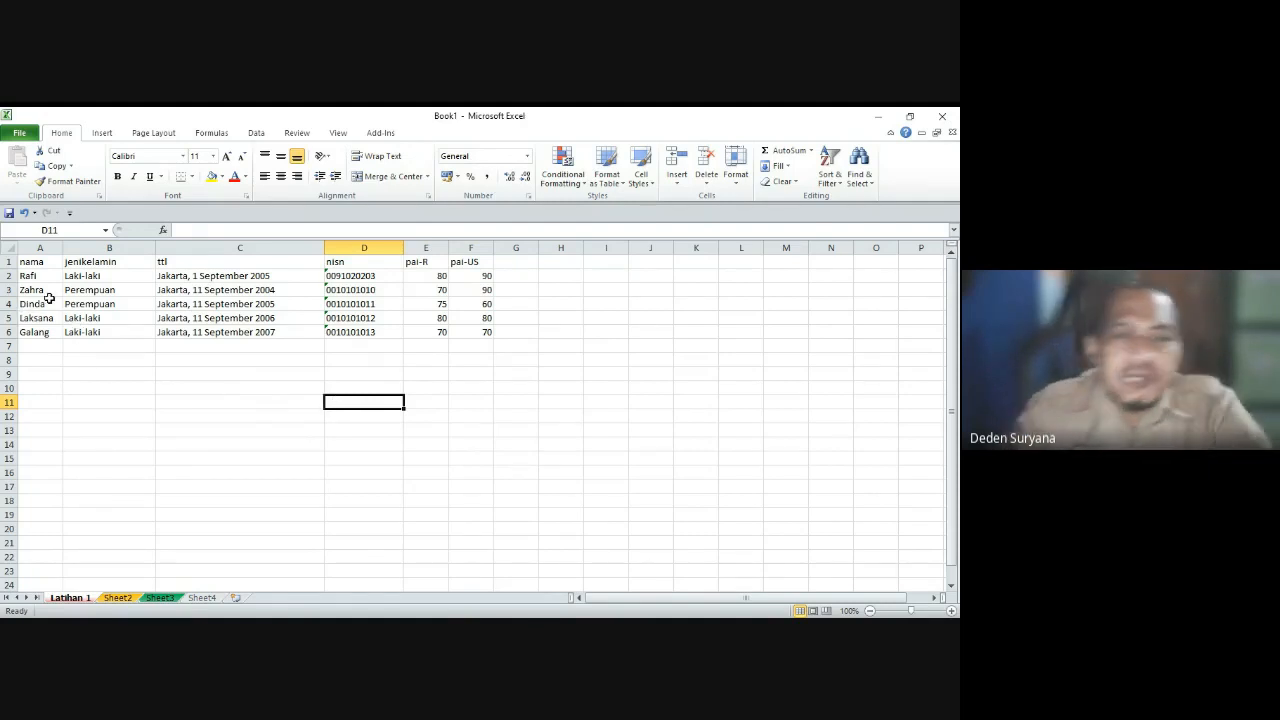
left_click(122, 330)
left_click(366, 330)
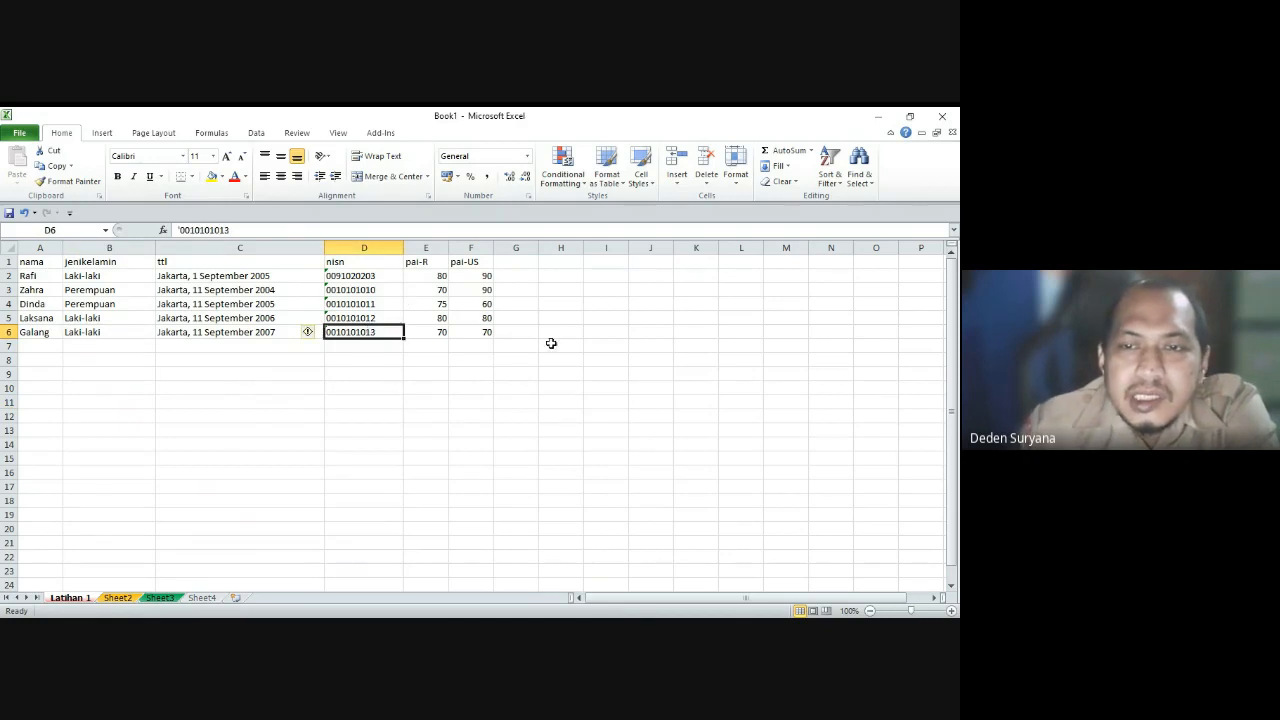
left_click(172, 345)
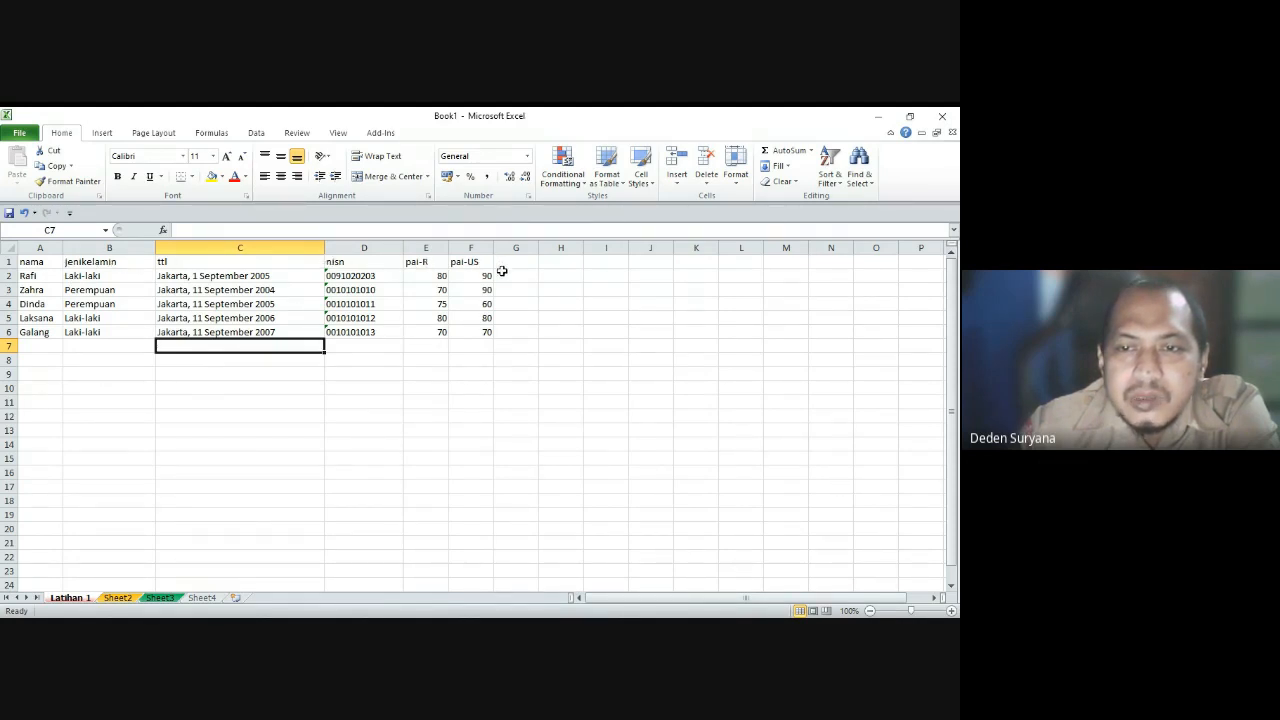
left_click(408, 330)
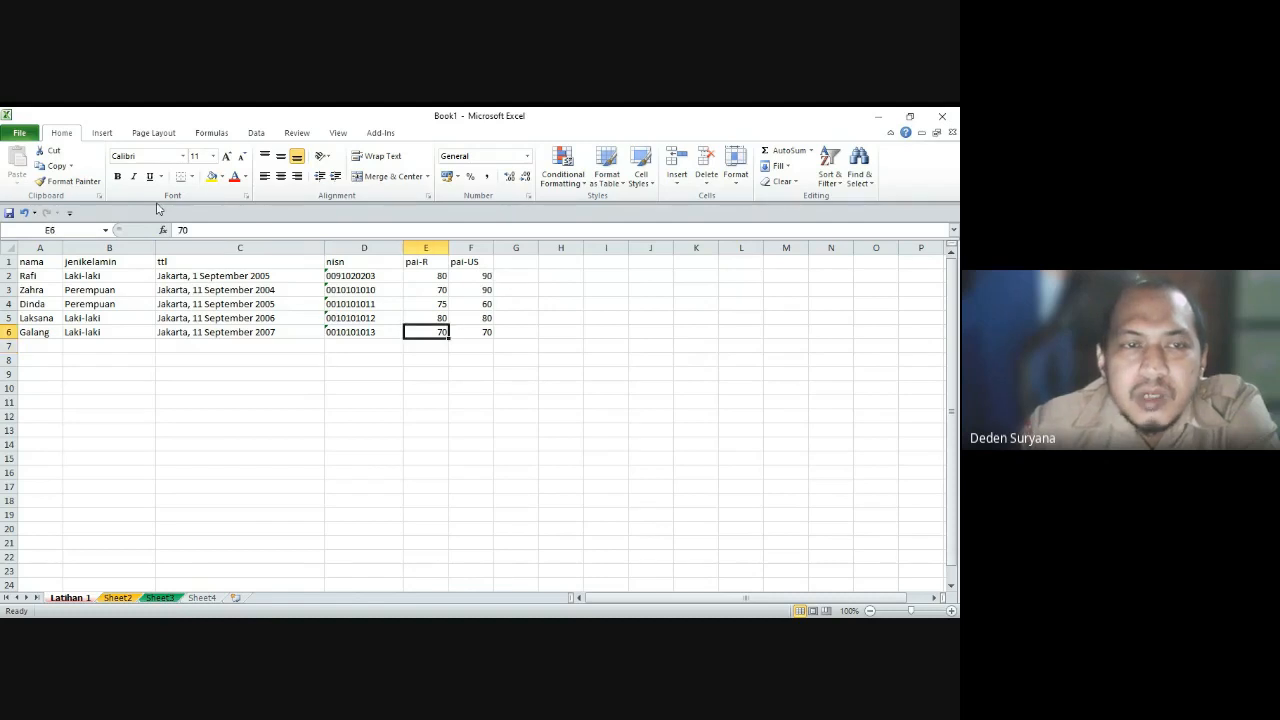
left_click(22, 133)
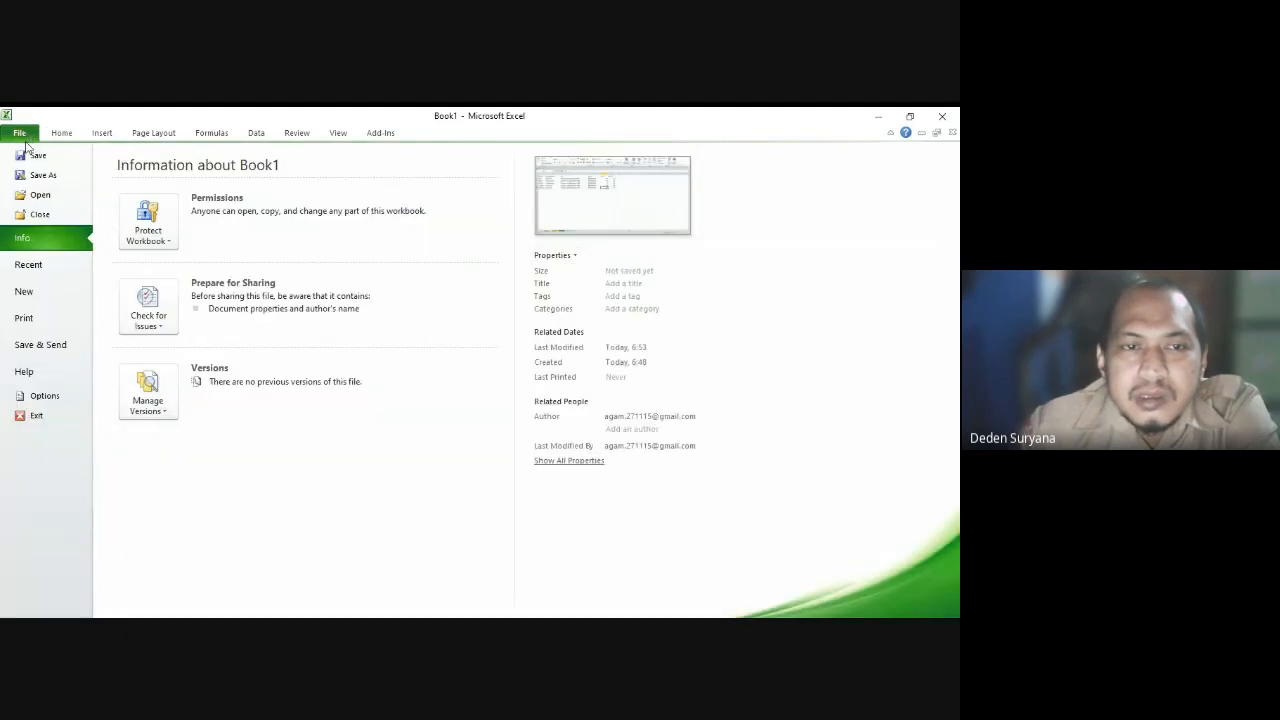
Step: Save the new workbook under the file name 'dataskhus'
left_click(31, 159)
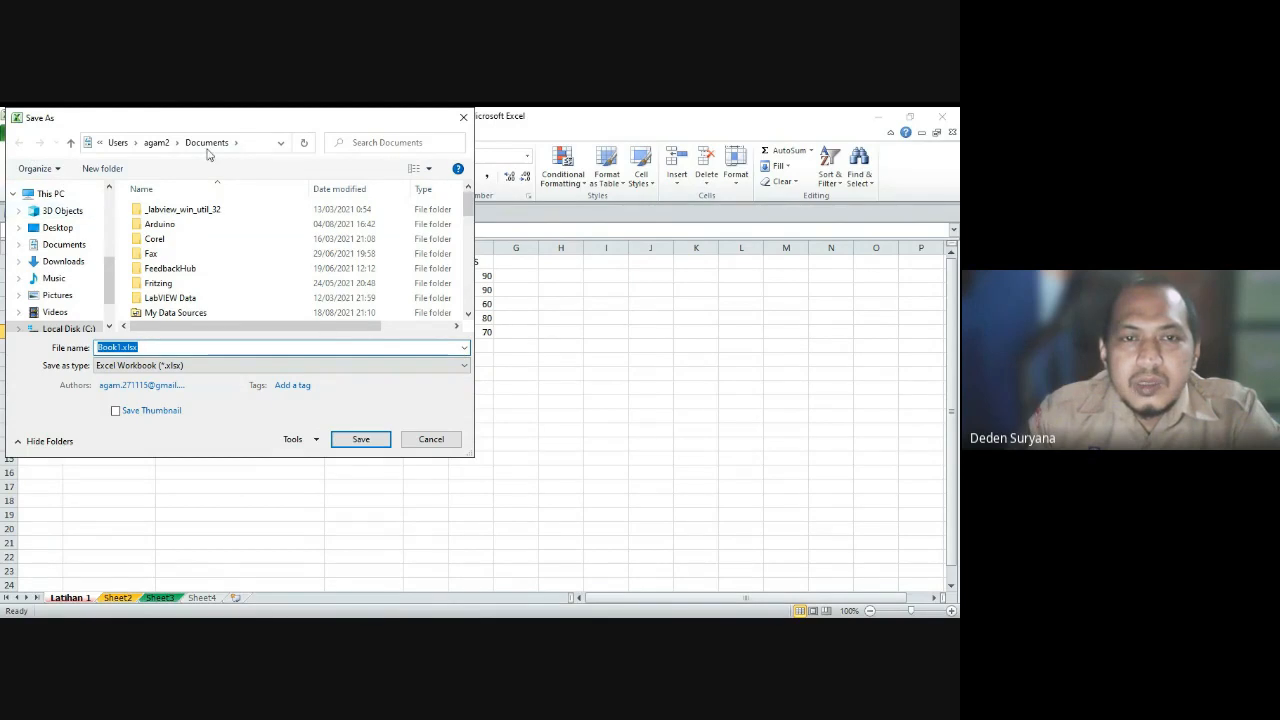
type("data")
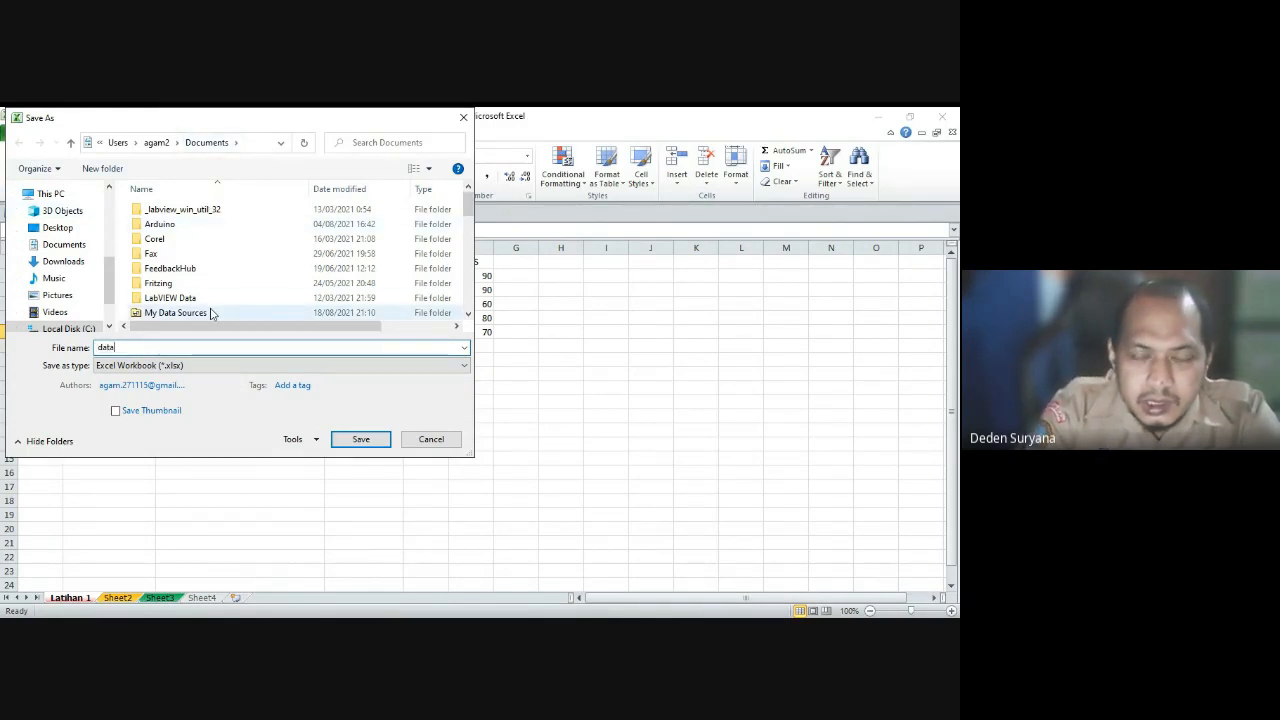
type("skuh")
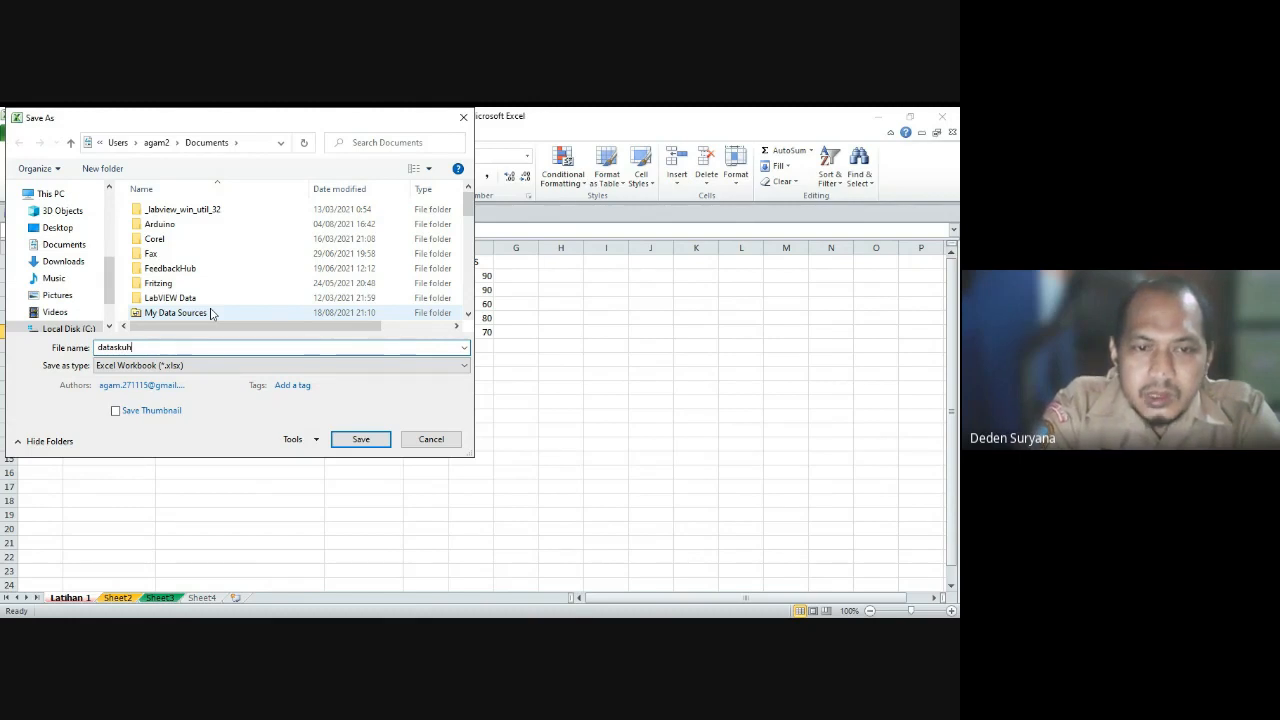
key("BackSpace")
key("BackSpace")
type("hus")
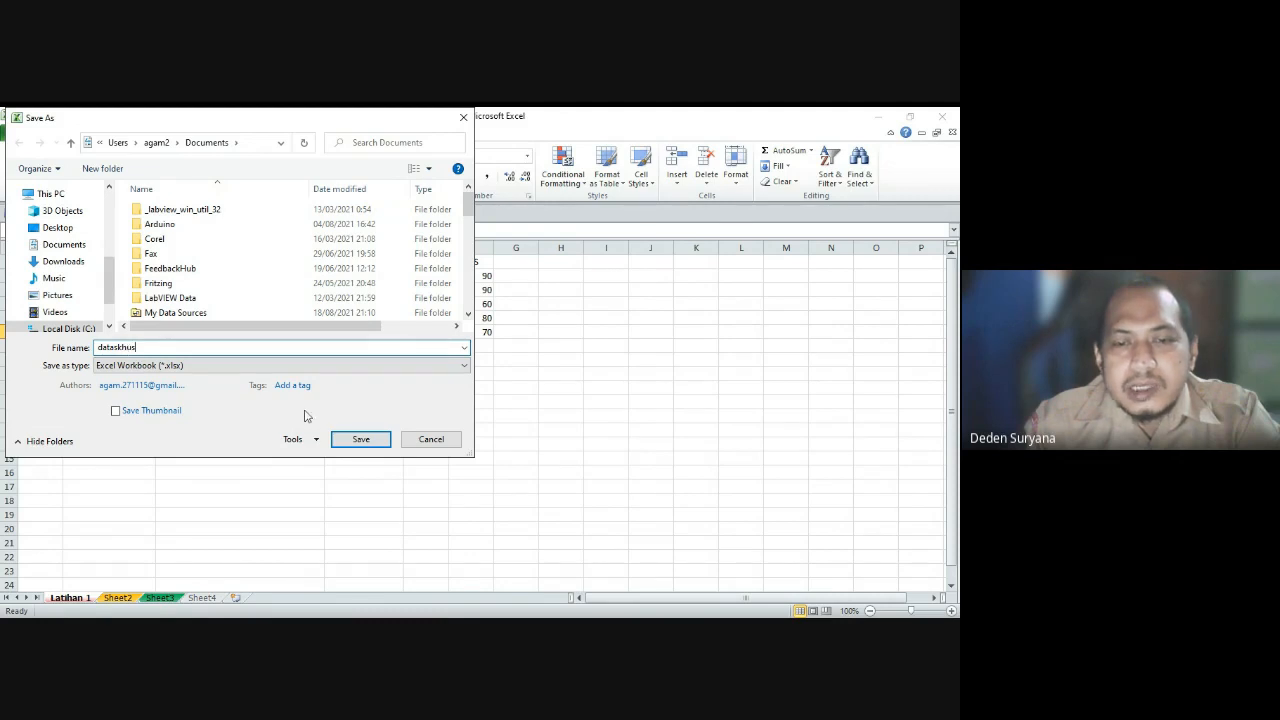
left_click(360, 439)
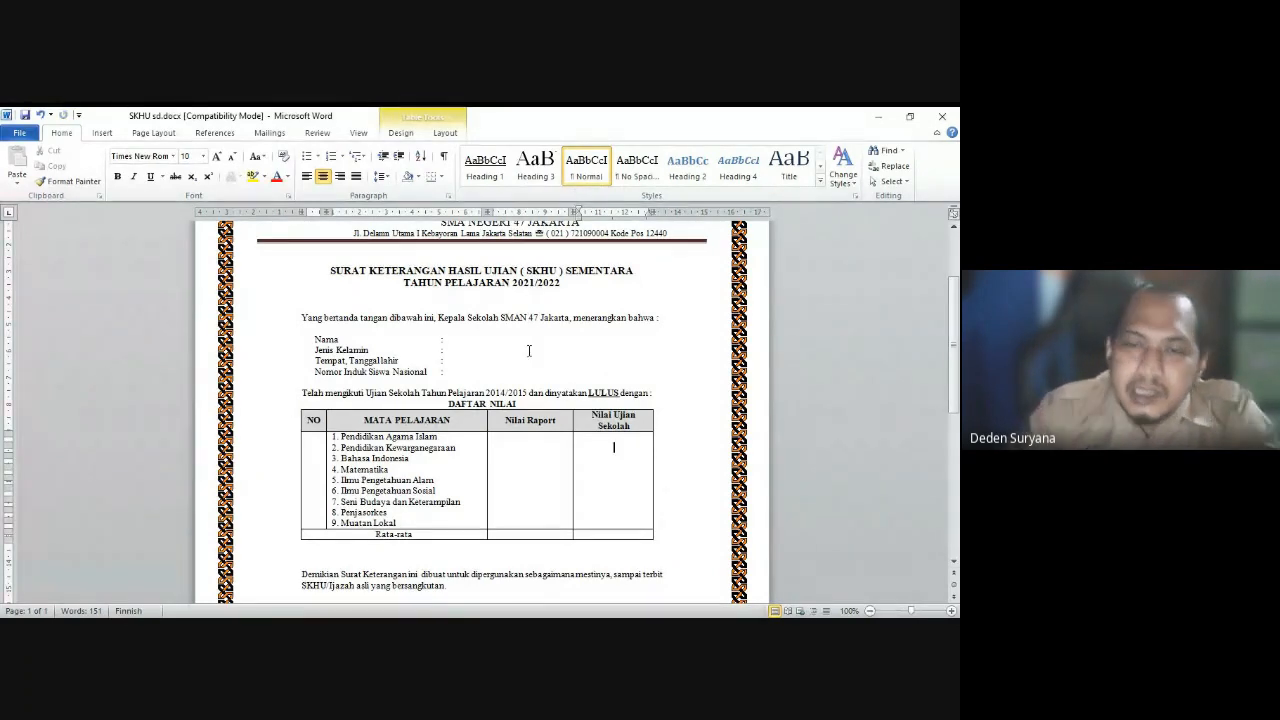
Step: Place the insertion point in the letter and show the Mailings features
left_click(497, 343)
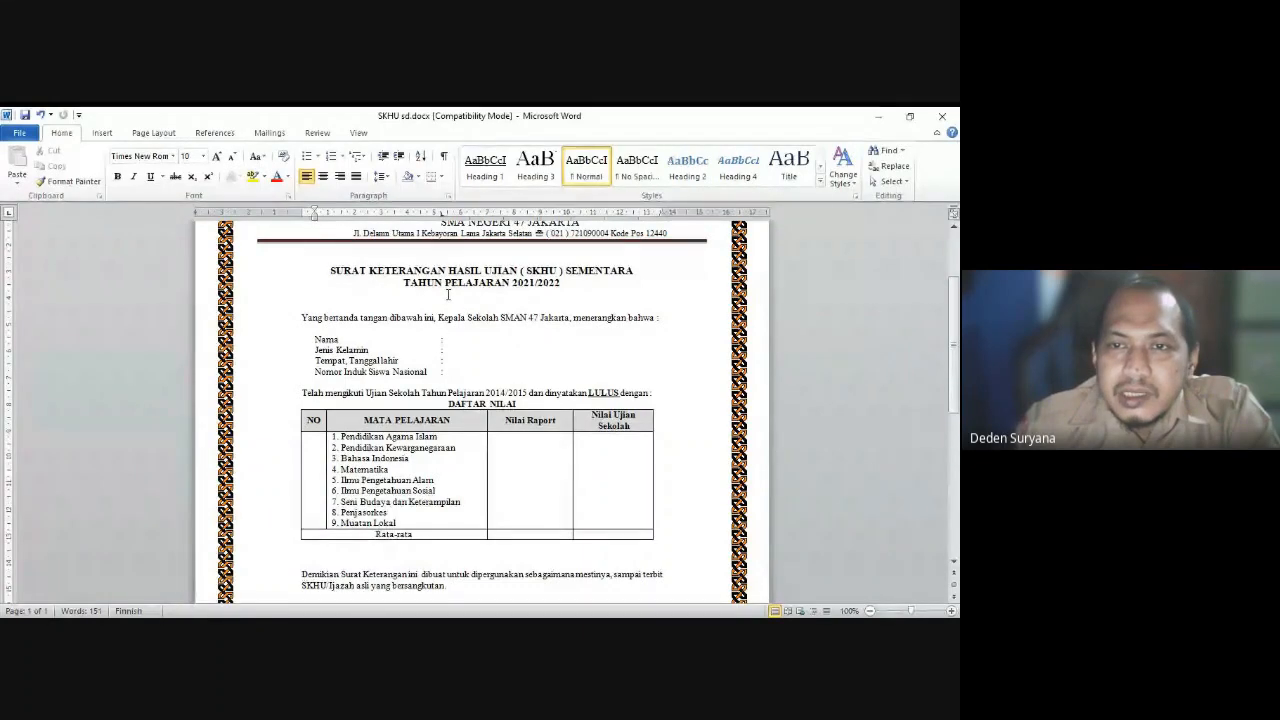
left_click(269, 132)
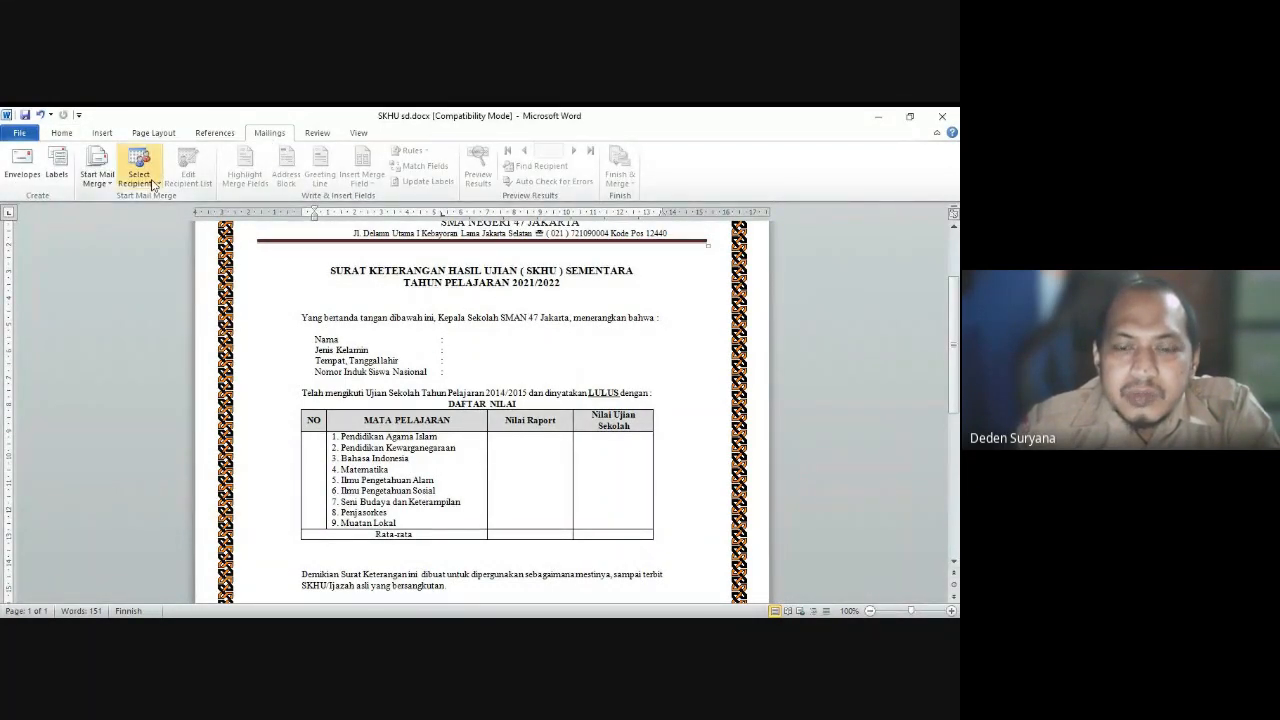
key("alt+Tab")
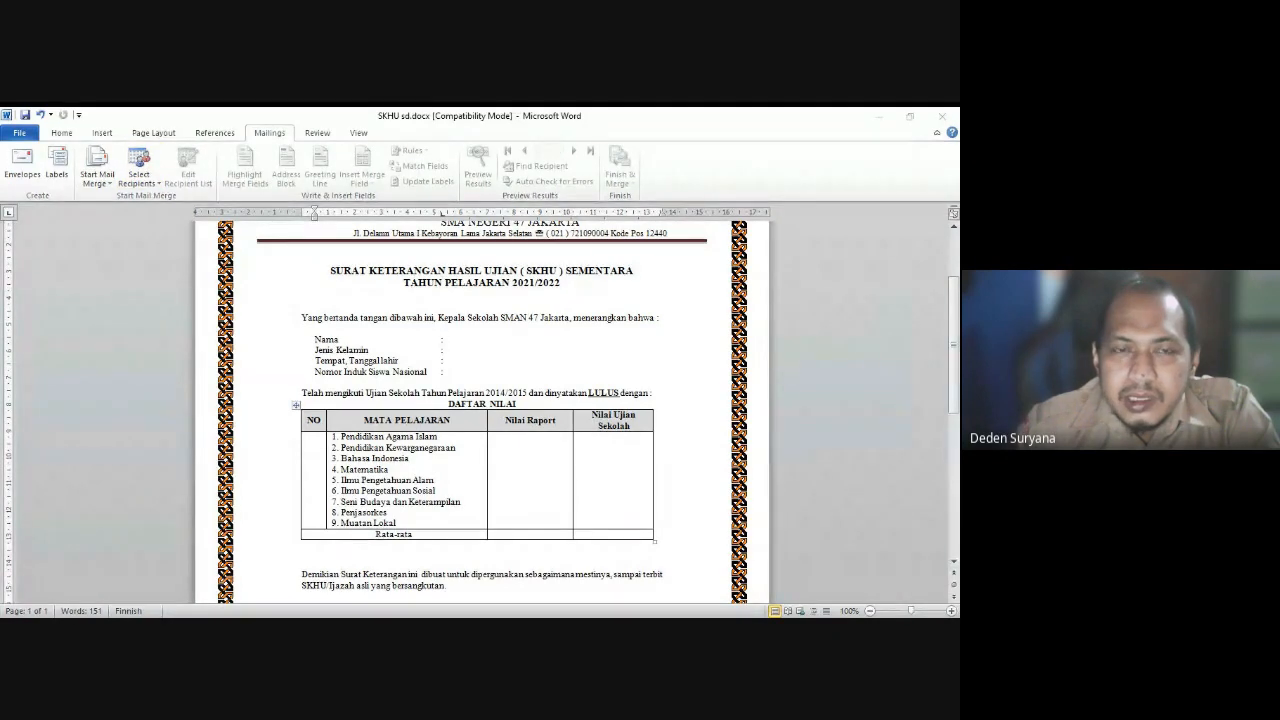
key("alt+Tab")
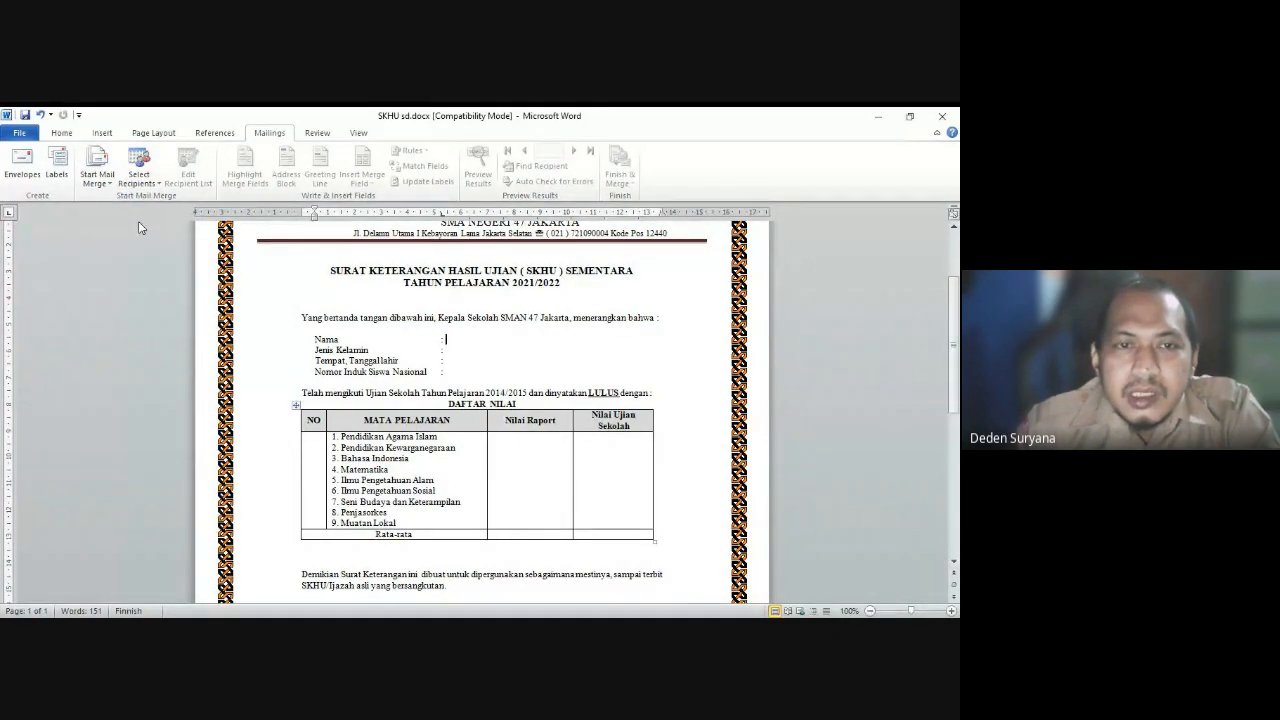
Step: Use Existing List to select dataskhus.xlsx from the Documents folder
left_click(143, 175)
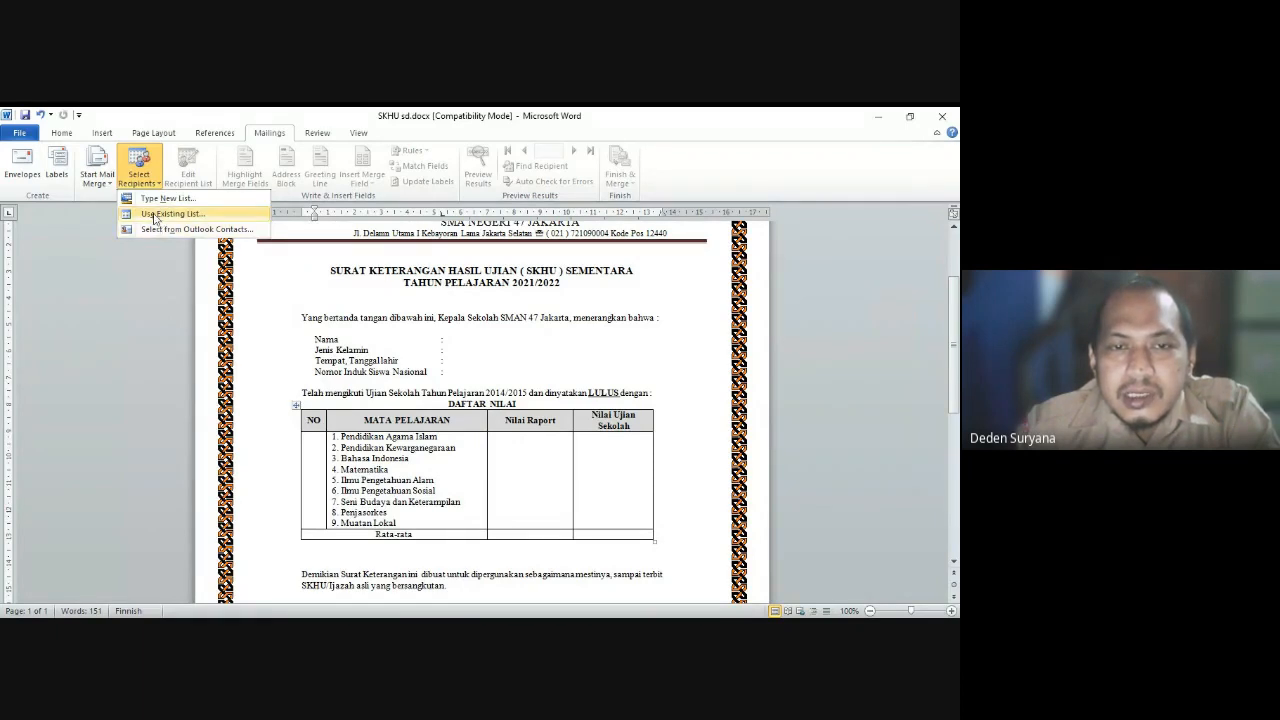
left_click(155, 216)
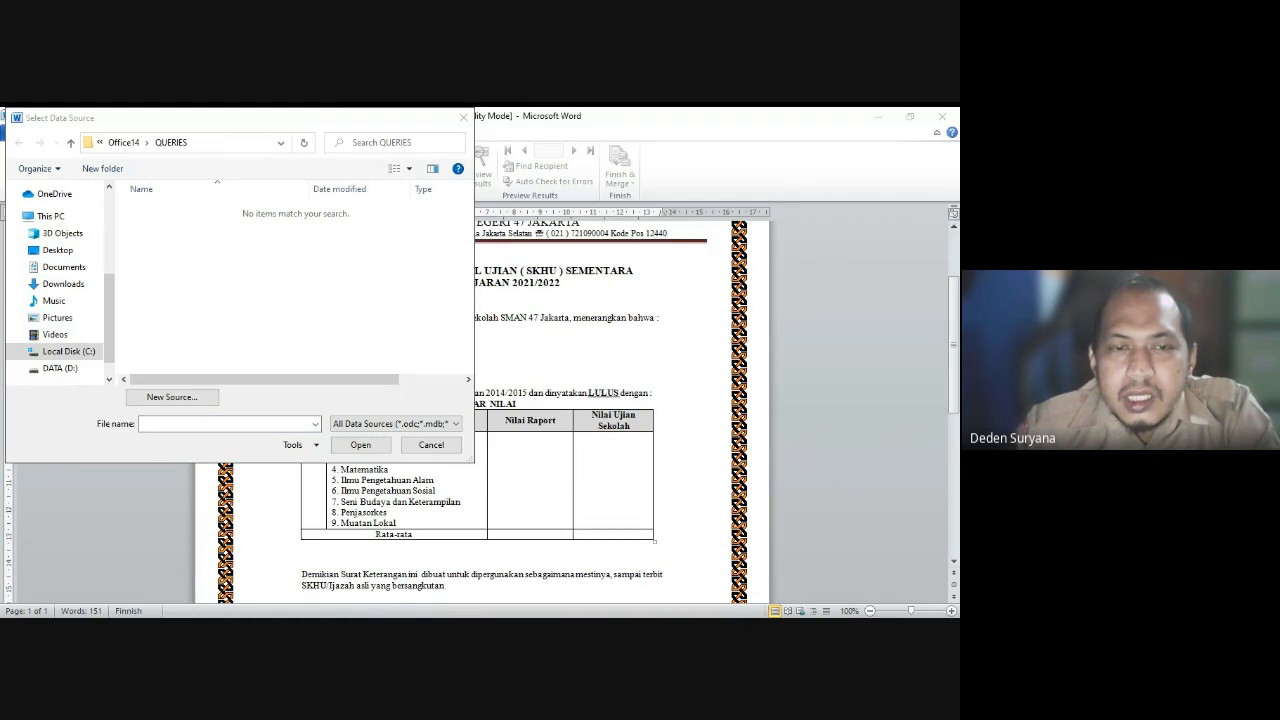
left_click(82, 271)
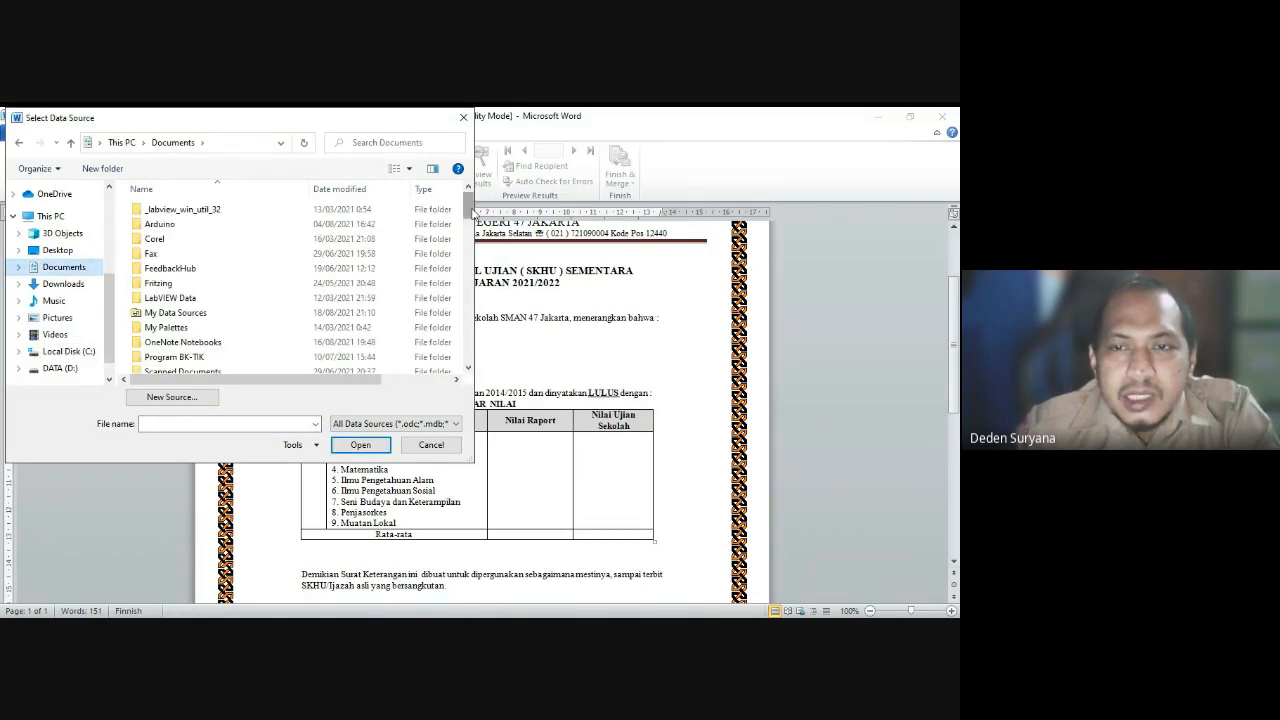
left_click_drag(468, 205, 481, 292)
left_click_drag(479, 304, 479, 361)
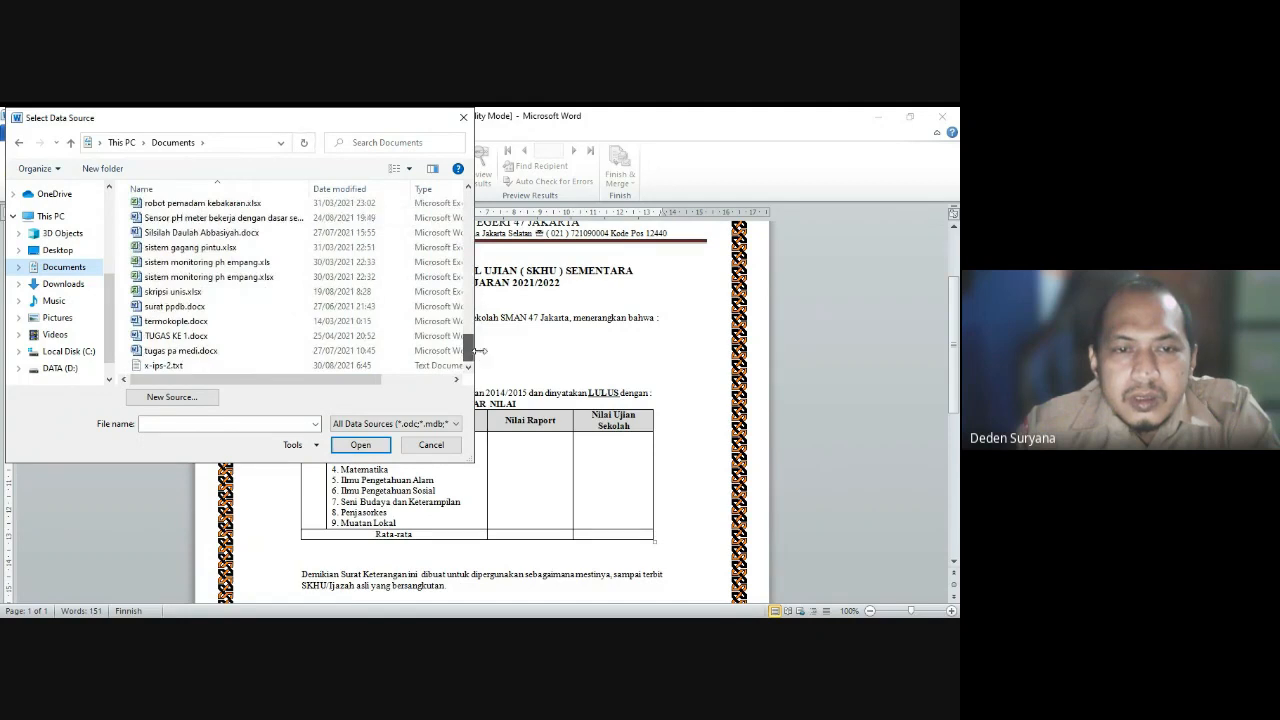
scroll(362, 337, "up", 5)
scroll(362, 337, "up", 10)
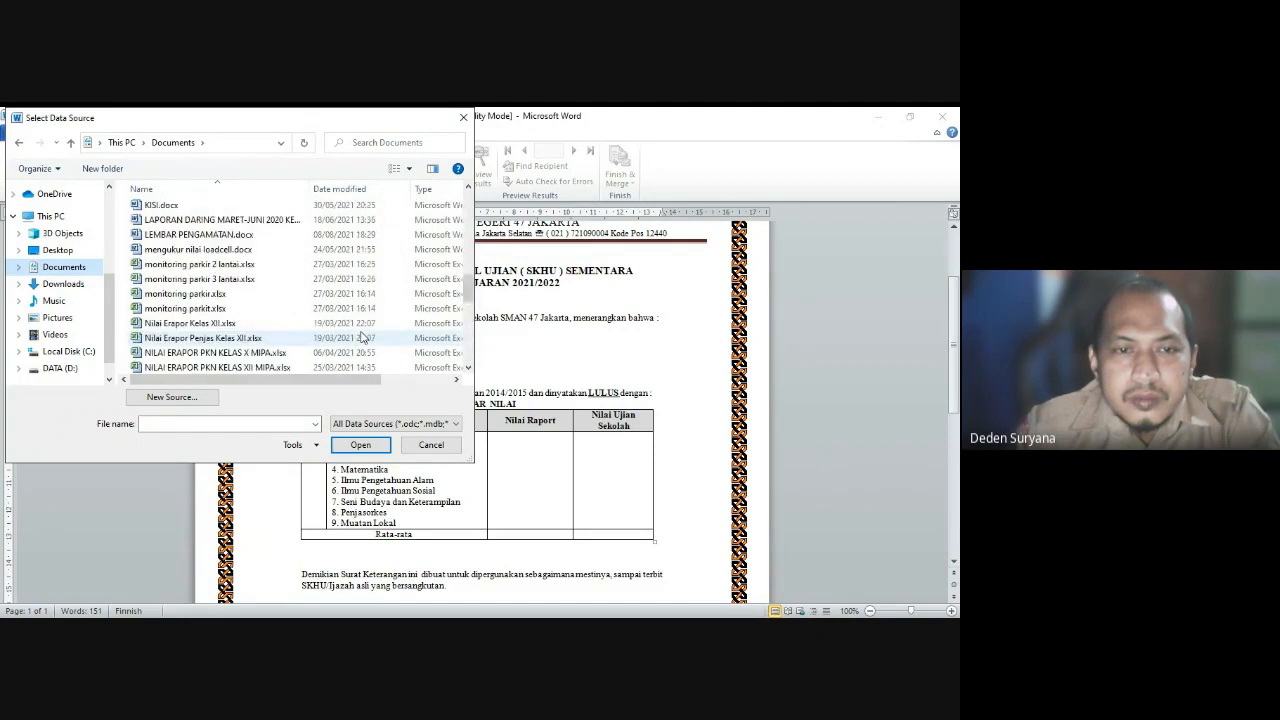
scroll(362, 337, "down", 2)
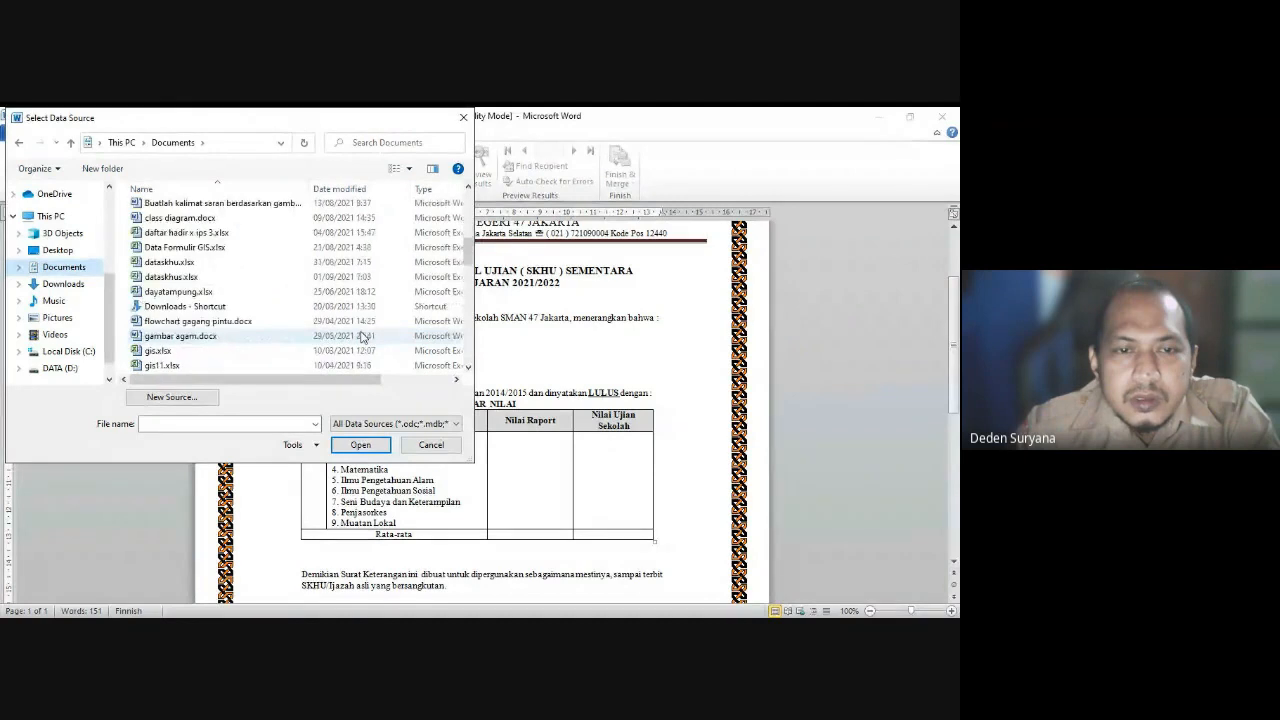
left_click(190, 279)
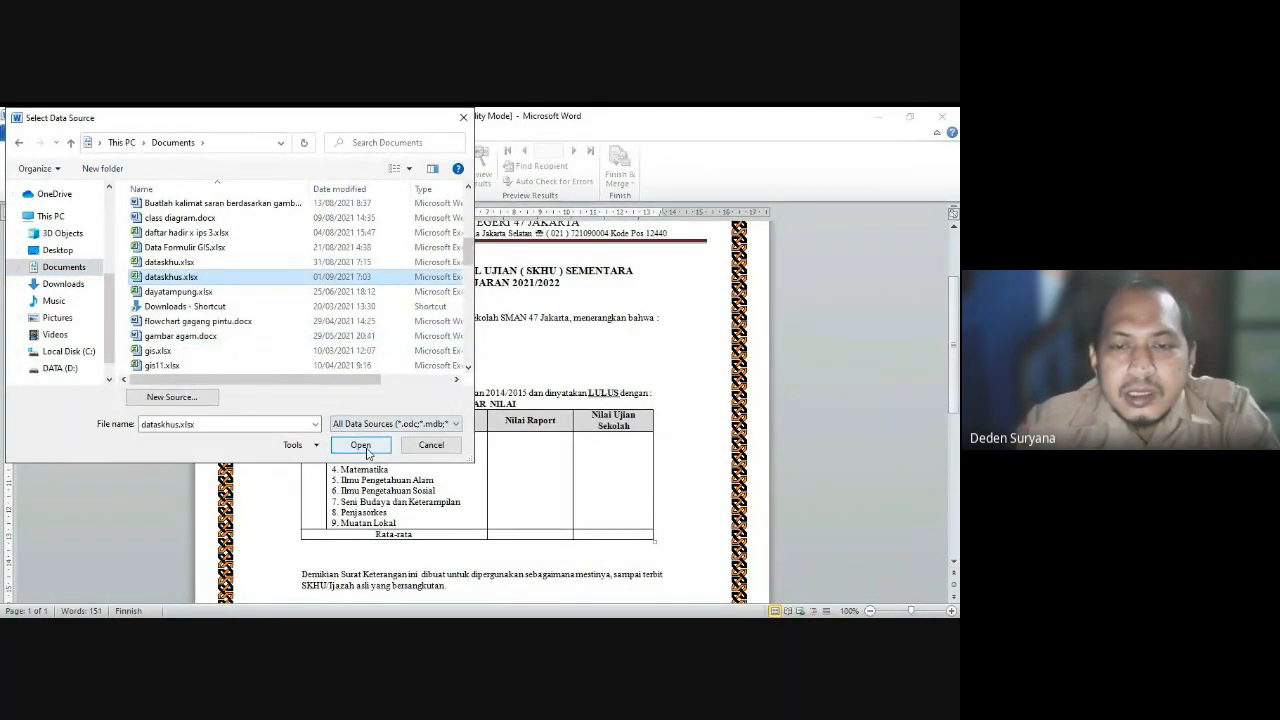
left_click(361, 445)
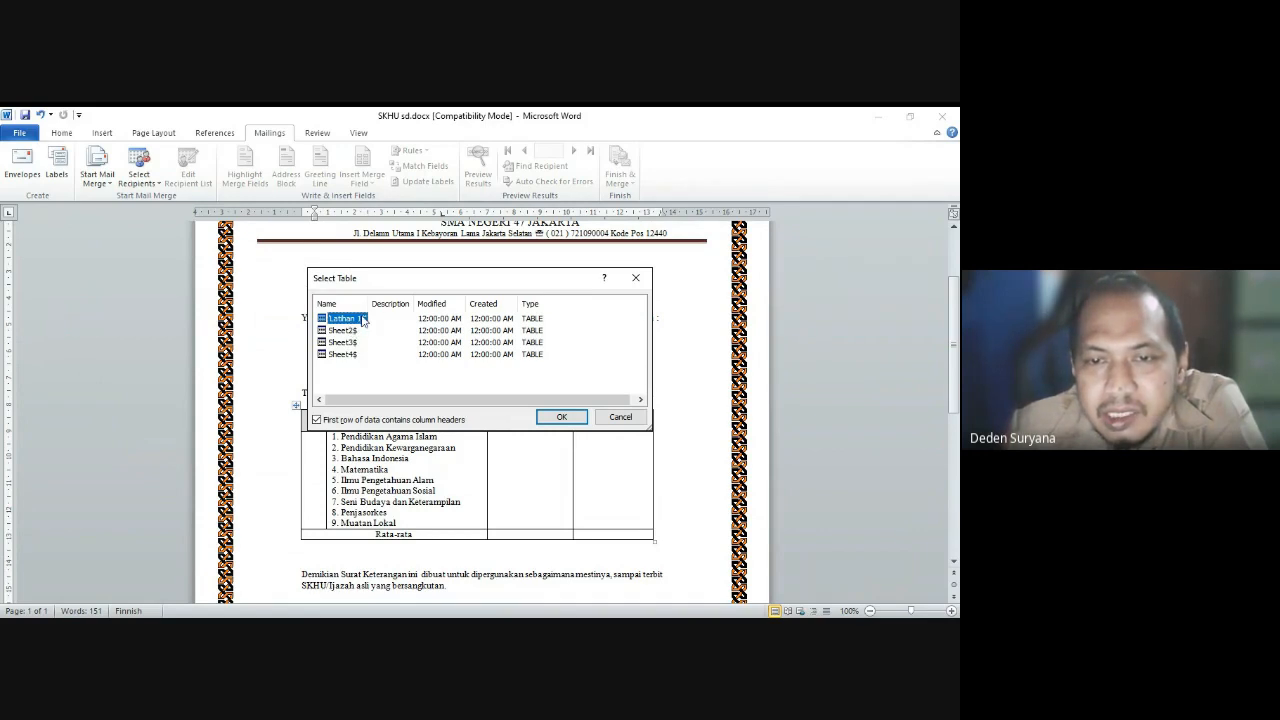
Step: Confirm the Latihan 1 sheet, remove the misplaced field, and insert «nama» after Nama :
left_click(561, 417)
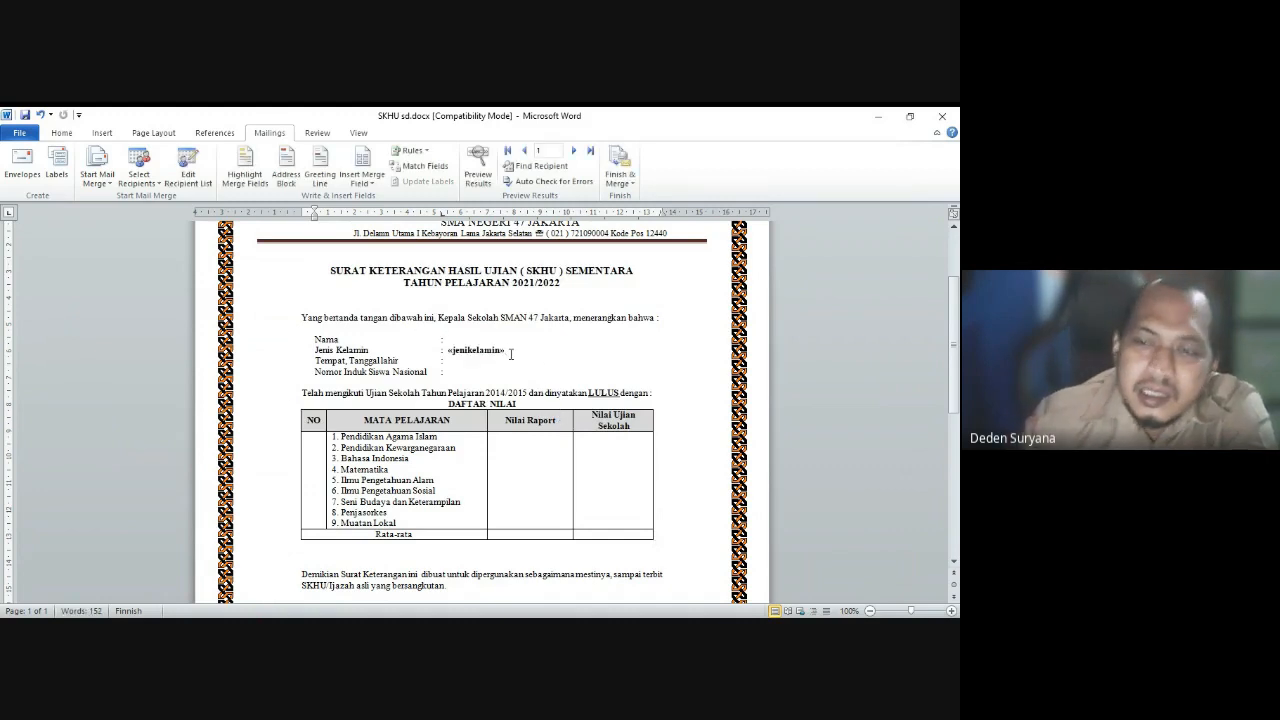
key("BackSpace")
key("BackSpace")
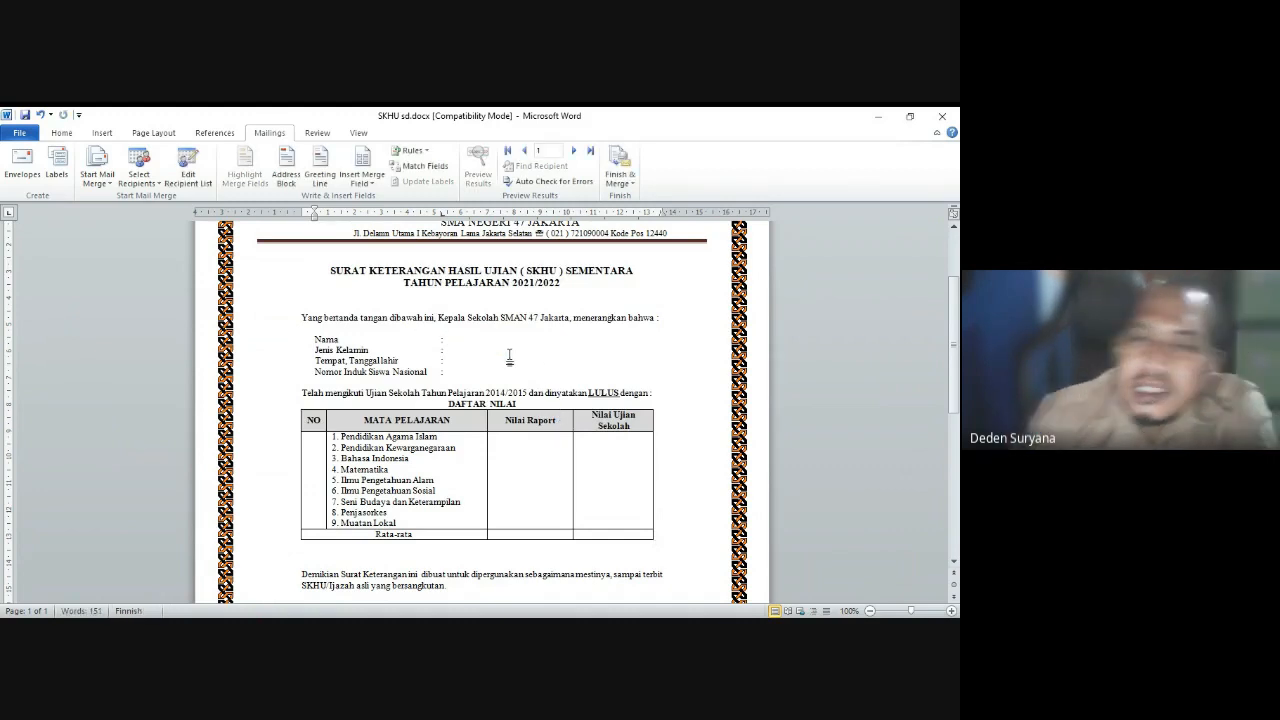
left_click(469, 342)
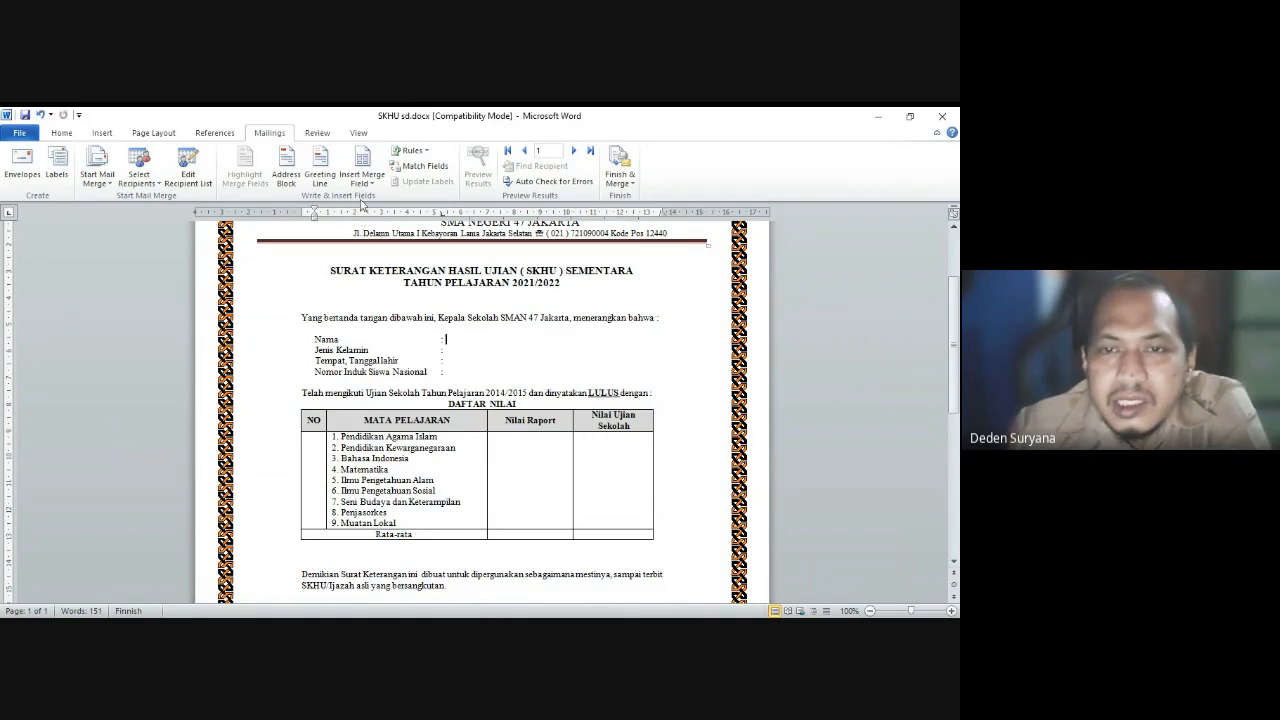
left_click(363, 184)
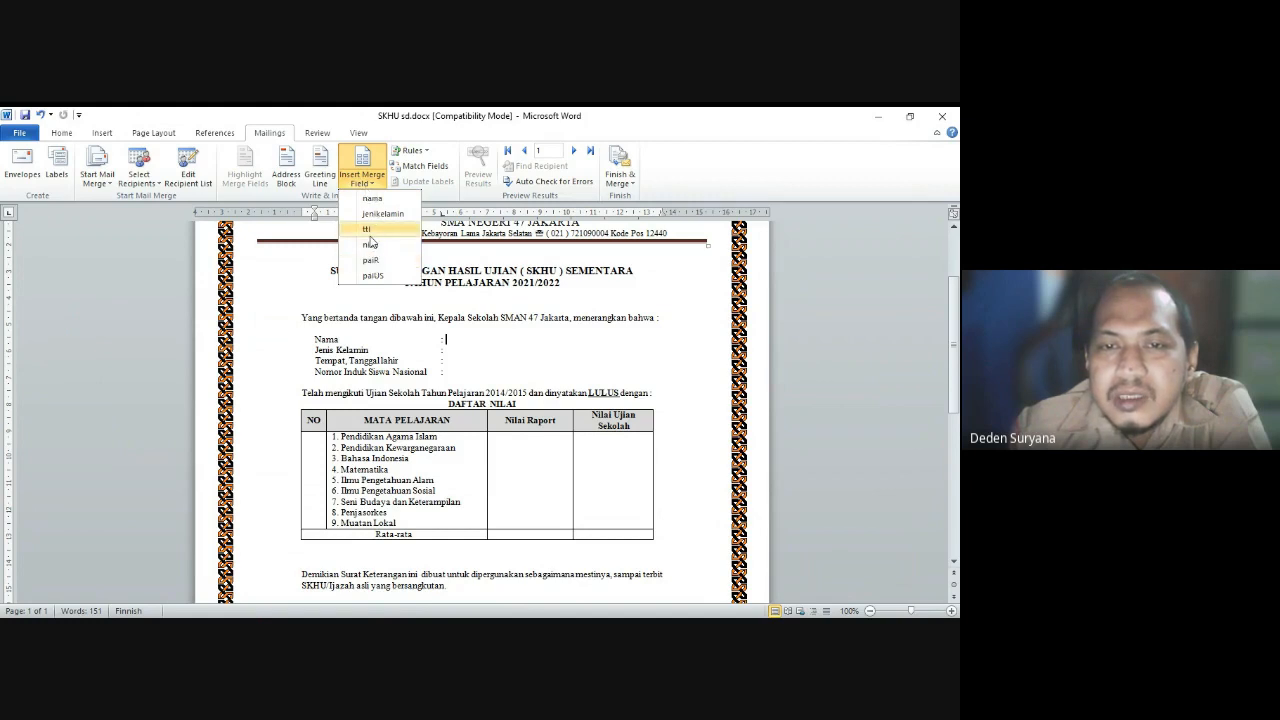
left_click(372, 198)
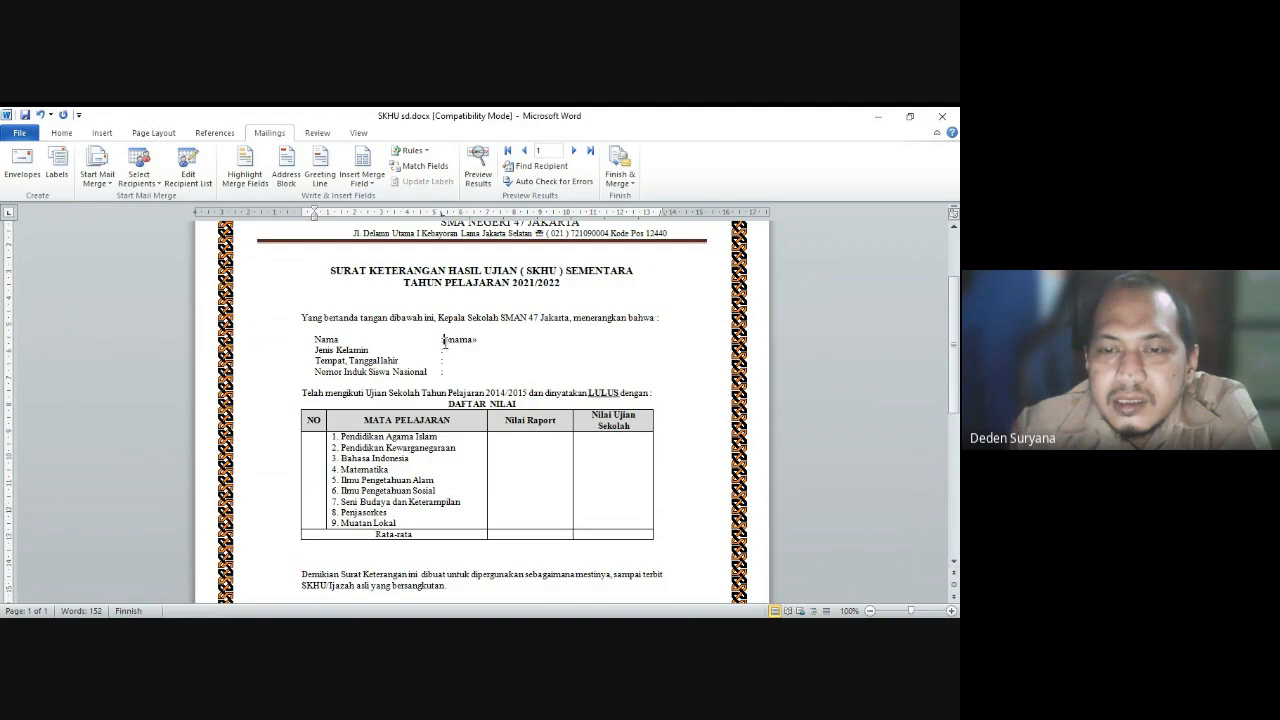
left_click_drag(444, 341, 478, 340)
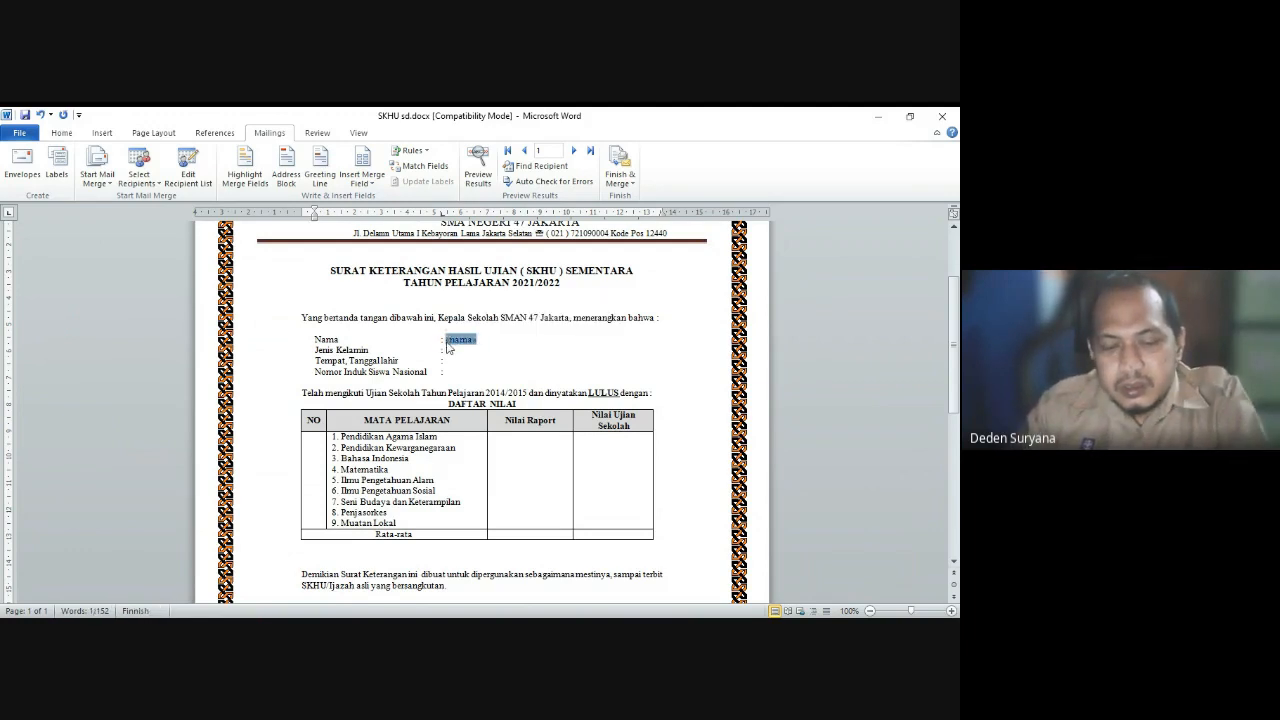
Step: Insert the «jenikelamin», «ttl» and «nisn» merge fields on their detail lines
left_click(461, 349)
left_click(362, 183)
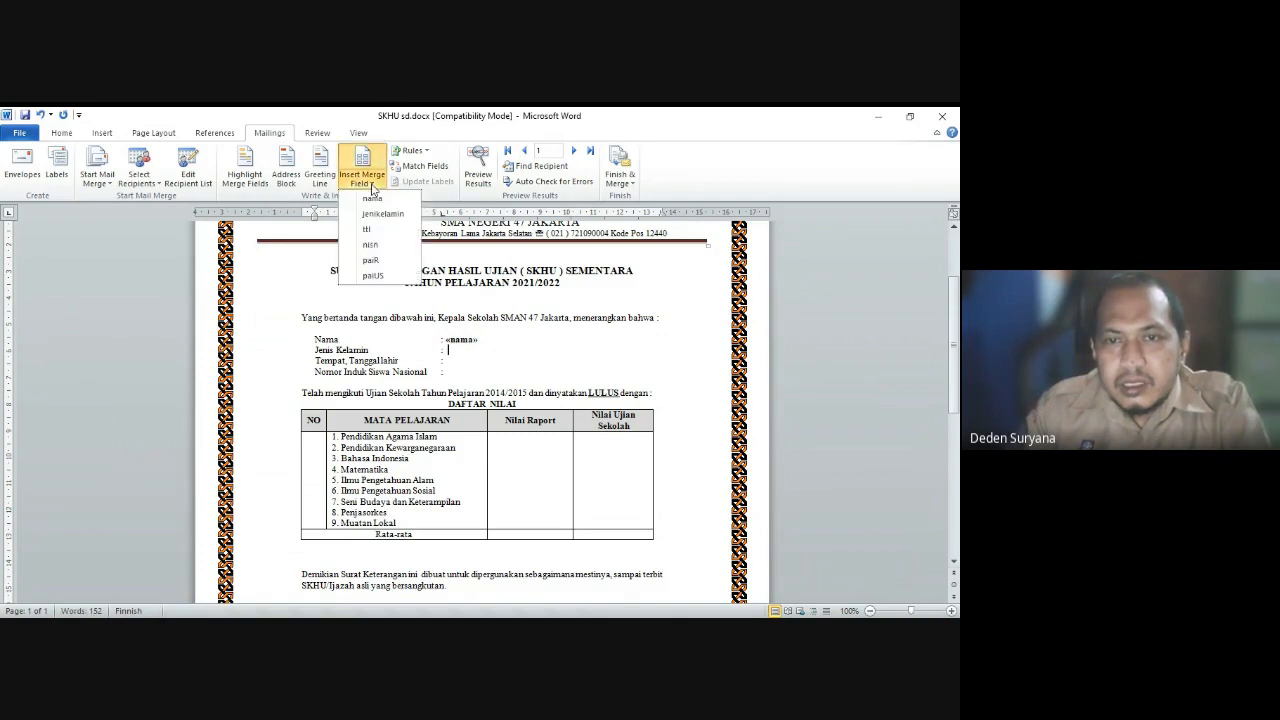
left_click(385, 212)
left_click_drag(517, 349, 447, 351)
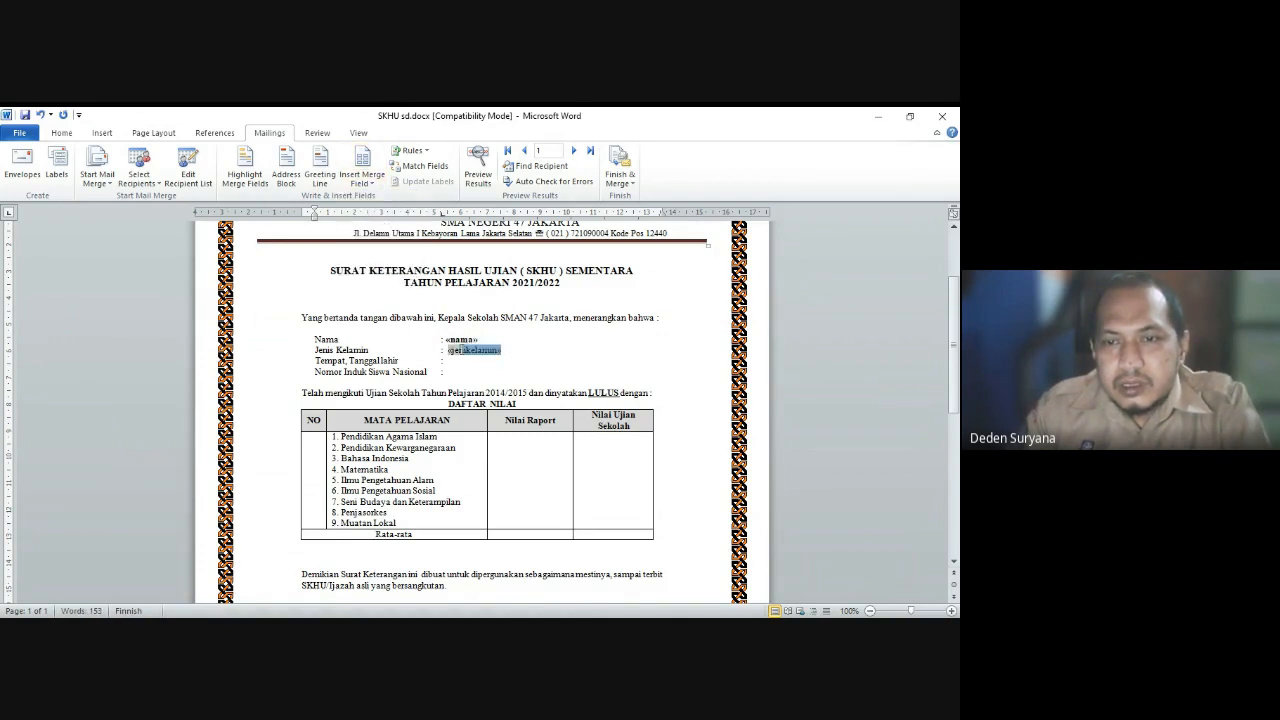
left_click(451, 364)
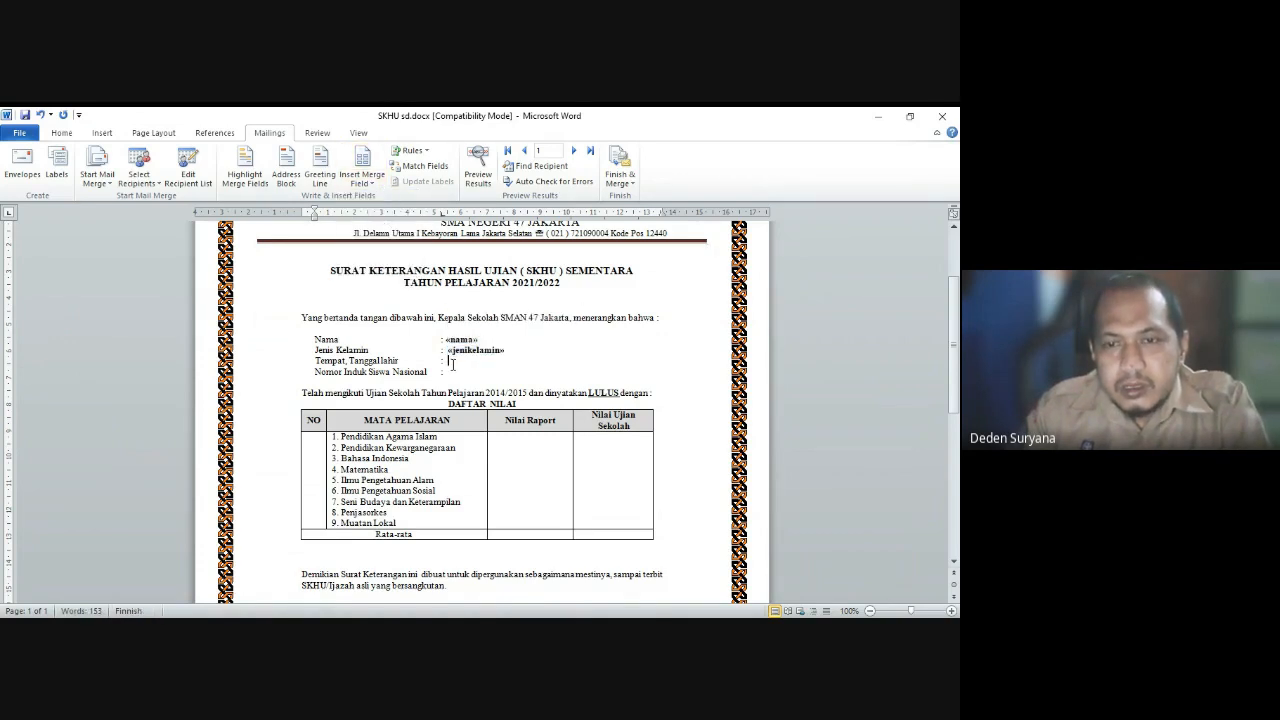
left_click(362, 183)
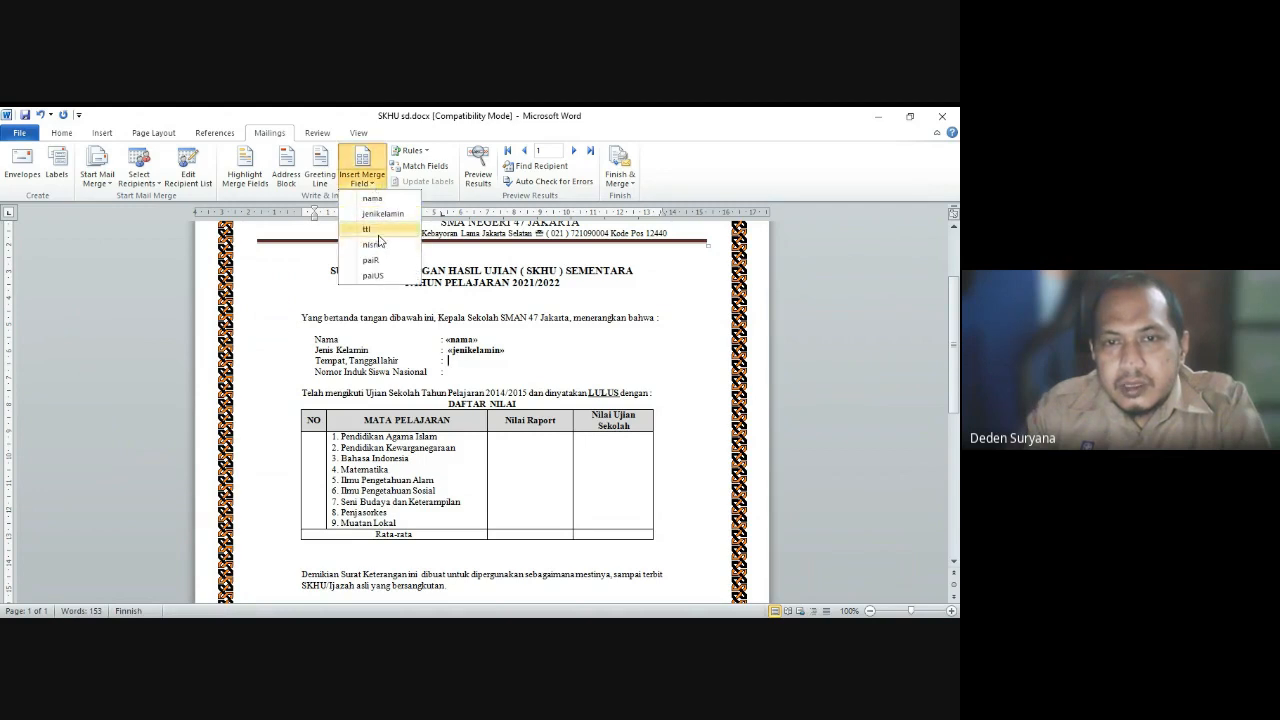
left_click(378, 229)
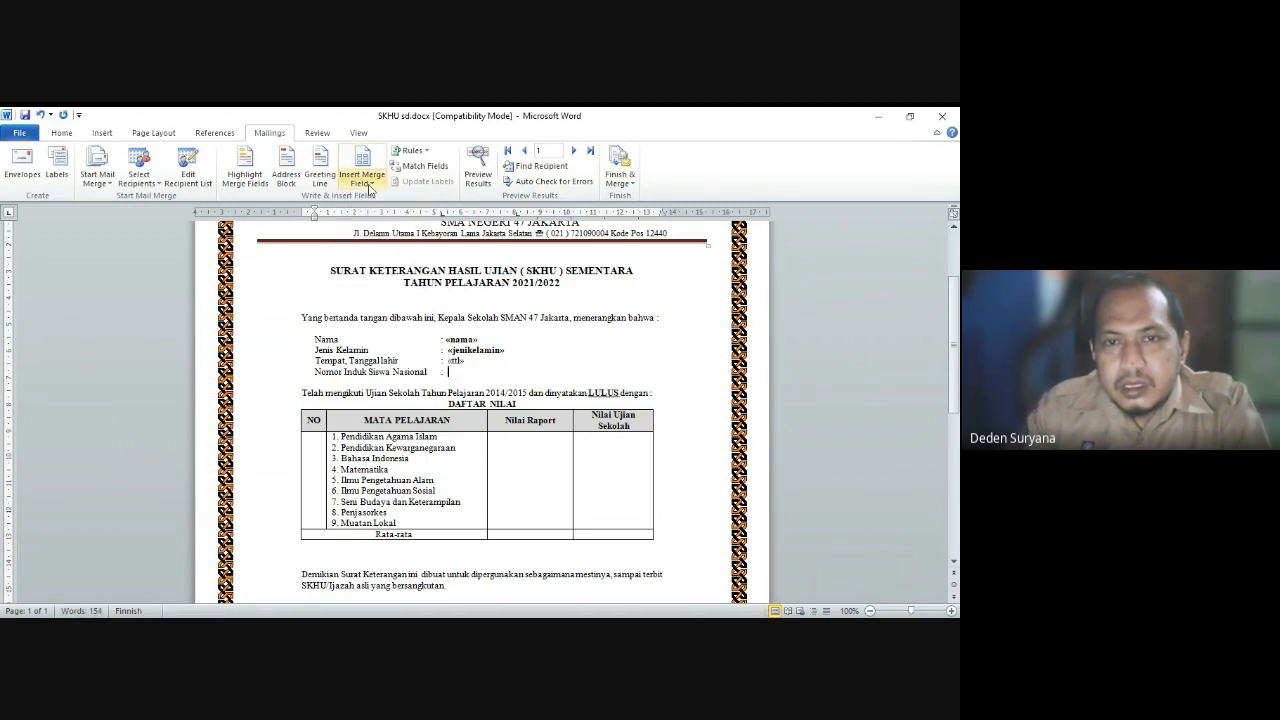
left_click(362, 180)
left_click(378, 247)
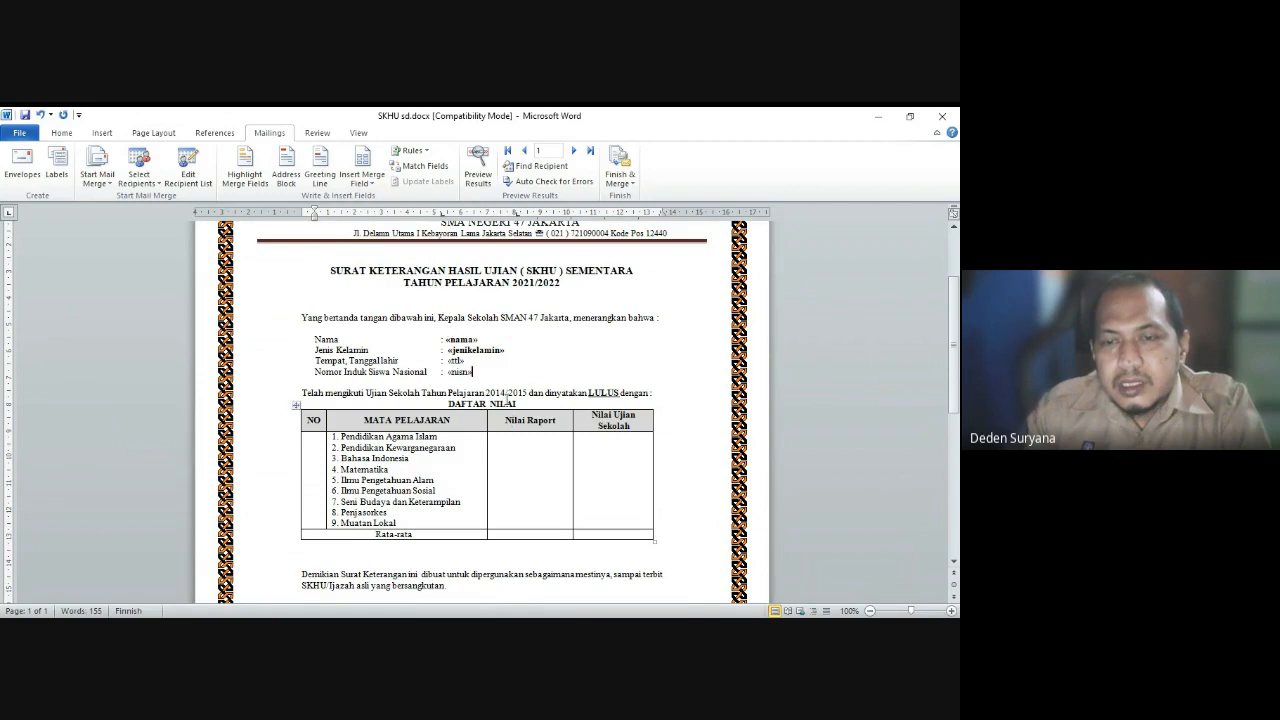
left_click_drag(483, 372, 450, 360)
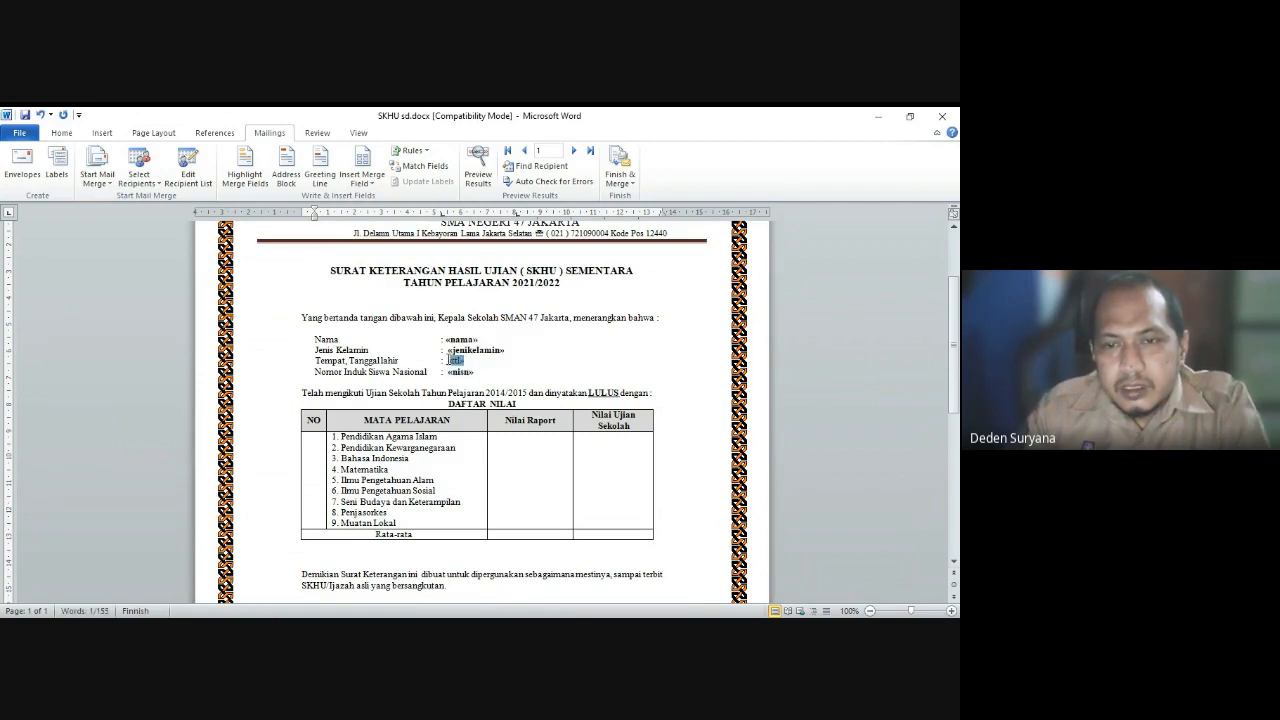
Step: Insert «paiR» in the first Nilai Raport cell and «paiUS» in its Nilai Ujian Sekolah cell
left_click(531, 436)
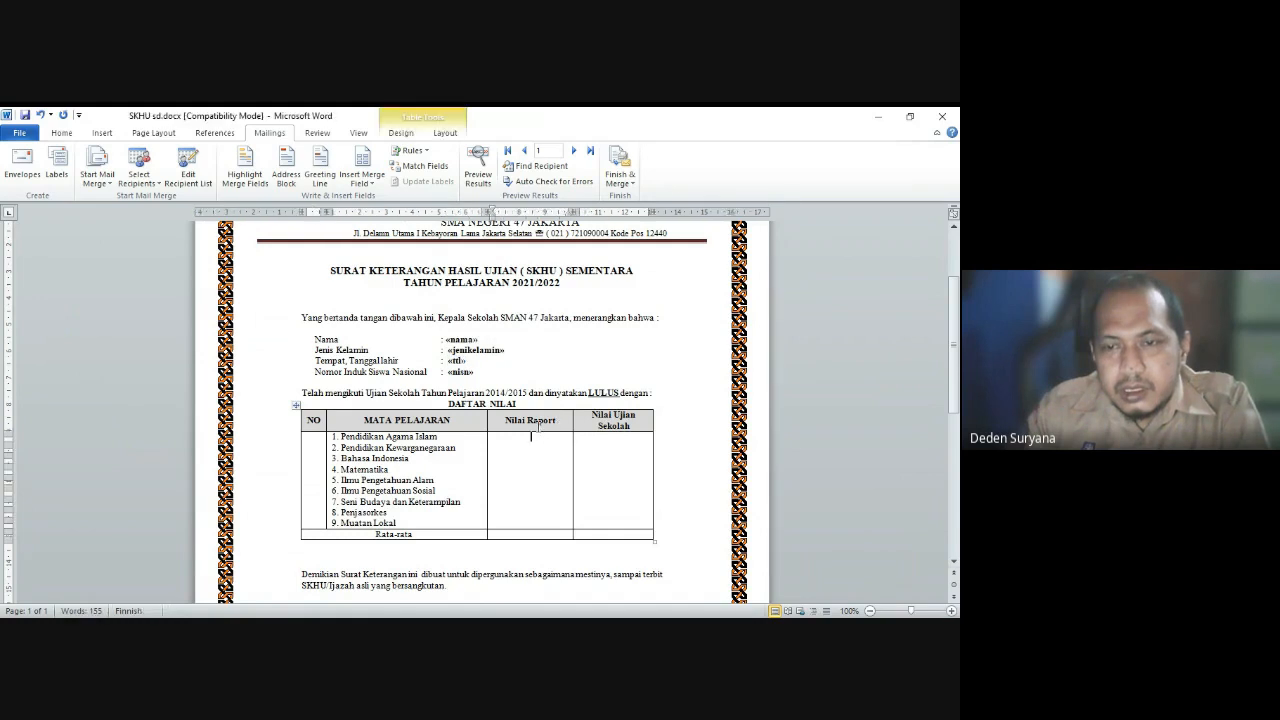
left_click(362, 182)
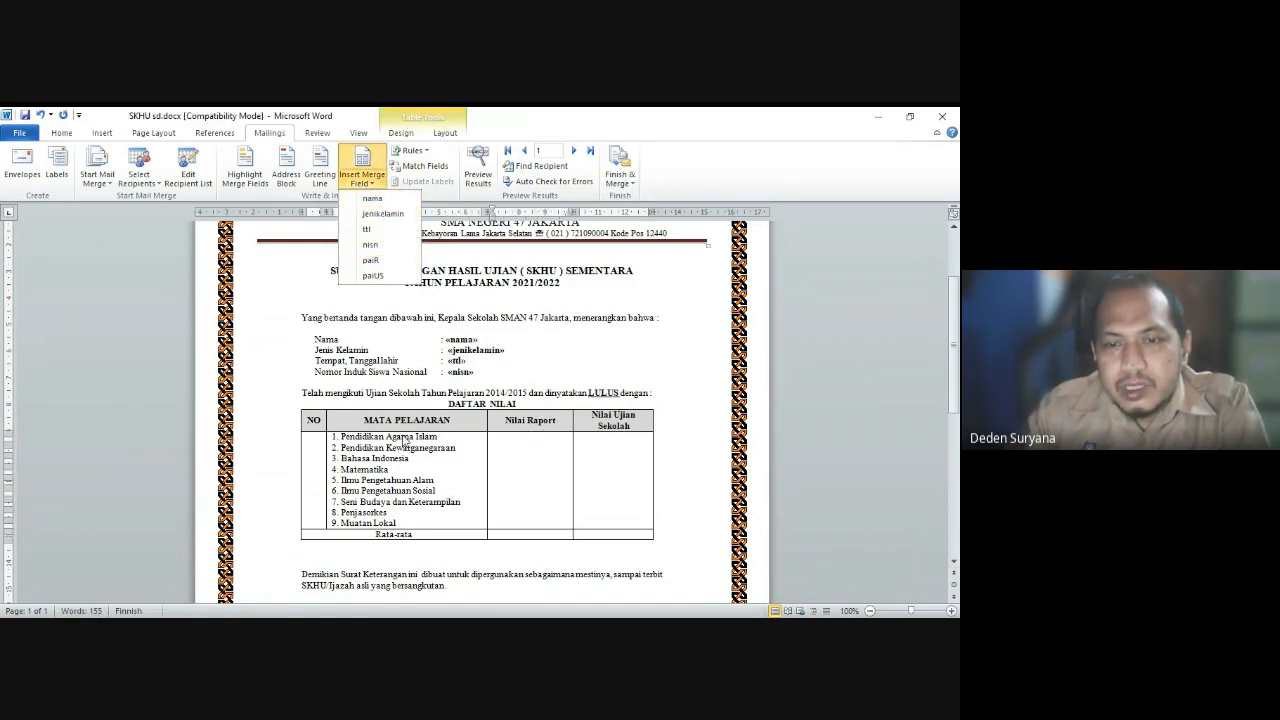
left_click(383, 262)
left_click(590, 440)
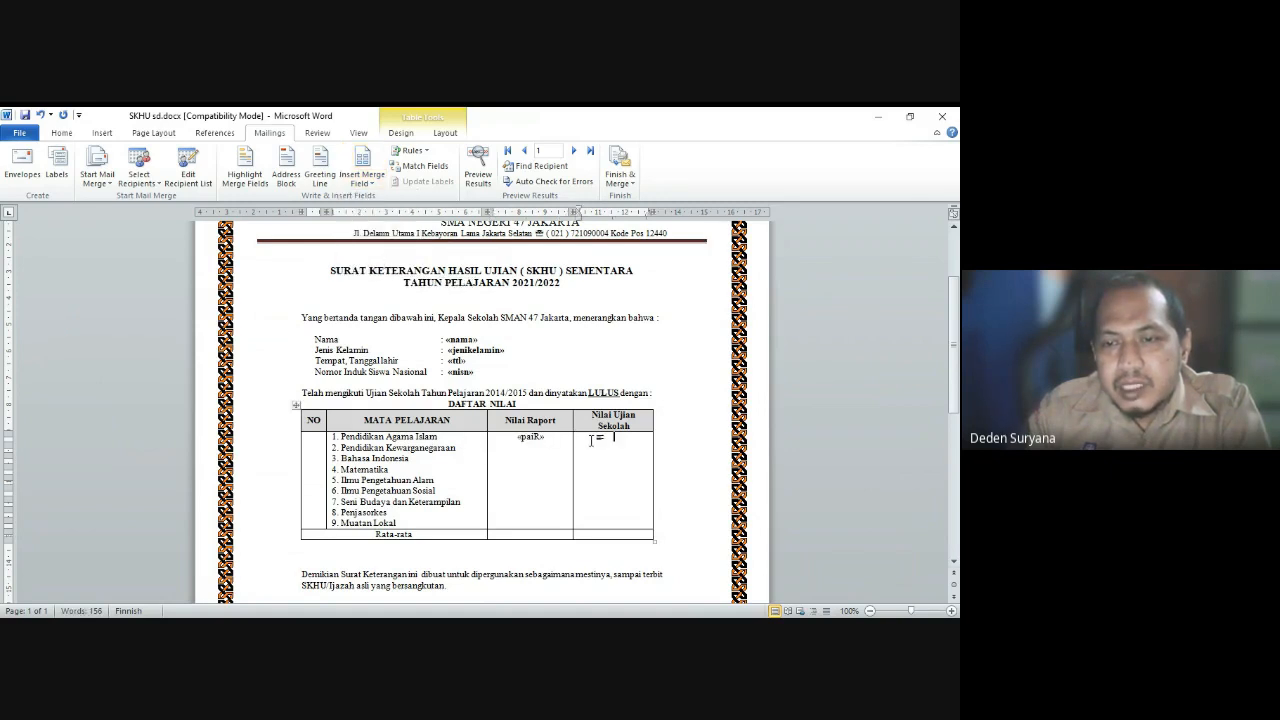
left_click(362, 182)
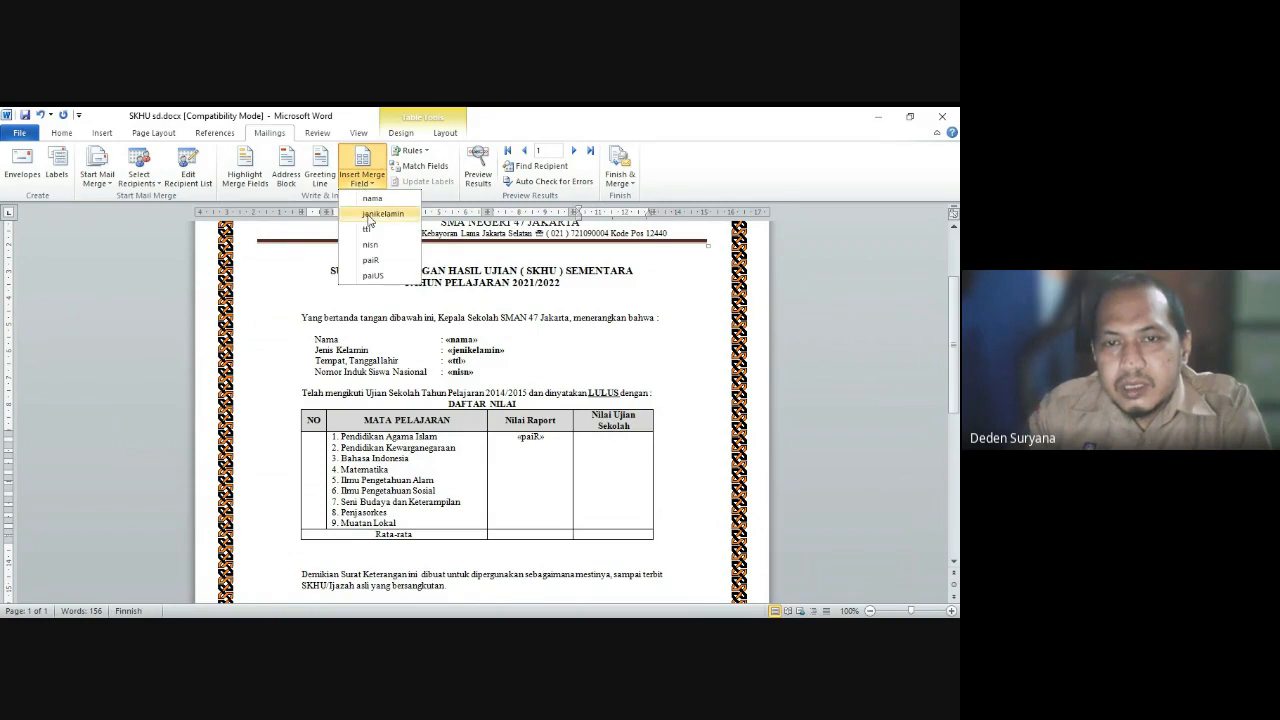
left_click(373, 276)
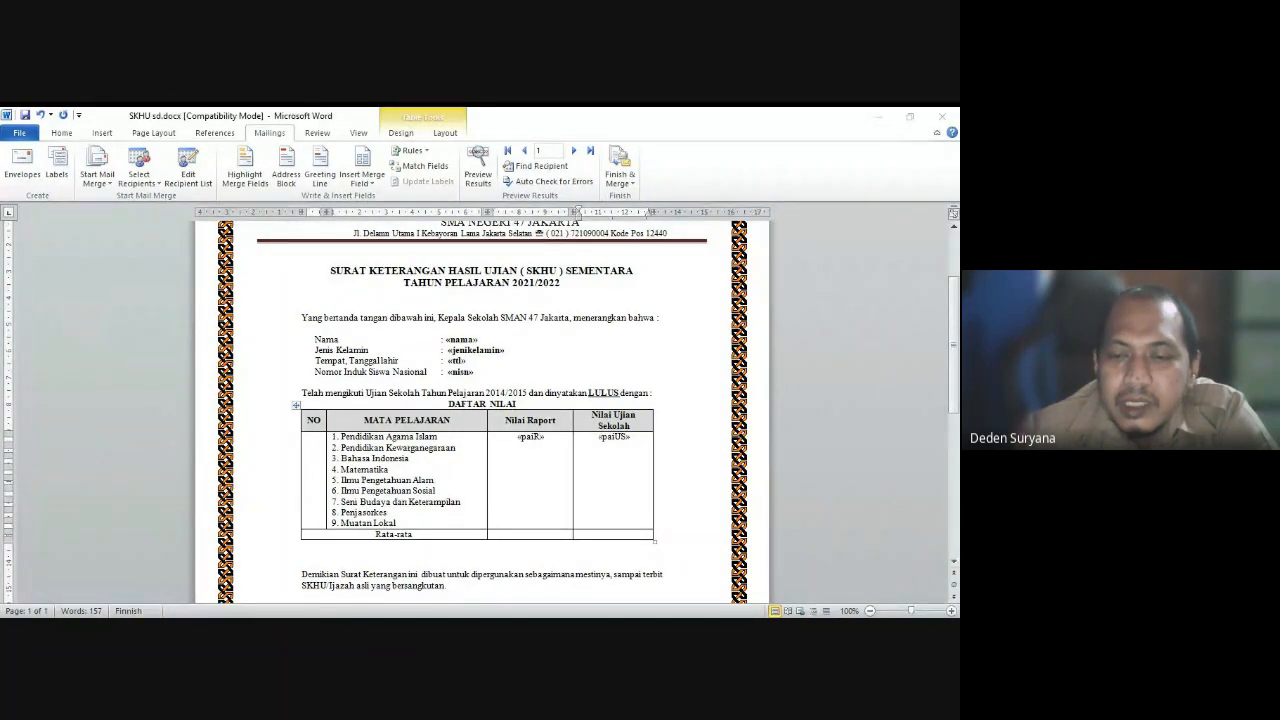
left_click(551, 562)
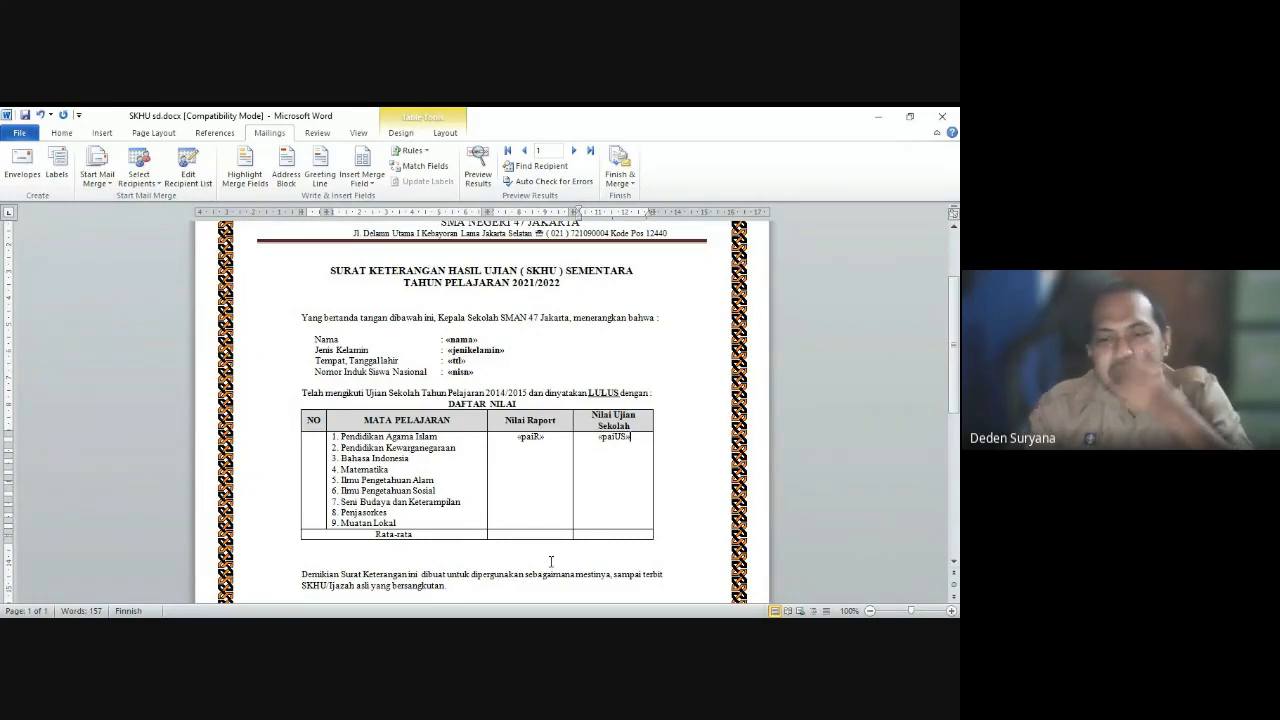
left_click(532, 449)
scroll(539, 442, "up", 1)
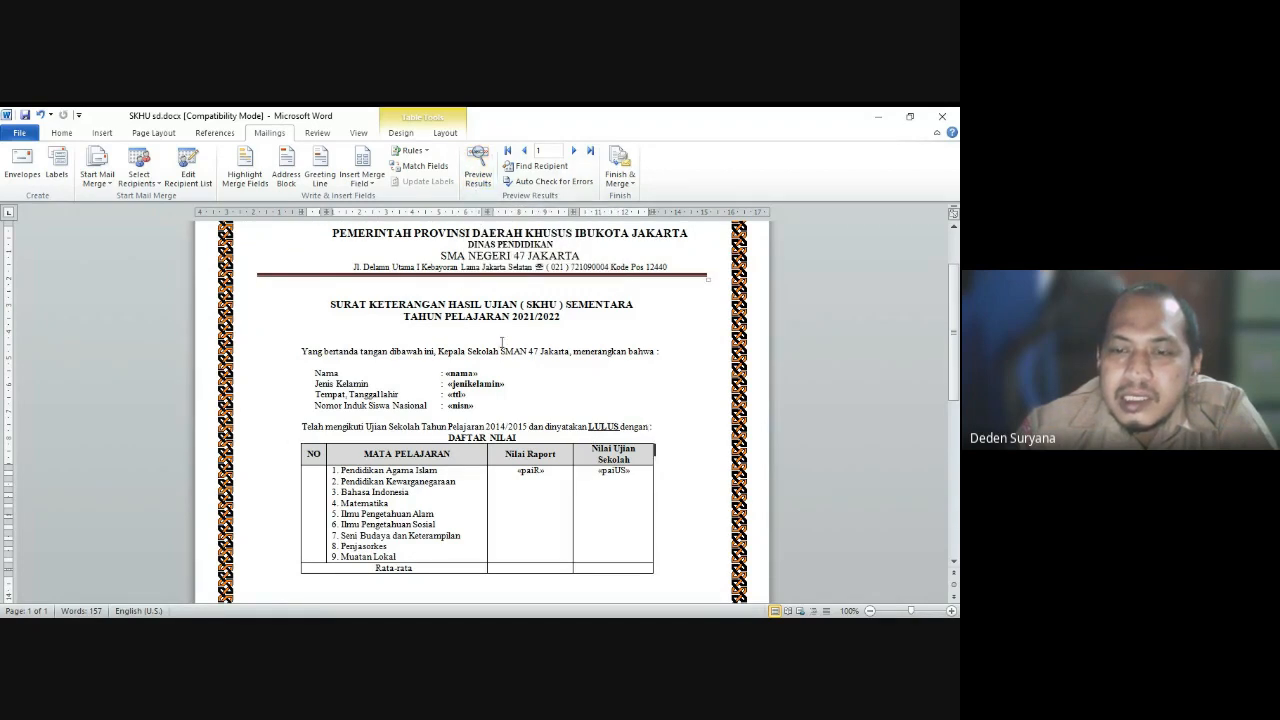
Step: Preview the letter with the first student's merged data
left_click(478, 165)
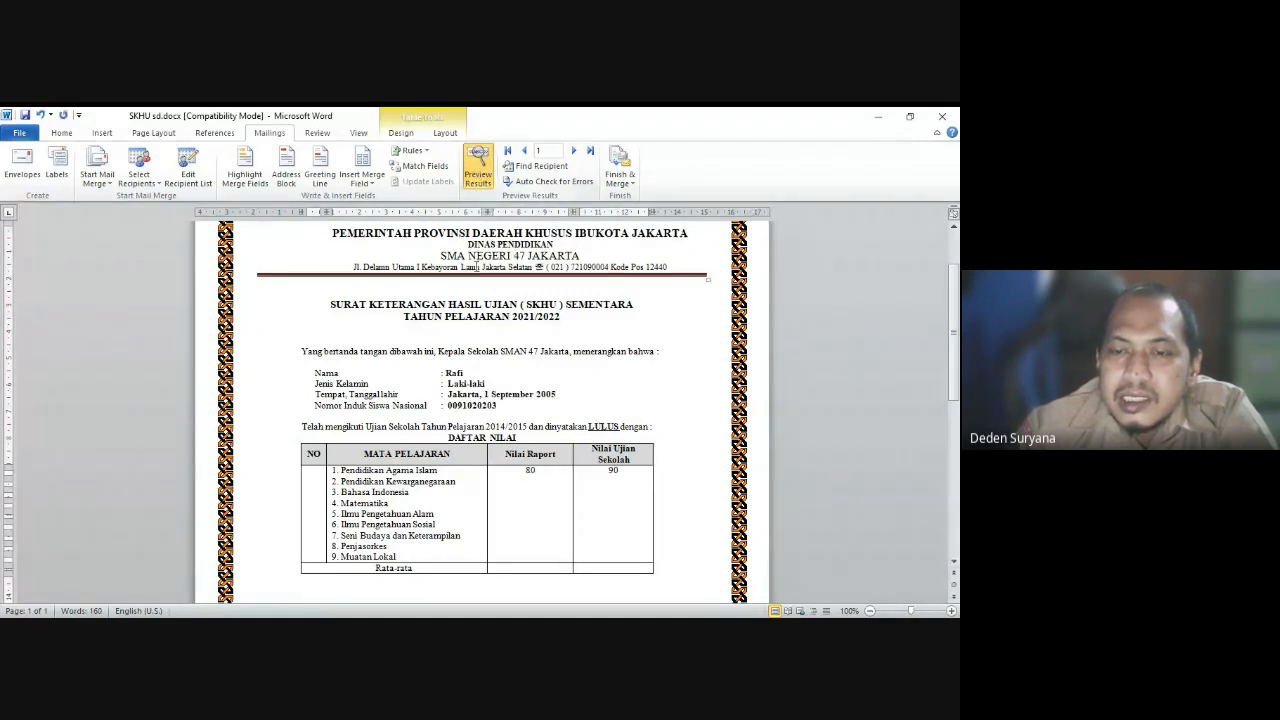
left_click(447, 376)
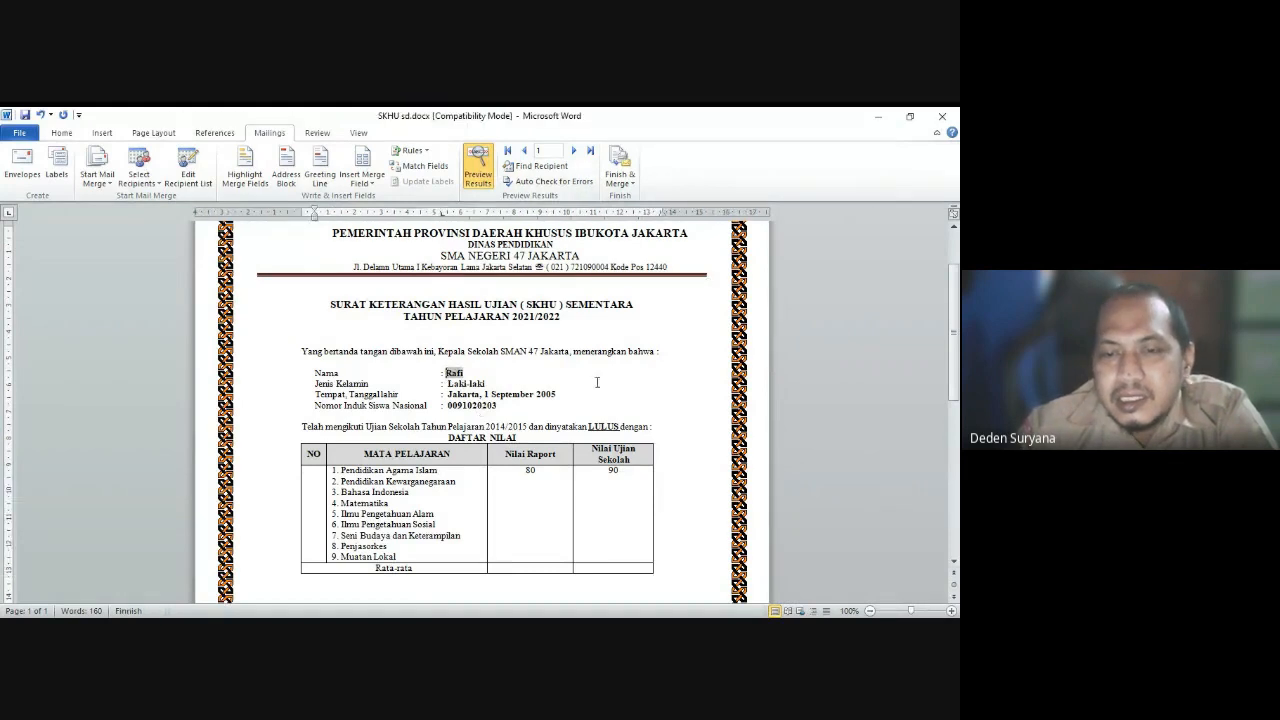
left_click(601, 386)
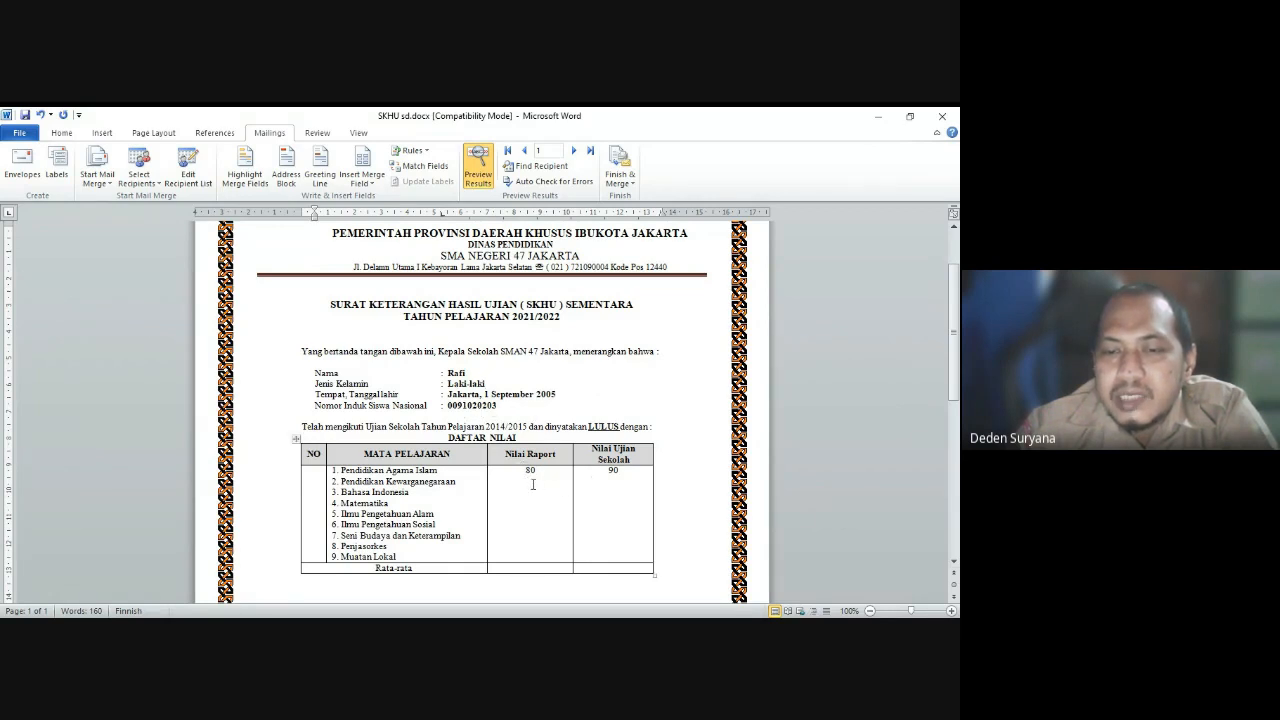
Step: Replace 'Muatan Lokal' with 'TIK' as subject 9 in the grades table
left_click(400, 556)
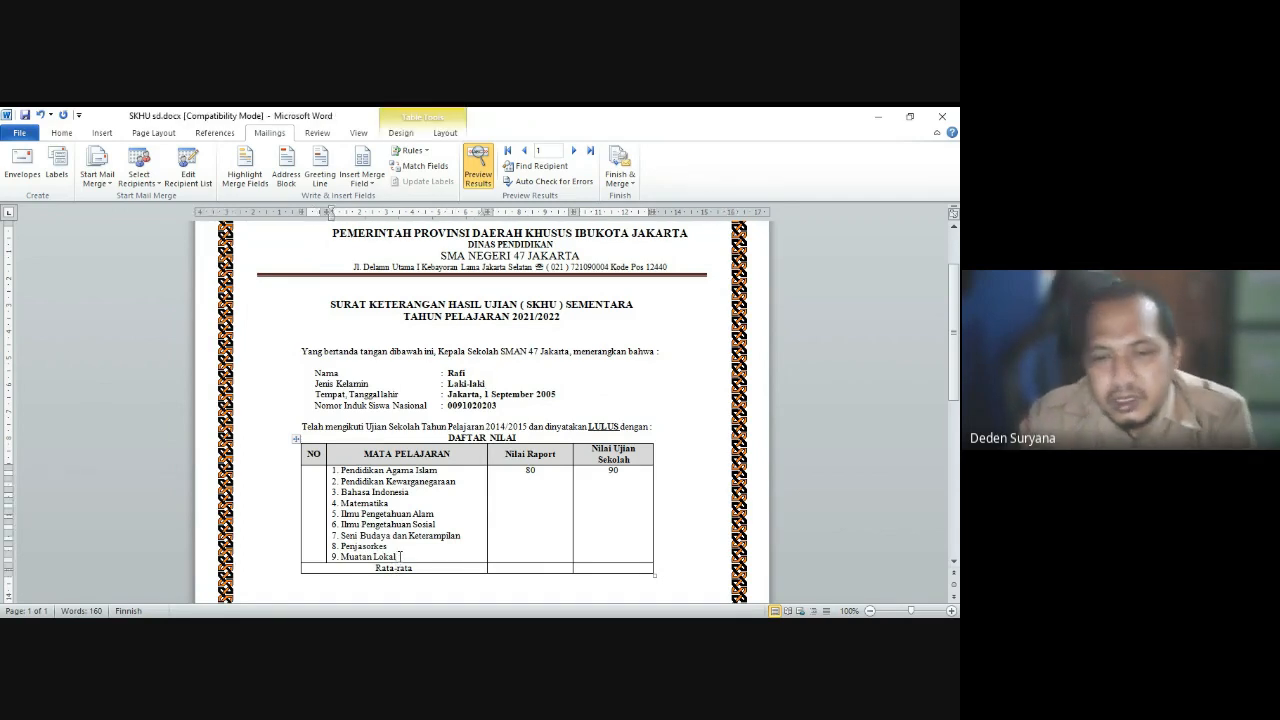
key("BackSpace")
key("BackSpace")
key("BackSpace")
key("BackSpace")
key("BackSpace")
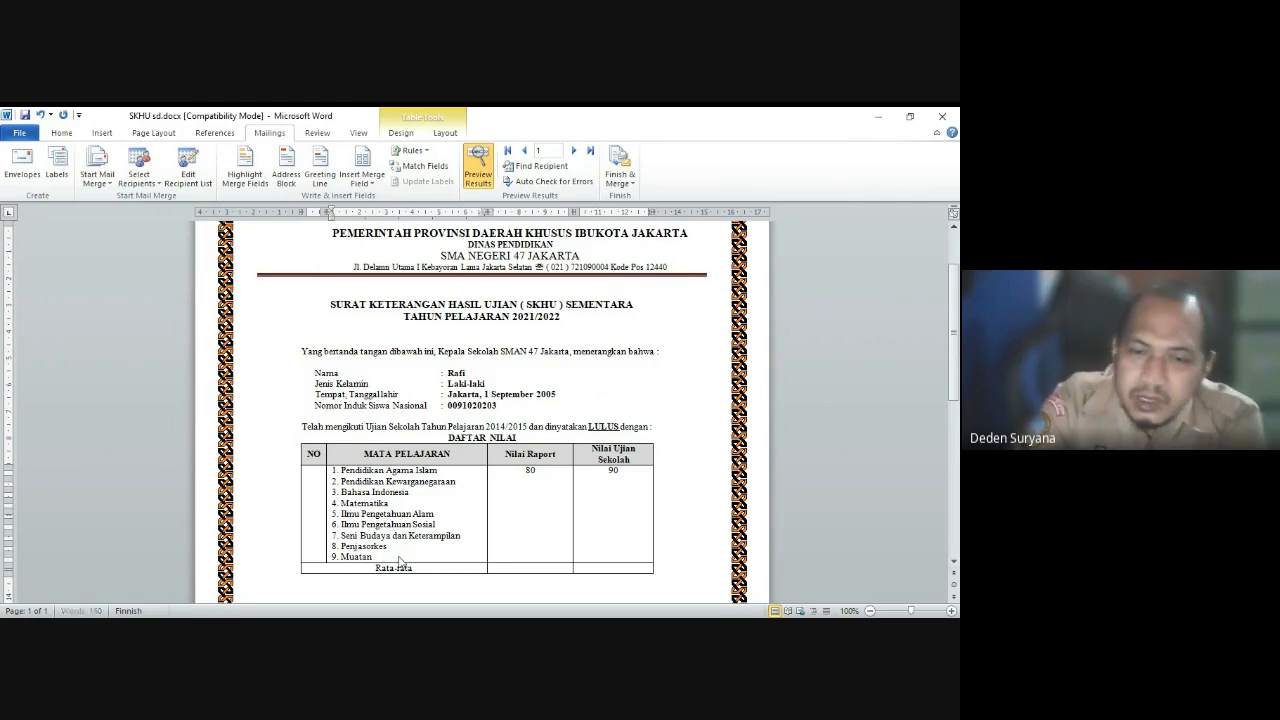
key("BackSpace")
type("TIK")
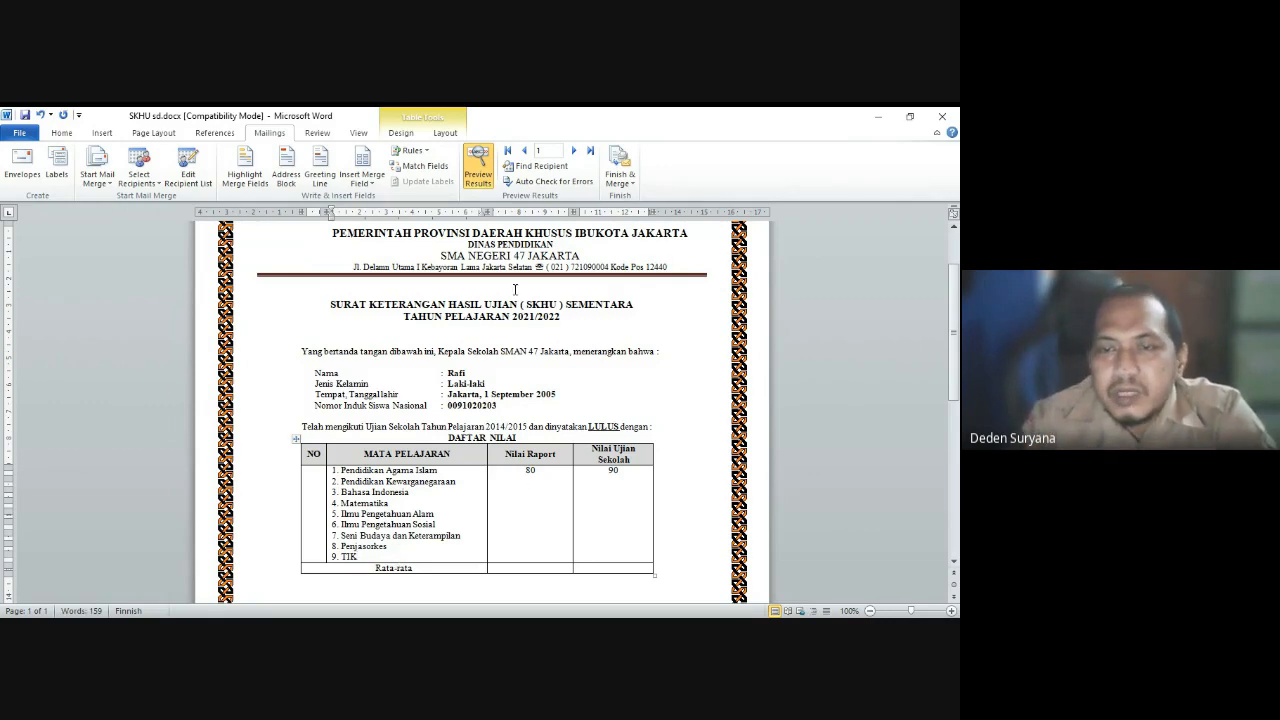
scroll(570, 528, "down", 1)
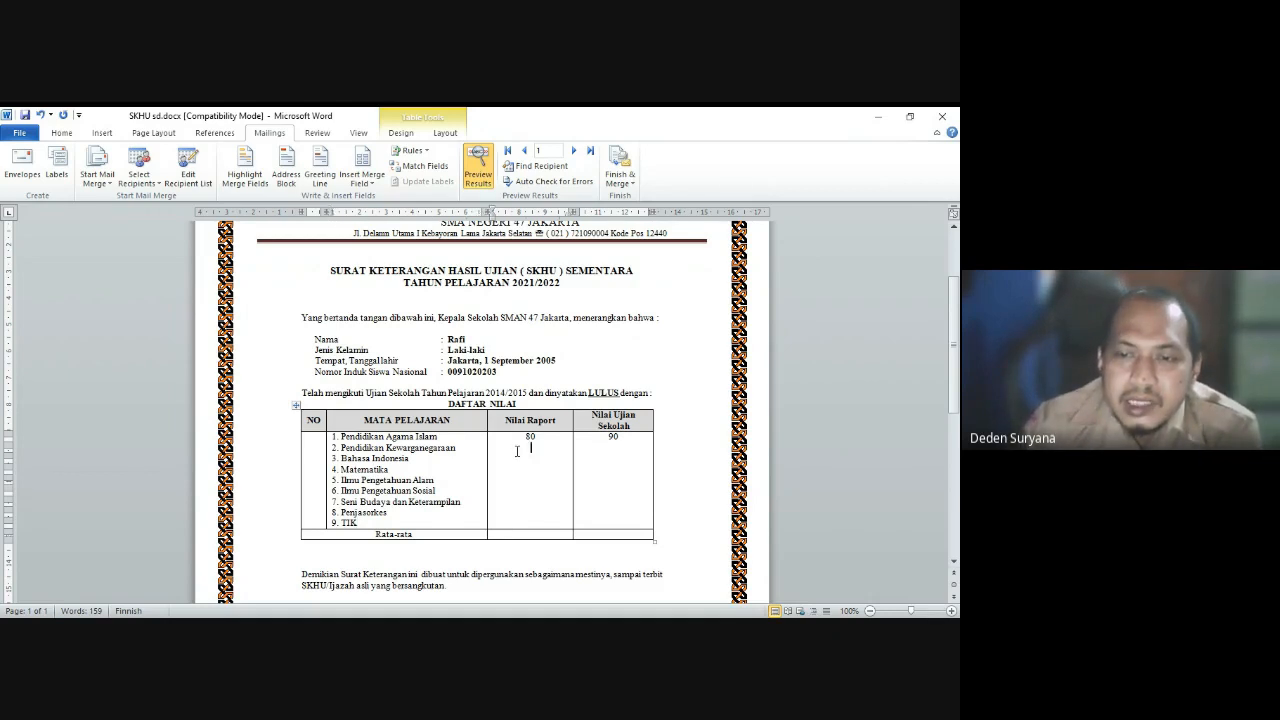
scroll(517, 451, "up", 1)
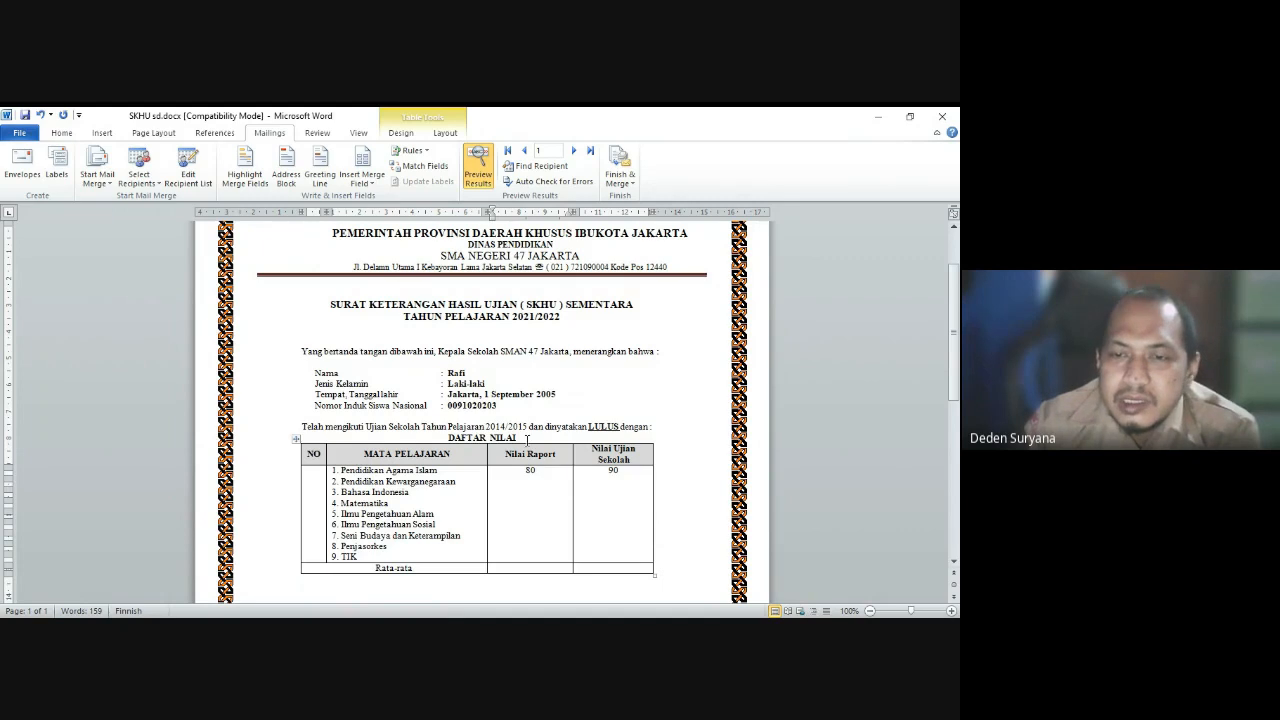
left_click(574, 152)
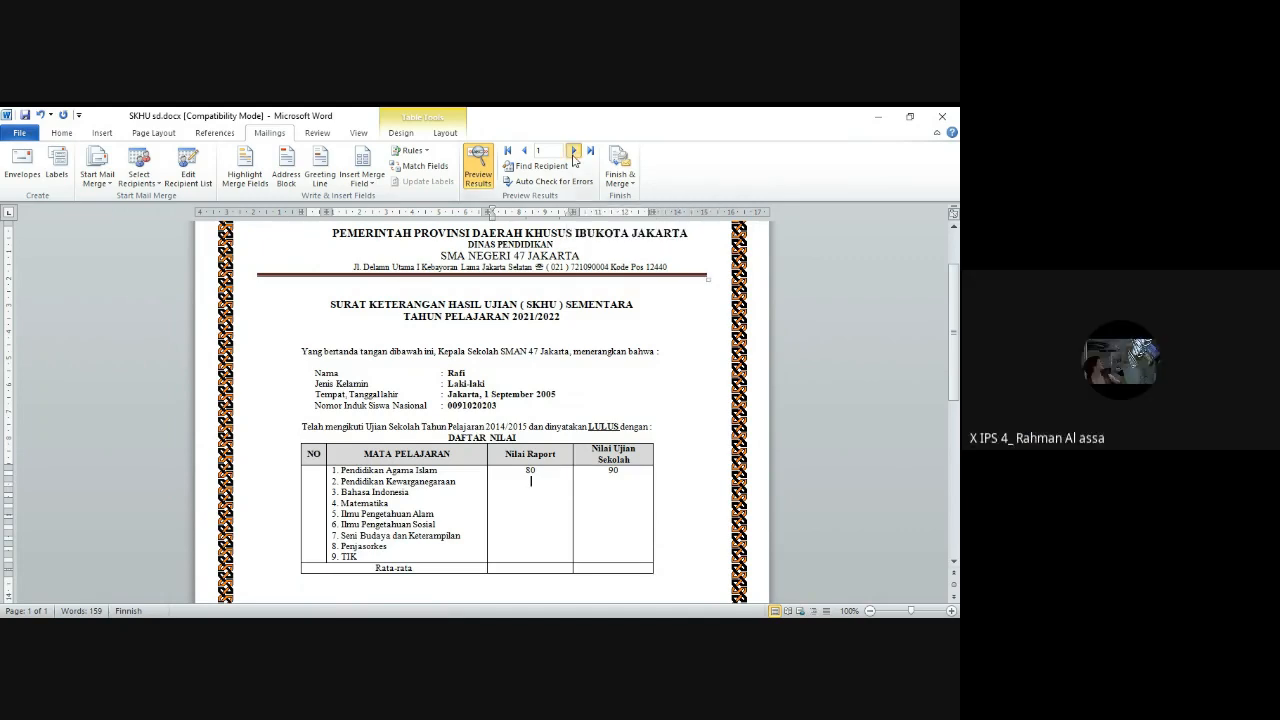
left_click(574, 152)
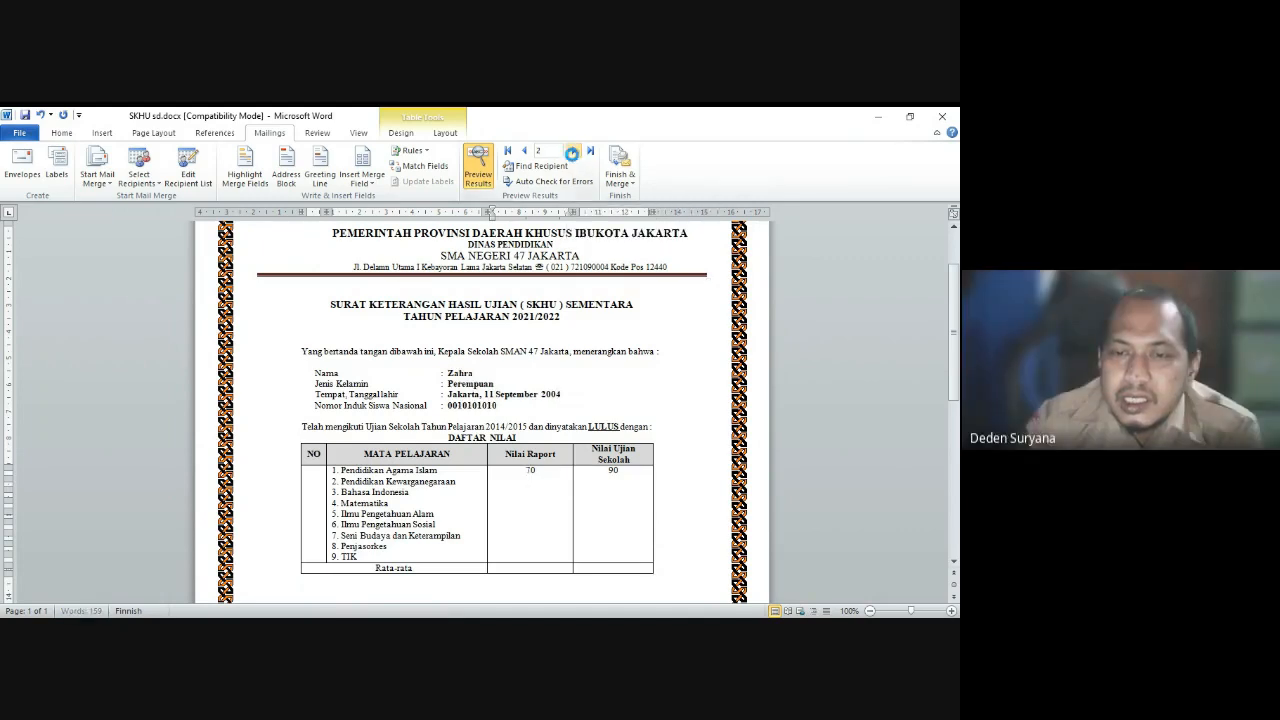
left_click(574, 152)
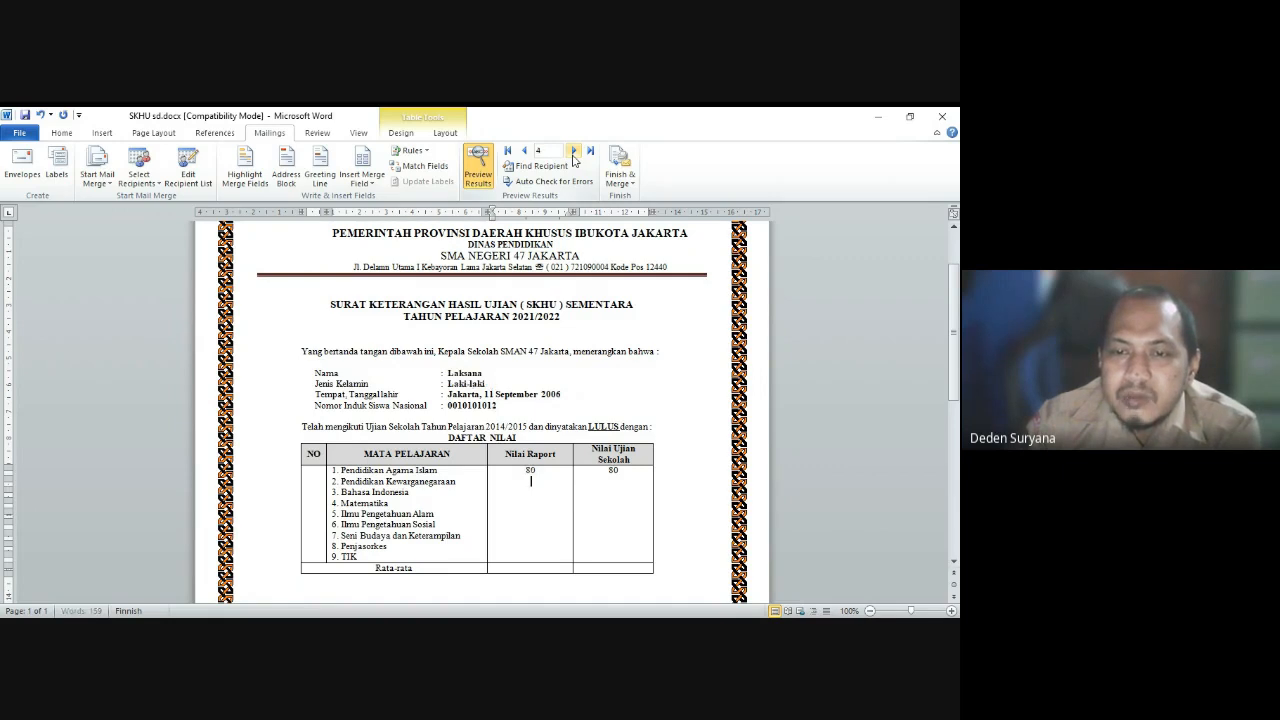
left_click(574, 152)
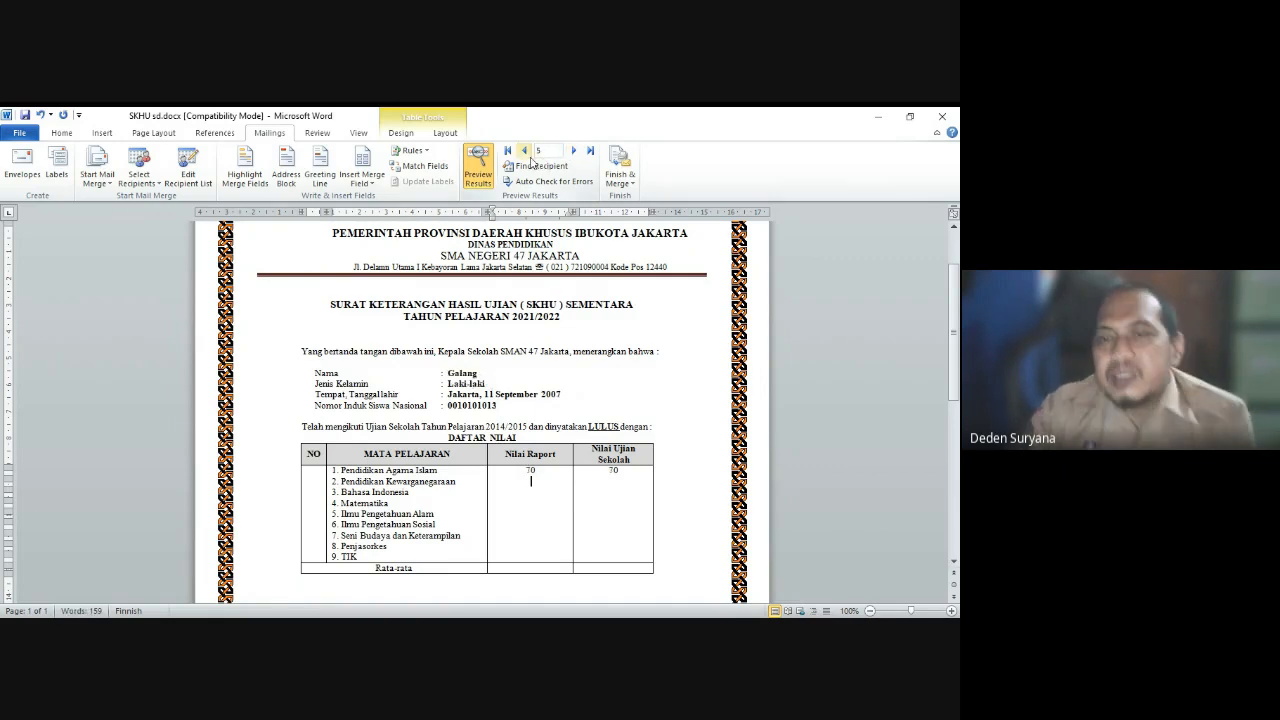
left_click(524, 151)
left_click(524, 151)
left_click(524, 151)
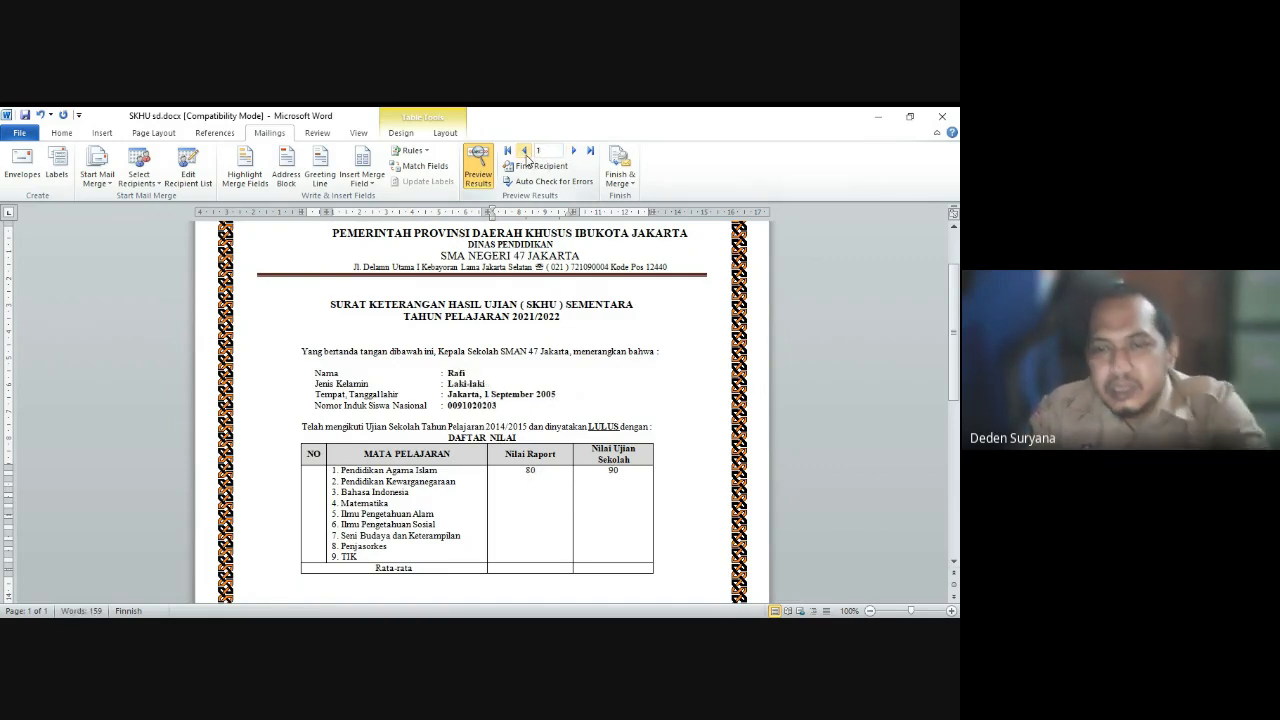
left_click(514, 567)
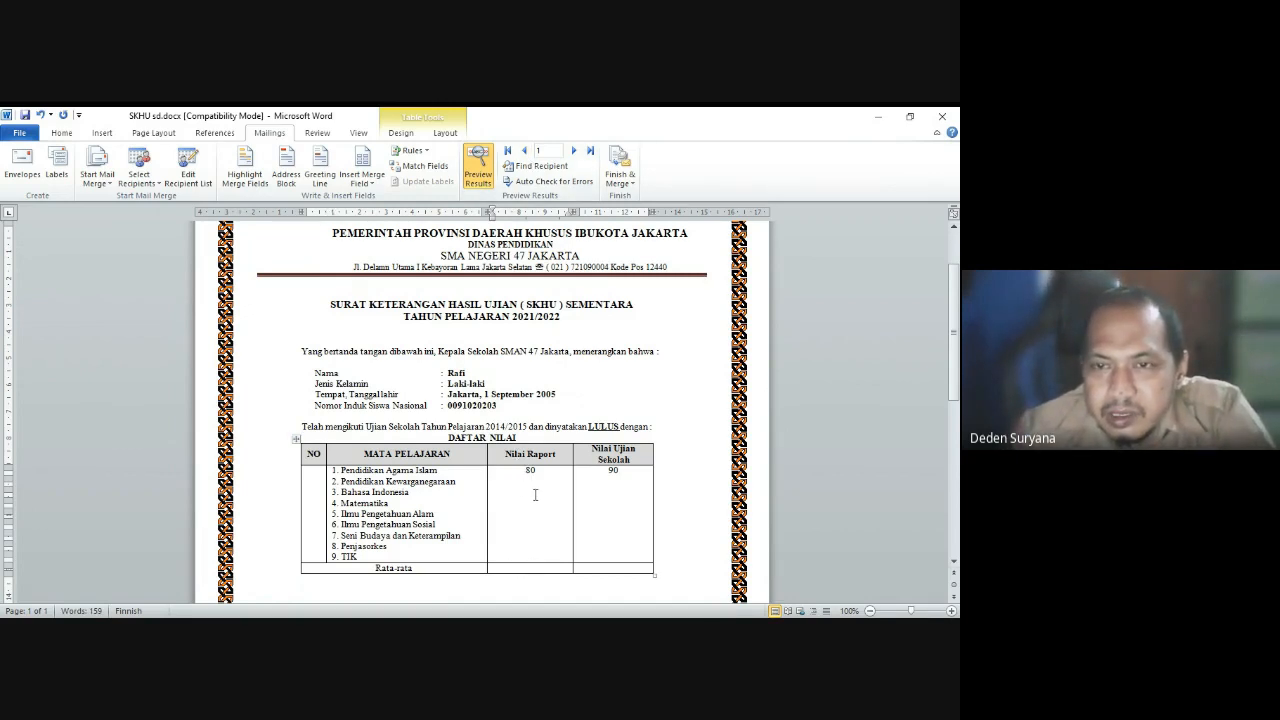
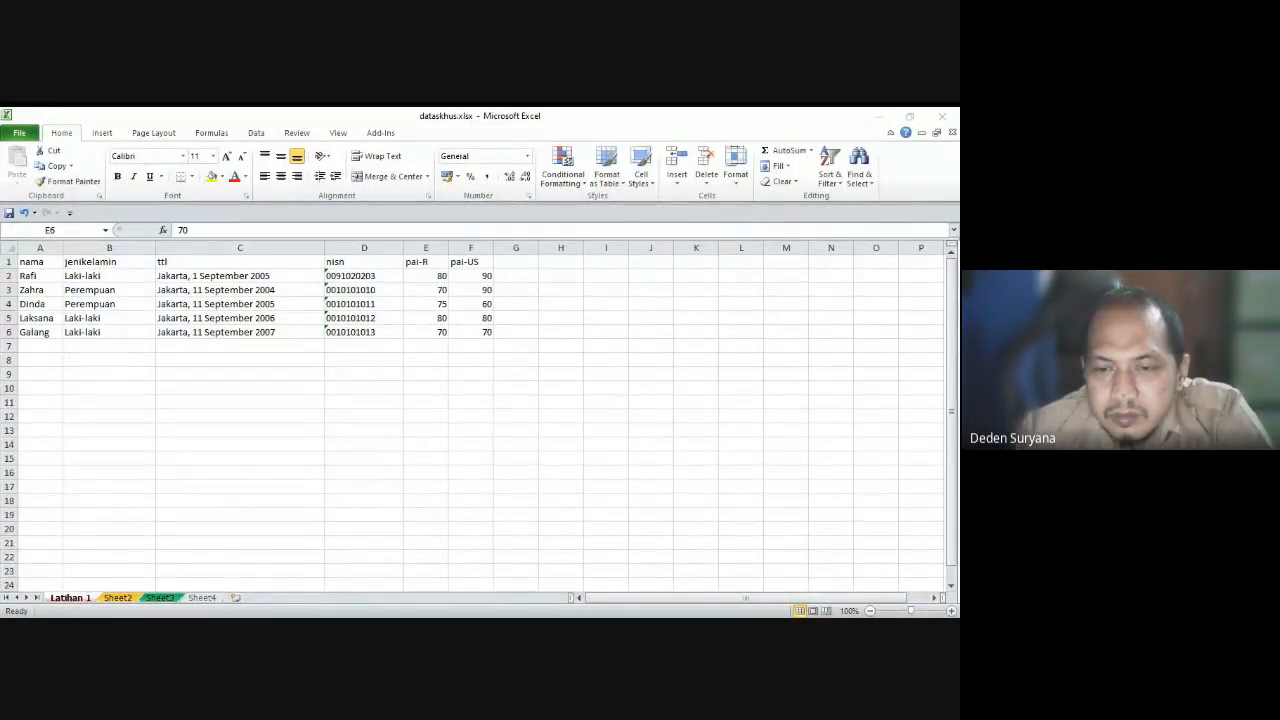
Step: Add column headers bin-r, bin-us, '...', tik-r and tik-us in G1:K1
left_click(516, 262)
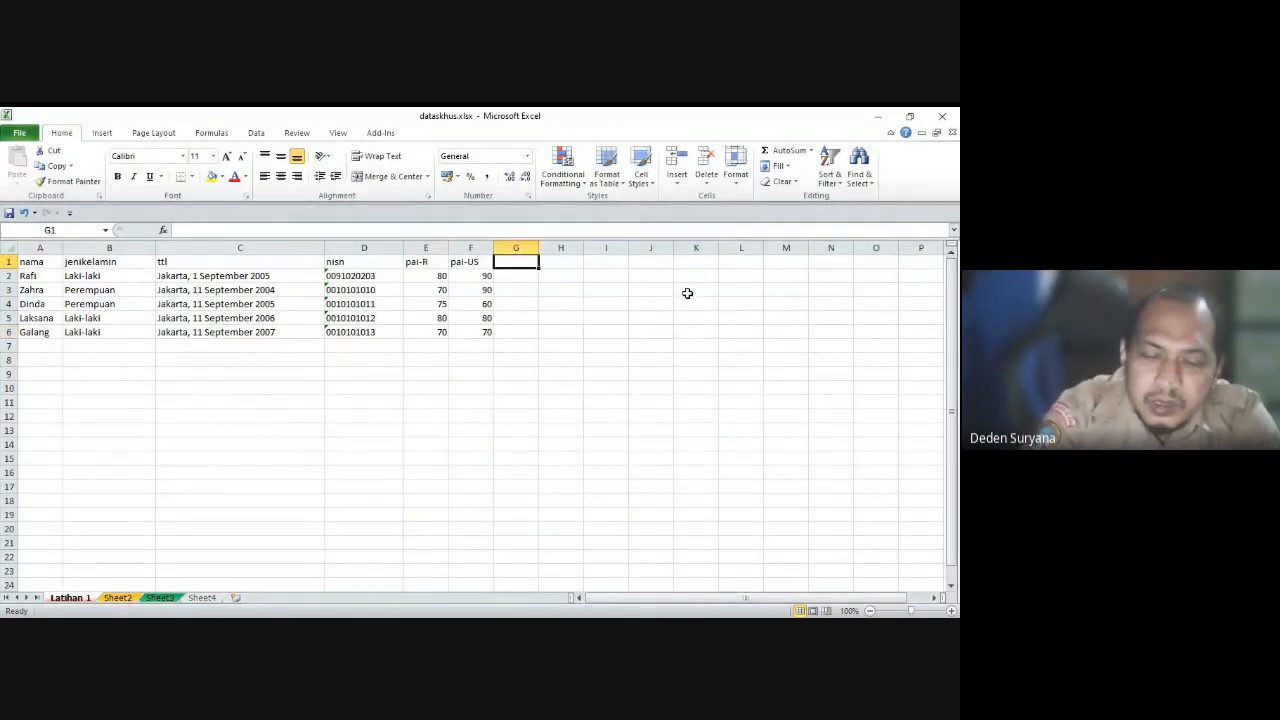
type("bin-r")
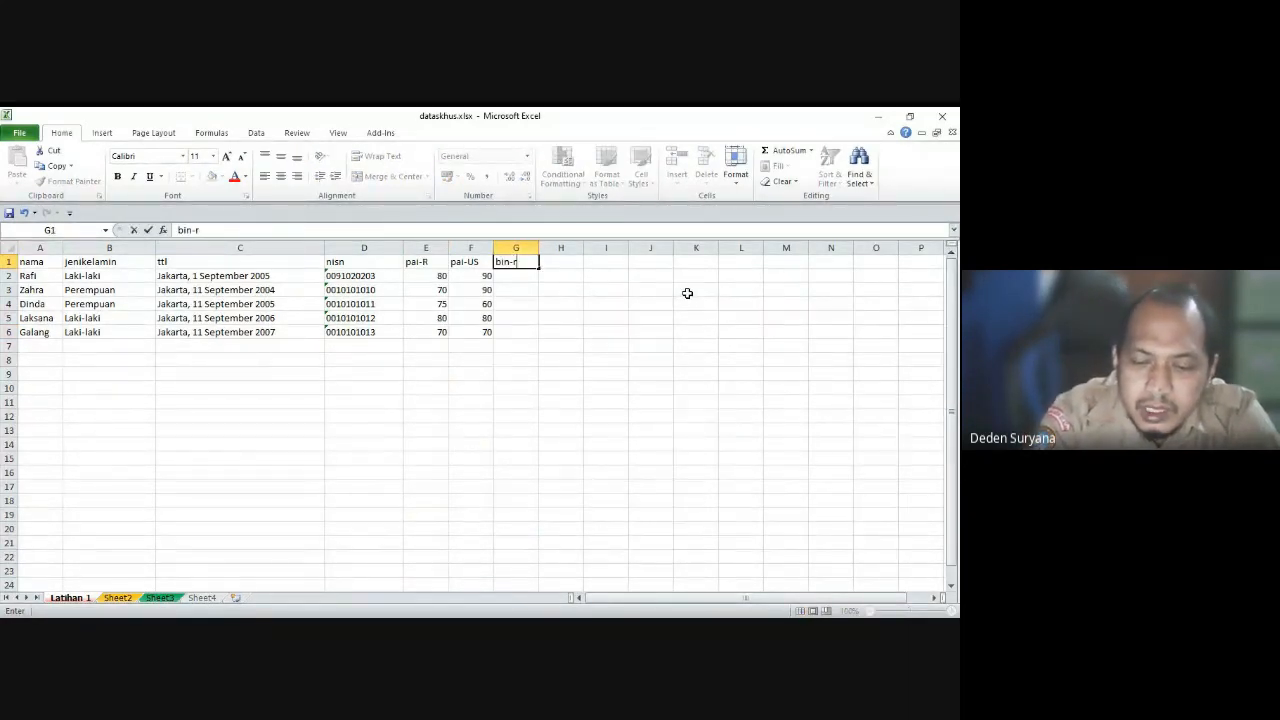
key("Tab")
type("bin")
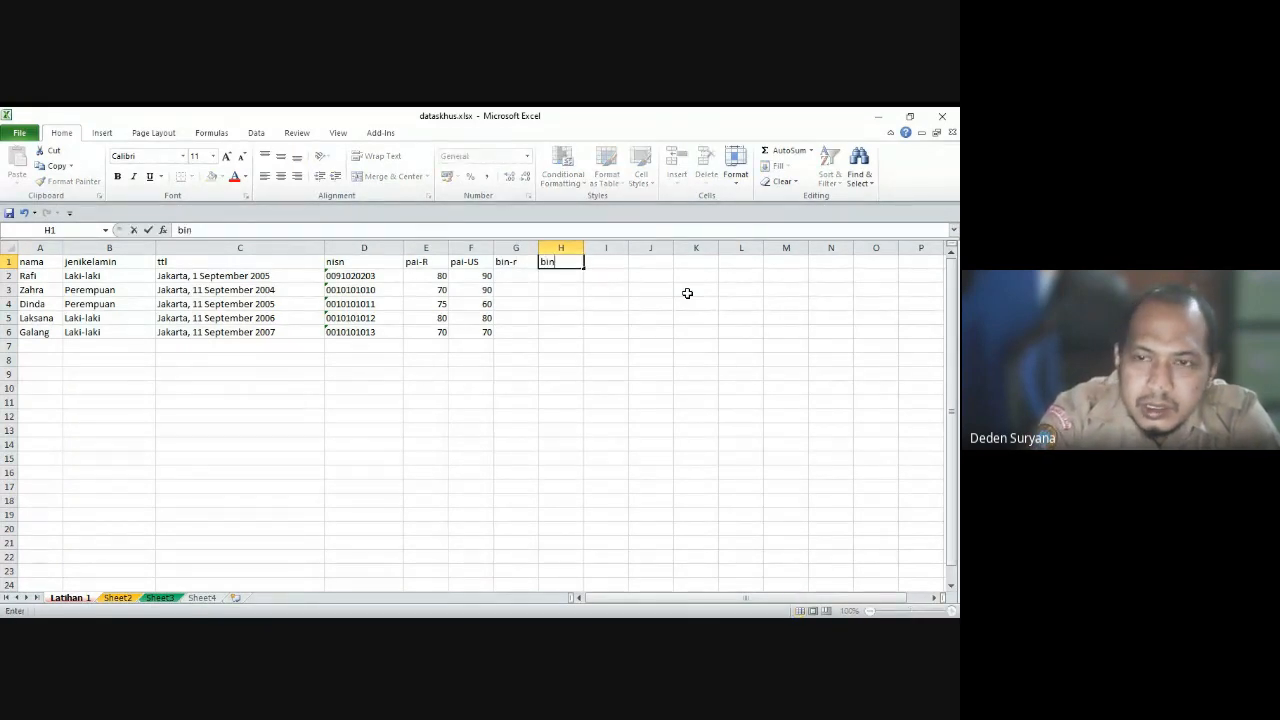
type("-us")
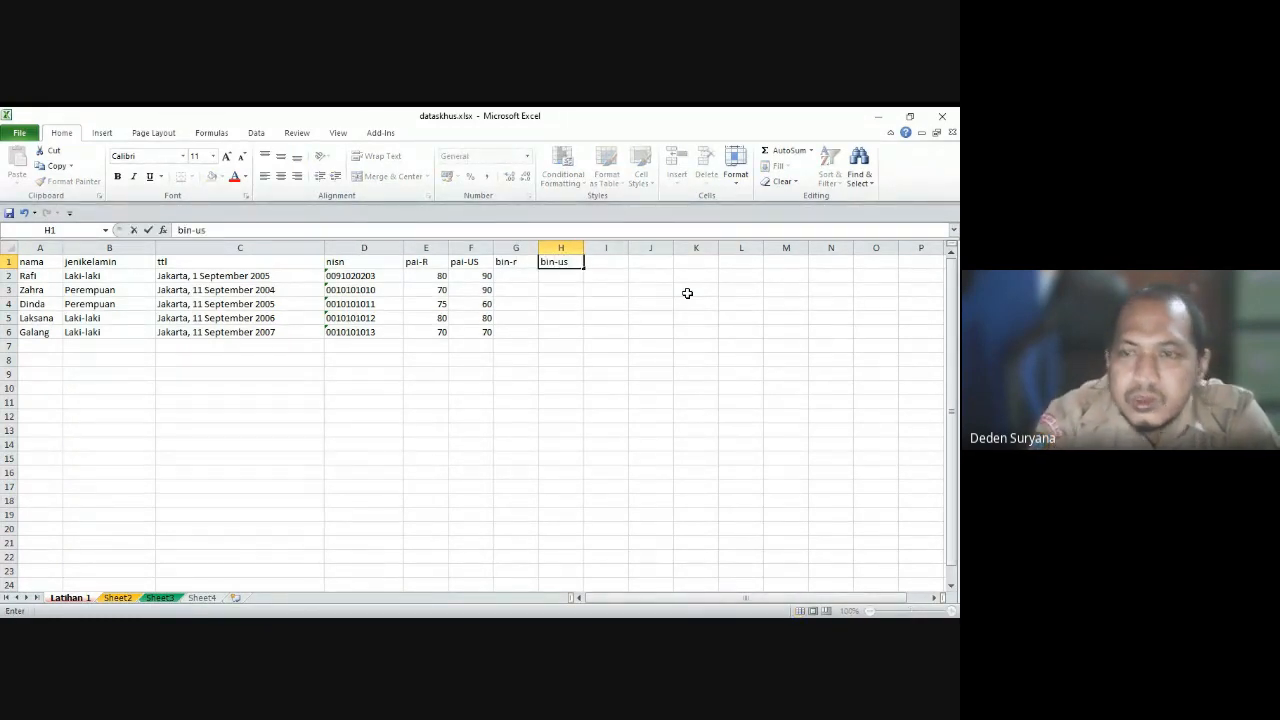
key("Tab")
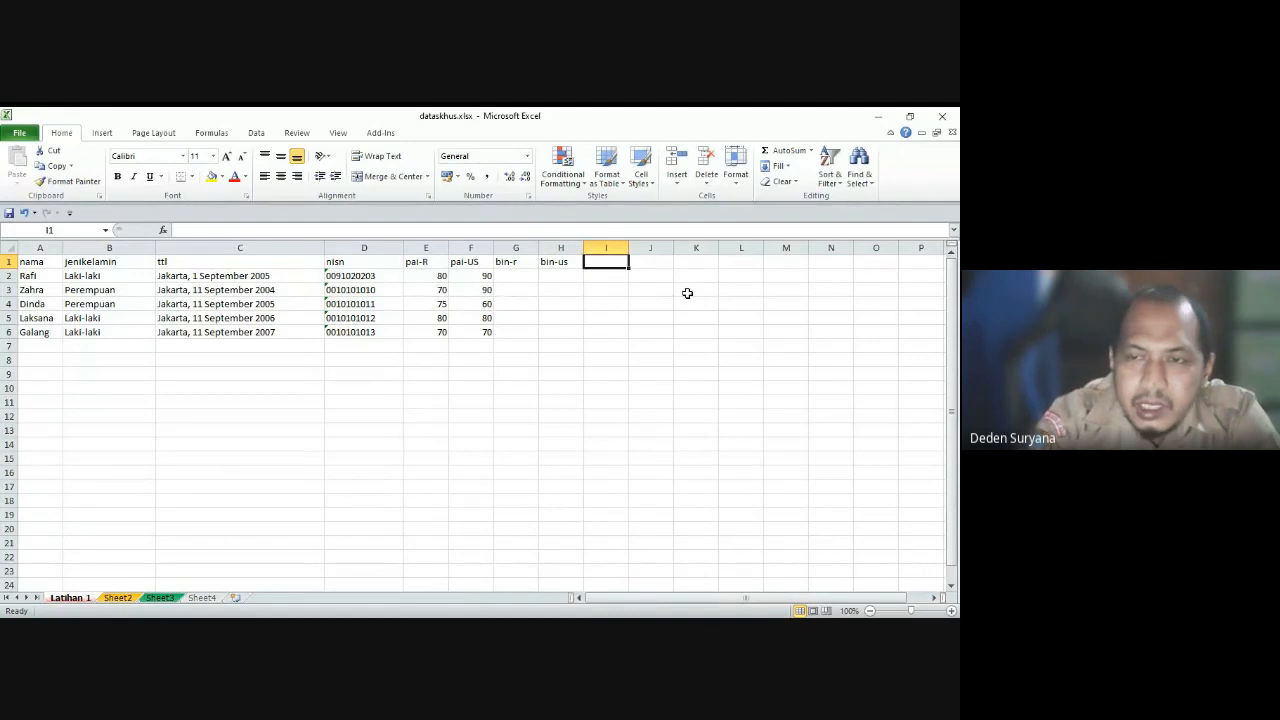
type("...")
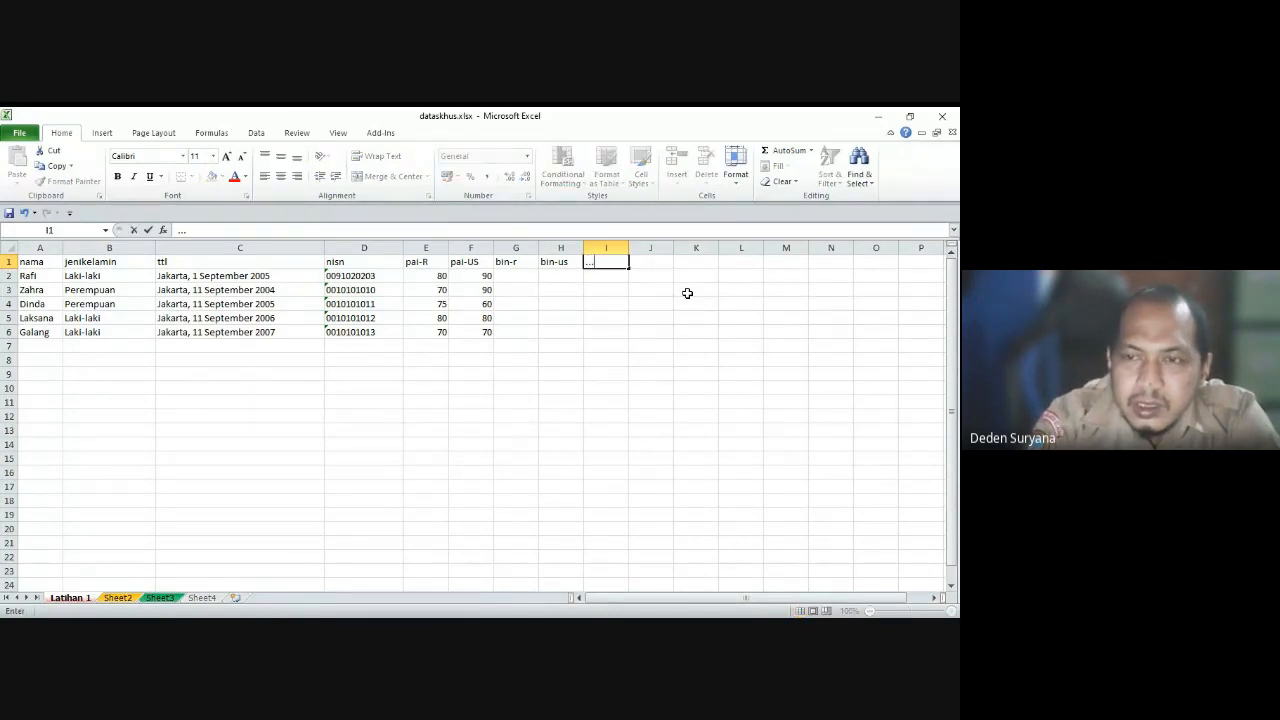
key("Tab")
type("tik")
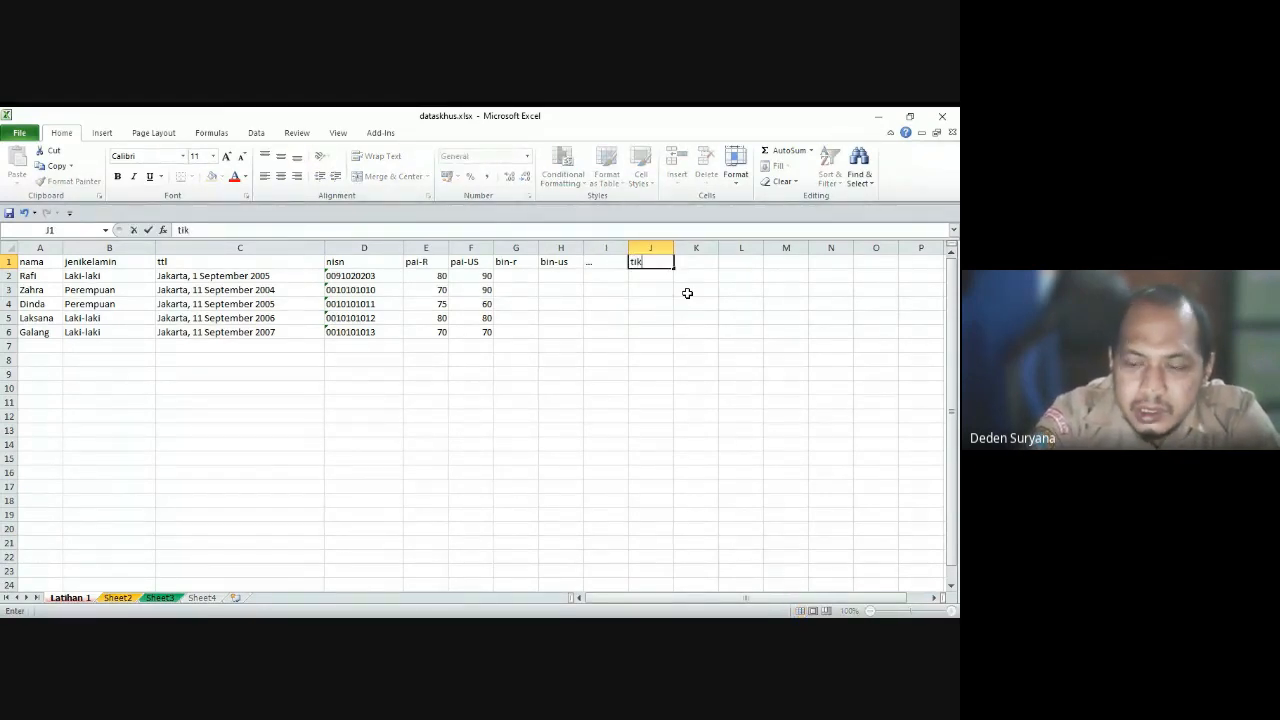
key("Tab")
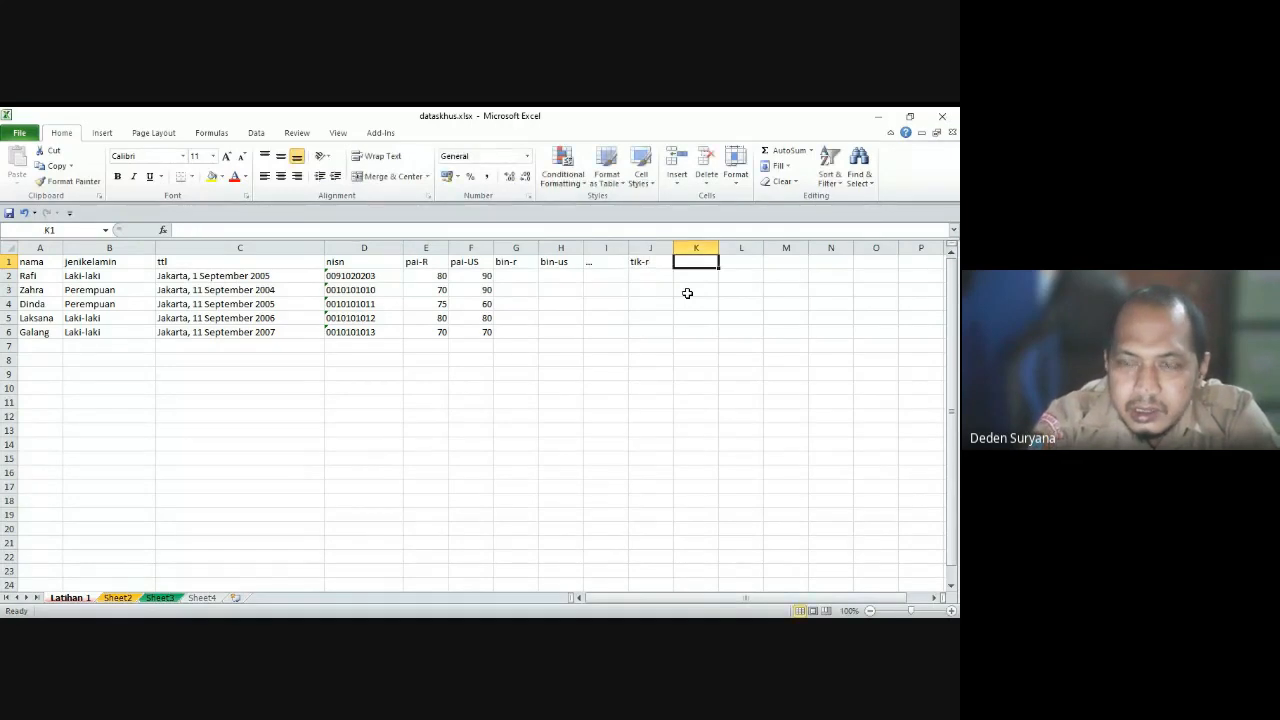
type("tik")
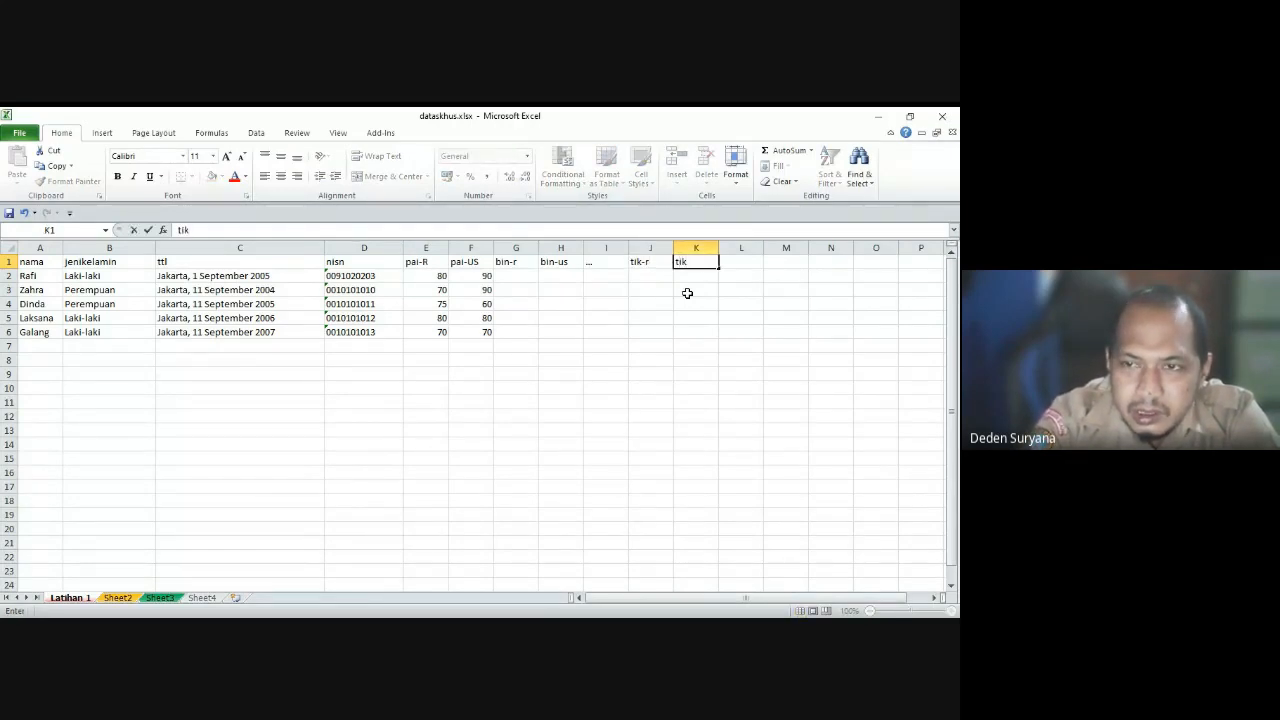
type("-us")
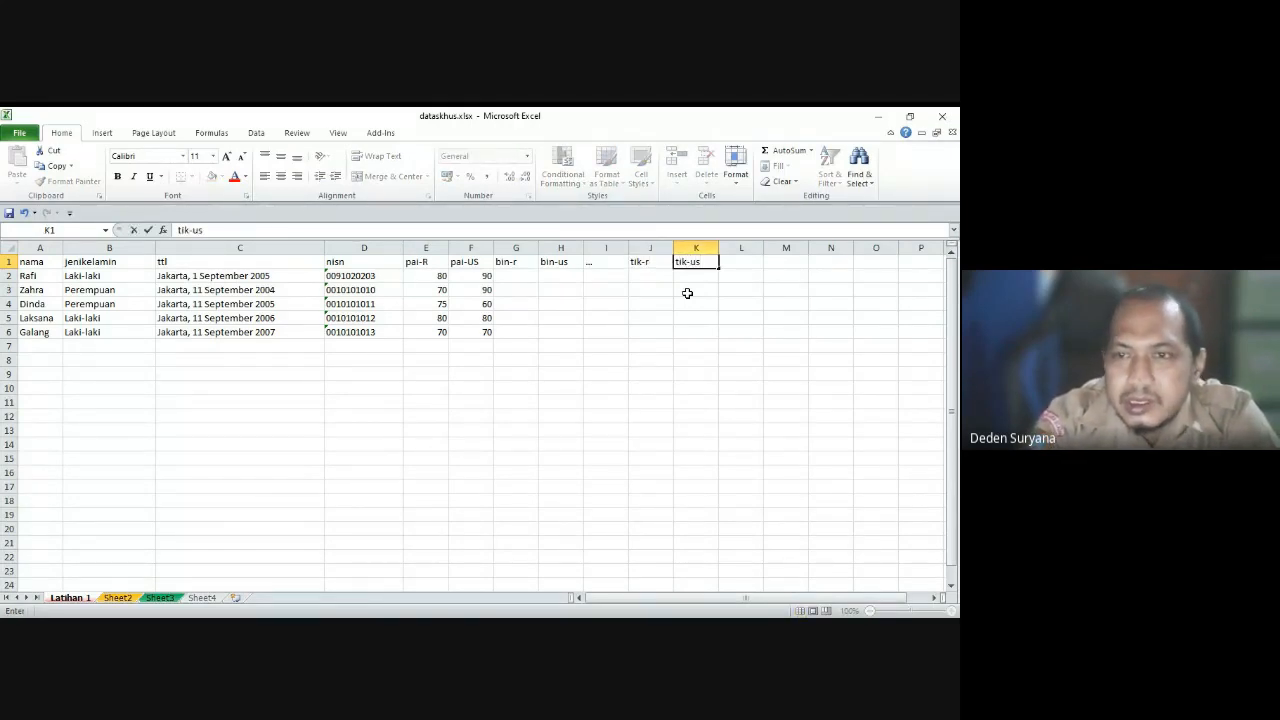
key("Return")
Step: Enter the first student's scores 80, 90, 90 and 90 in G2, H2, J2 and K2
key("Up")
key("Left")
key("Down")
key("Left")
key("Left")
key("Left")
key("Left")
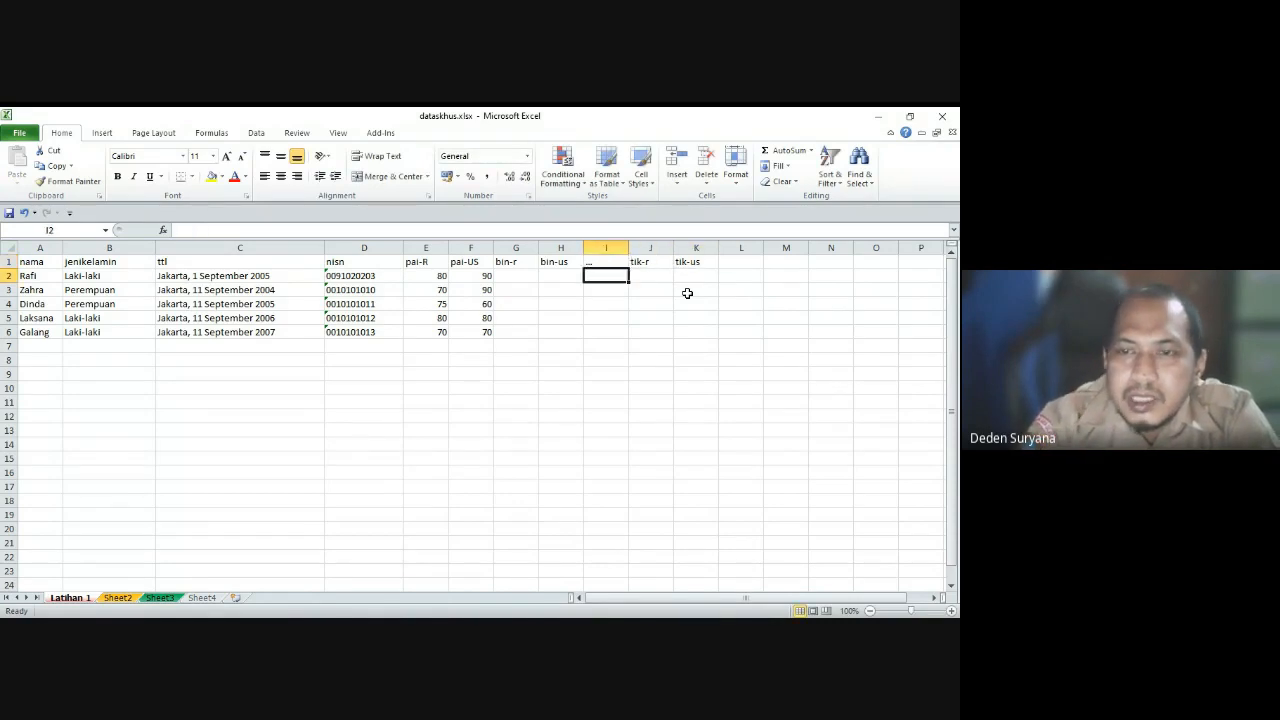
key("Right")
type("80")
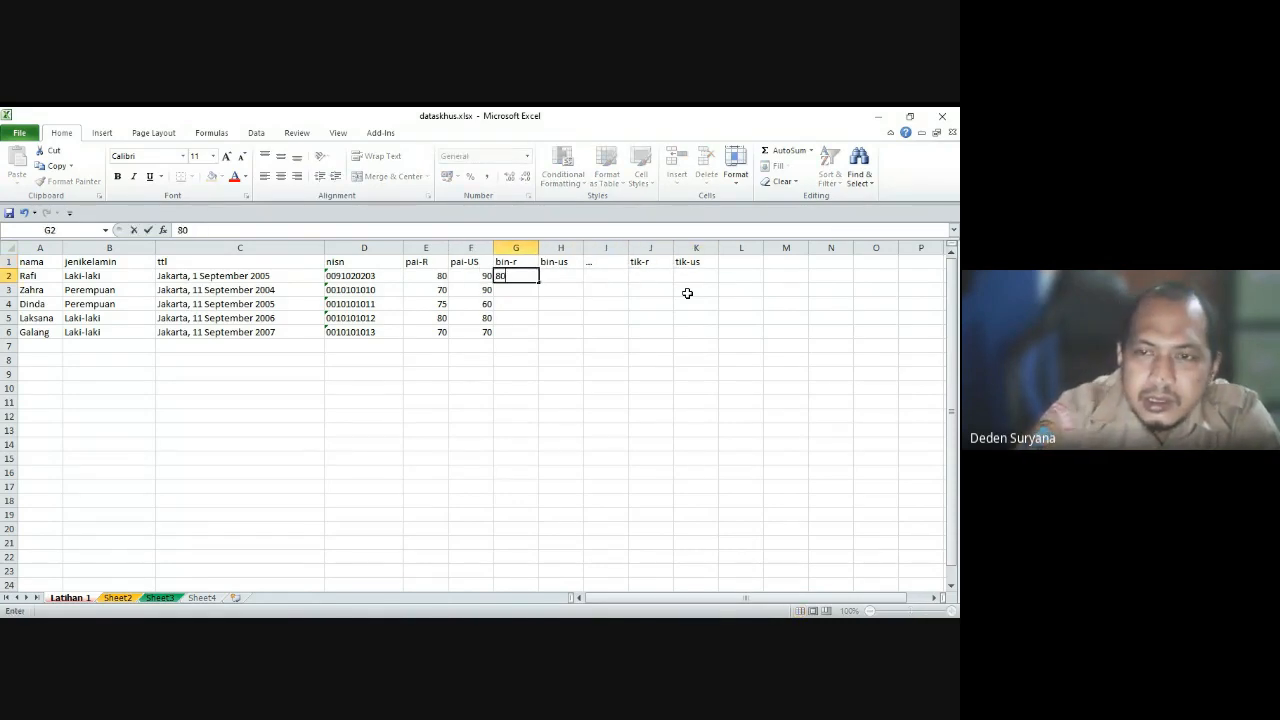
key("Right")
type("90")
key("Right")
key("Right")
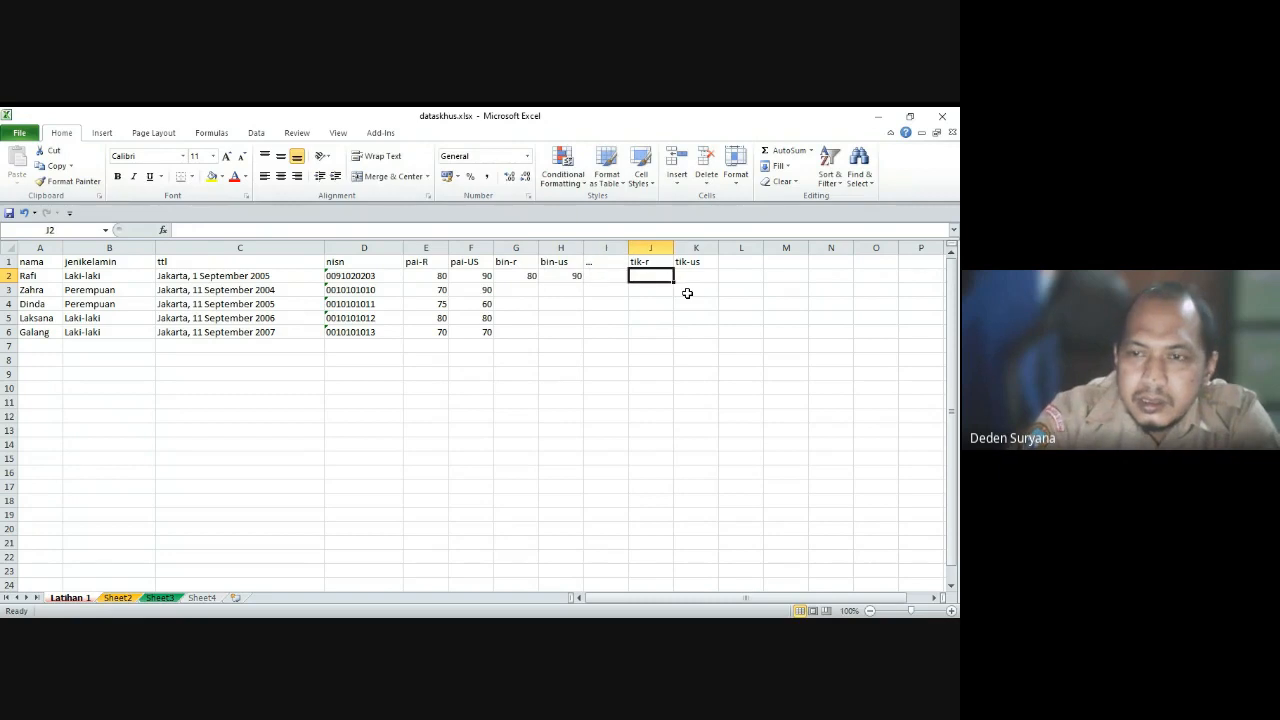
type("90")
key("Right")
type("90")
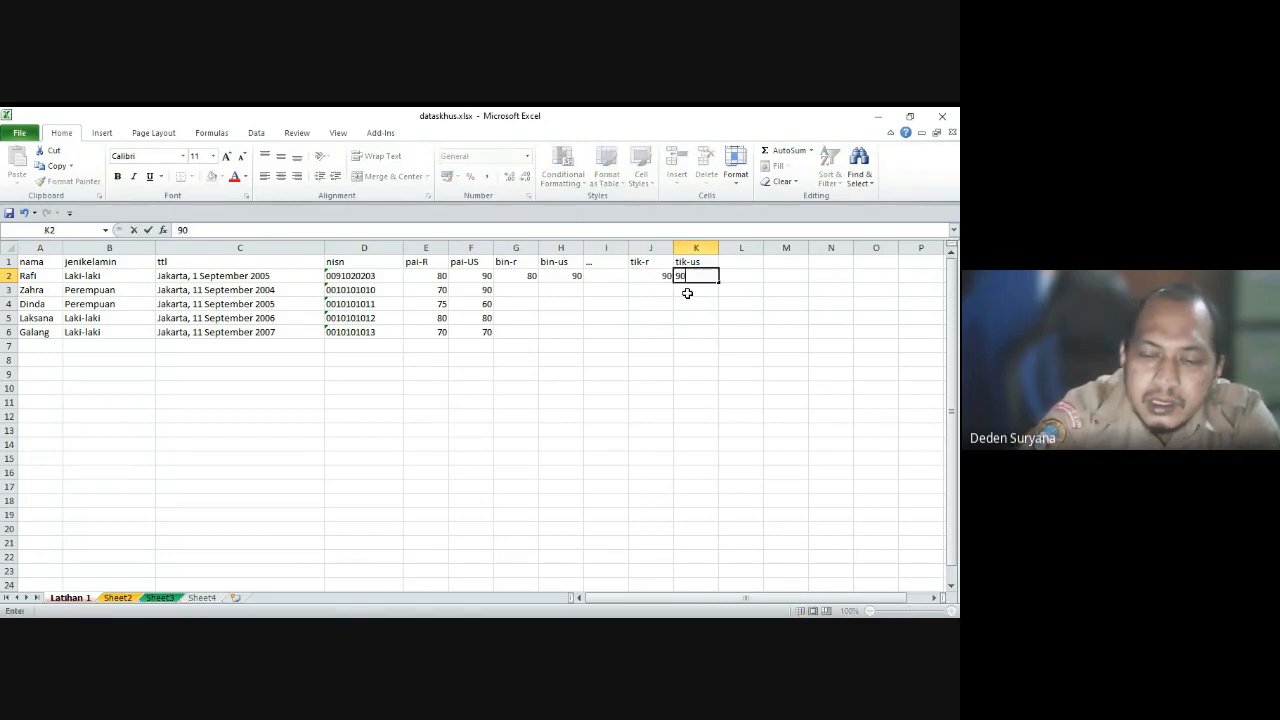
key("Right")
key("Up")
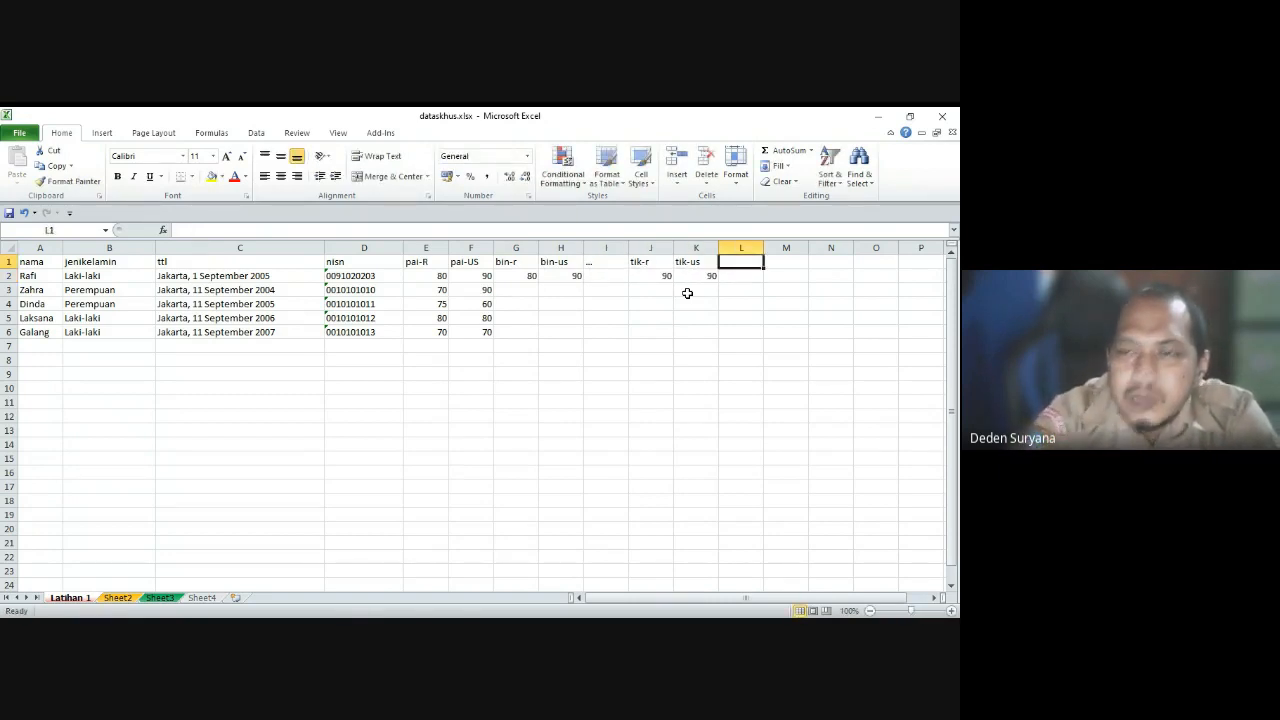
Step: Type the header 'rata' in L1 and select L2 below it
type("rata")
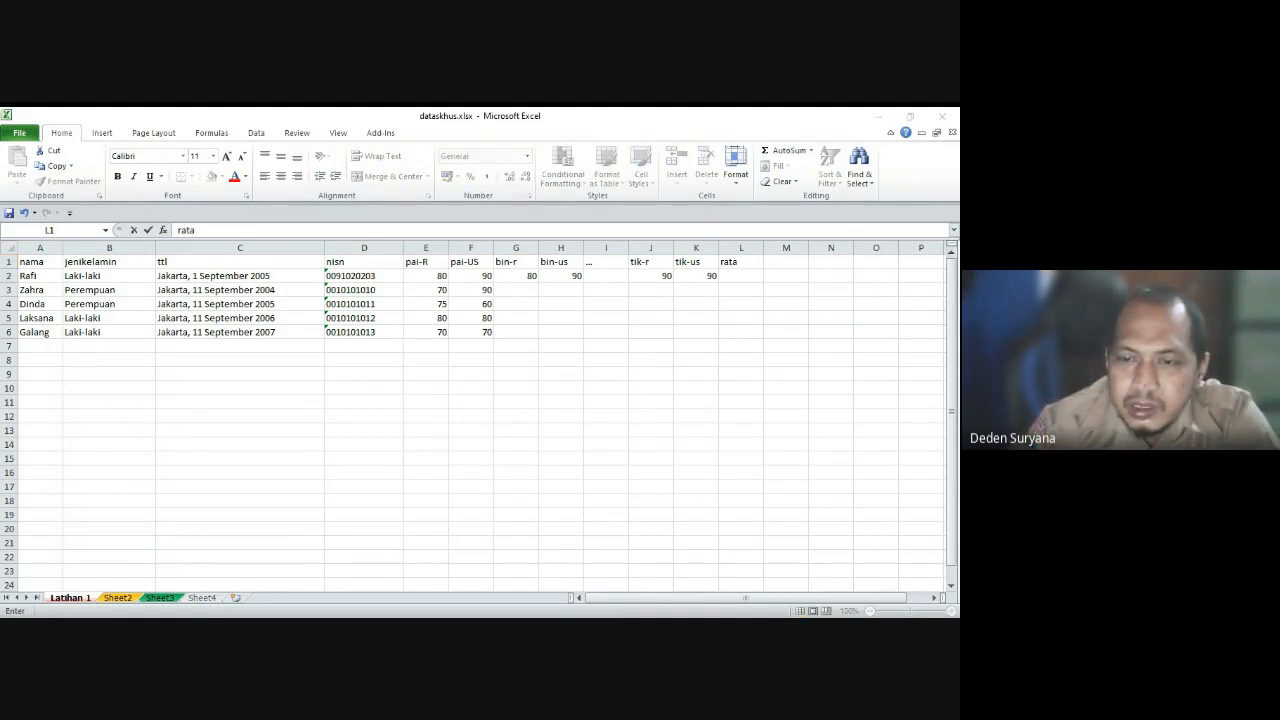
key("alt+Tab")
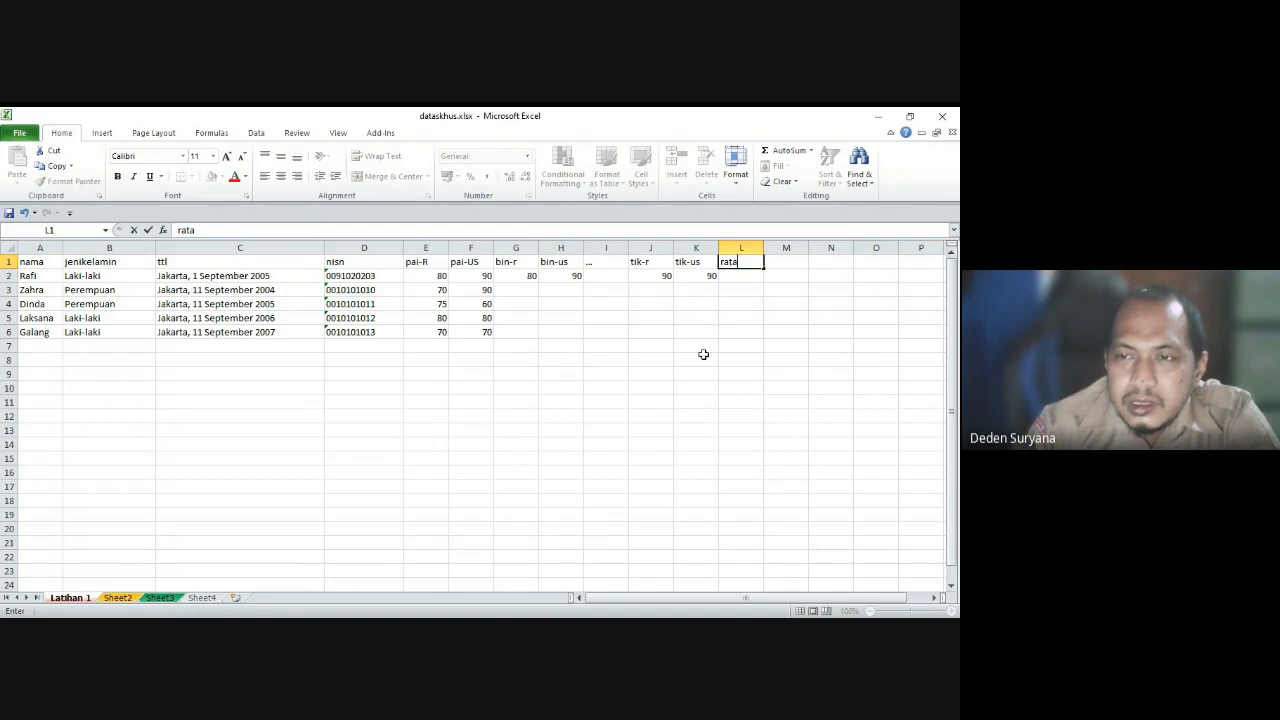
left_click(727, 320)
left_click(739, 277)
left_click(780, 318)
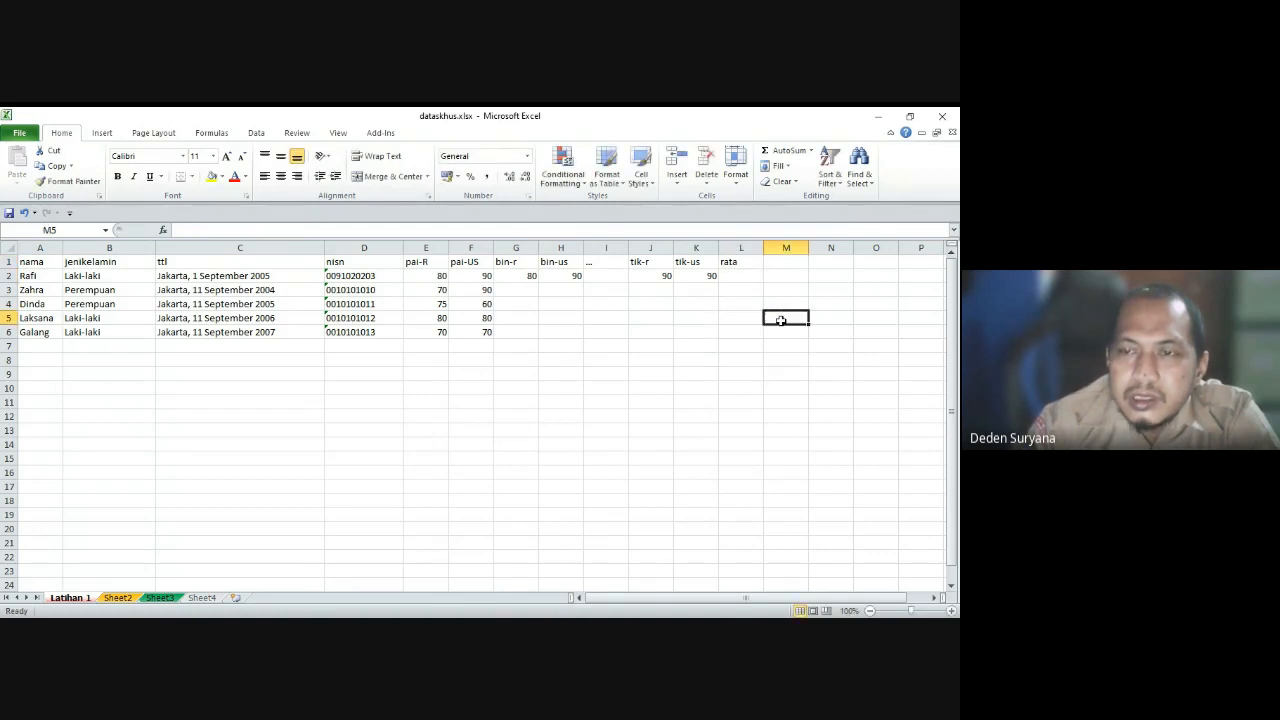
left_click(738, 280)
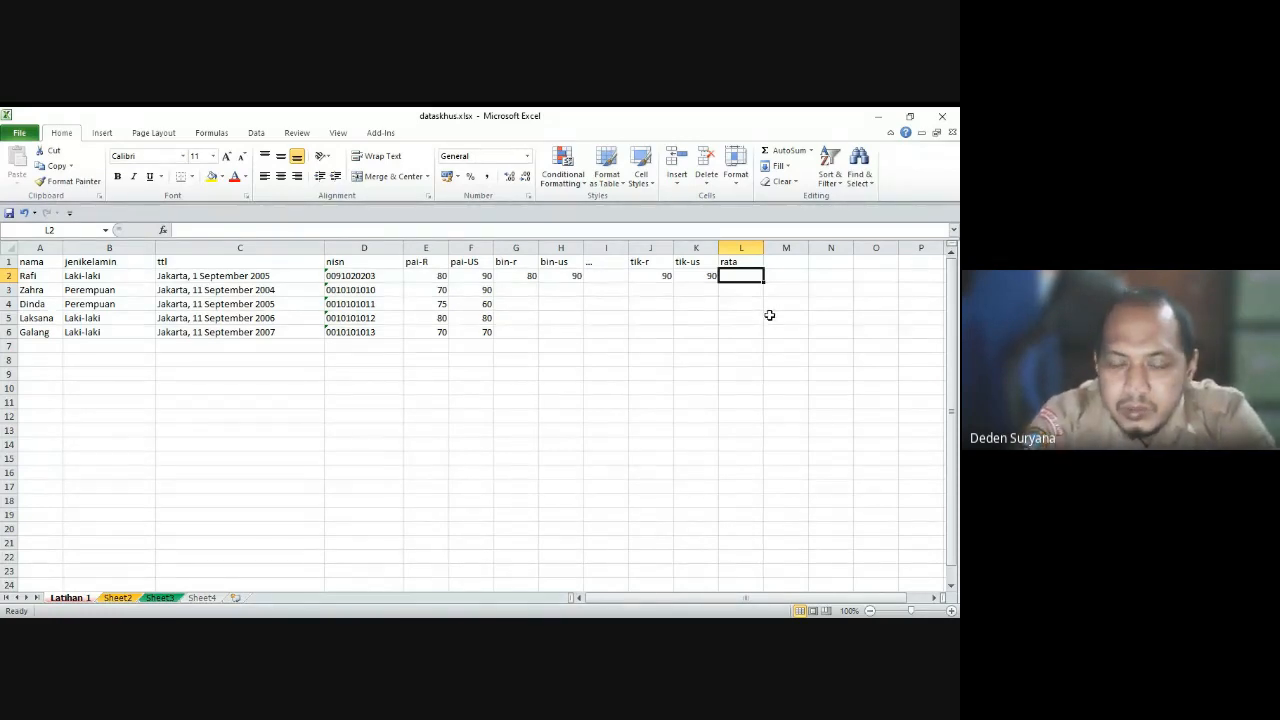
Step: Enter =AVERAGE(E2:K2) in L2, giving 86,66667, and rename the L1 header to rata-r
type("=av")
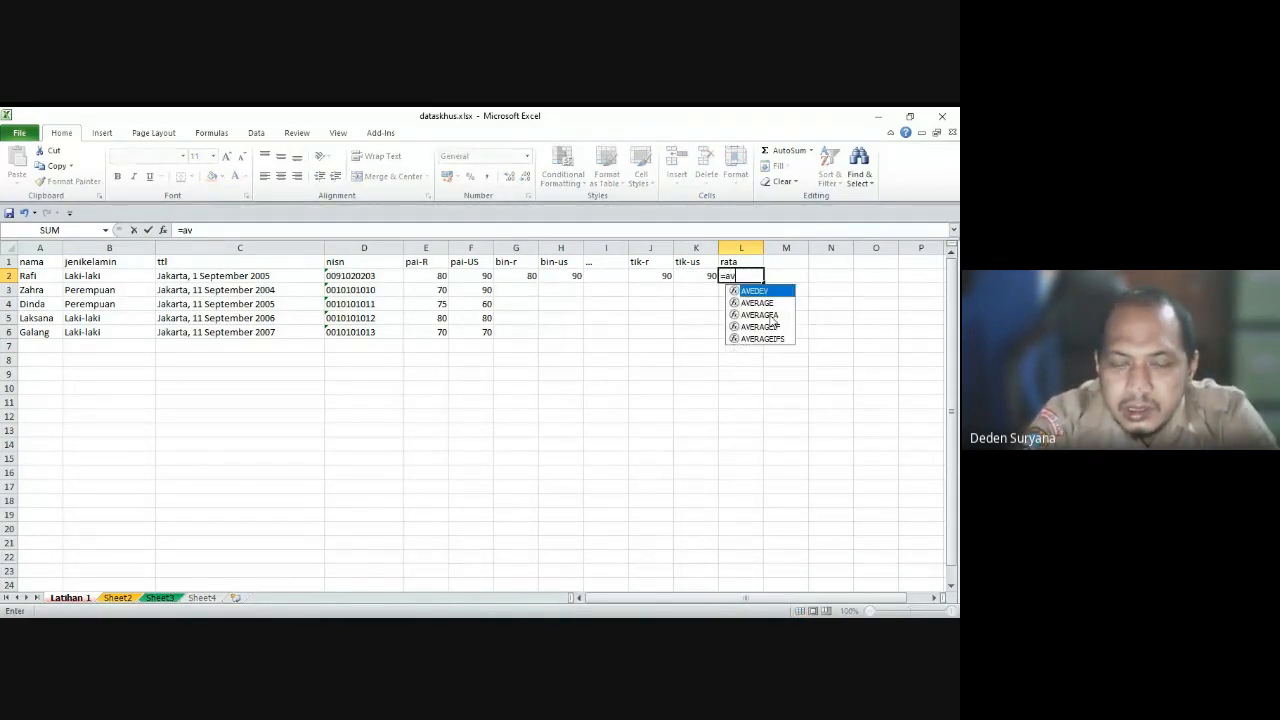
type("erage(")
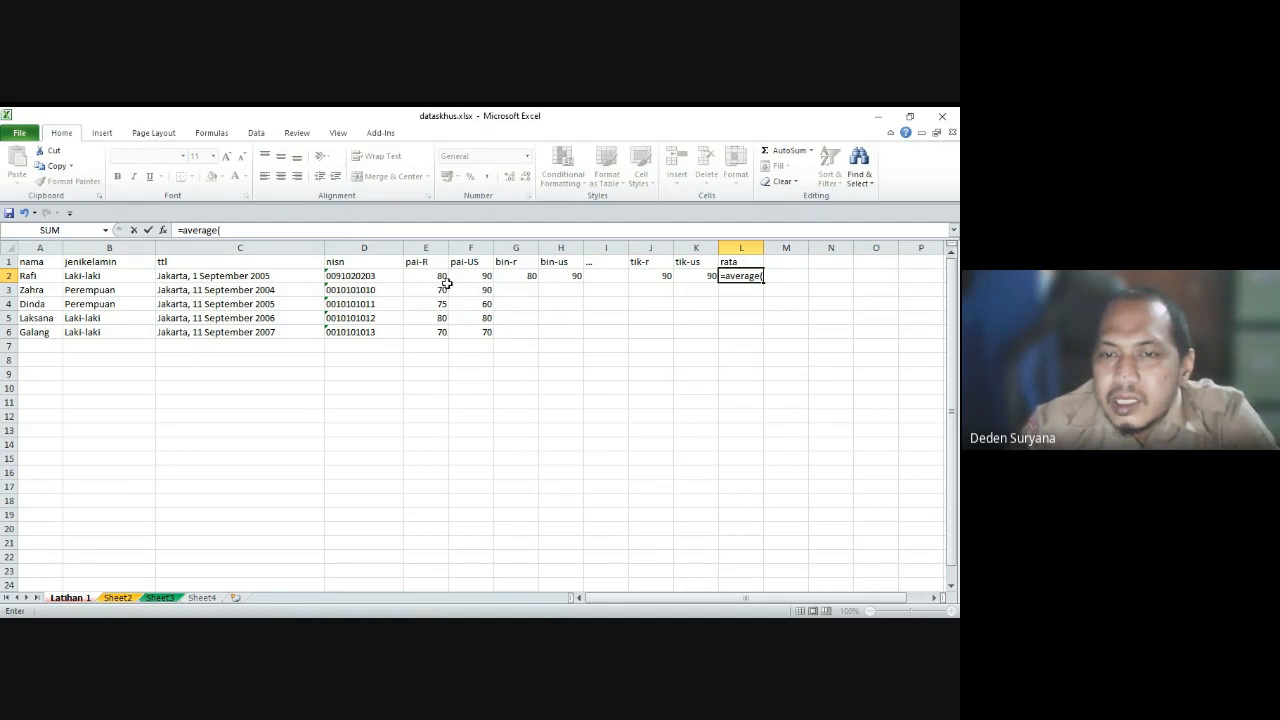
left_click_drag(438, 278, 685, 274)
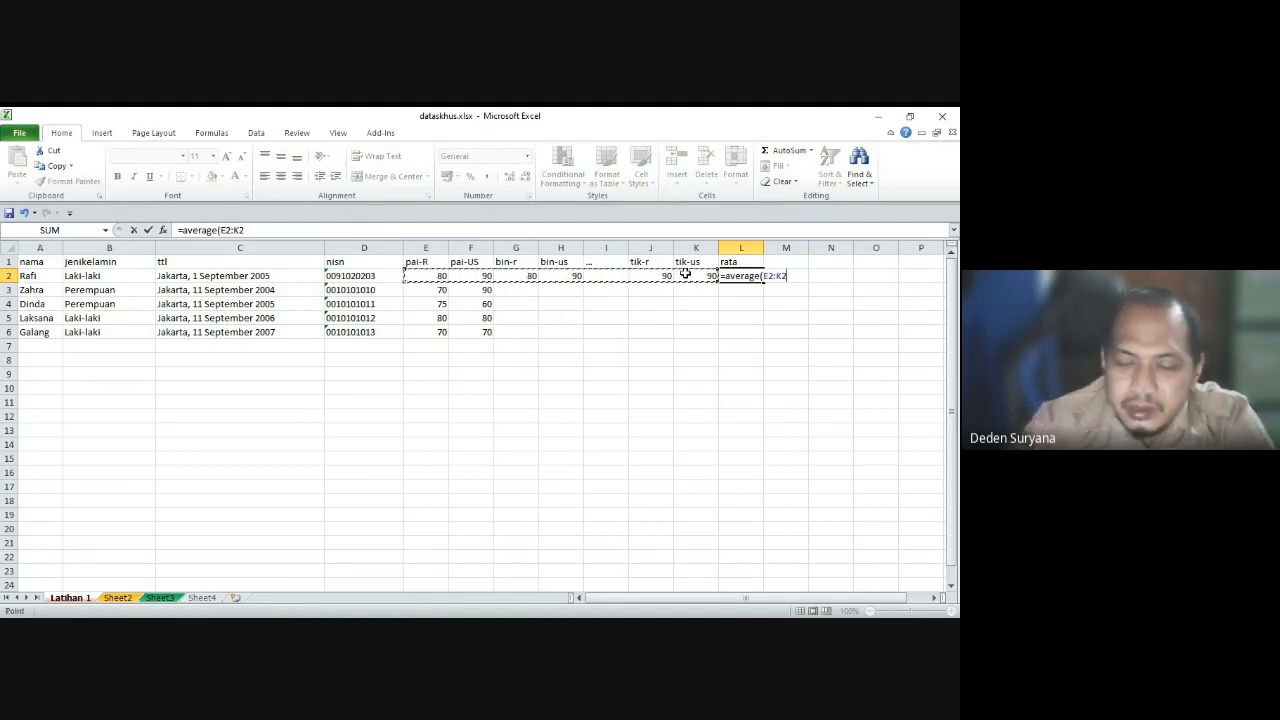
type(")")
key("Return")
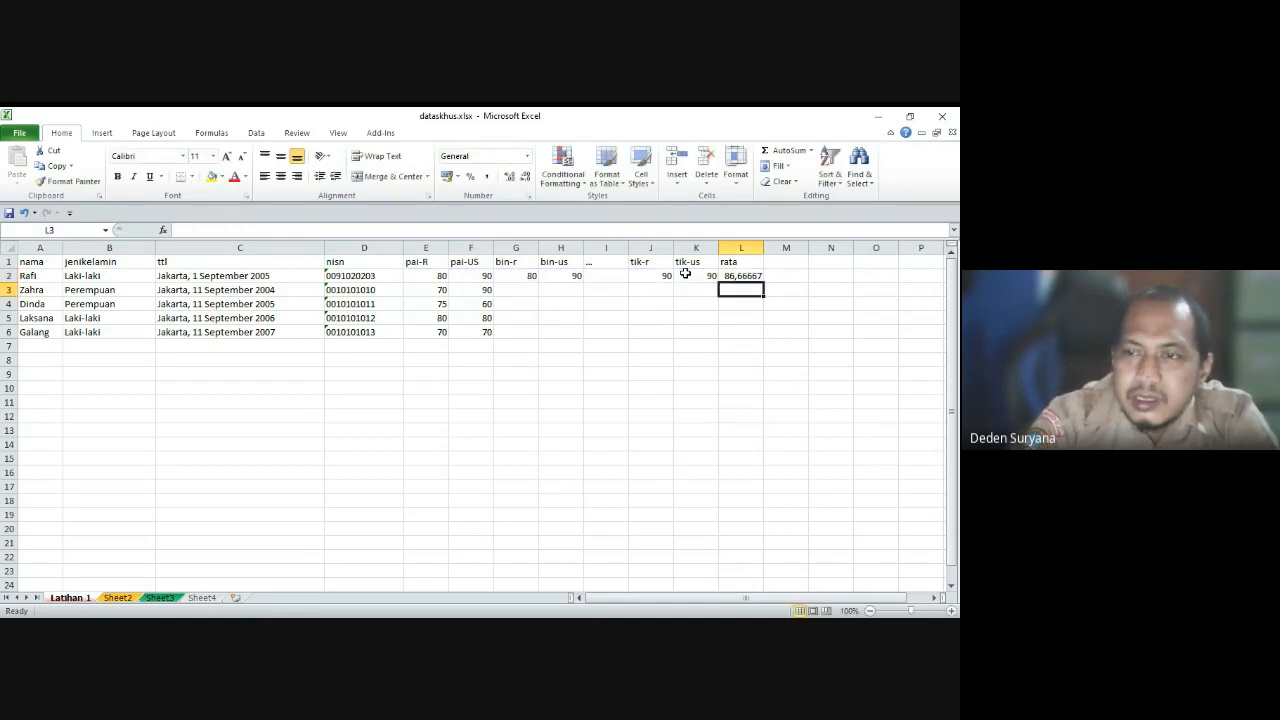
left_click(738, 276)
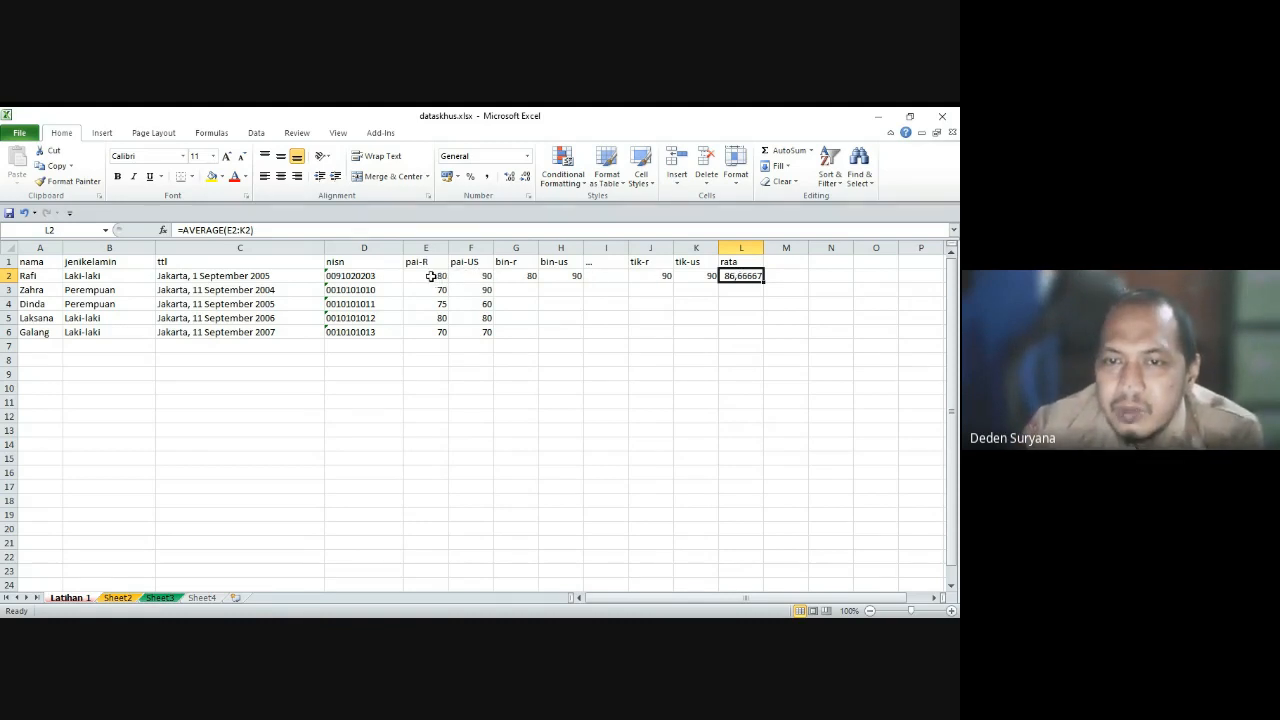
left_click(738, 262)
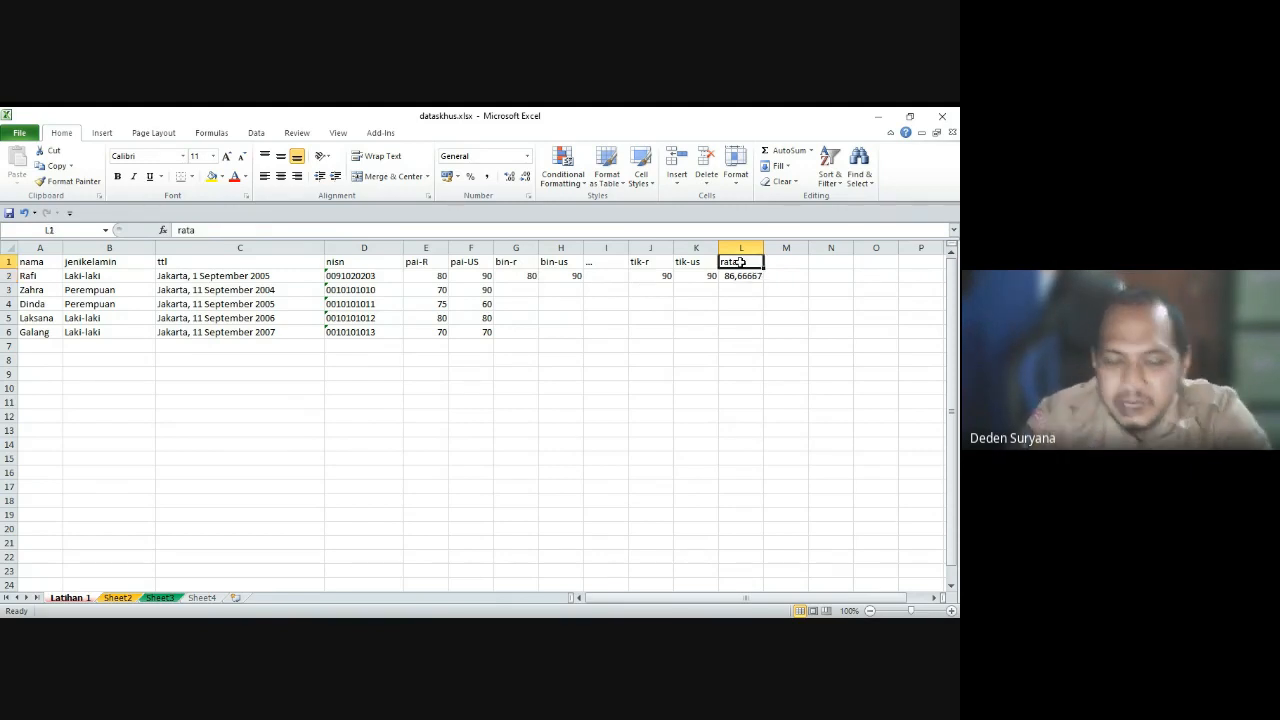
type("rata-")
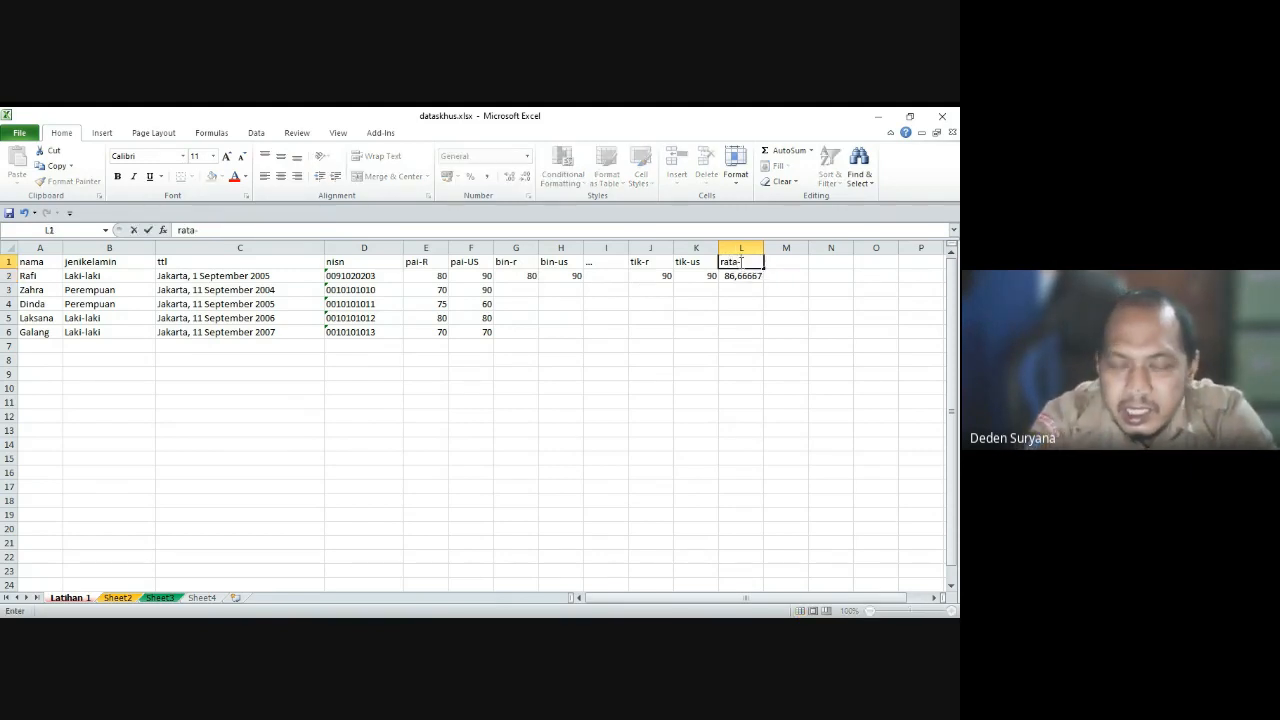
type("r")
Step: Add the rata-us header in M1
key("Tab")
type("ra")
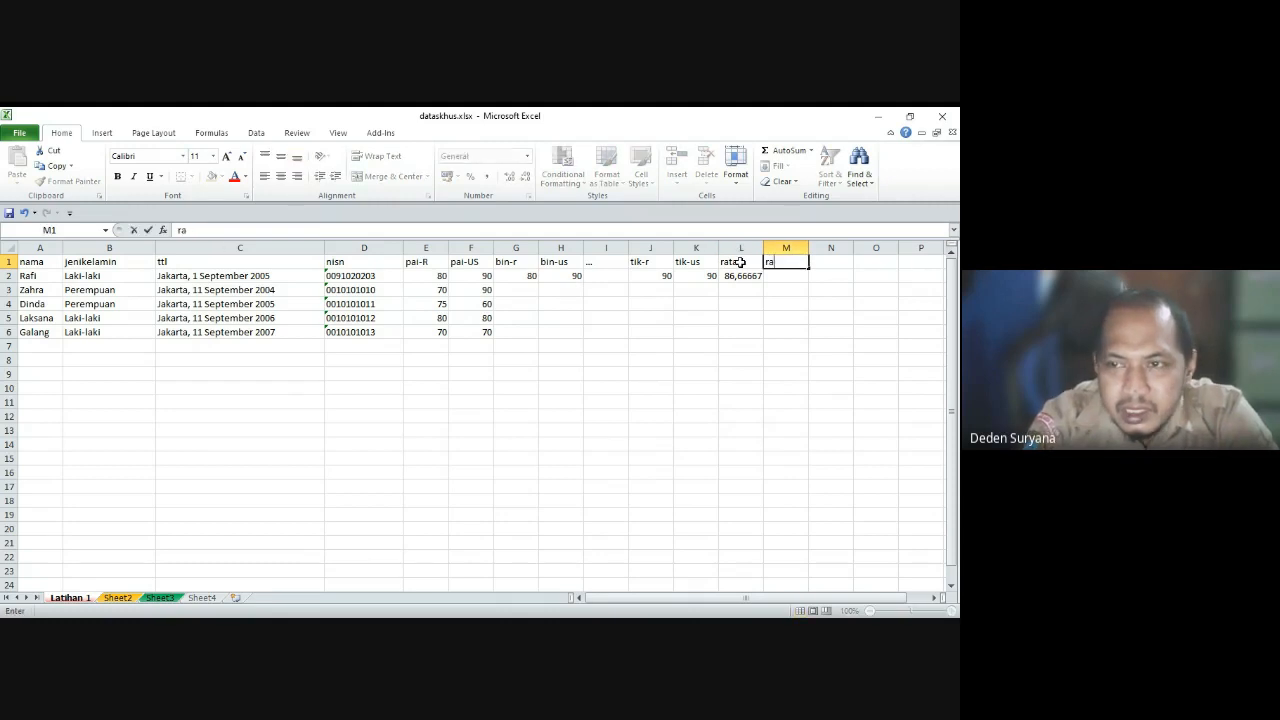
type("ta-us")
key("Return")
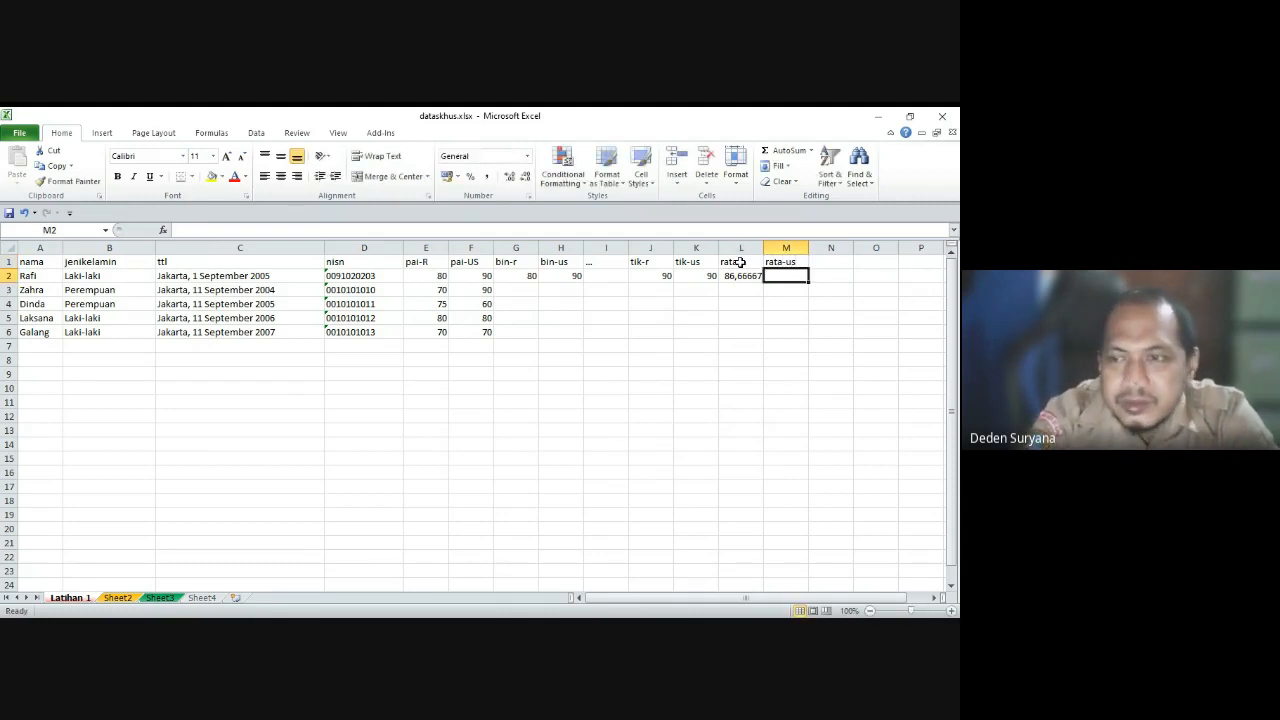
Step: Replace L2's formula with =(E2+G2+J2)/3, averaging pai-R, bin-r and tik-r to 83,33333
key("Left")
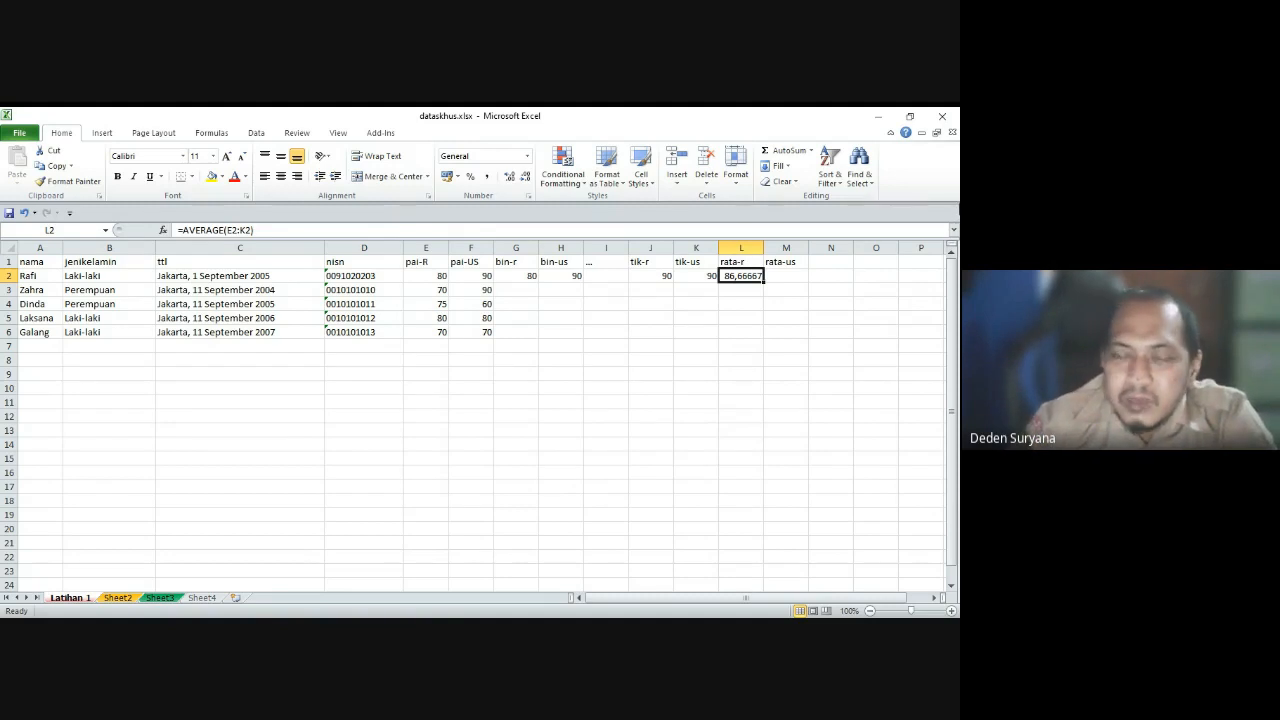
type("=")
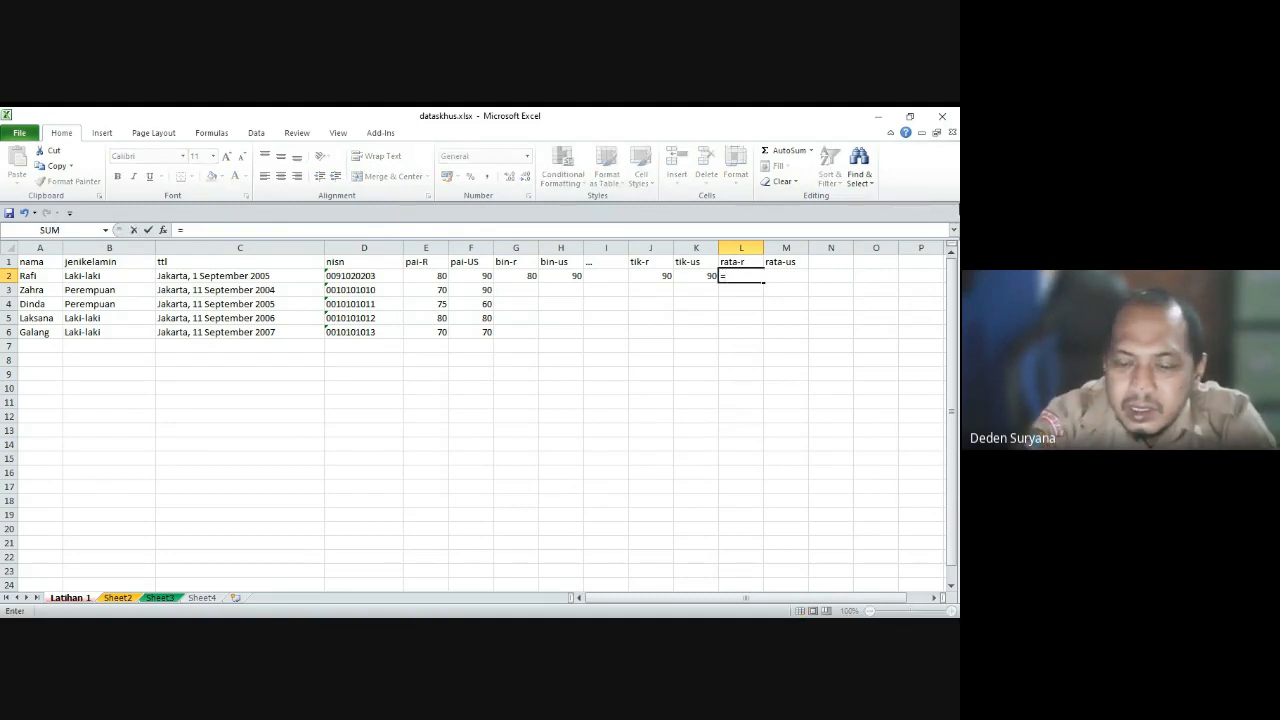
type("(")
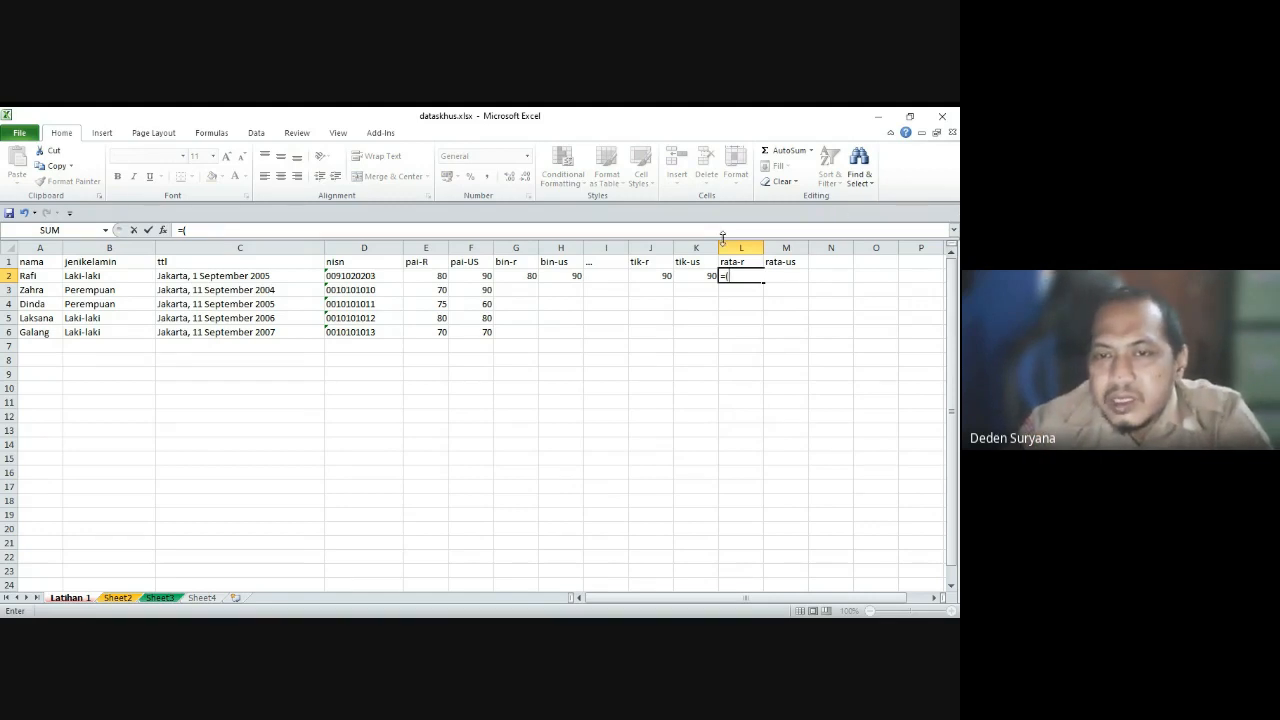
left_click(432, 276)
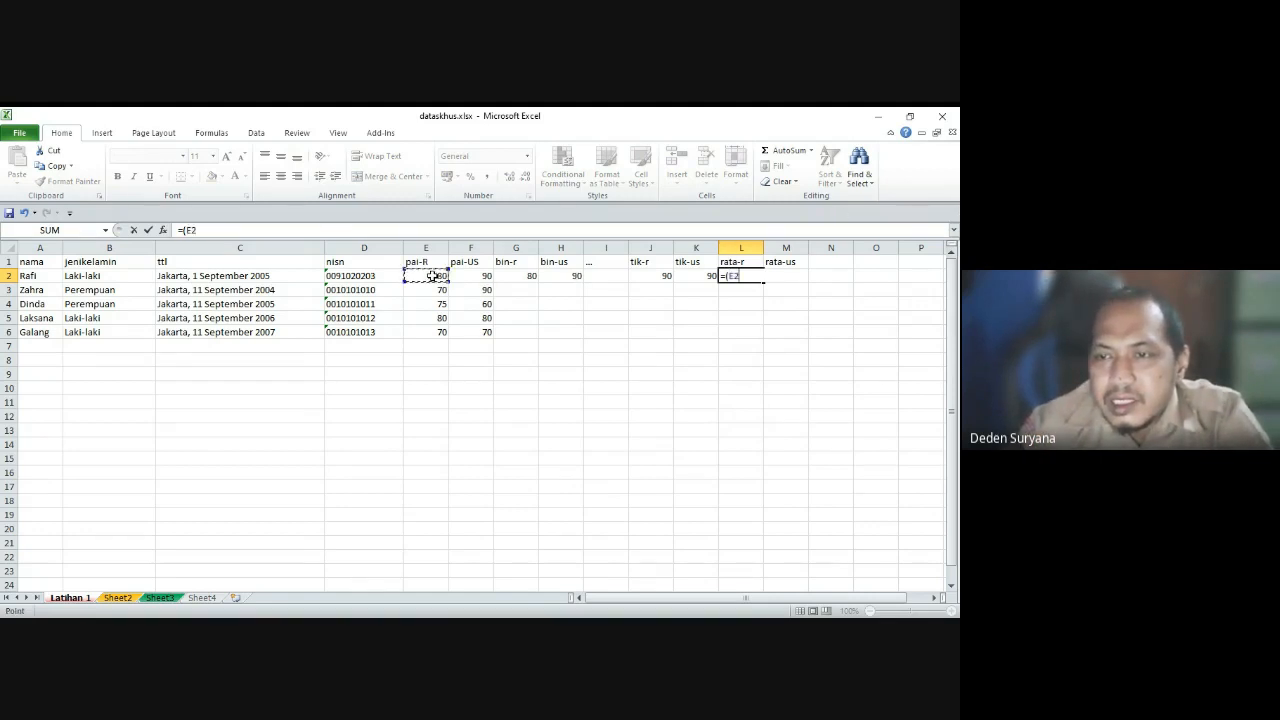
type("+")
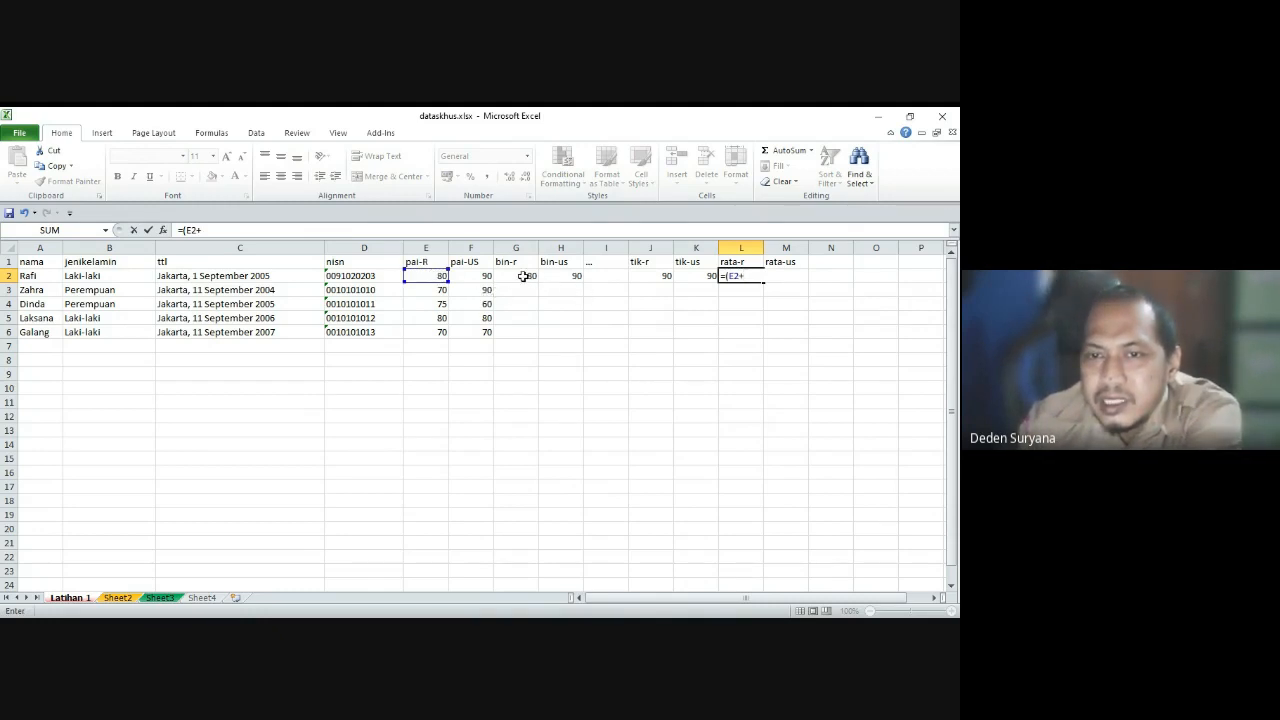
left_click(523, 276)
type("+")
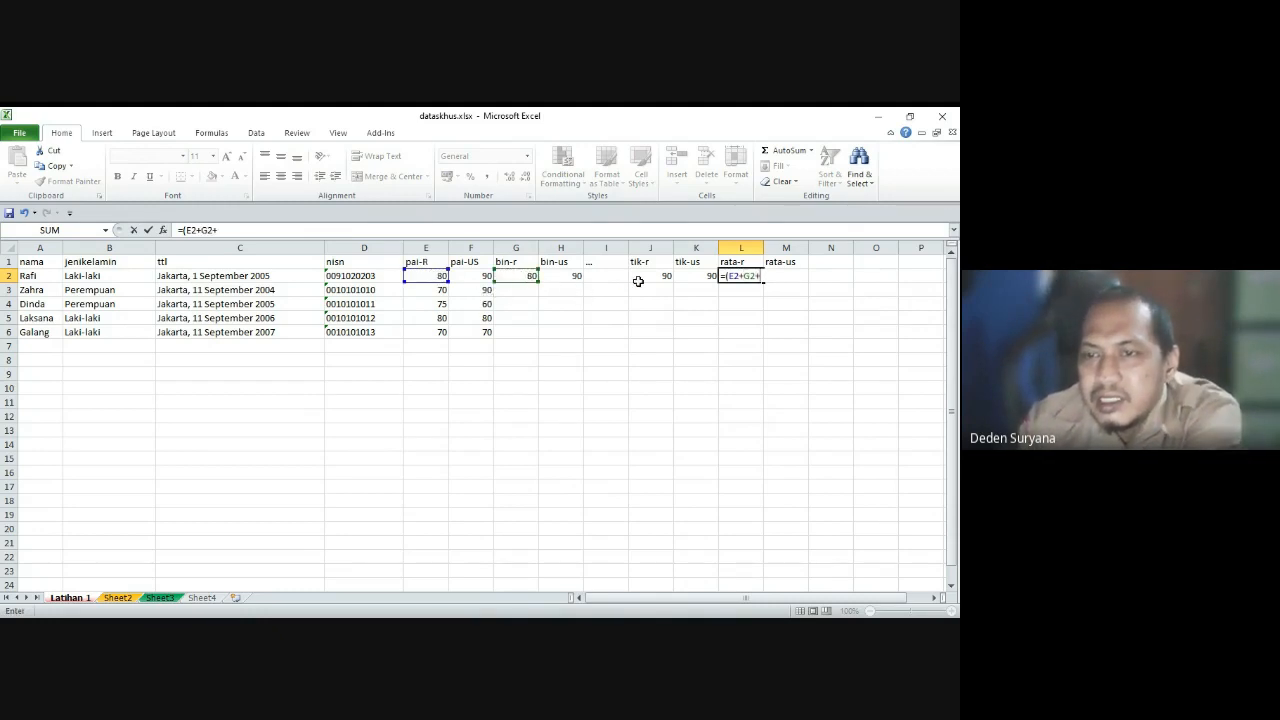
left_click(641, 277)
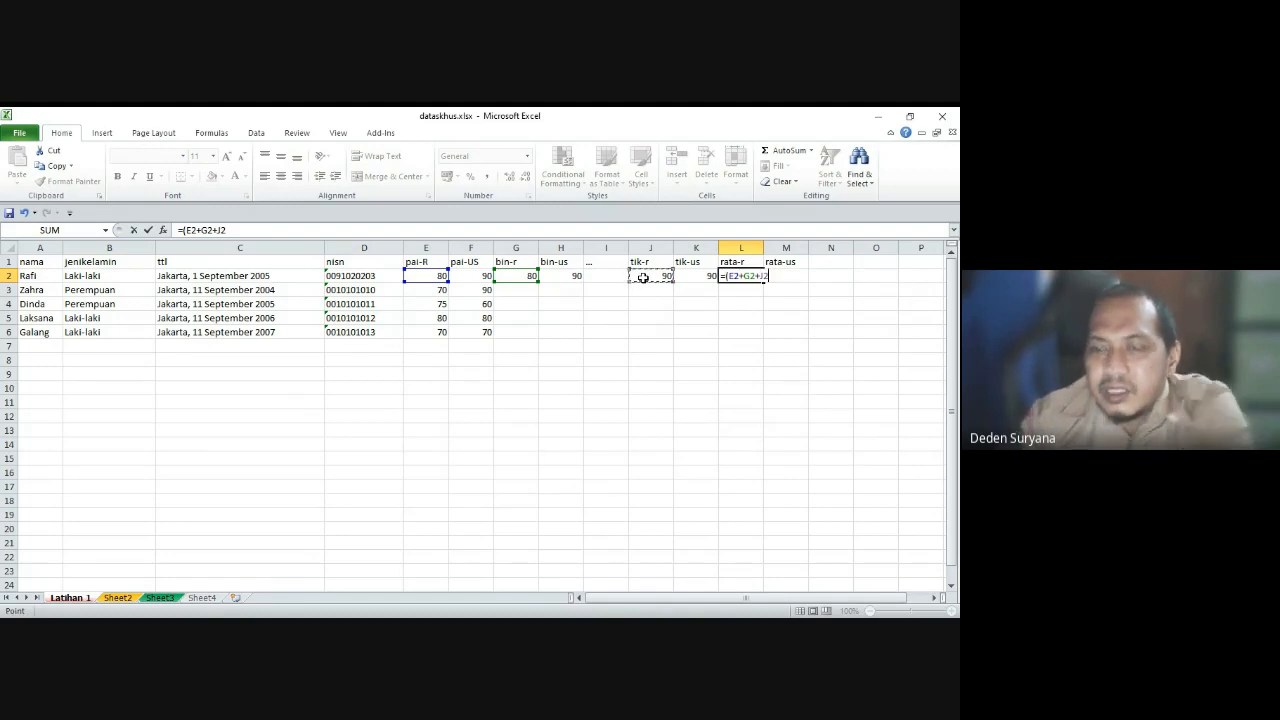
type(")")
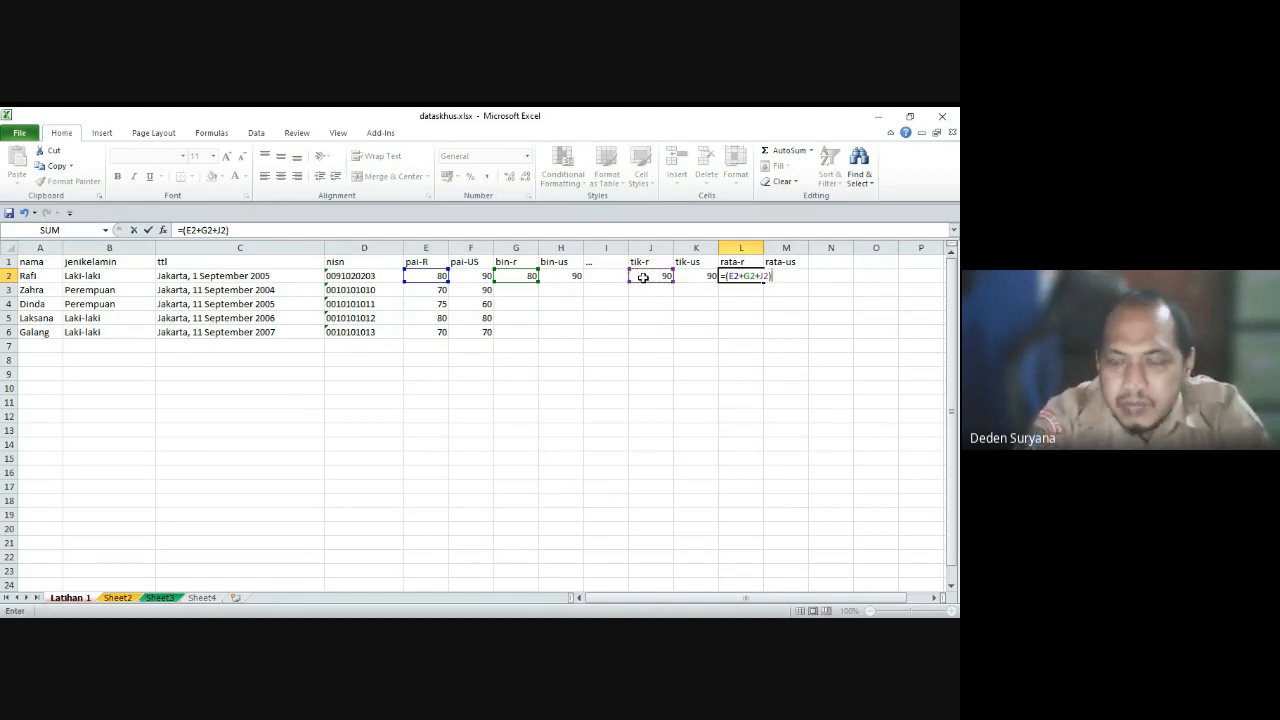
type("/")
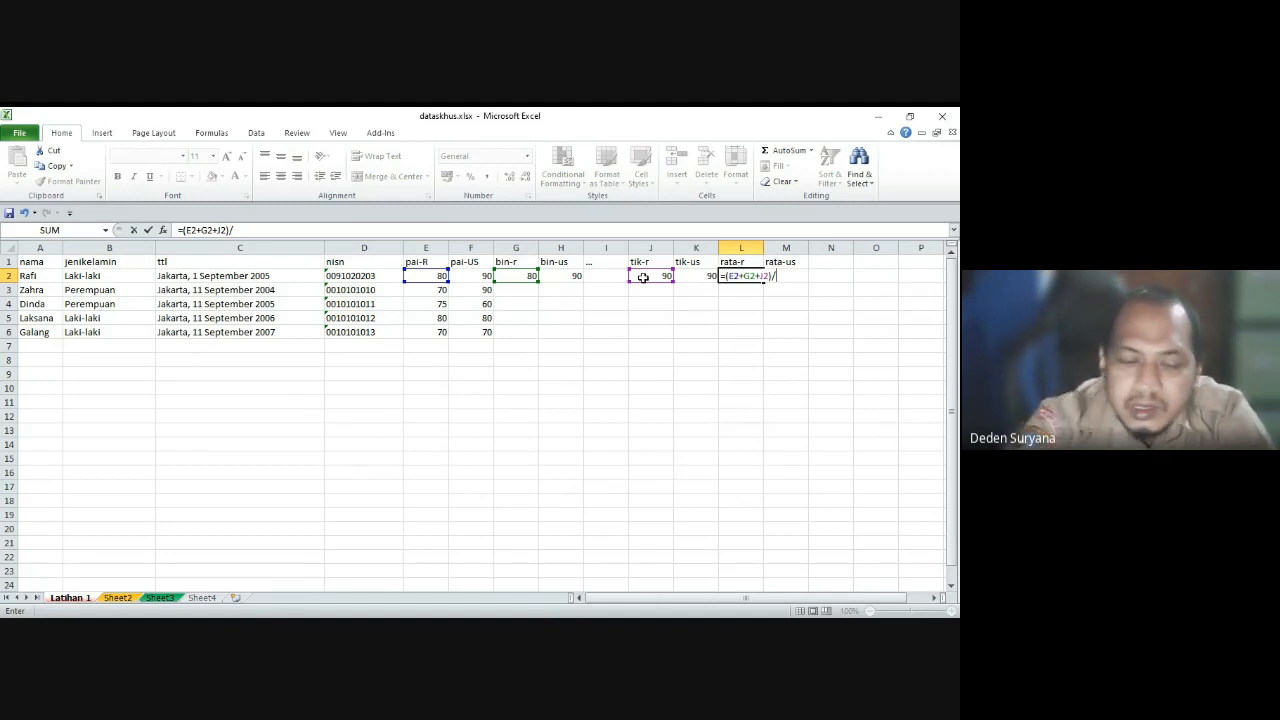
type("3")
key("Return")
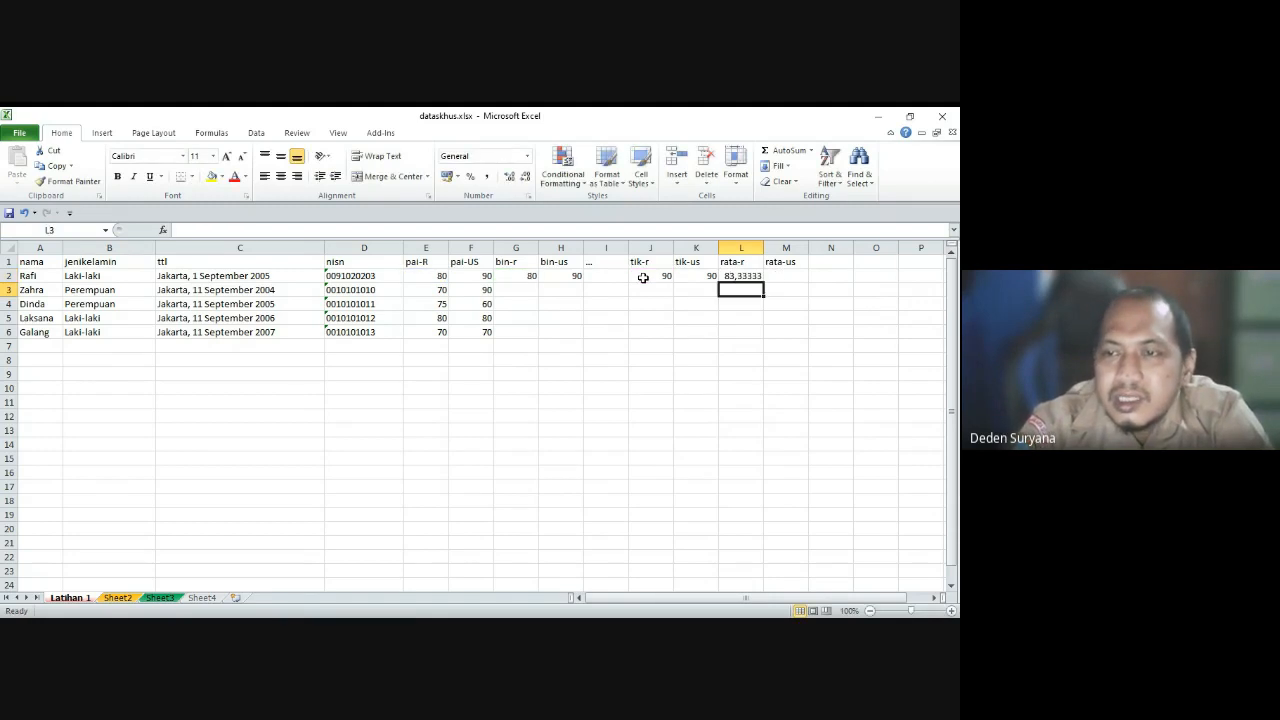
Step: Enter =(F2+H2+K2)/3 in M2 to average pai-US, bin-us and tik-us to 90
key("Right")
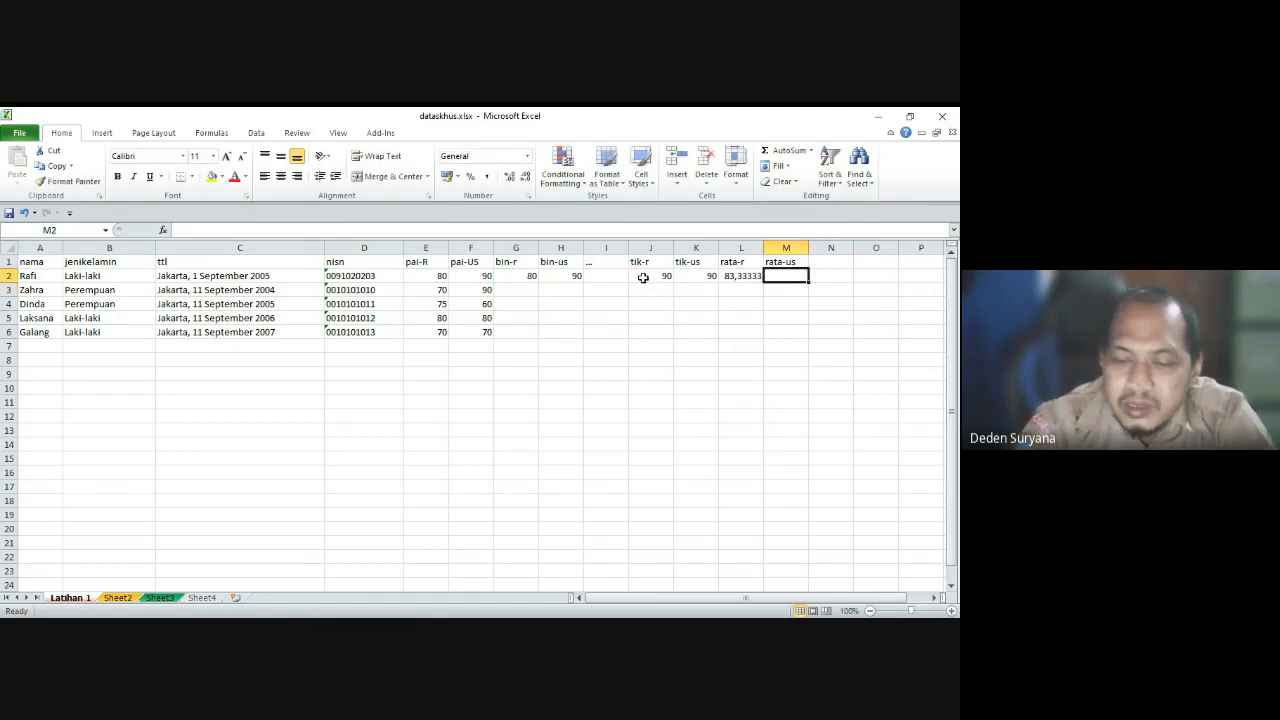
type("=(")
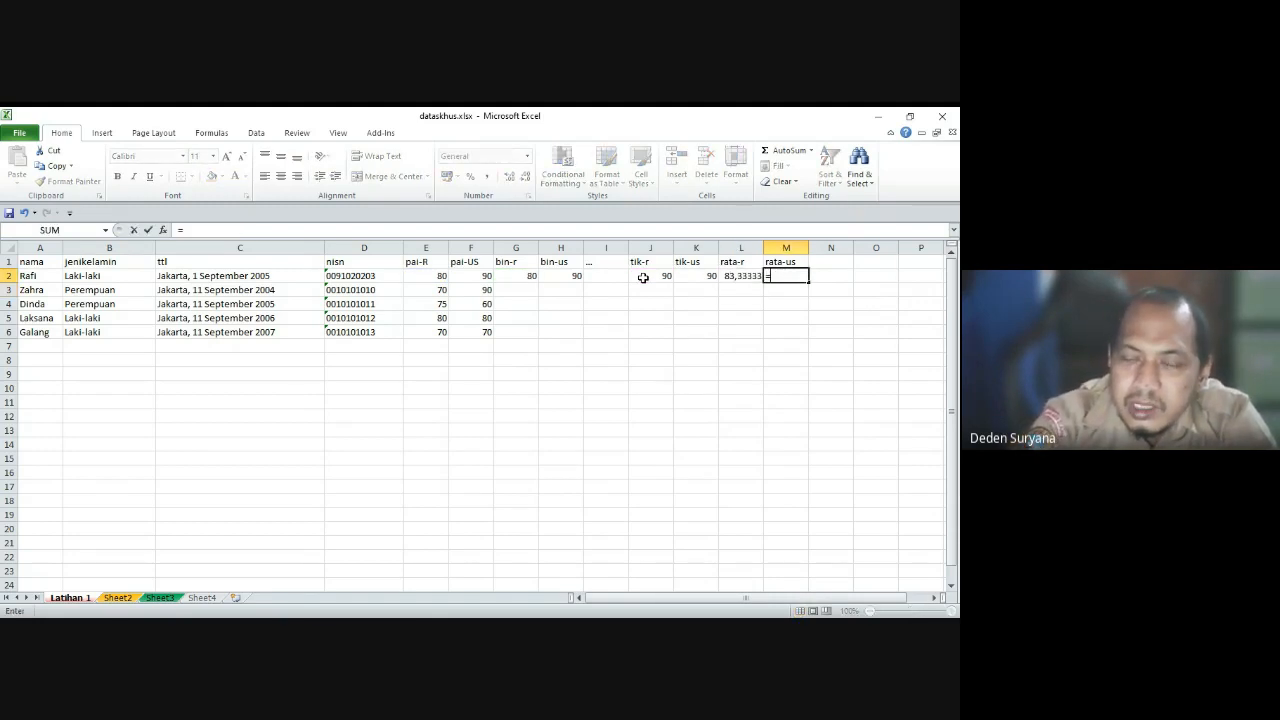
left_click(472, 272)
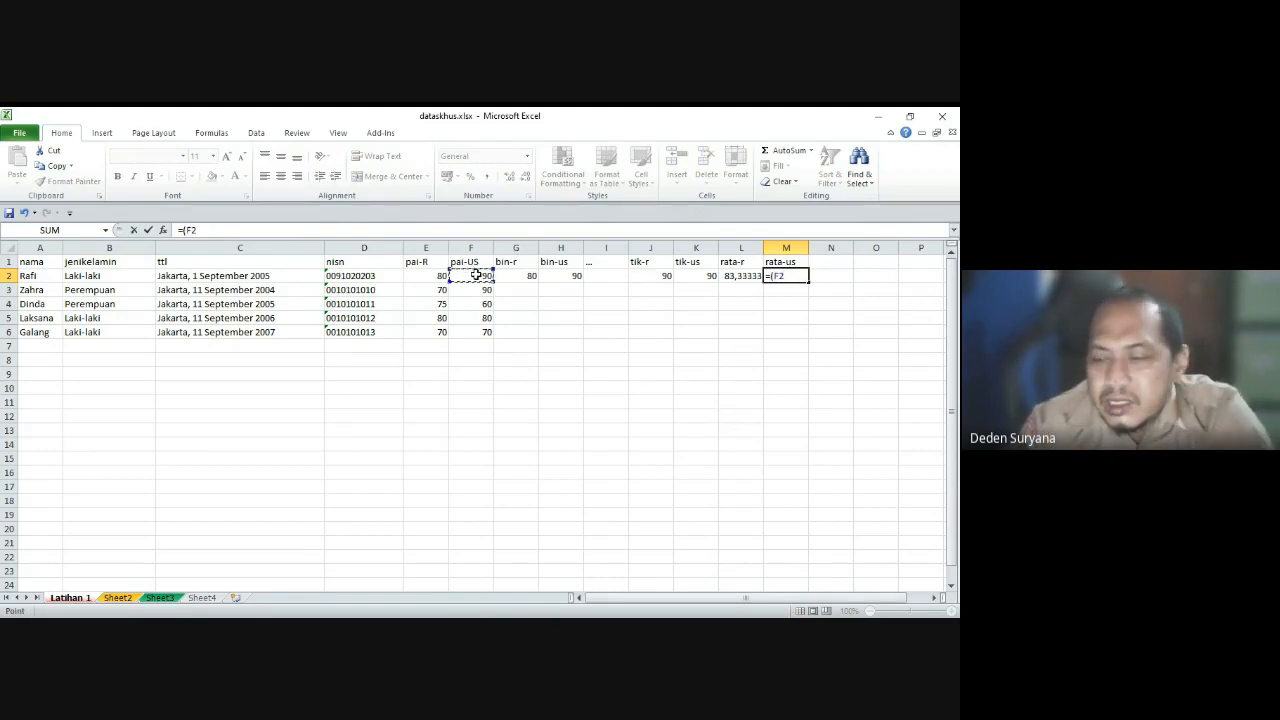
type("+")
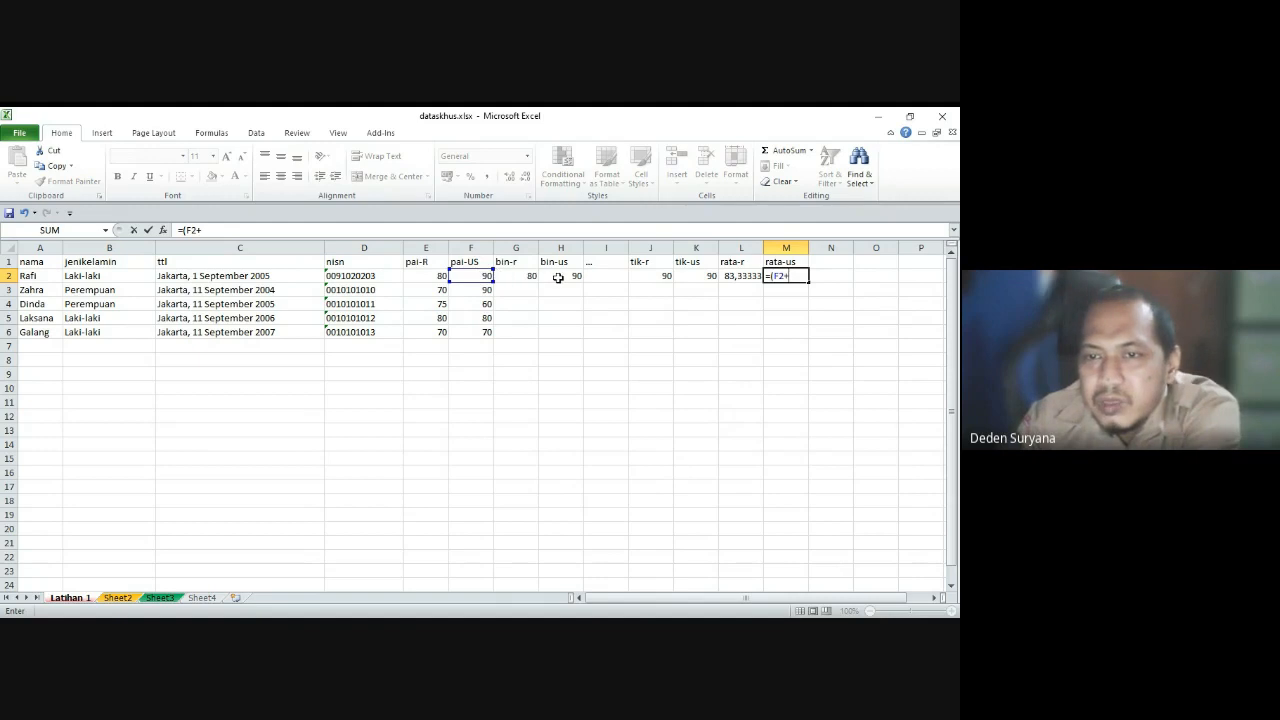
left_click(558, 277)
type("+")
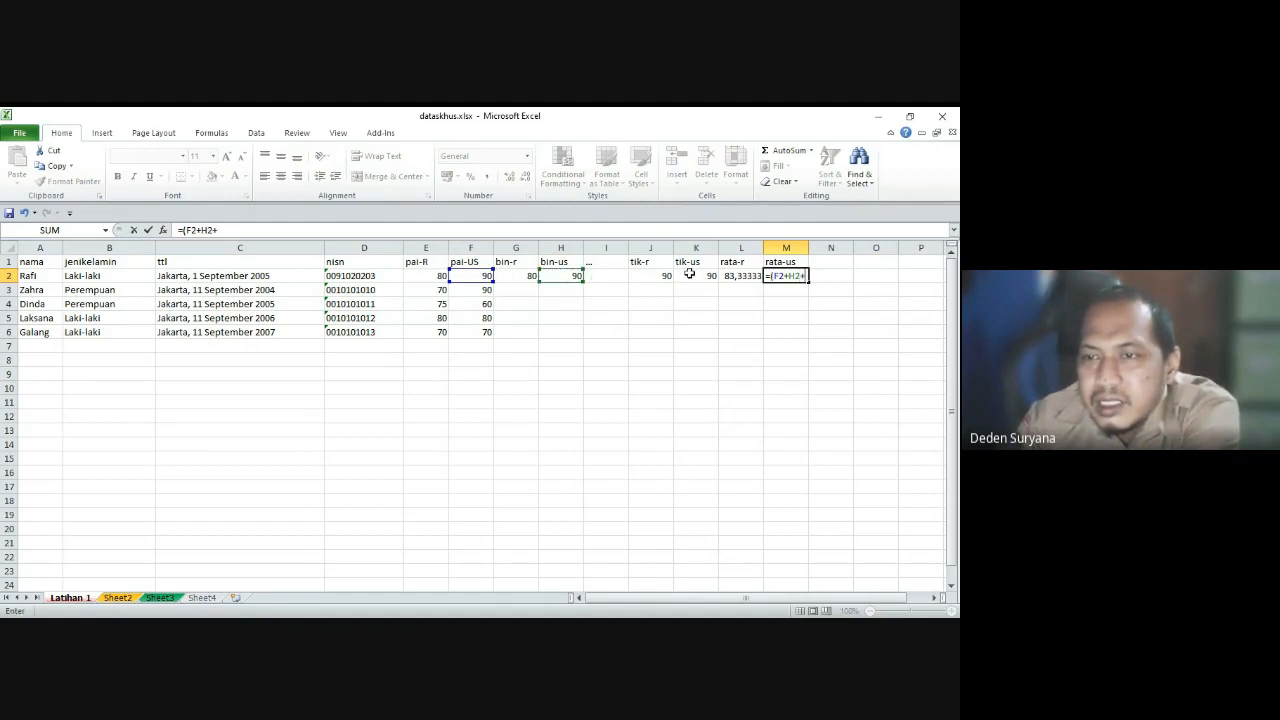
left_click(690, 273)
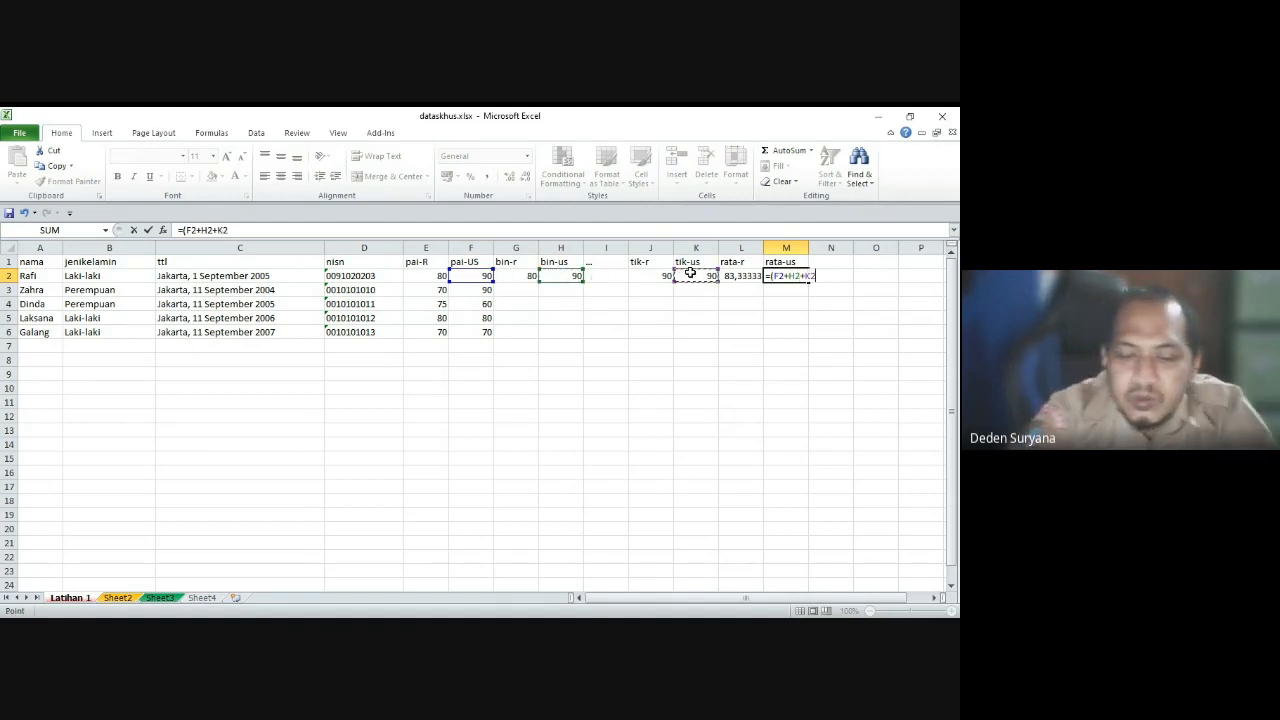
type(")/3")
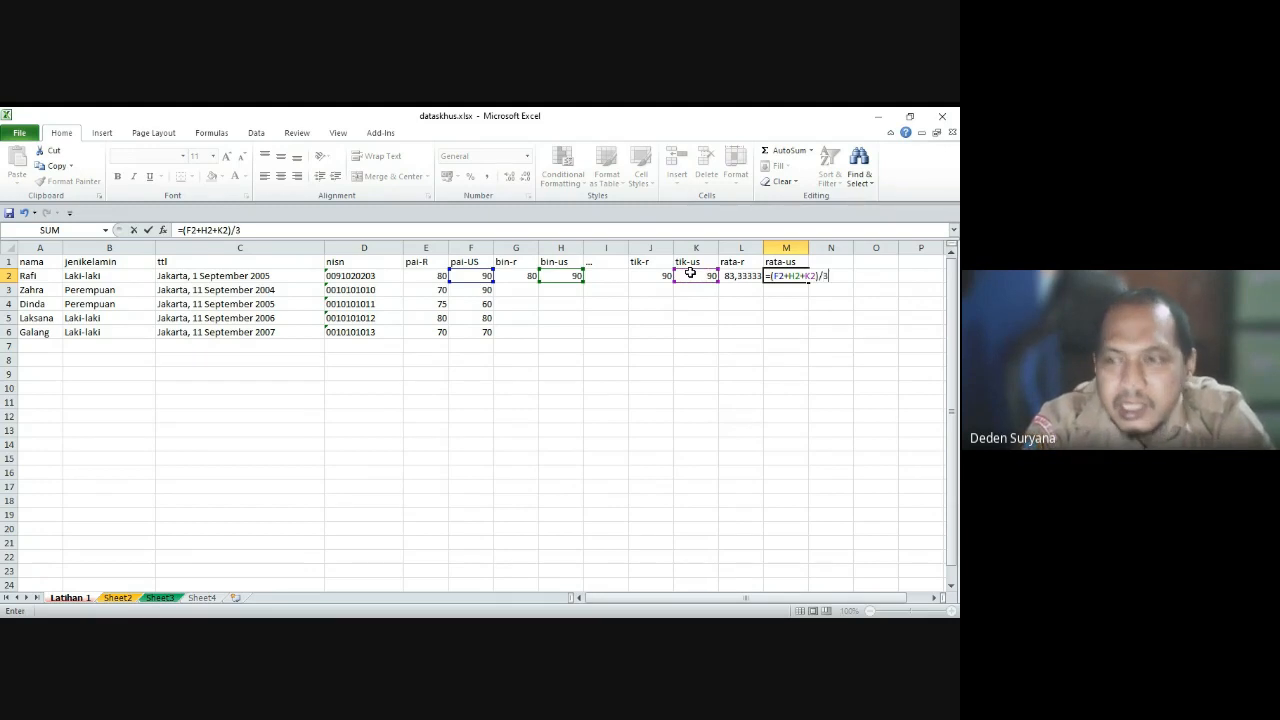
key("Return")
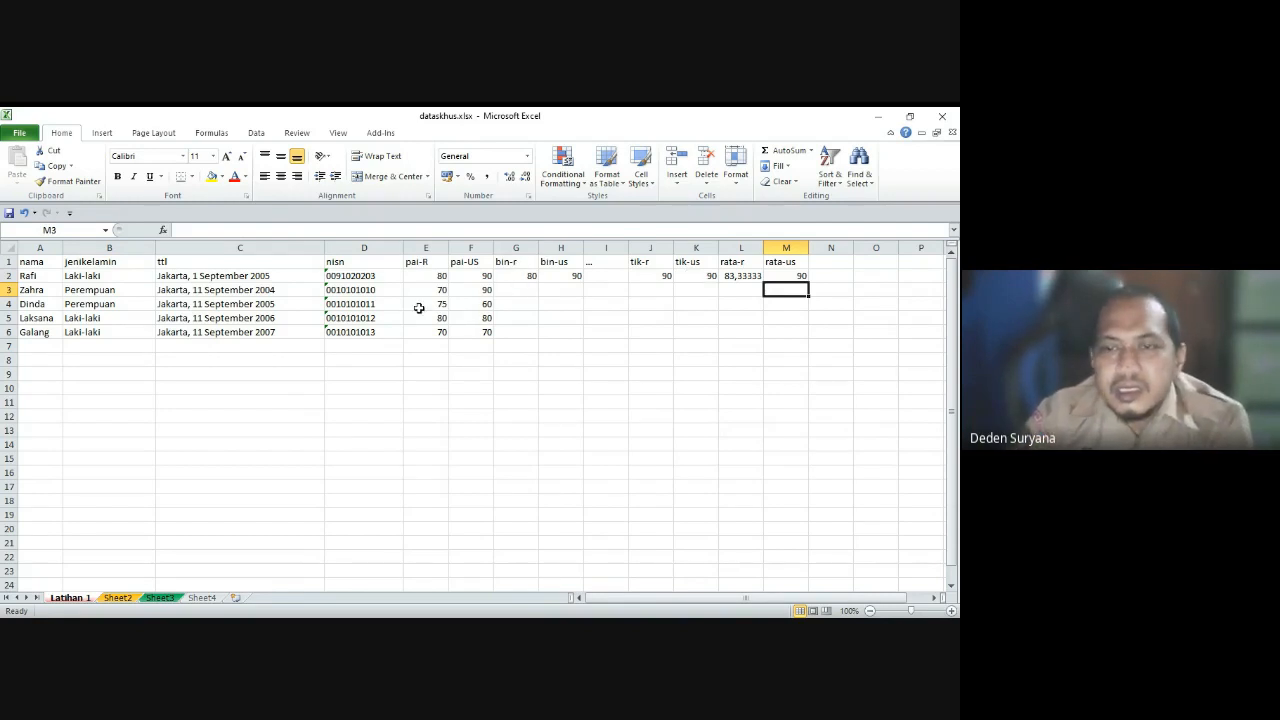
Step: Save the workbook, then in the Word letter place the cursor after 80 and list merge fields
left_click(18, 136)
left_click(32, 156)
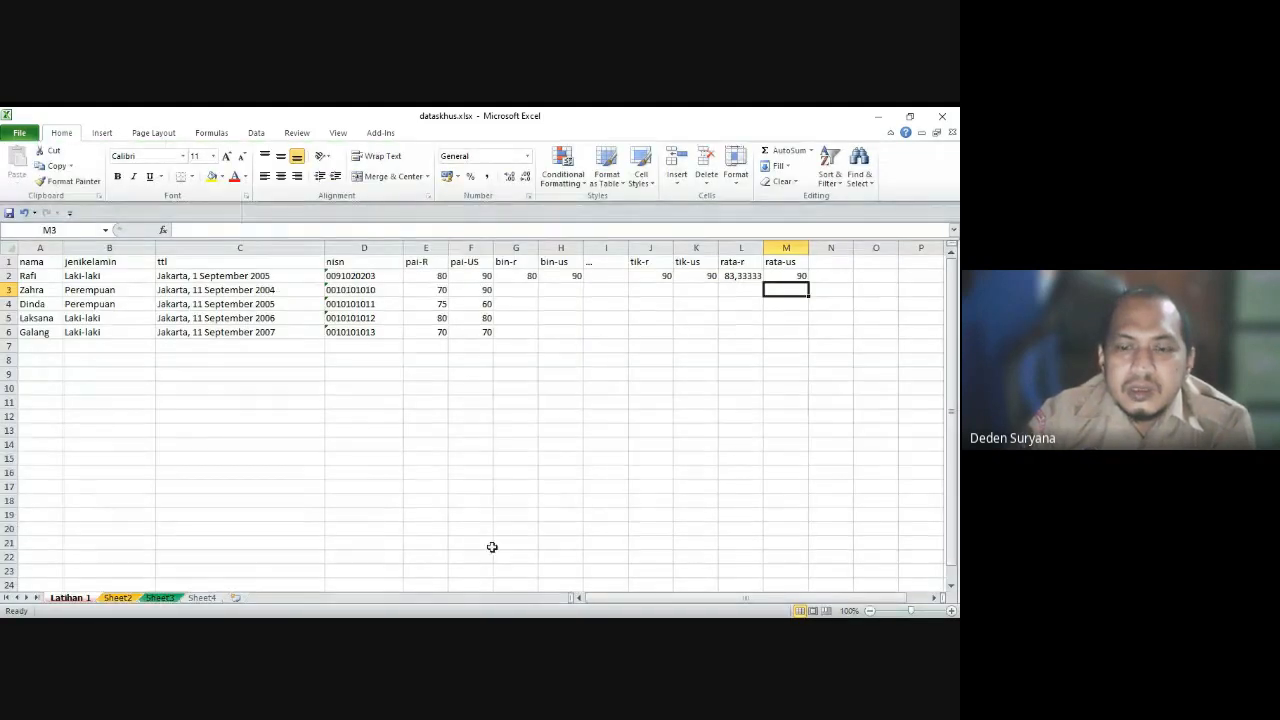
key("alt+Tab")
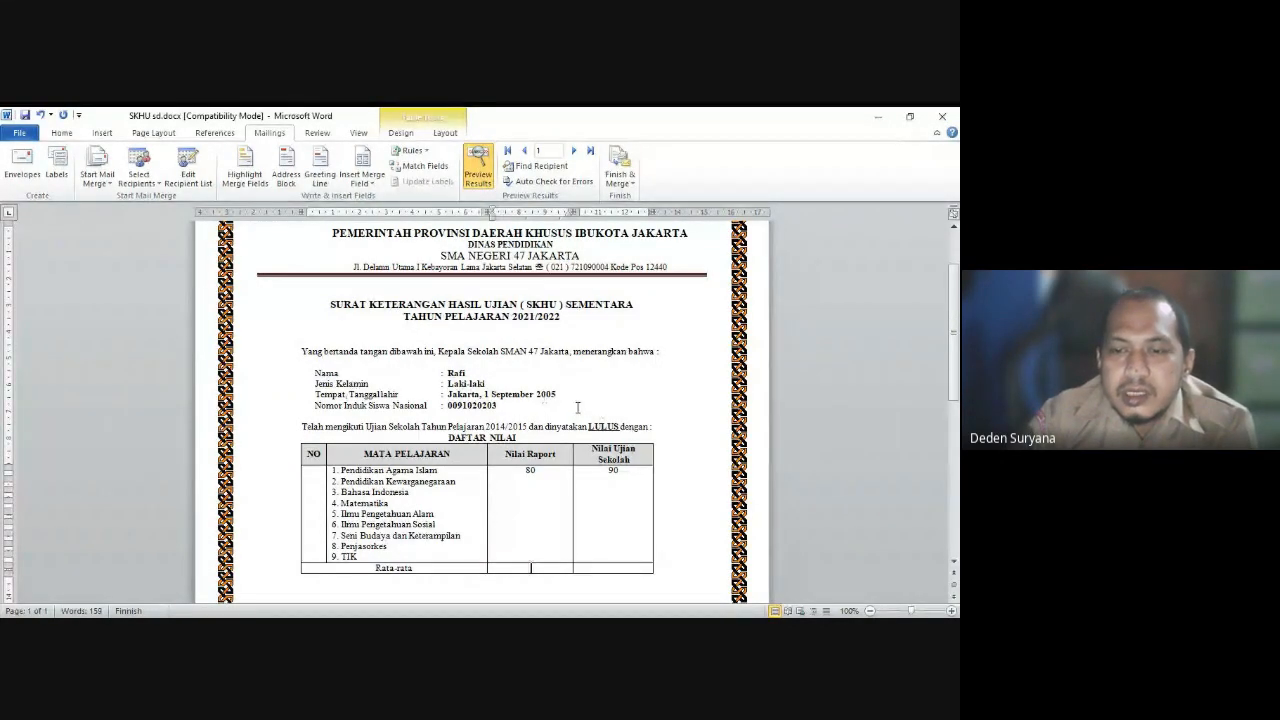
left_click(549, 469)
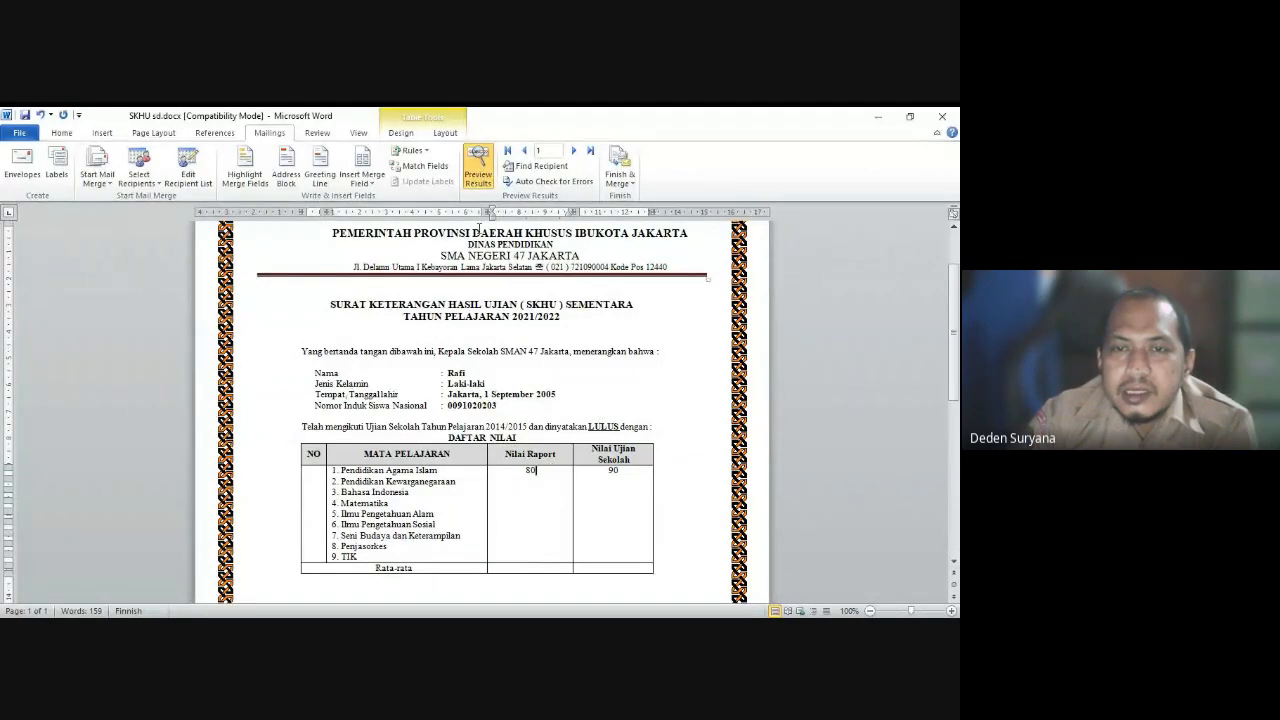
left_click(366, 182)
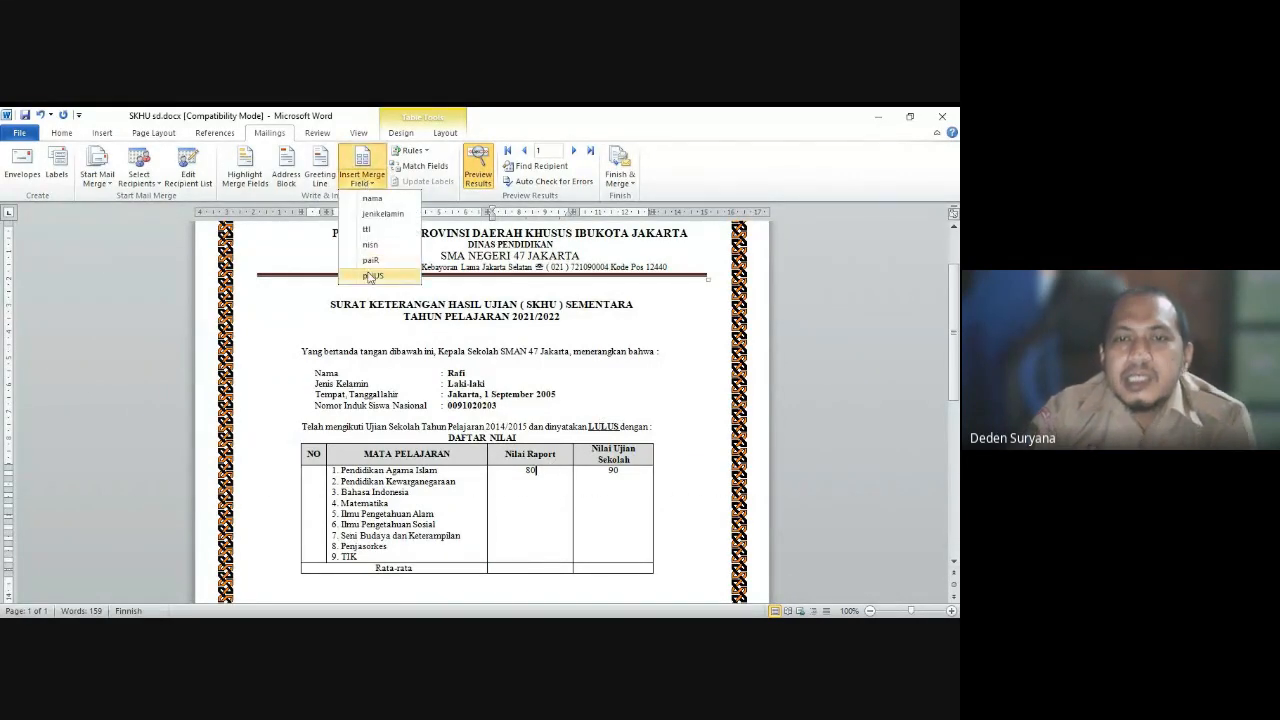